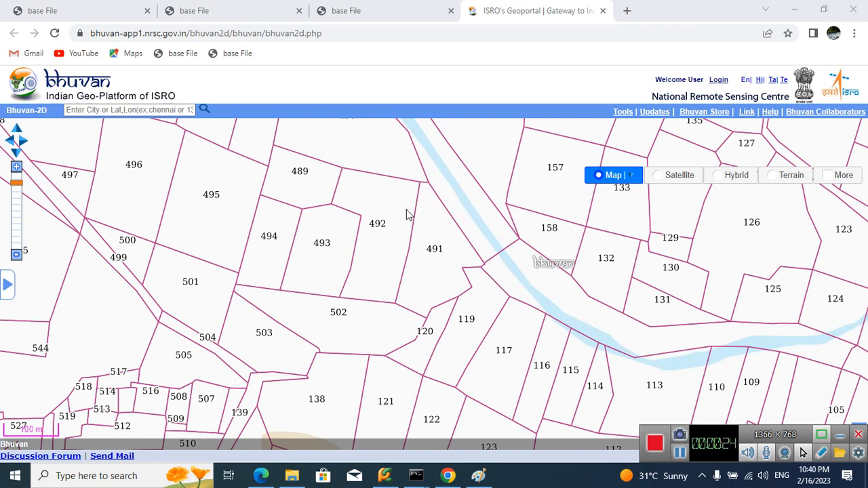
Step: Switch to Paint and reposition its window with the land-split diagram to show it alongside the parcel map
left_click(479, 476)
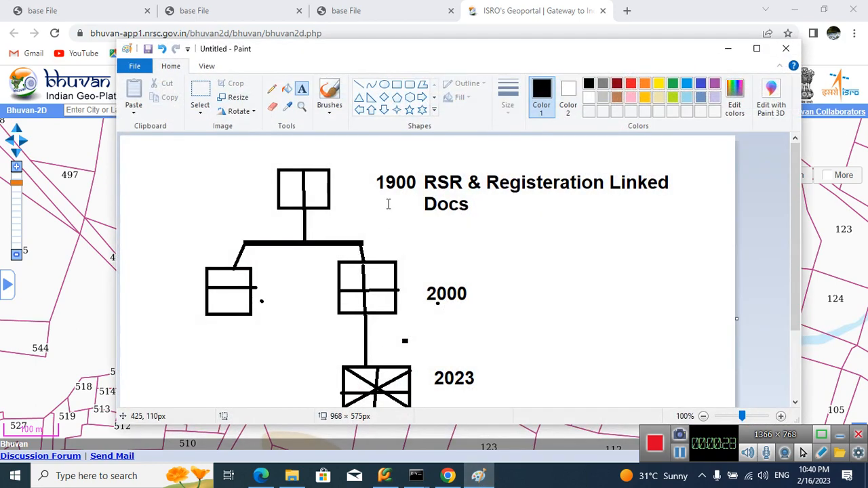
left_click_drag(343, 51, 567, 55)
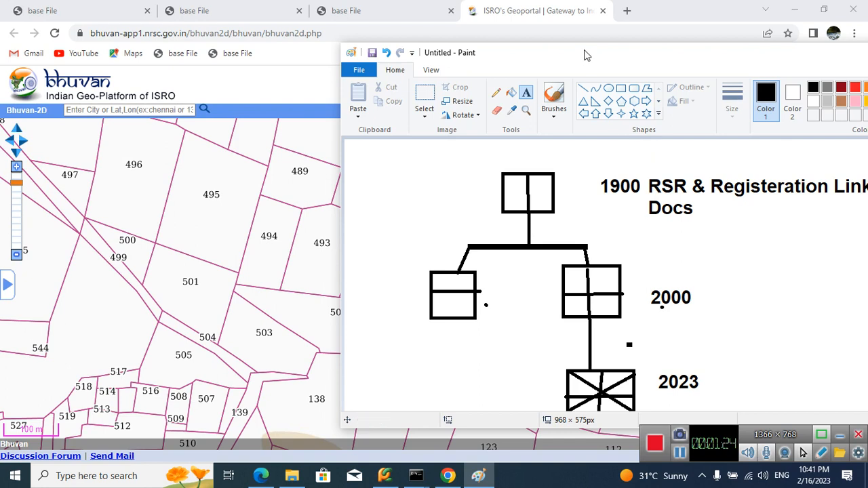
left_click_drag(587, 57, 523, 66)
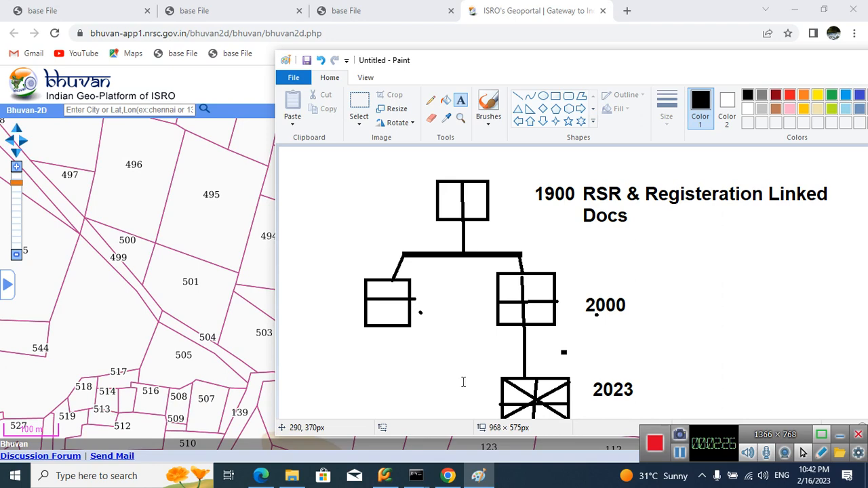
Step: Switch to the browser's fmbdetail/2 page and examine the nested land entries and the land-split tree
left_click(375, 5)
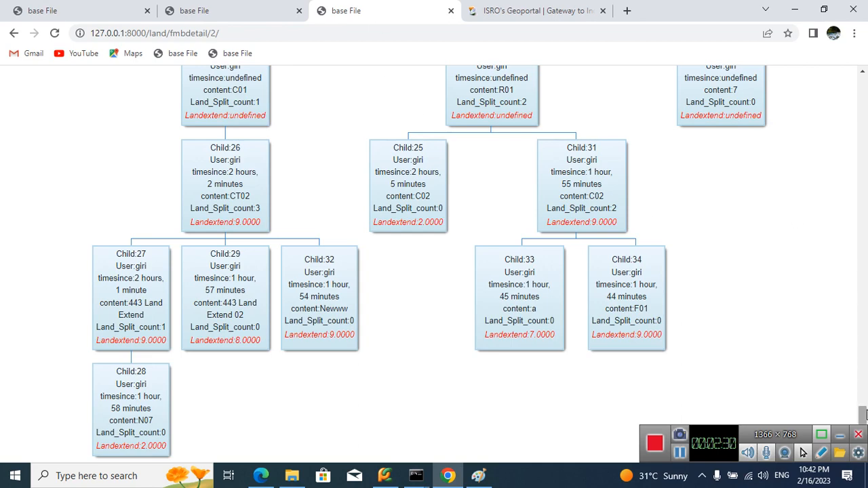
left_click_drag(864, 414, 865, 290)
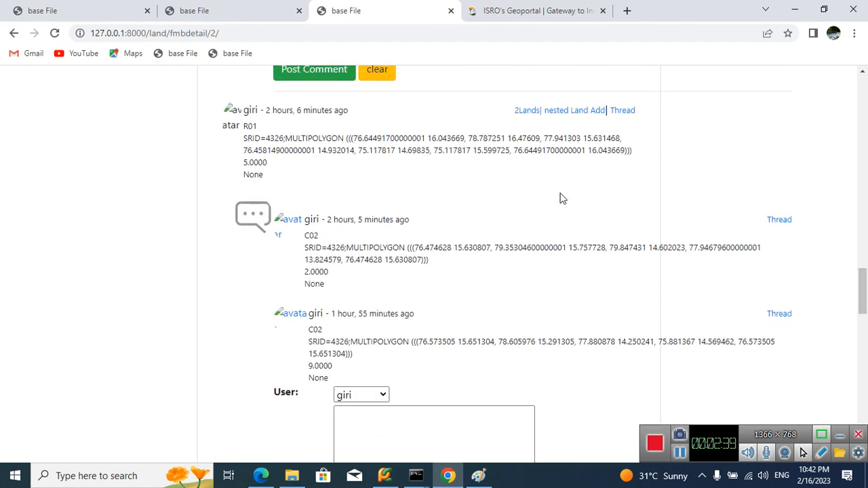
left_click(536, 111)
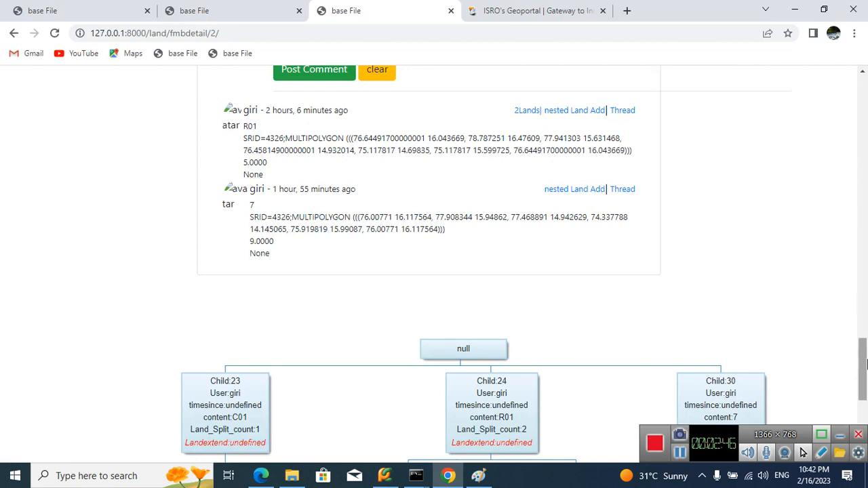
left_click_drag(866, 364, 833, 213)
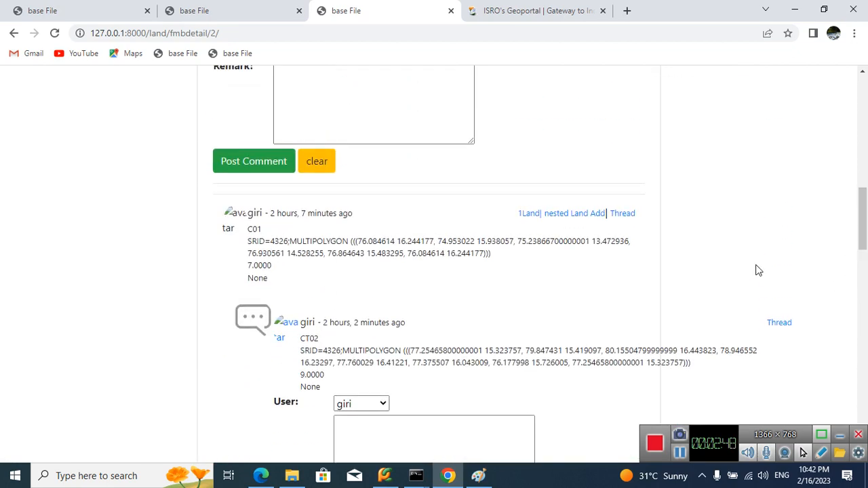
left_click(563, 214)
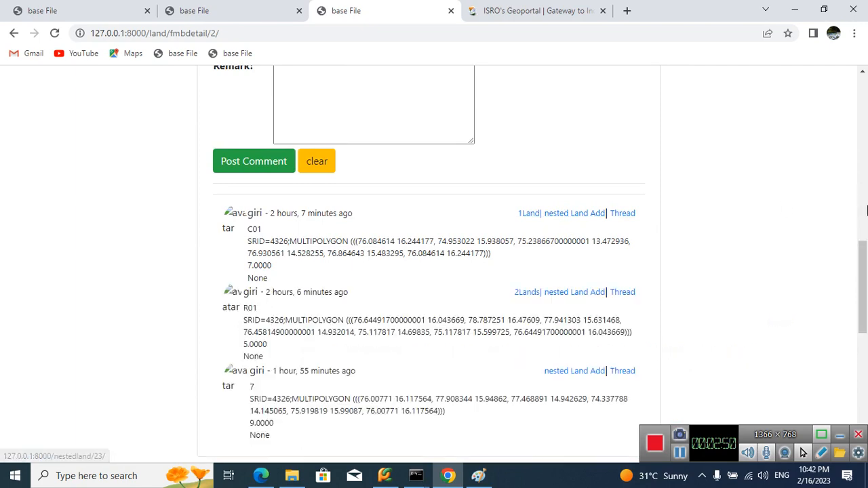
left_click_drag(865, 274, 865, 391)
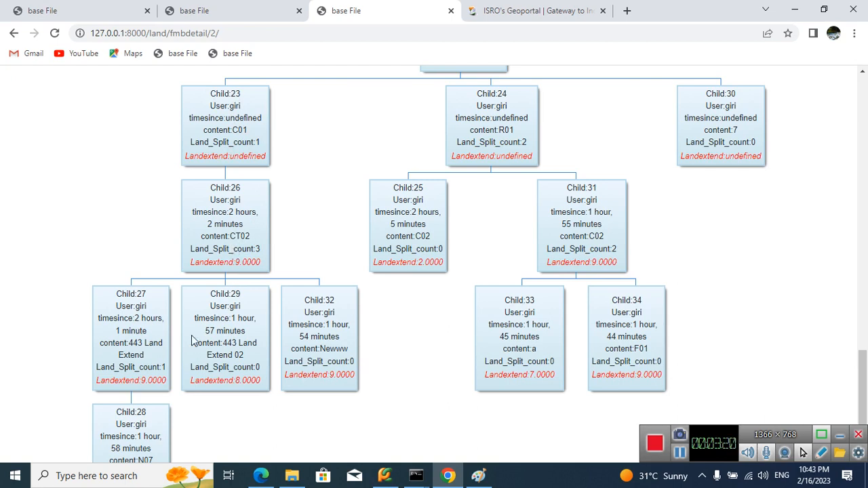
scroll(228, 407, "down", 1)
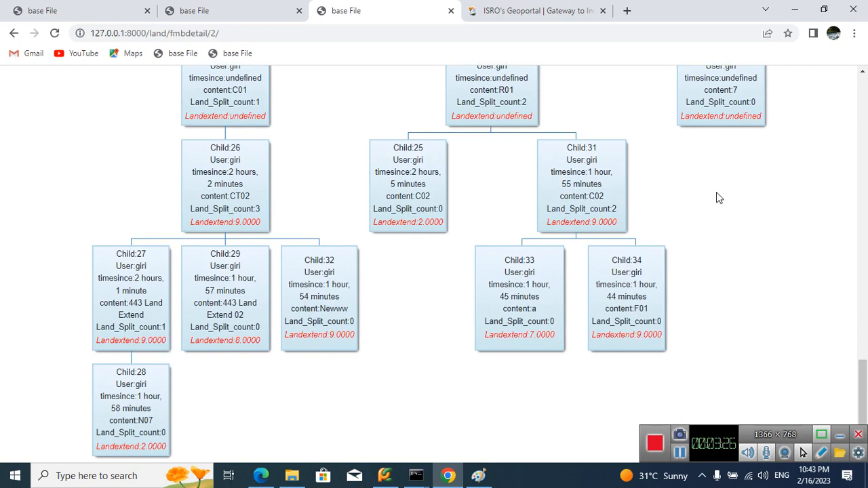
scroll(716, 194, "up", 1)
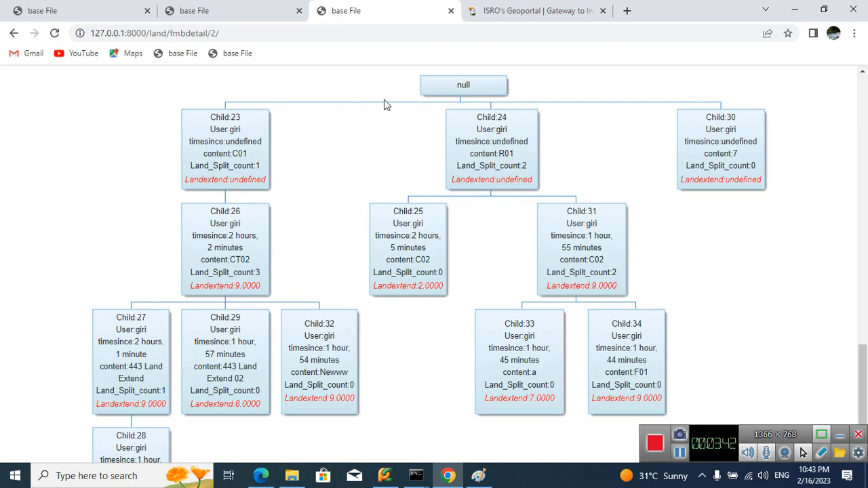
Step: Place the Bhuvan tab directly after the fmbdetail/1 tab, and locate parcel 491 on the fmbdetail/1 page's Landbound map
left_click(238, 7)
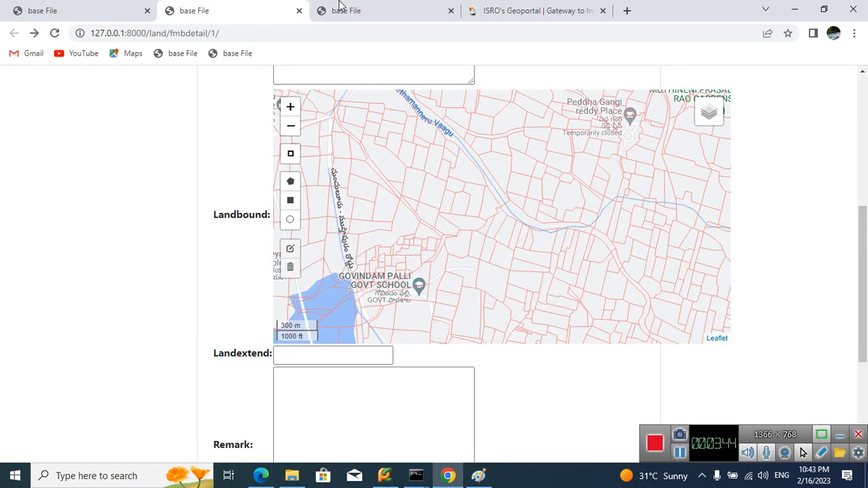
left_click_drag(577, 6, 428, 6)
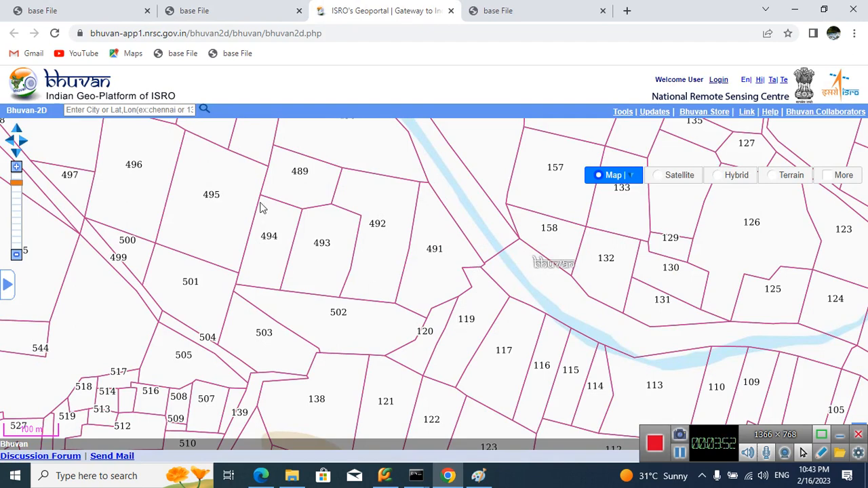
left_click(229, 8)
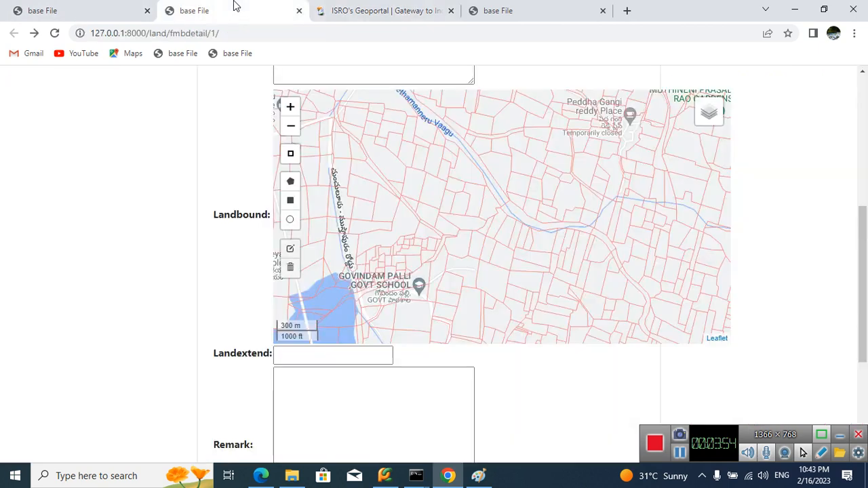
scroll(504, 213, "up", 3)
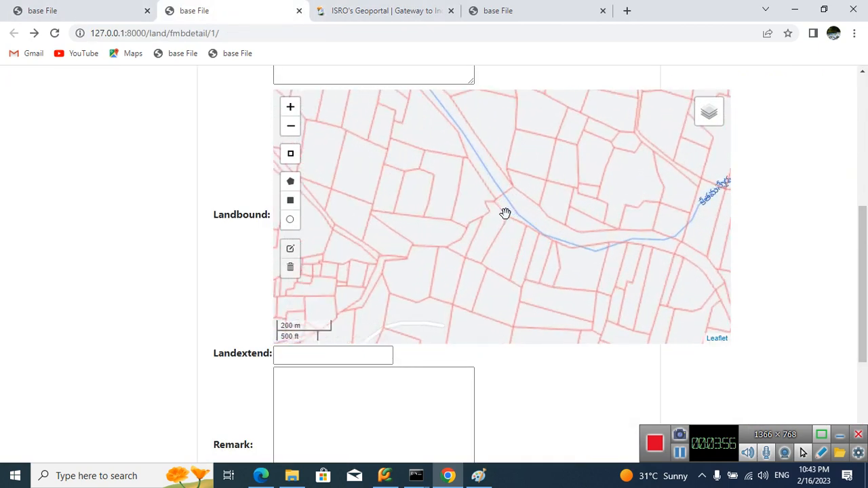
left_click_drag(500, 217, 576, 244)
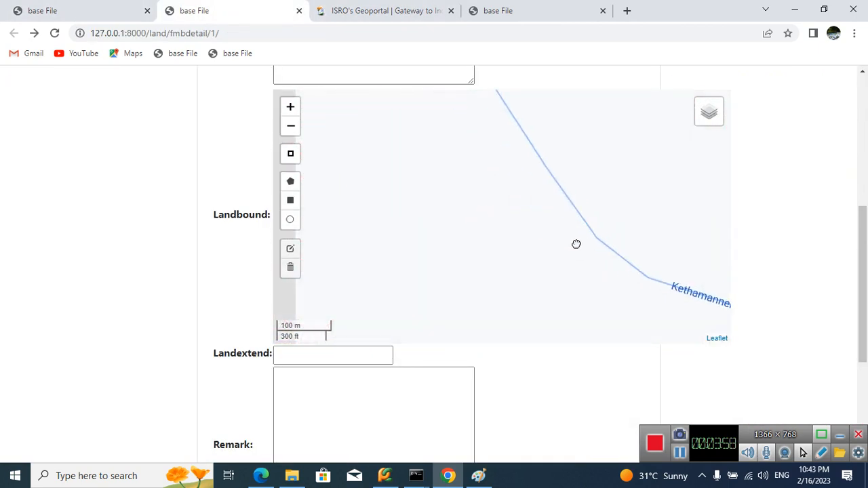
scroll(575, 242, "down", 2)
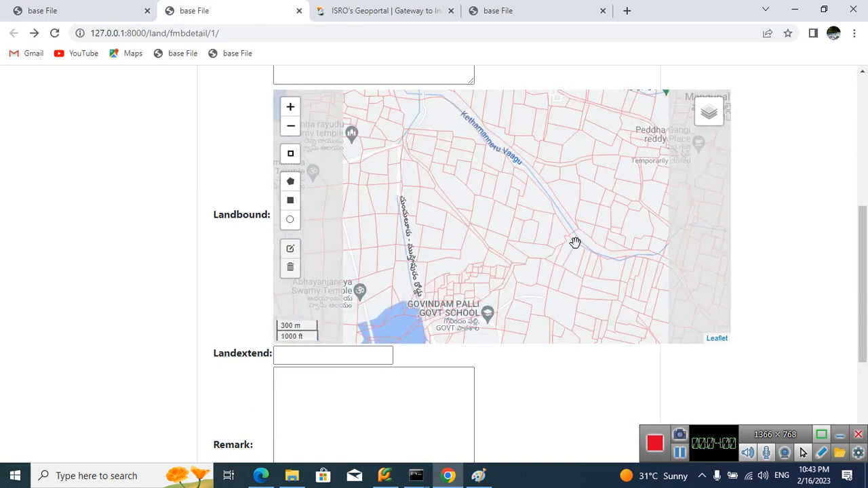
scroll(524, 225, "up", 2)
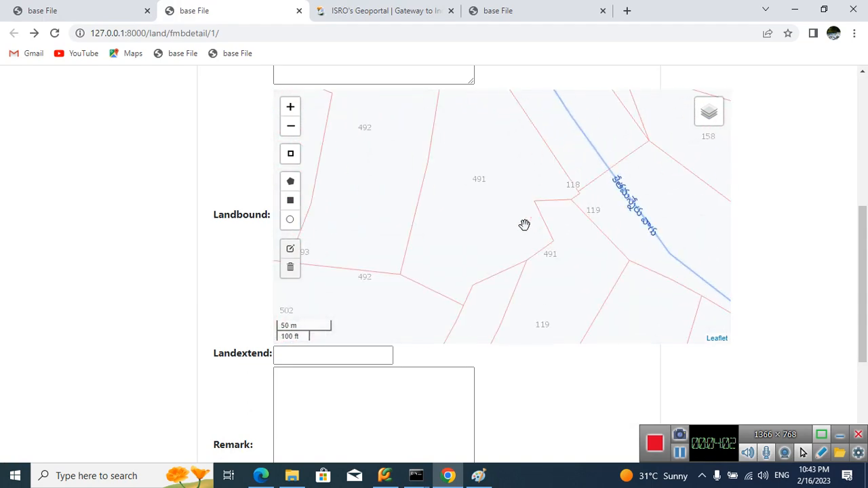
left_click_drag(693, 234, 722, 263)
Step: Enter 491-A as the content of the new nested land, based on the record's survey number
left_click_drag(865, 269, 867, 188)
left_click(414, 178)
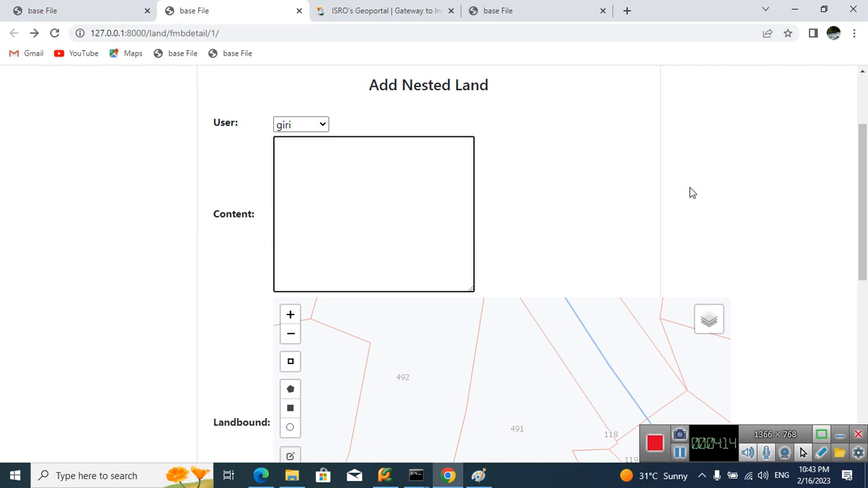
scroll(689, 190, "up", 2)
double_click(348, 101)
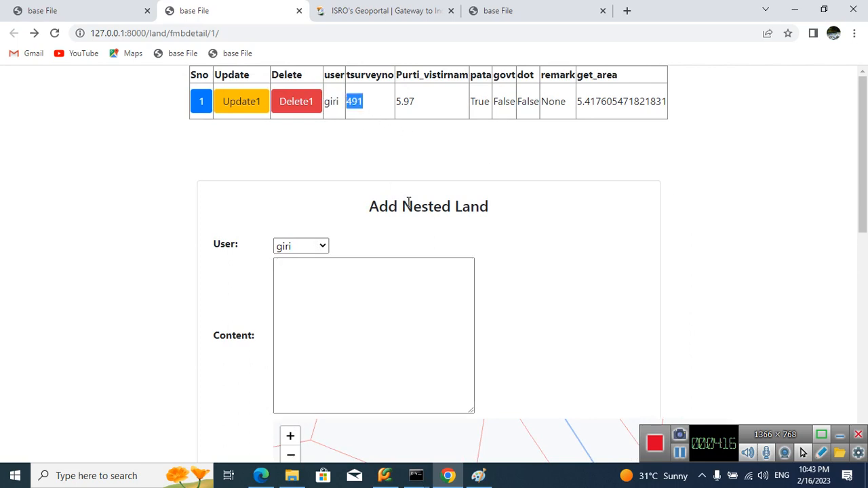
left_click(373, 326)
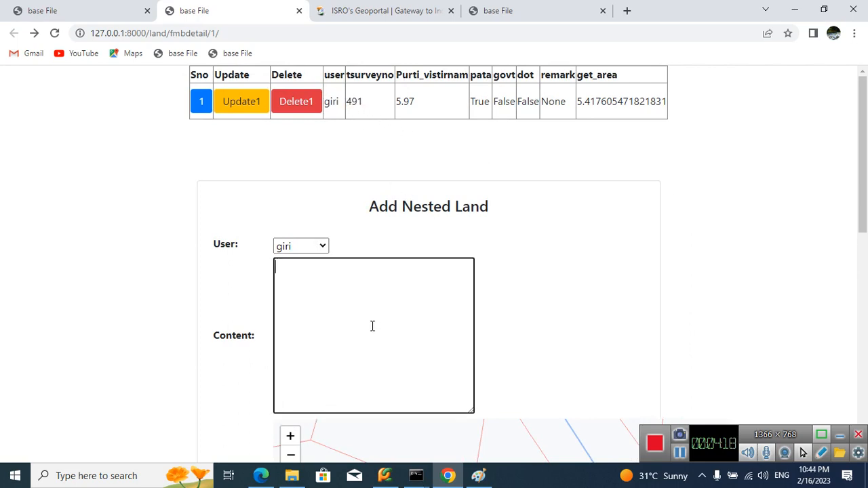
type("491-A")
scroll(651, 253, "down", 3)
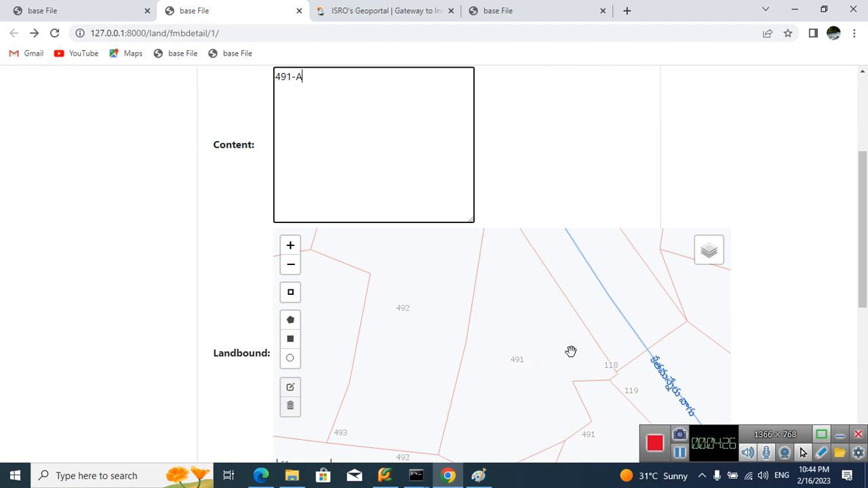
left_click_drag(572, 350, 548, 388)
left_click(289, 321)
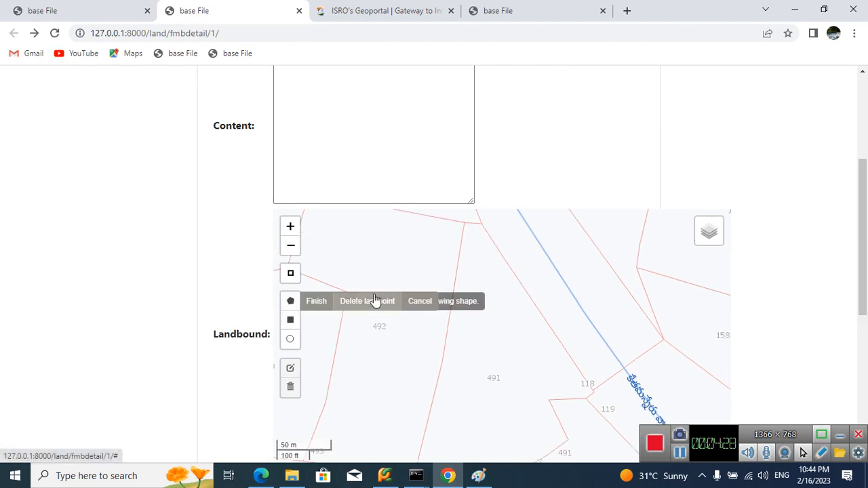
left_click(466, 225)
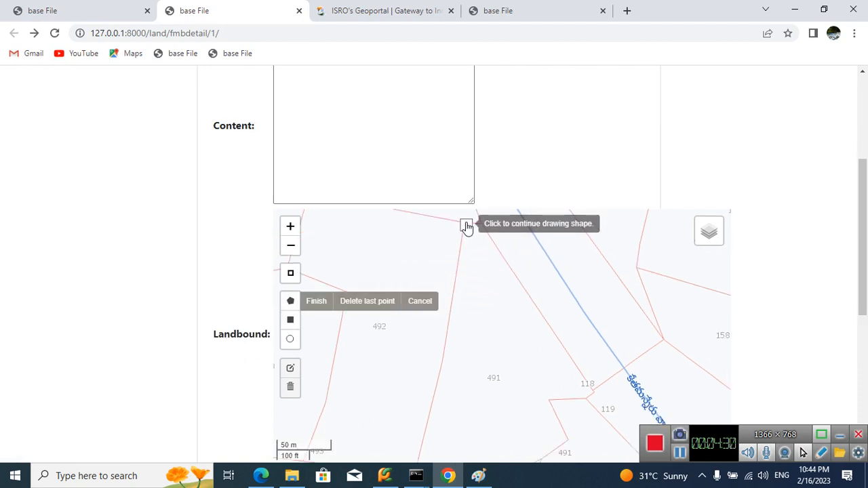
left_click(482, 223)
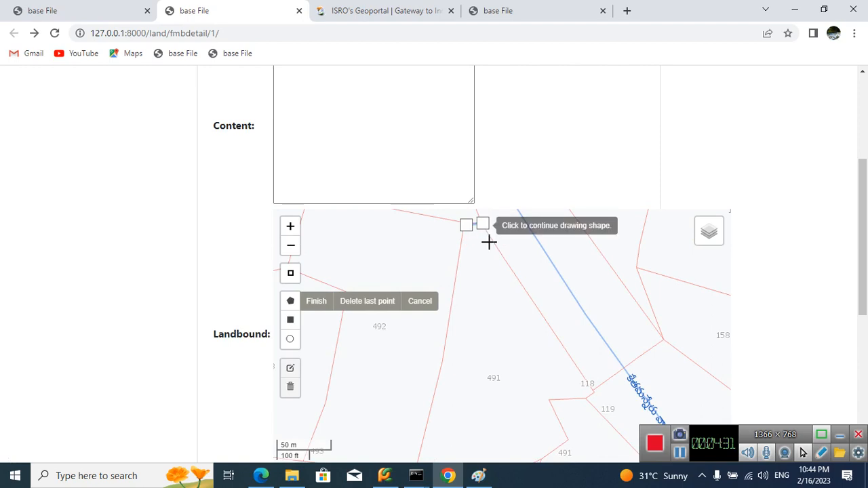
left_click(587, 394)
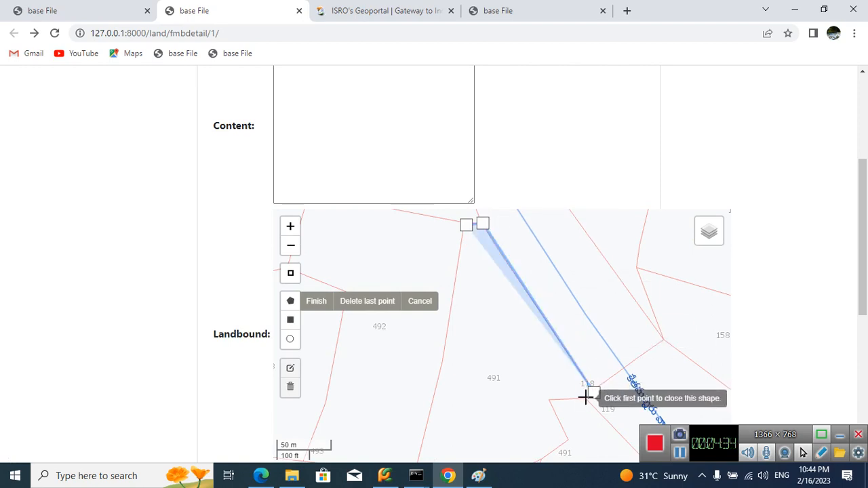
left_click(587, 399)
left_click(550, 401)
left_click(568, 426)
left_click_drag(567, 427, 526, 341)
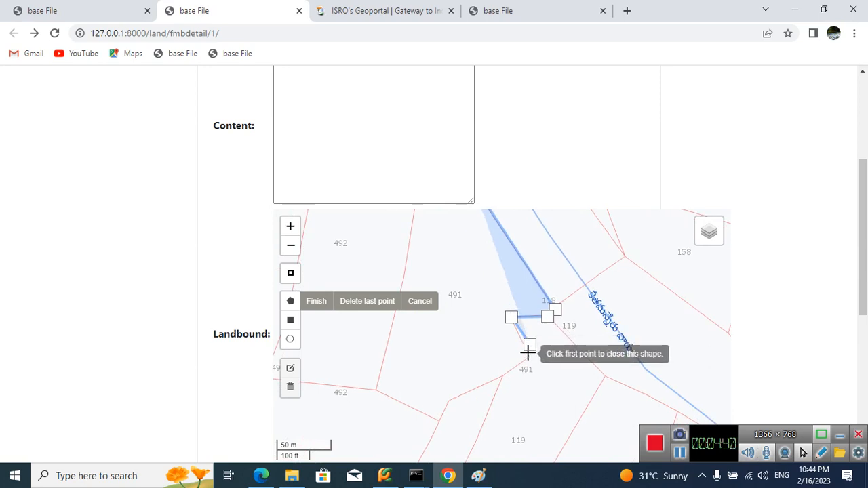
left_click(426, 301)
Step: Change the Landbound map's base layer to google Hybrid
mouse_move(723, 233)
left_click(693, 247)
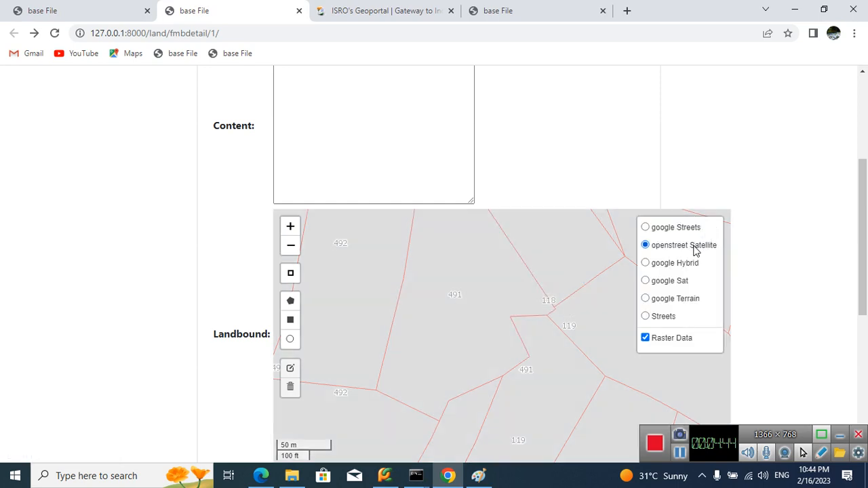
left_click(691, 264)
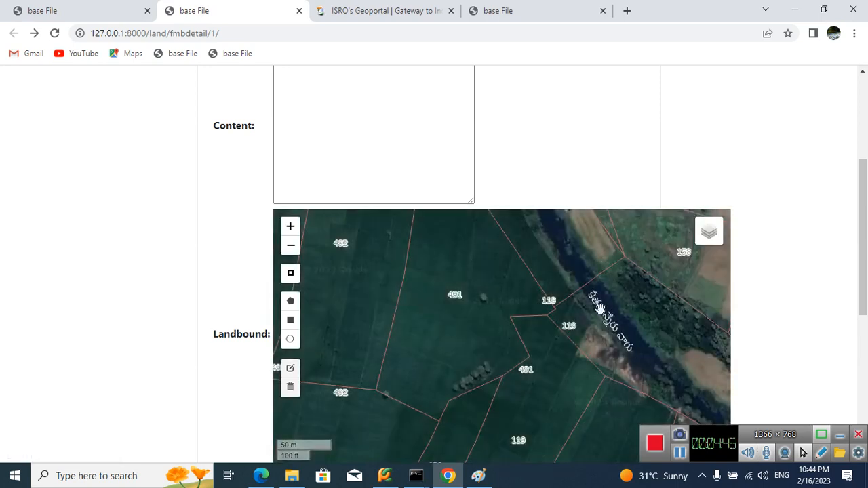
Step: Draw a closed polygon on the Landbound map around the northern part of parcel 491, following the parcel lines and cutting across its south side
left_click_drag(593, 326, 589, 378)
left_click_drag(555, 336, 561, 362)
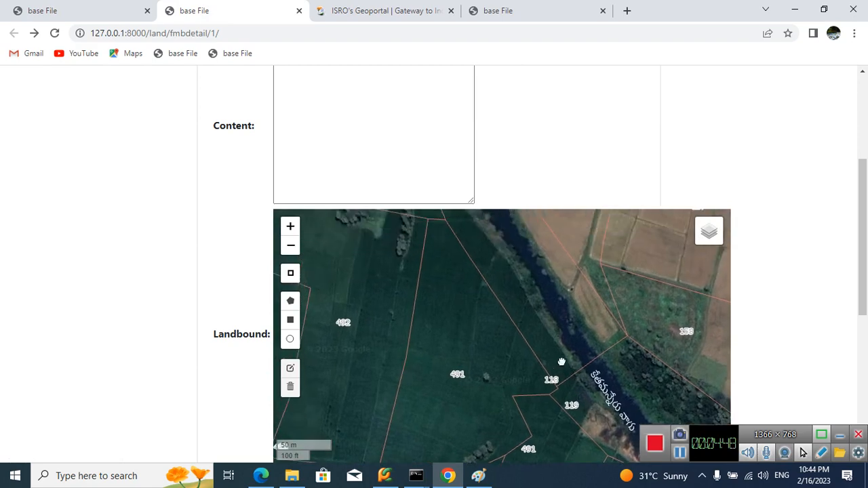
left_click(290, 301)
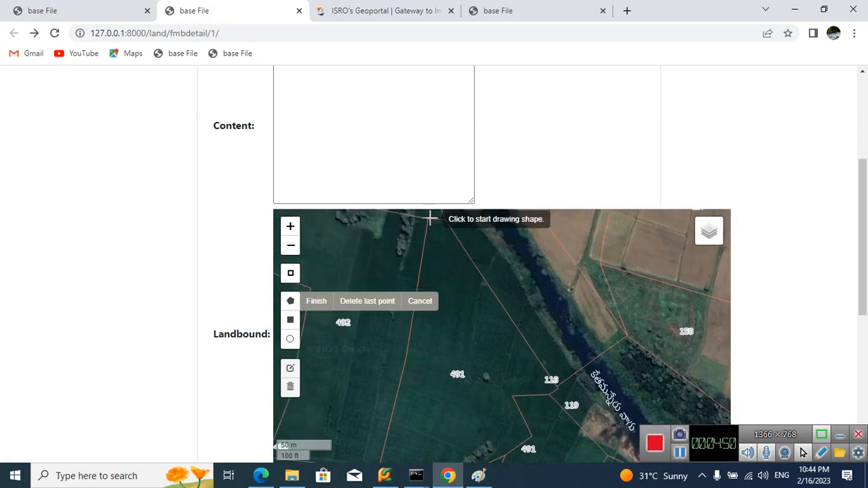
left_click(426, 220)
left_click(446, 220)
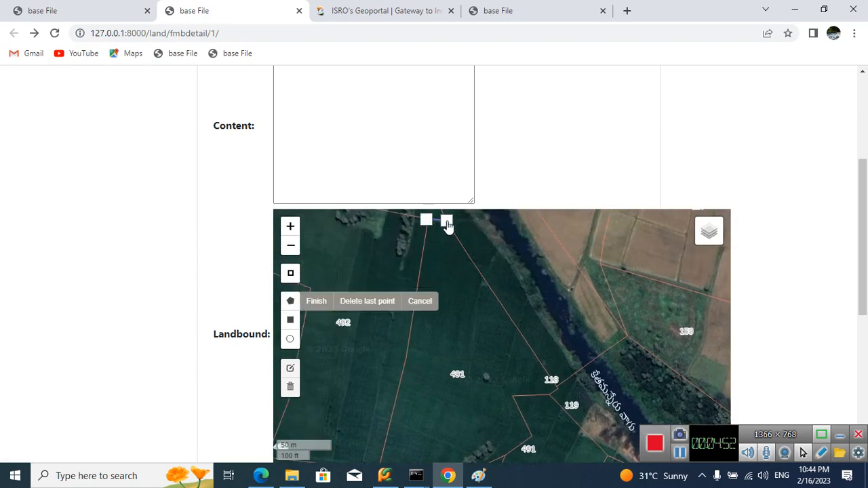
left_click(556, 388)
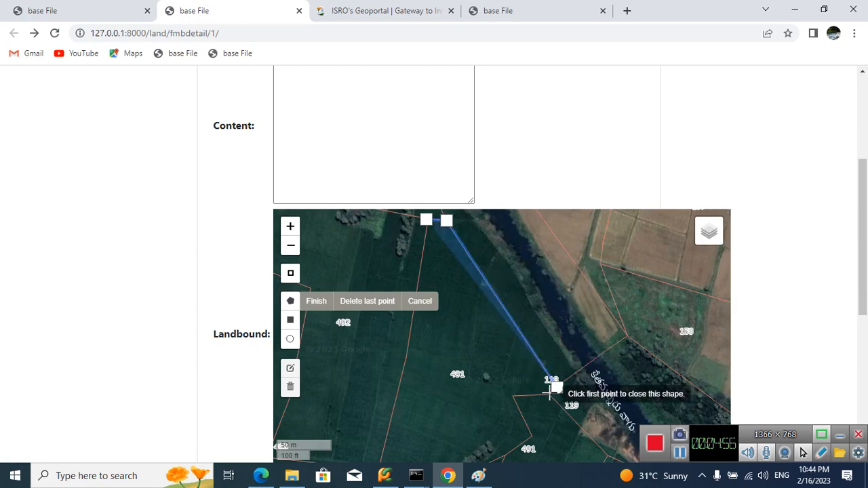
left_click(549, 391)
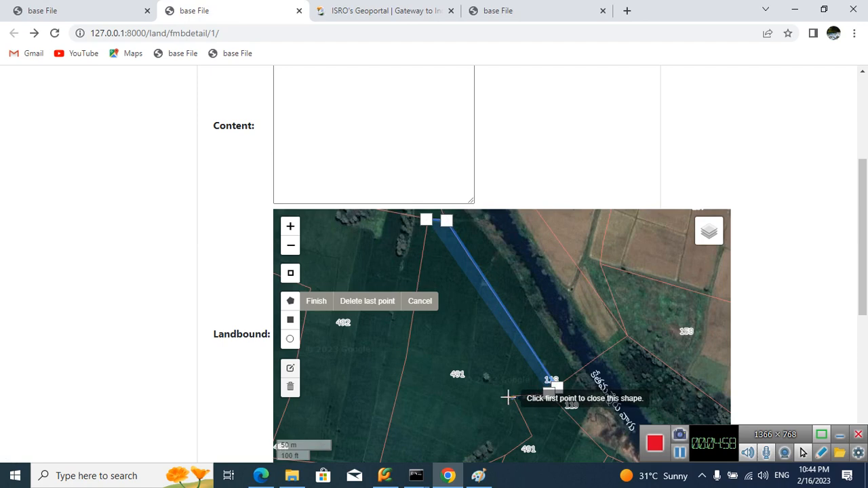
left_click(512, 398)
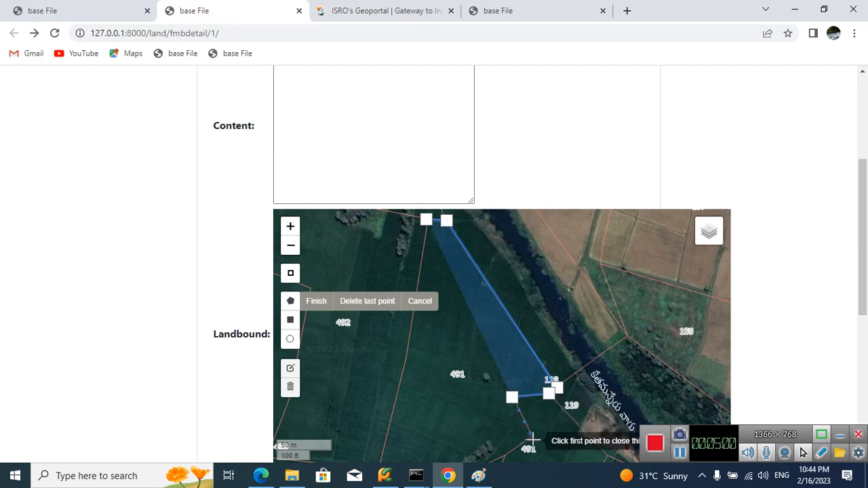
left_click(532, 440)
left_click(400, 385)
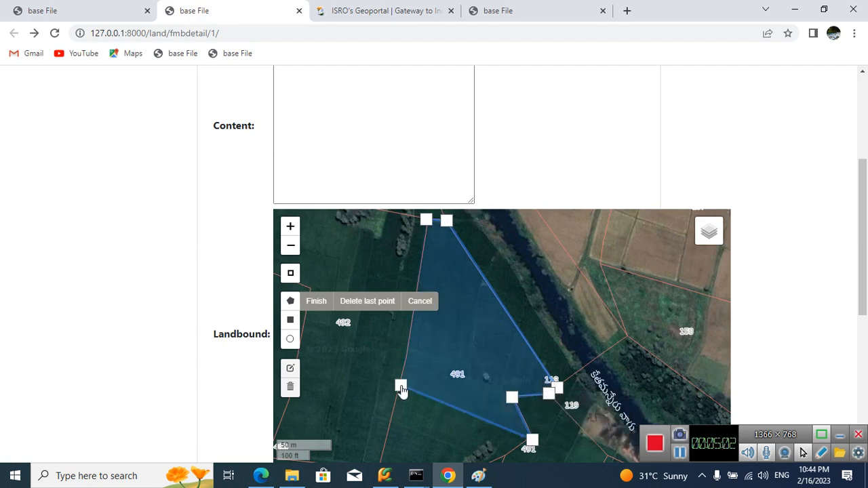
left_click(407, 350)
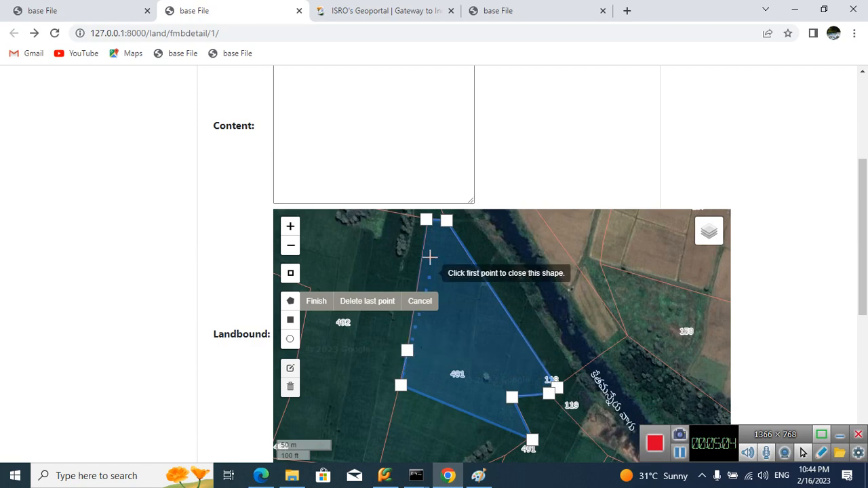
left_click(425, 221)
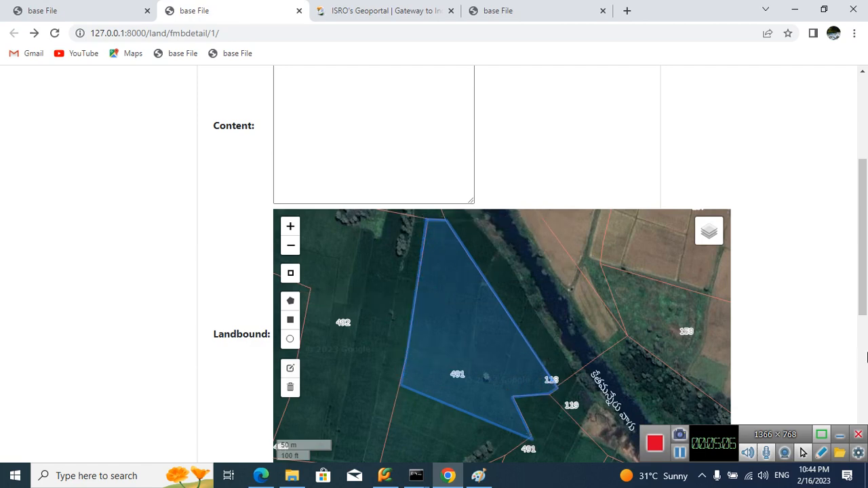
Step: Set the nested land's Landextend to 2.5, checking the parcel's total area in the record table first
scroll(864, 303, "down", 3)
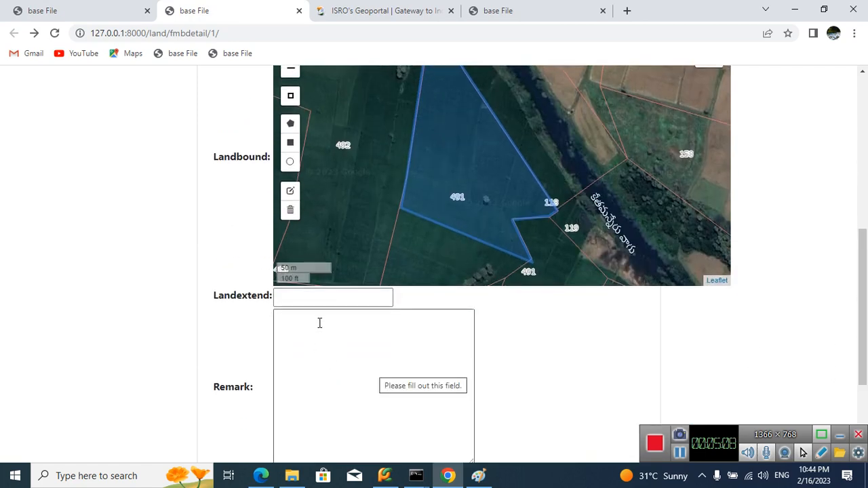
left_click(328, 298)
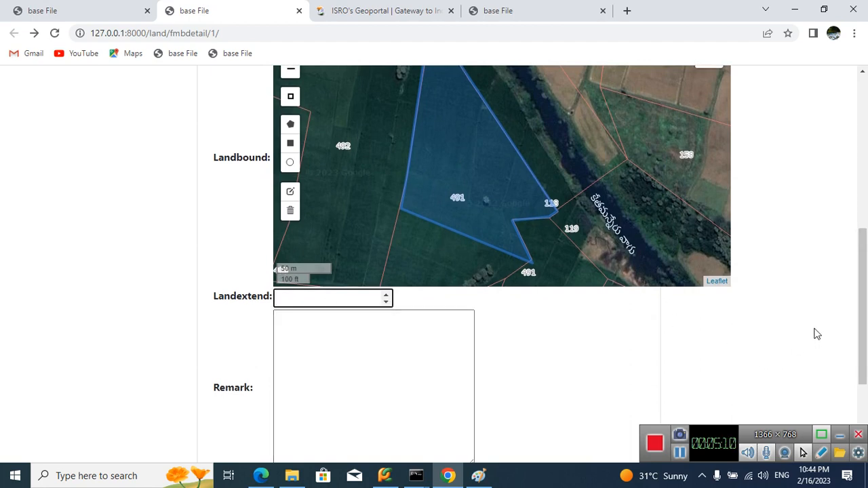
scroll(783, 309, "up", 5)
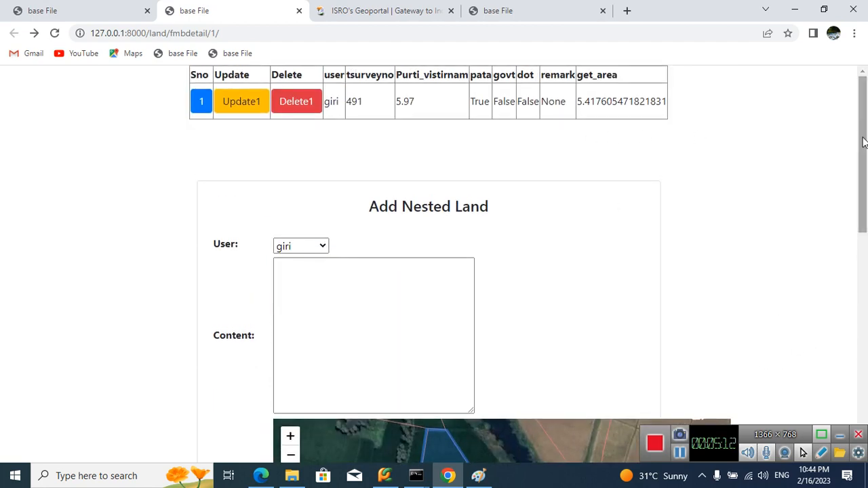
scroll(864, 166, "down", 6)
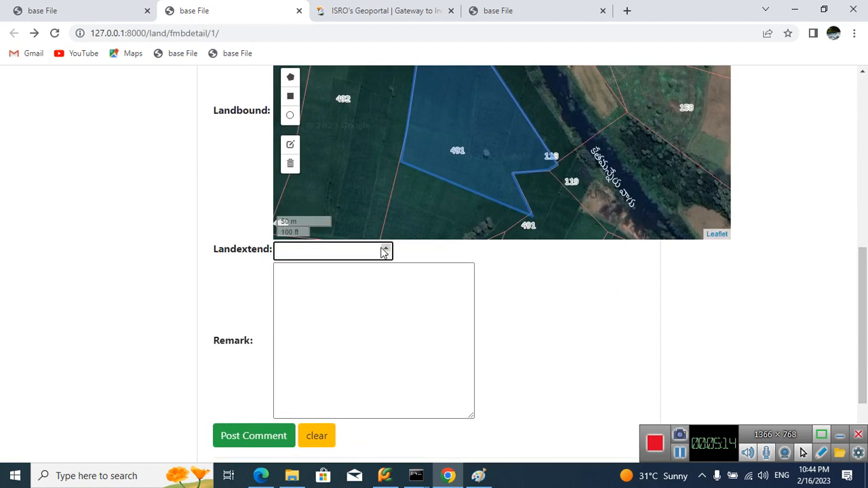
type("2.5")
Step: Open Calculator and subtract the 2.5 extent from the parcel's area, taken as 5.41
scroll(694, 329, "up", 6)
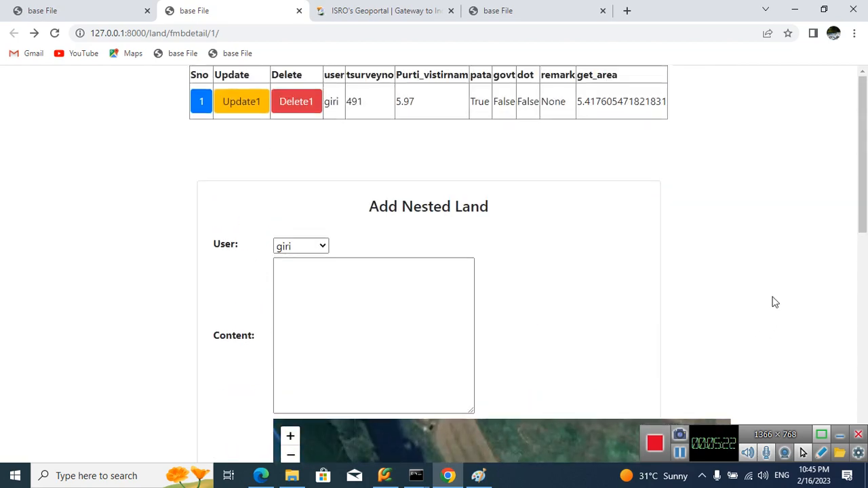
key("super+r")
type("cal")
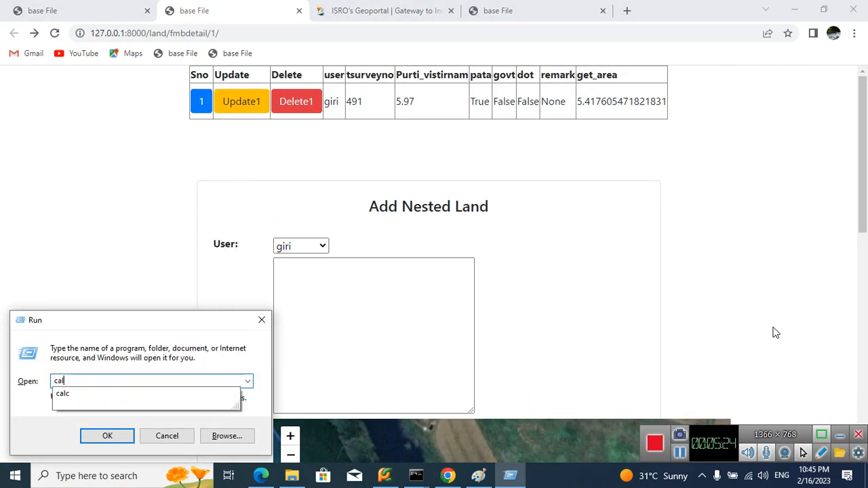
type("c")
key("Return")
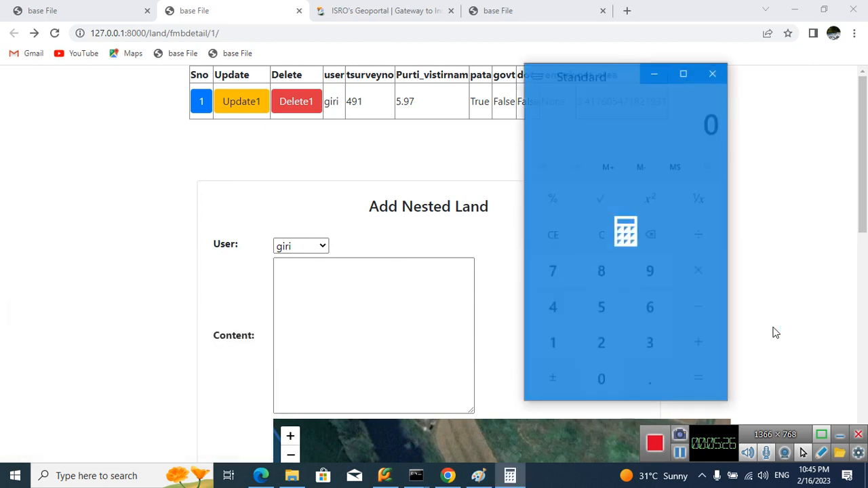
left_click_drag(596, 76, 442, 165)
type("5.")
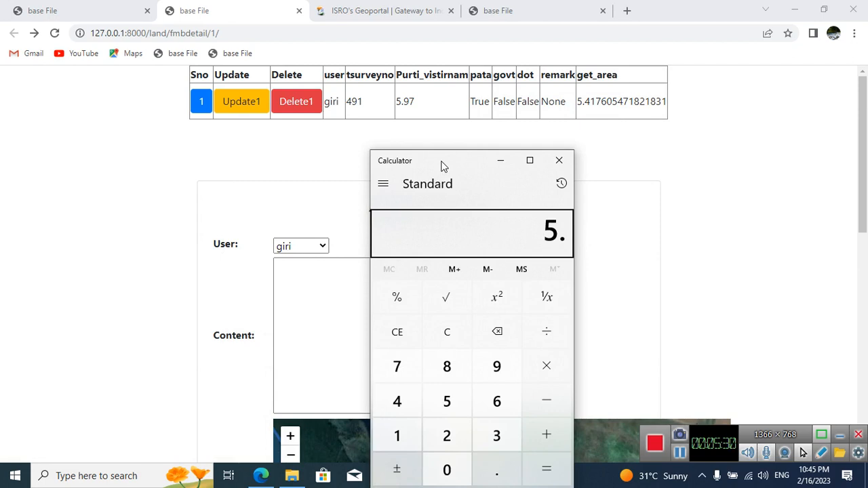
type("41")
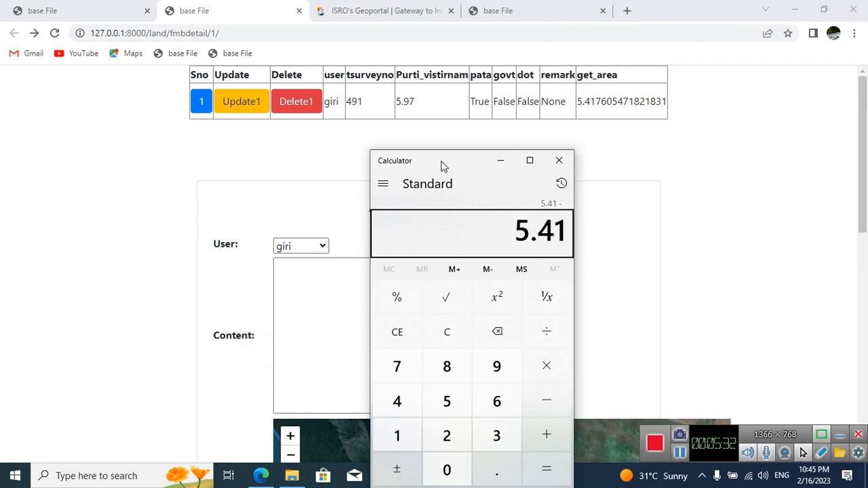
type("2.5")
key("Return")
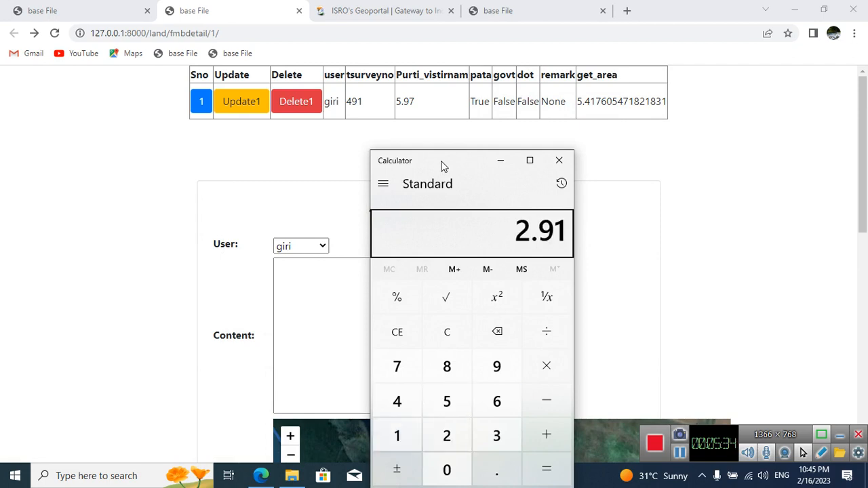
Step: Switch back to the browser and enter "more exits land owners are added" as the nested land's remark
left_click(651, 258)
scroll(742, 252, "down", 5)
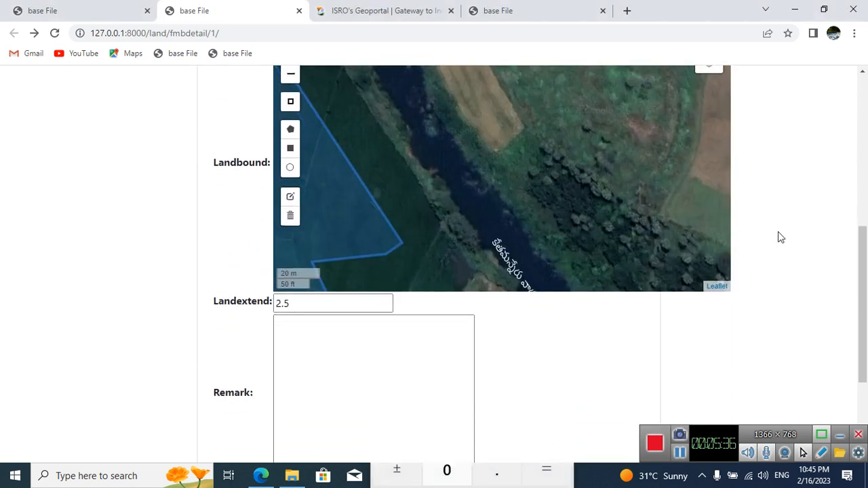
left_click(416, 330)
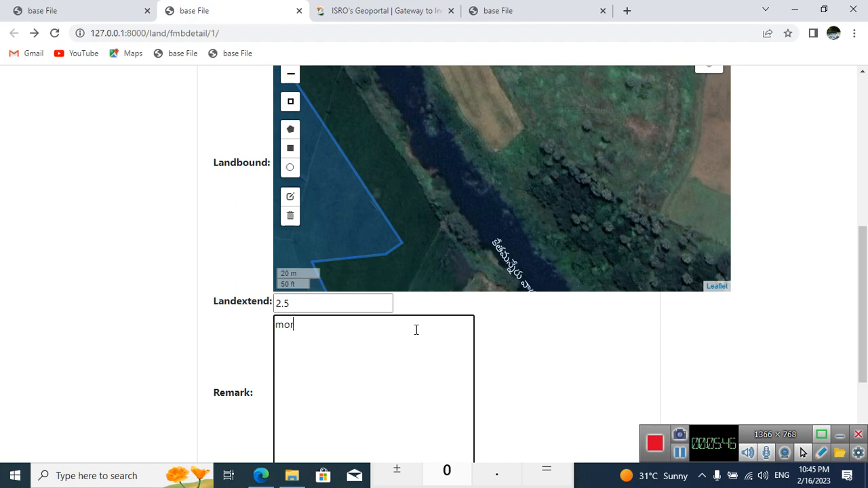
type("e exits land owners ar")
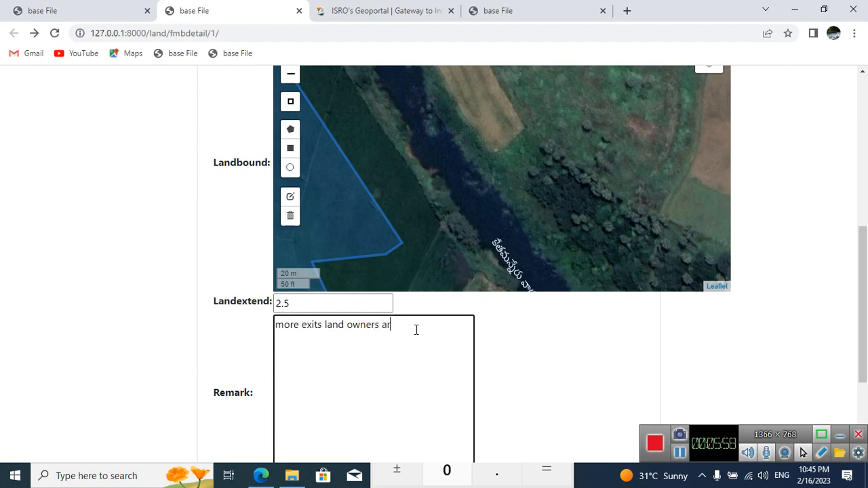
type("e added")
Step: Check the drawn boundary on the map and try to post the nested land entry
left_click_drag(494, 246, 603, 197)
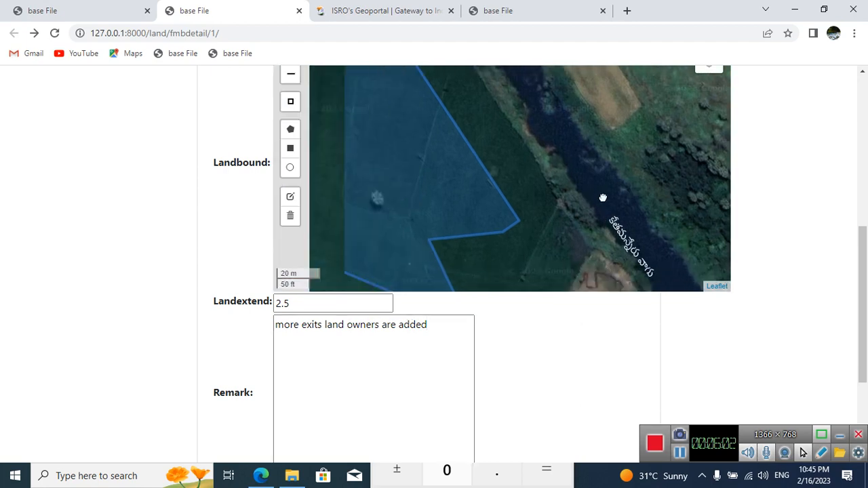
left_click_drag(452, 244, 587, 206)
scroll(583, 325, "down", 2)
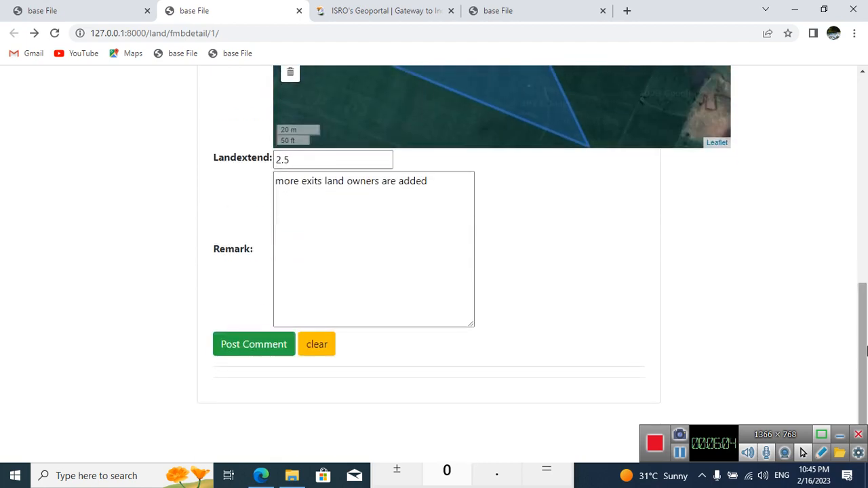
left_click(286, 345)
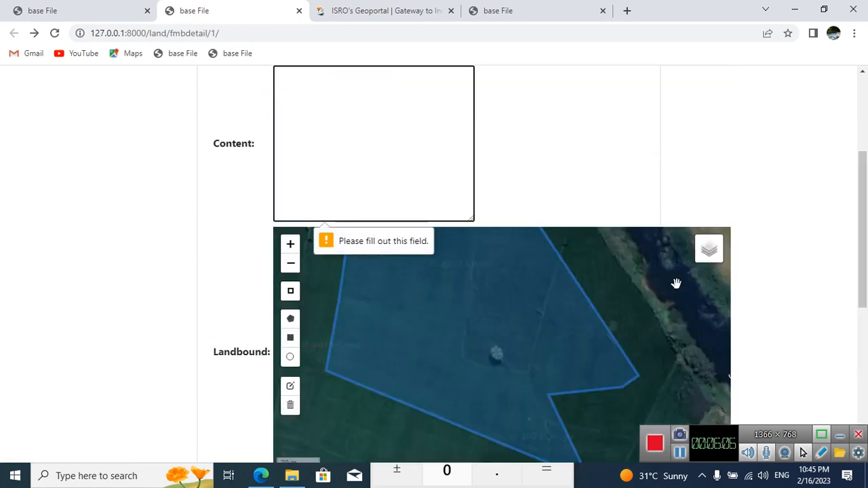
Step: Enter 491-A as the nested land's content and post the entry
scroll(760, 194, "up", 3)
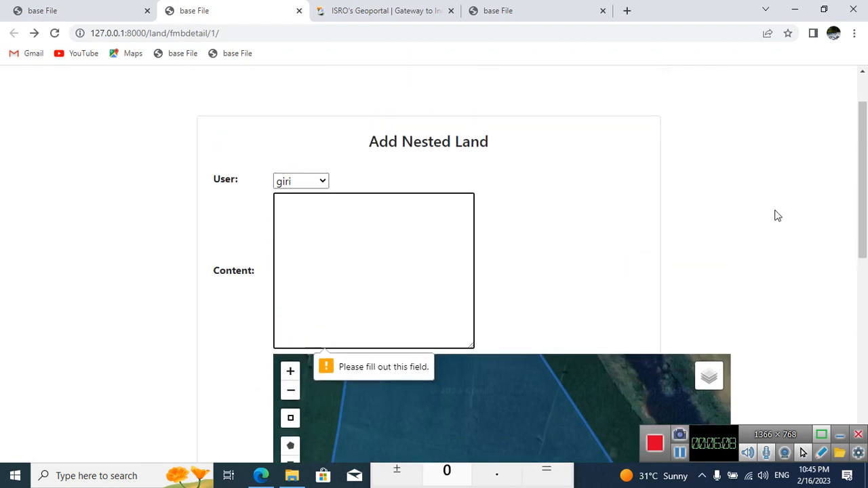
scroll(775, 215, "down", 3)
scroll(797, 224, "down", 4)
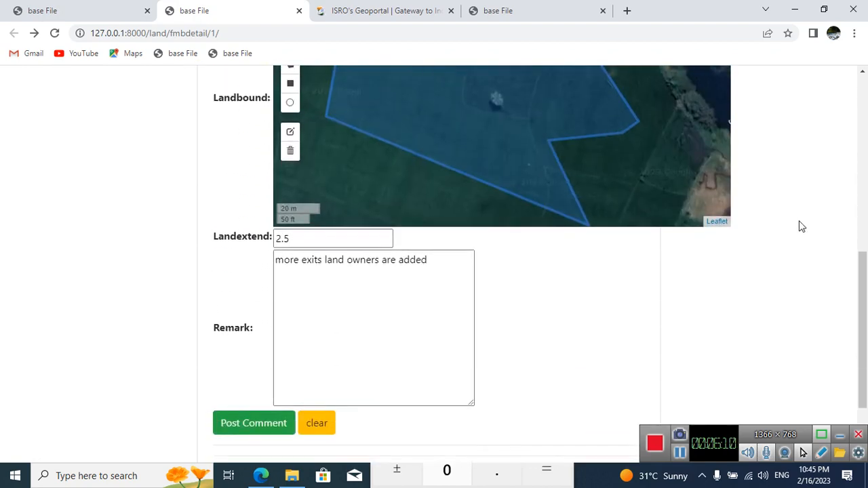
scroll(798, 226, "up", 4)
left_click(400, 123)
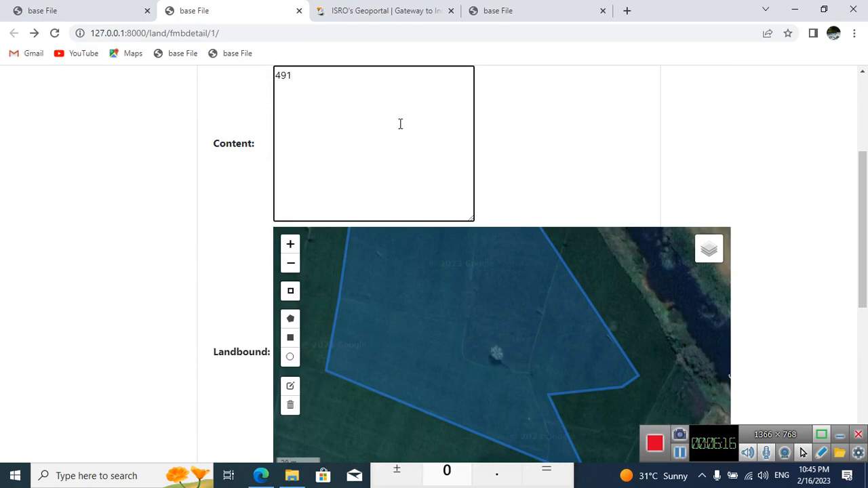
type("491-A")
scroll(719, 125, "down", 5)
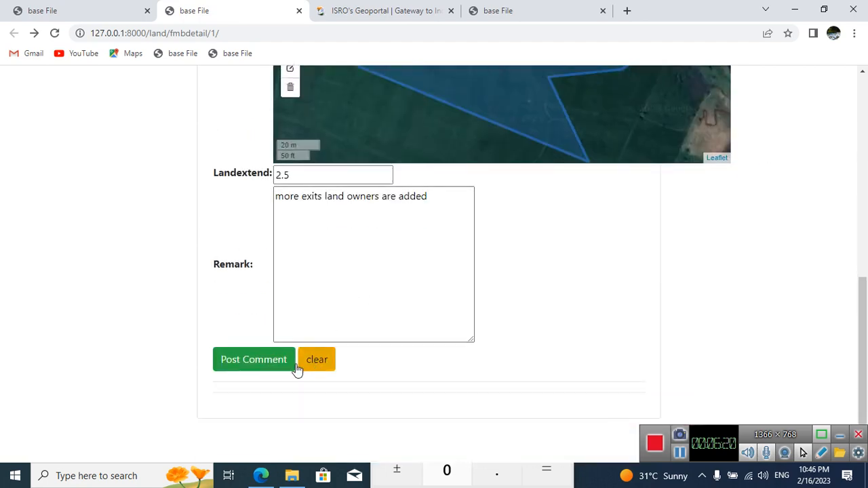
left_click(275, 361)
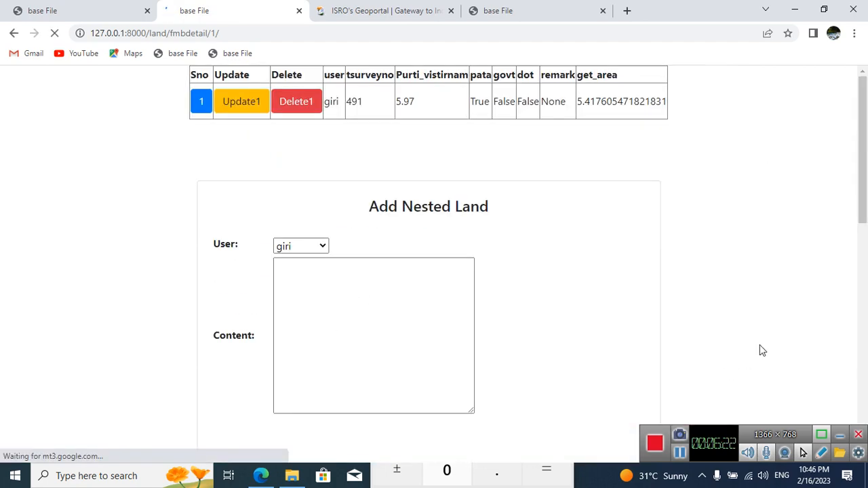
Step: Examine the posted 491-A entry's details and remark, and its node in the land-split tree
scroll(799, 324, "down", 10)
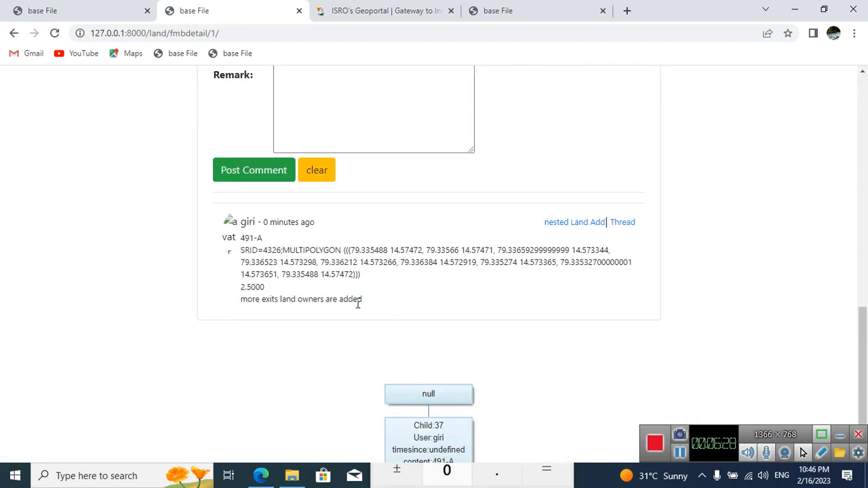
left_click_drag(361, 300, 243, 309)
scroll(608, 357, "down", 1)
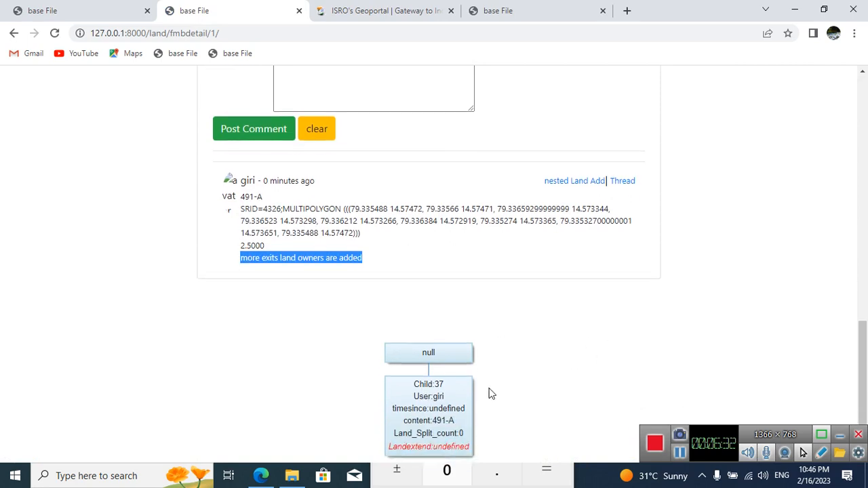
left_click_drag(433, 421, 458, 425)
left_click(436, 420)
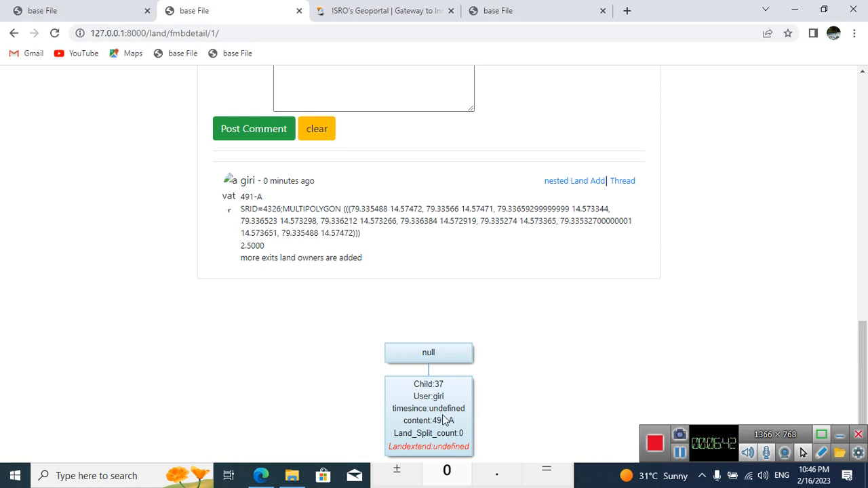
scroll(570, 395, "up", 3)
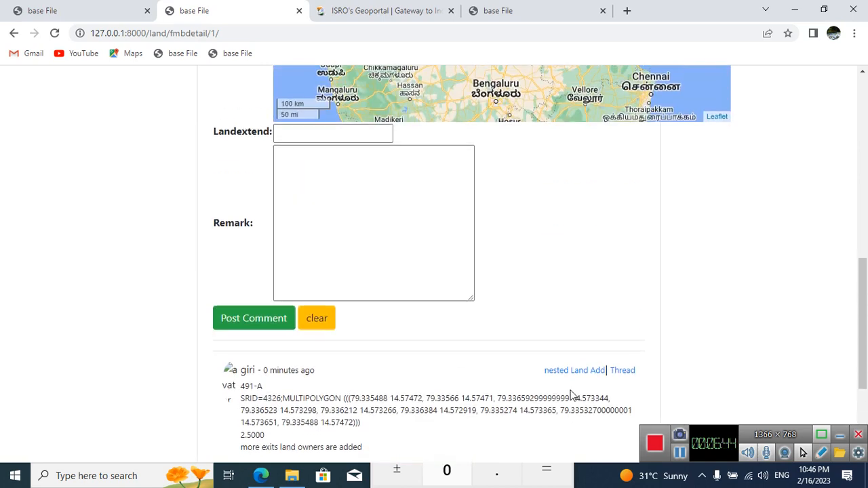
scroll(570, 395, "up", 10)
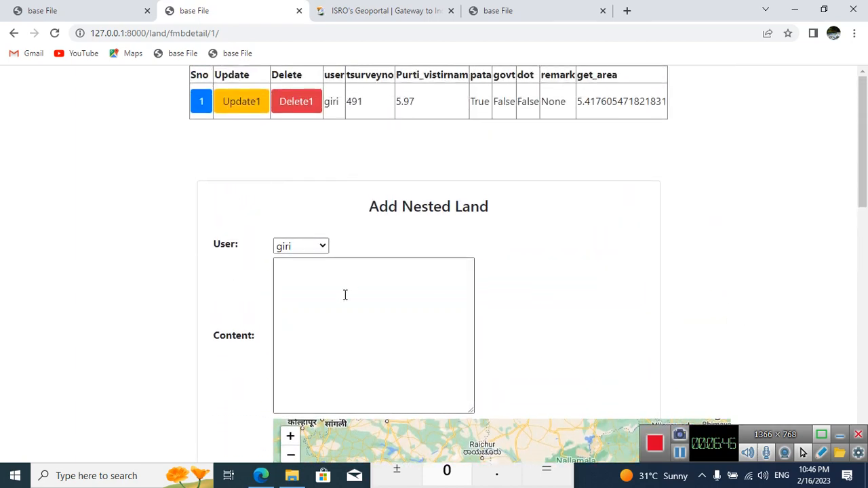
Step: Enter 491-B as the new nested land's content and locate survey parcel 491 on the boundary map
left_click(339, 307)
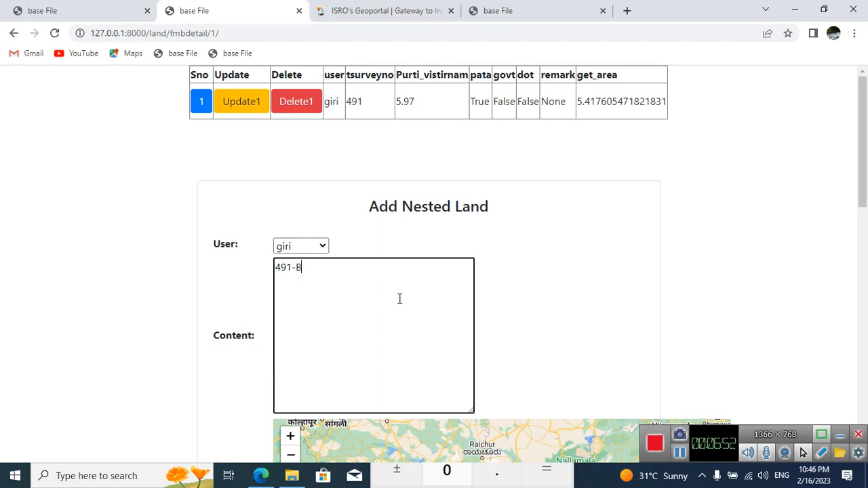
scroll(533, 268, "down", 3)
left_click_drag(680, 348, 611, 318)
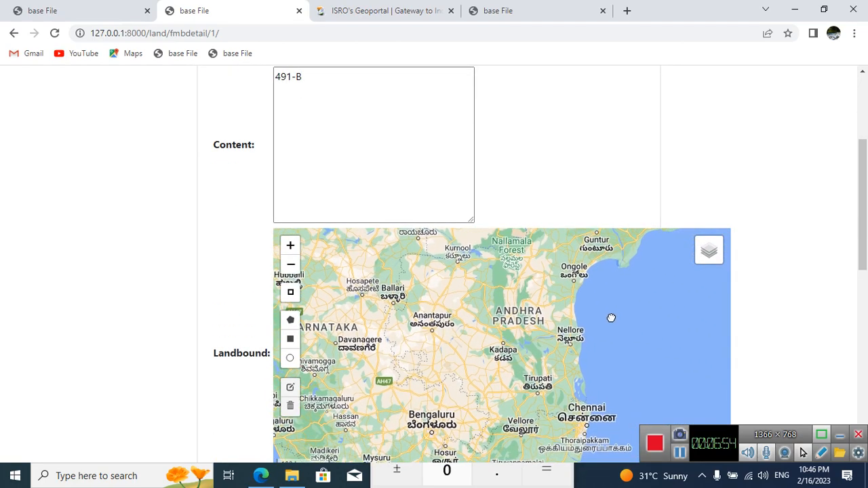
scroll(542, 346, "up", 3)
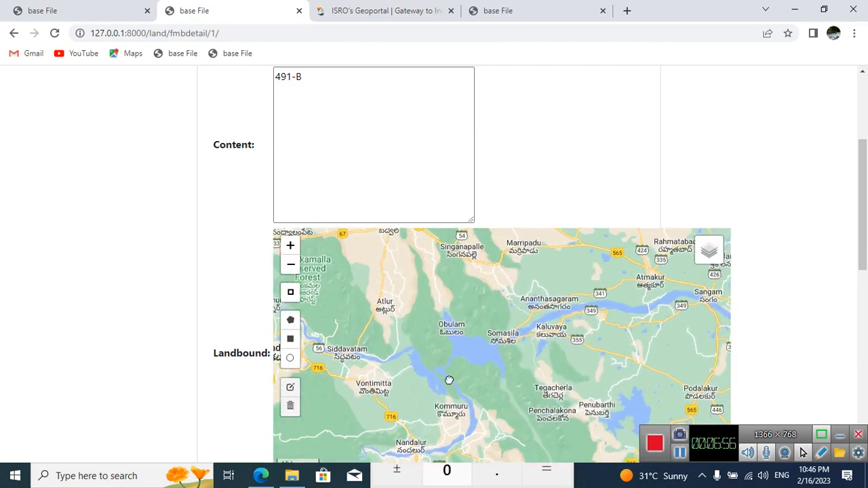
left_click_drag(449, 380, 452, 377)
scroll(491, 325, "up", 1)
left_click_drag(550, 299, 528, 369)
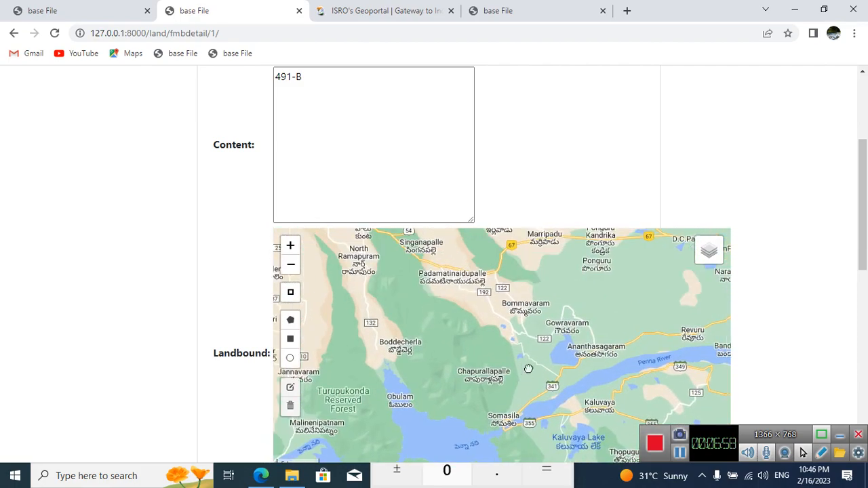
scroll(504, 348, "up", 1)
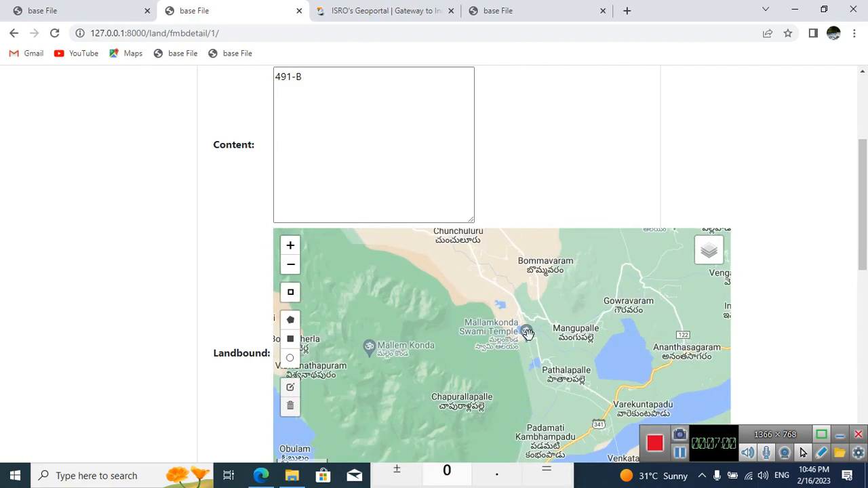
scroll(566, 353, "up", 2)
left_click_drag(493, 308, 374, 266)
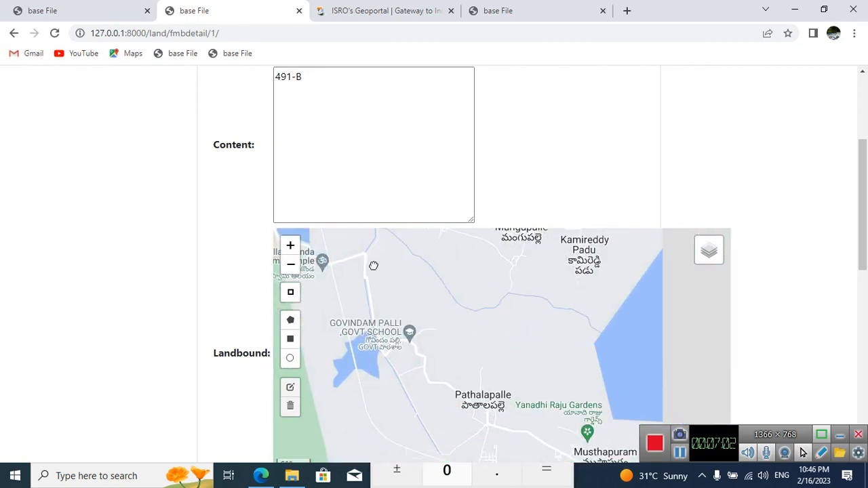
scroll(397, 288, "up", 4)
mouse_move(708, 277)
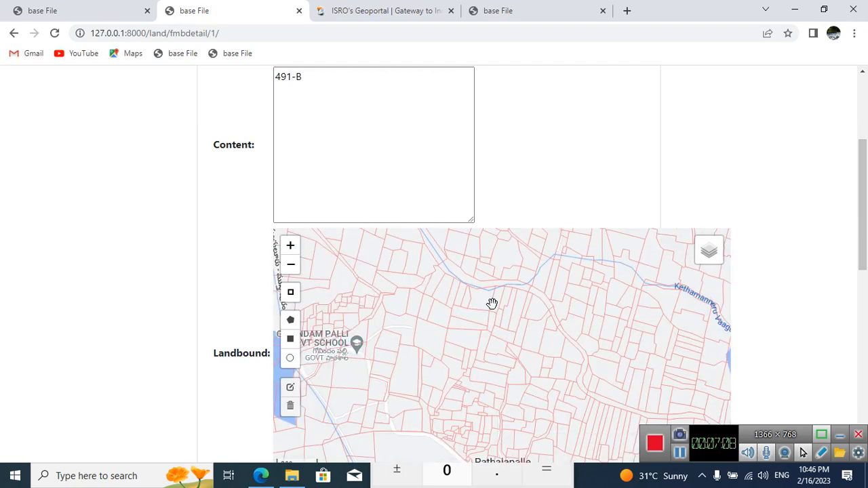
scroll(446, 318, "up", 5)
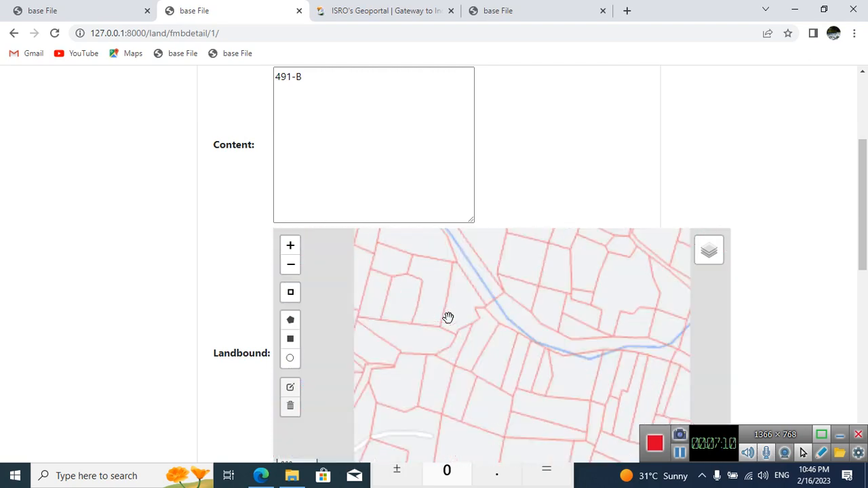
scroll(449, 318, "up", 2)
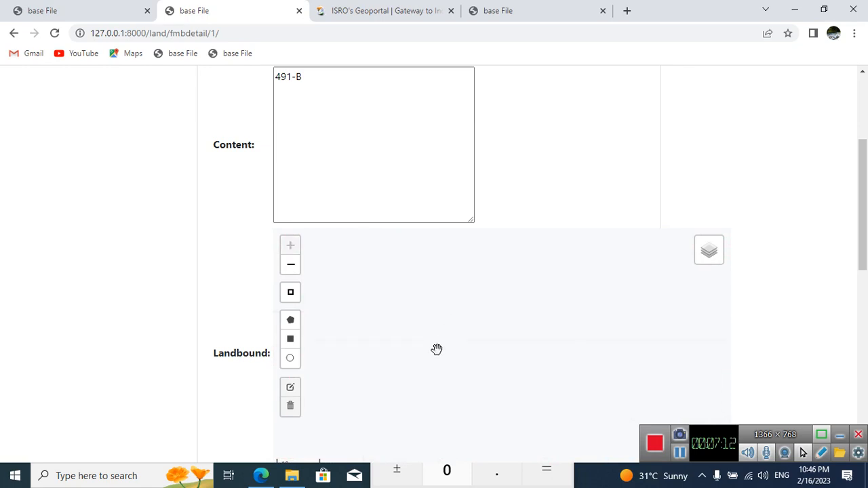
scroll(437, 350, "down", 2)
Step: Switch the boundary map's base layer to google Sat around parcel 491
mouse_move(707, 252)
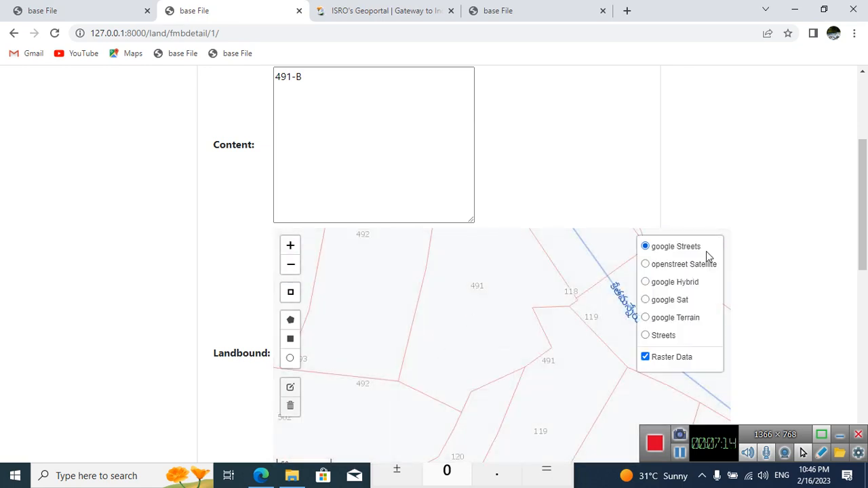
left_click(663, 302)
left_click_drag(525, 343, 503, 379)
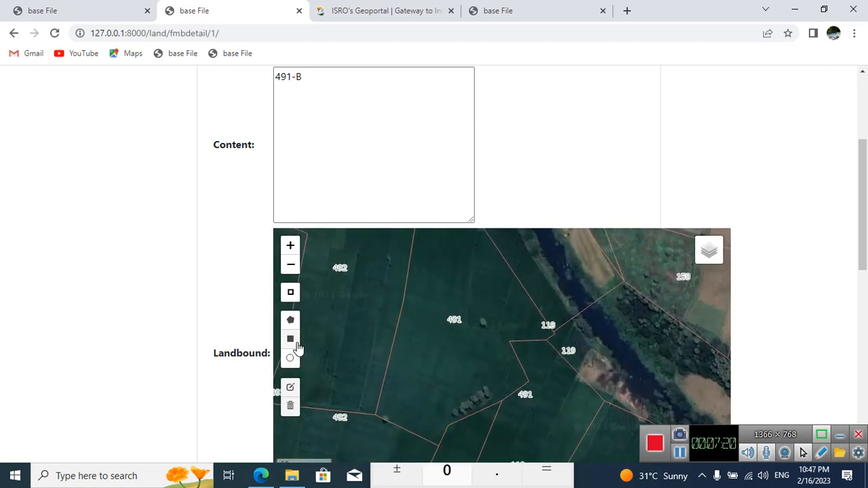
left_click(290, 322)
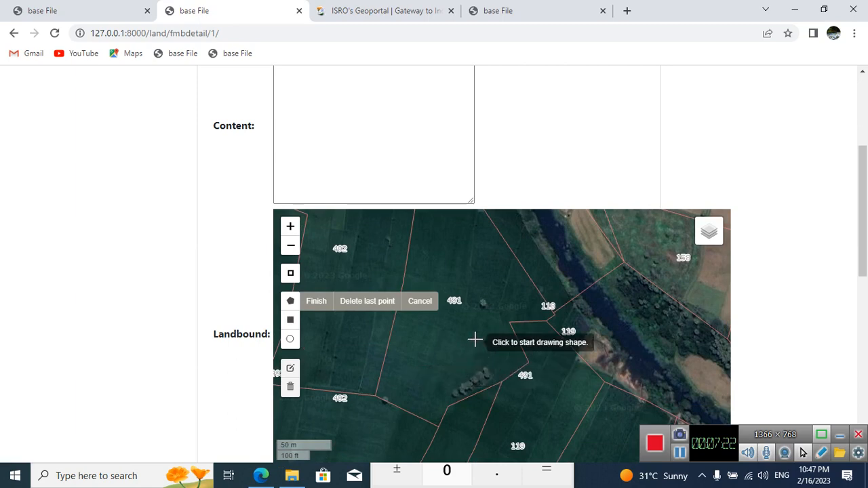
left_click_drag(520, 372, 573, 389)
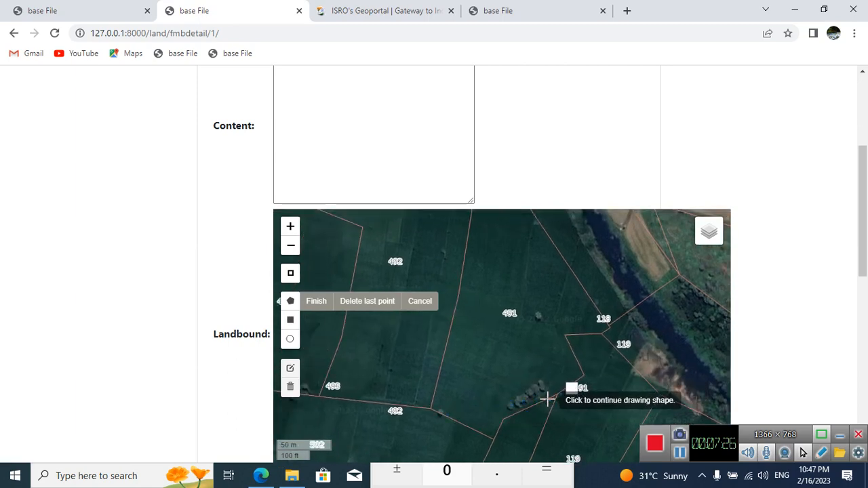
key("Escape")
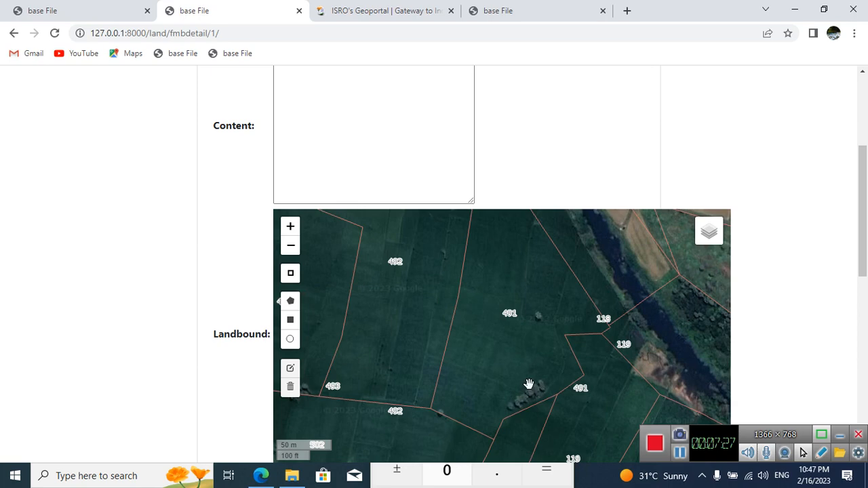
Step: Draw a closed six-point boundary polygon over the southern part of parcel 491, following the parcel's red edges
left_click(290, 300)
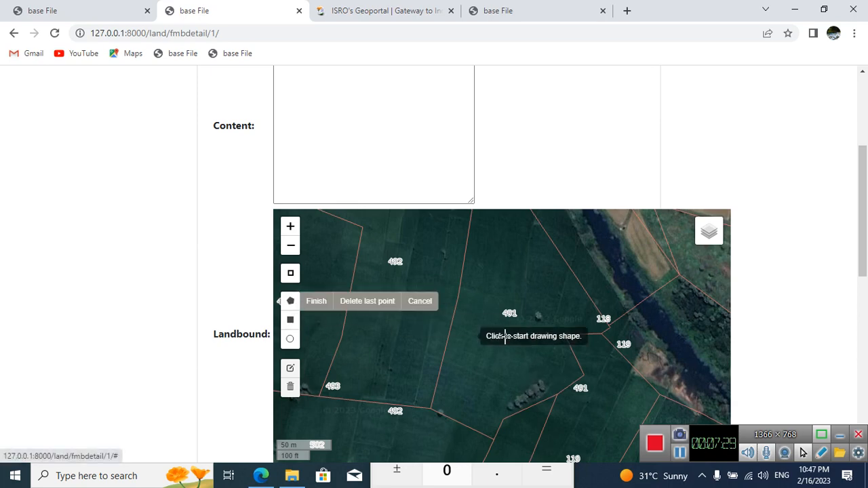
left_click(431, 407)
left_click(493, 439)
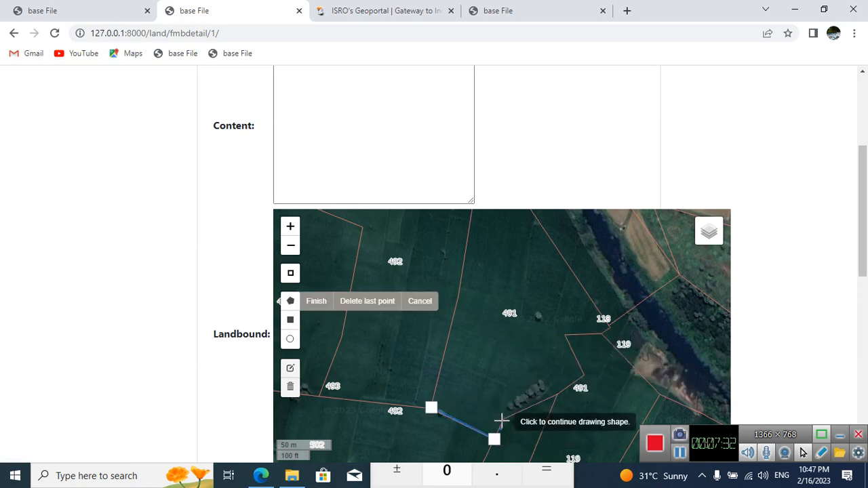
left_click(502, 421)
left_click(556, 397)
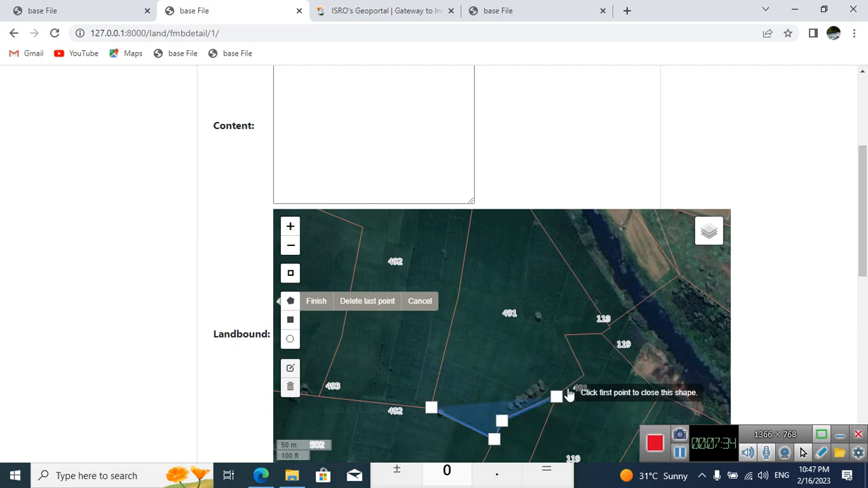
left_click(582, 376)
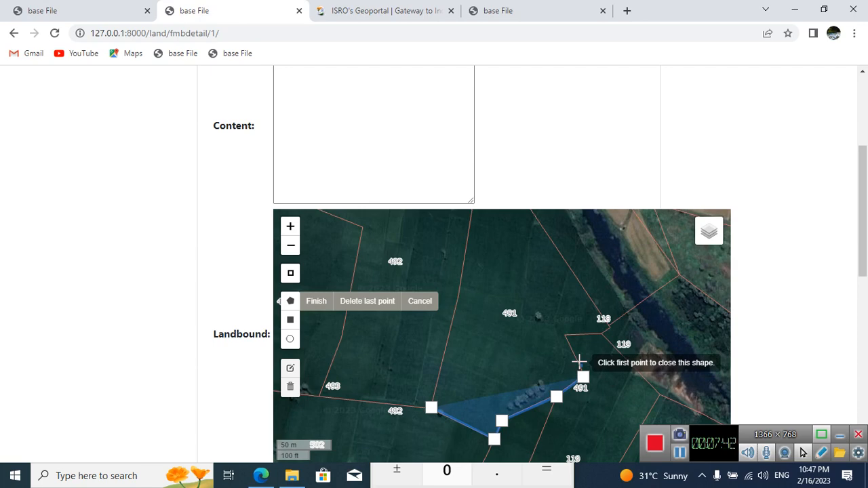
left_click(452, 322)
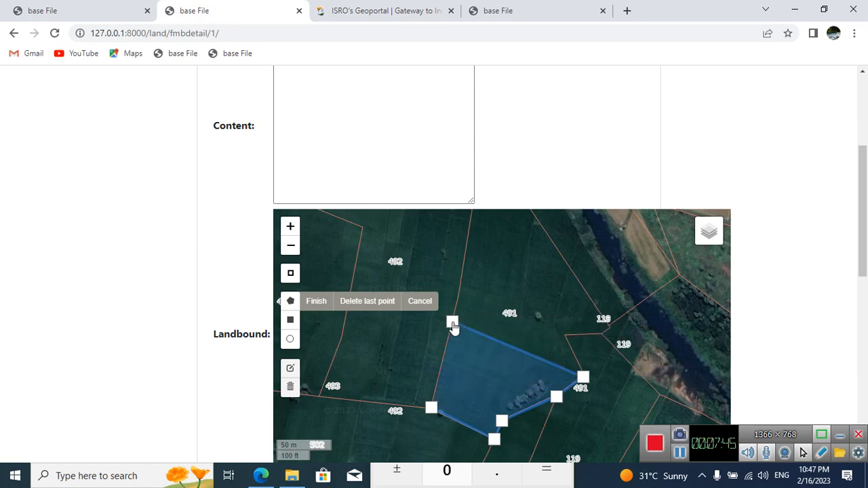
left_click(432, 407)
left_click_drag(581, 385, 529, 332)
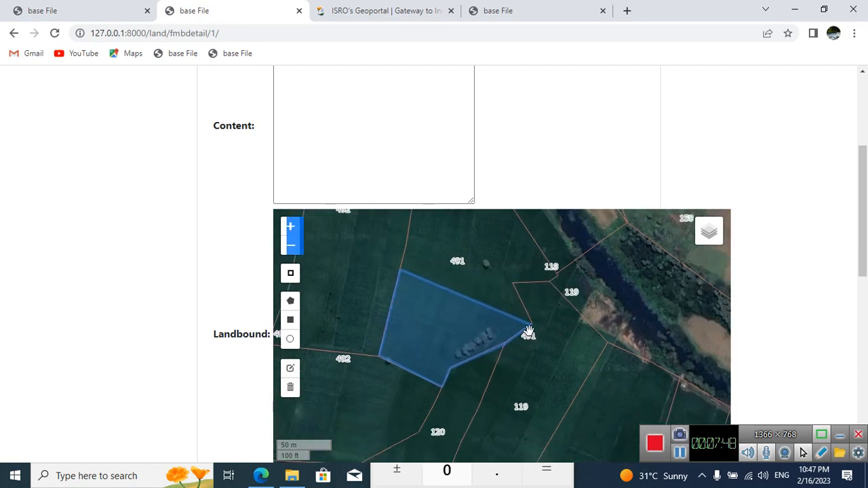
Step: Set the nested land's extent to 2.91
left_click_drag(863, 250, 866, 297)
left_click_drag(863, 251, 858, 282)
left_click(351, 238)
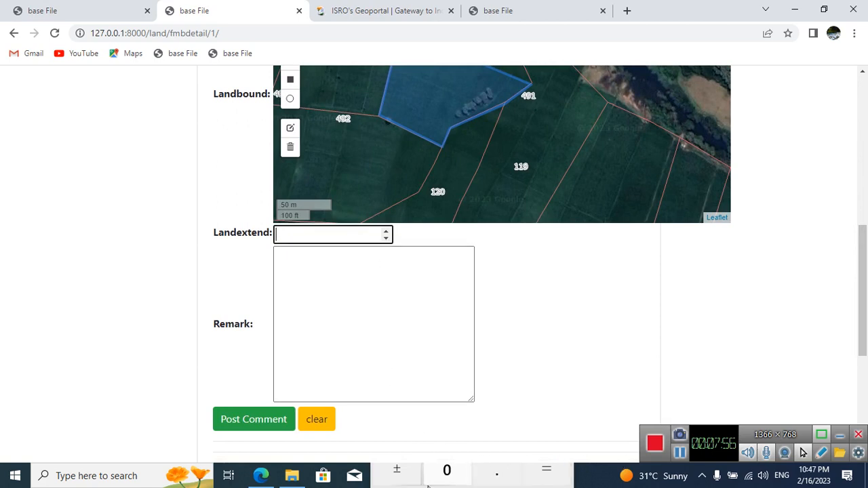
left_click(284, 238)
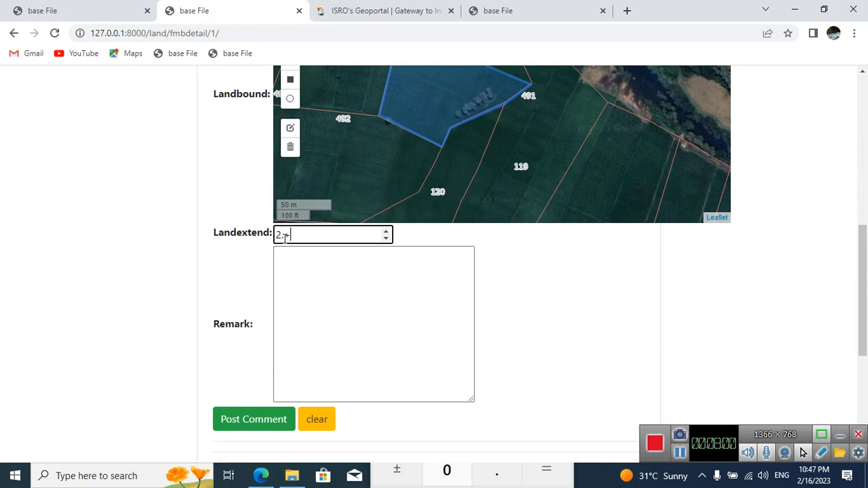
type("2.0101")
Step: Enter "wrong record" as the nested land's remark and post the entry
left_click(347, 285)
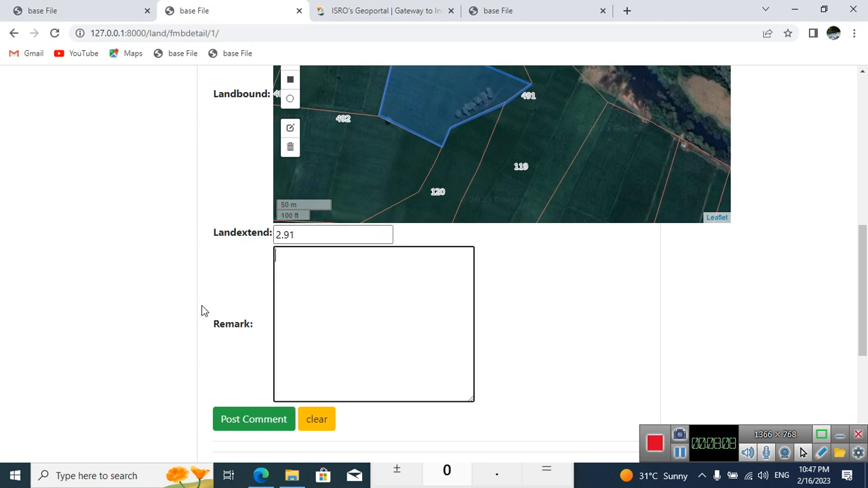
type("wrong recor")
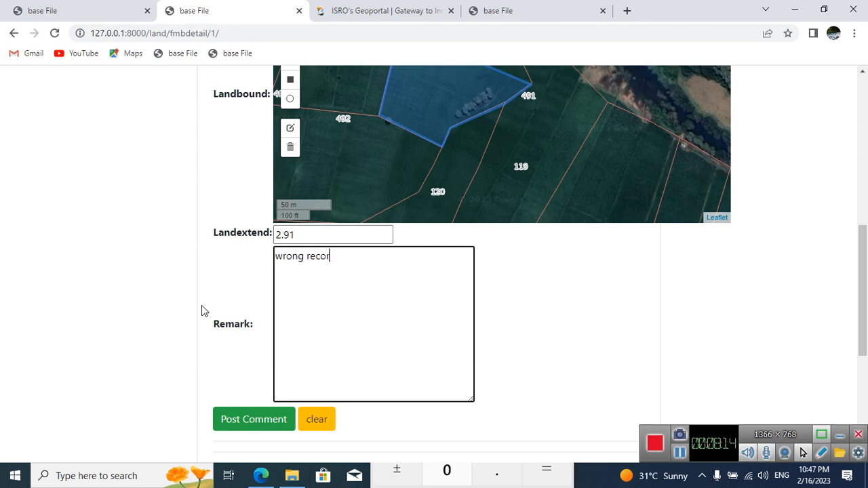
type("d")
left_click(241, 420)
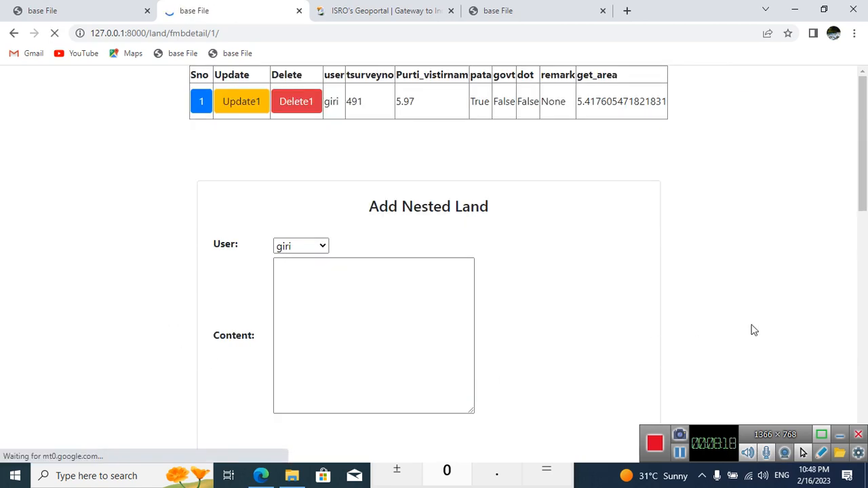
Step: Examine the posted 491-A and 491-B entries and the split tree's root node, and check parcel 491 on the Bhuvan geoportal
scroll(786, 304, "down", 10)
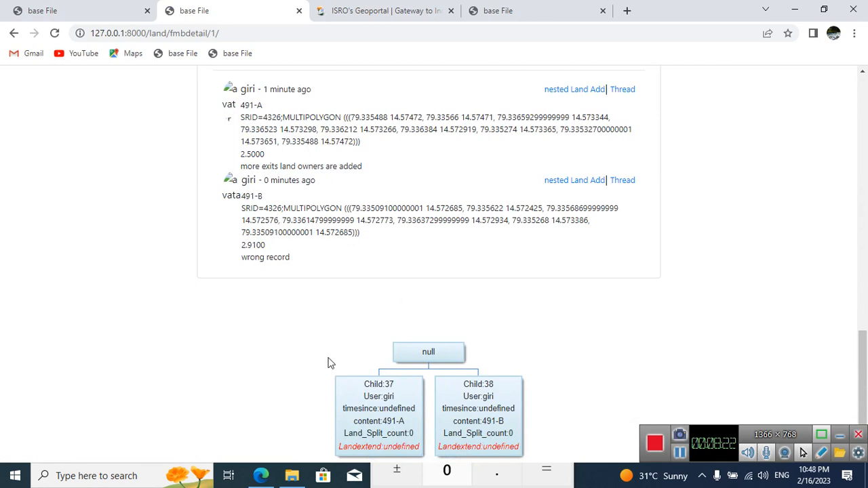
left_click(426, 348)
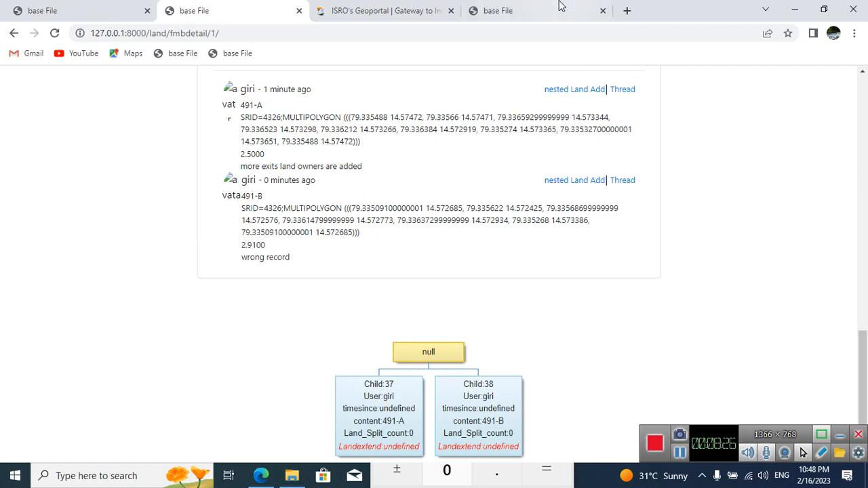
left_click(396, 8)
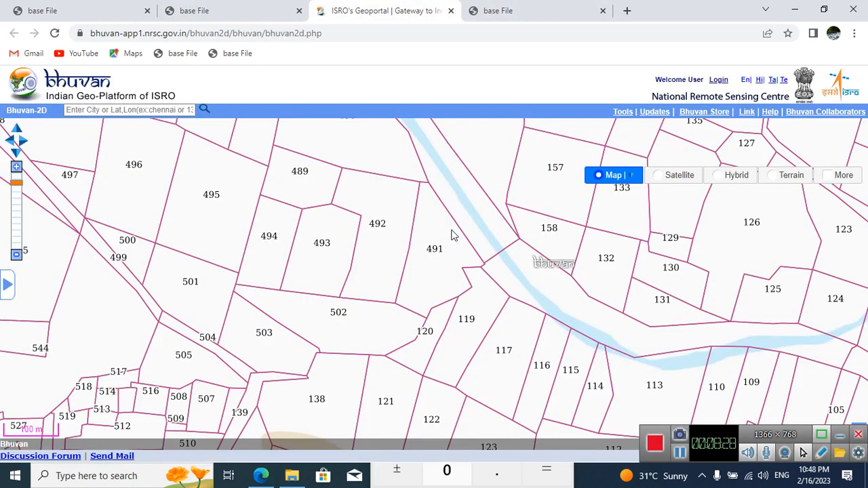
left_click(237, 8)
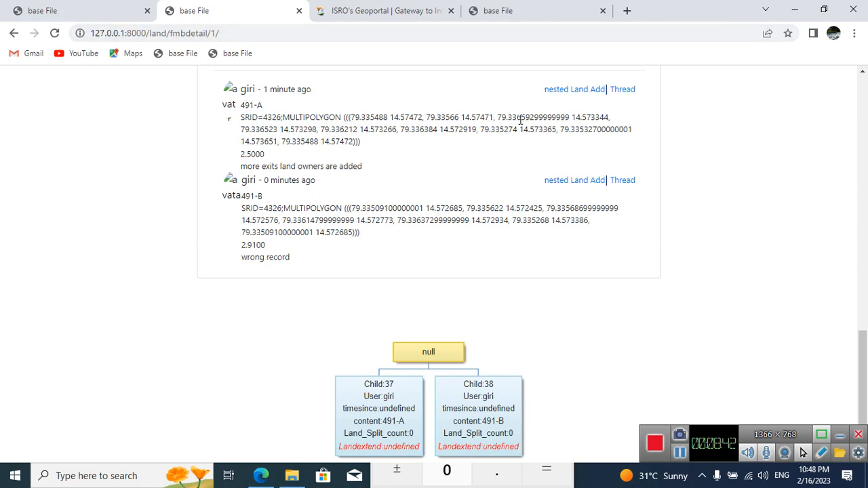
Step: Search for meebhoomi in a new browser tab, open the MEE BHOOMI home page and place its tab beside the geoportal's
left_click(625, 10)
type("mee")
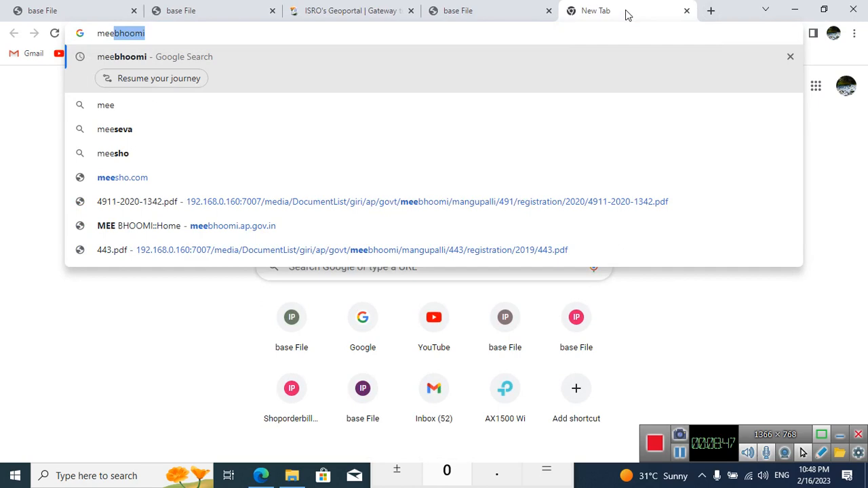
key("Return")
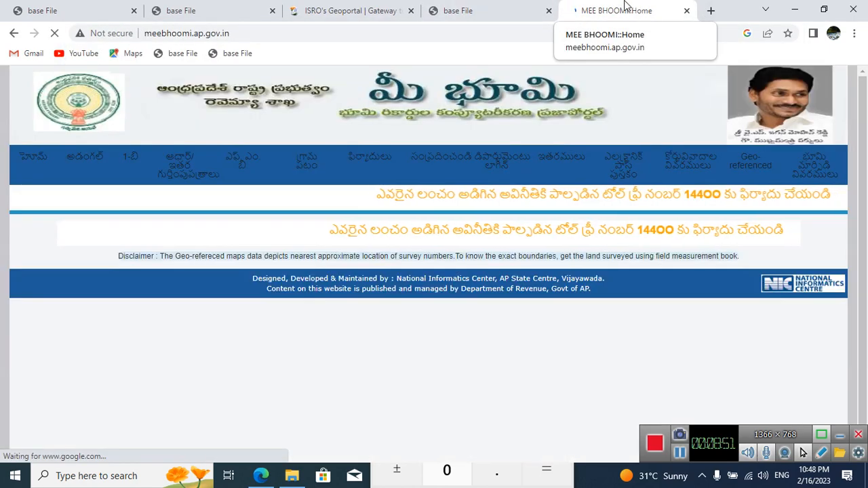
left_click_drag(625, 5, 467, 5)
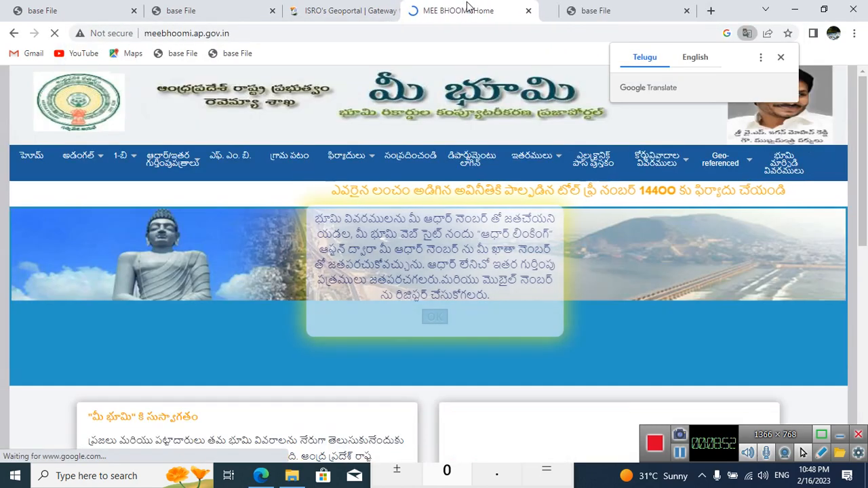
Step: Open Mee Bhoomi's village 1-B (ROR) report form and return to the Bhuvan parcel map
left_click(383, 6)
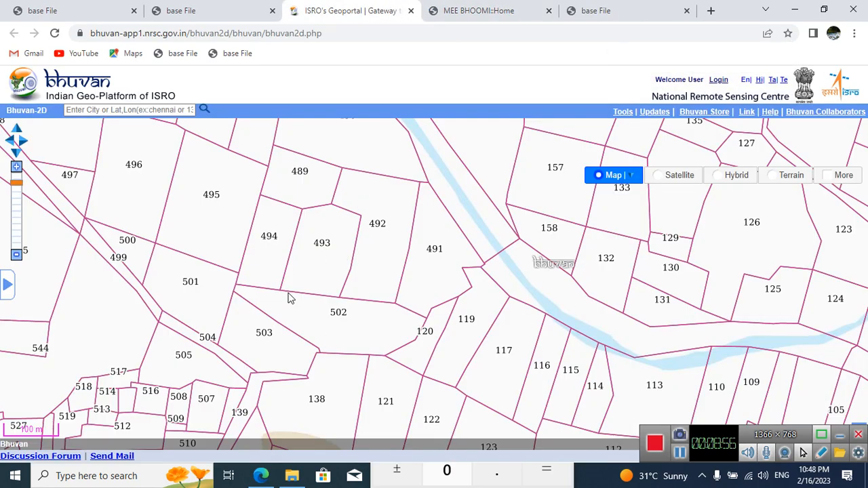
key("ctrl+Tab")
mouse_move(124, 164)
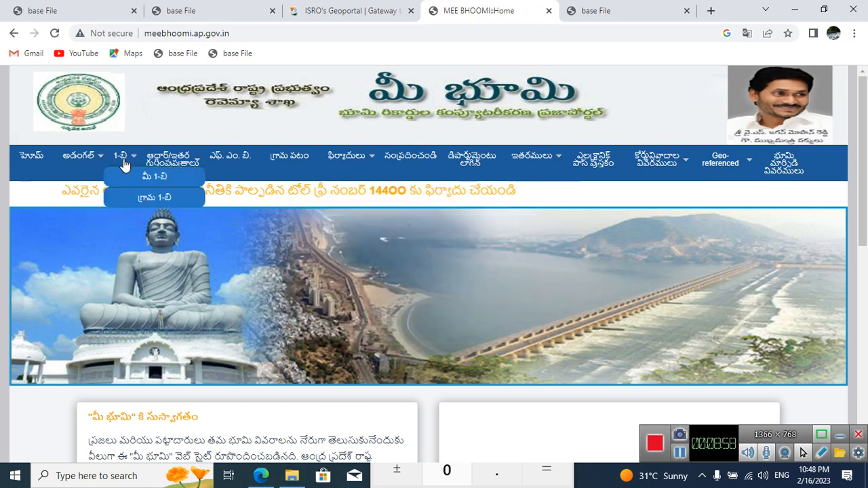
left_click(169, 205)
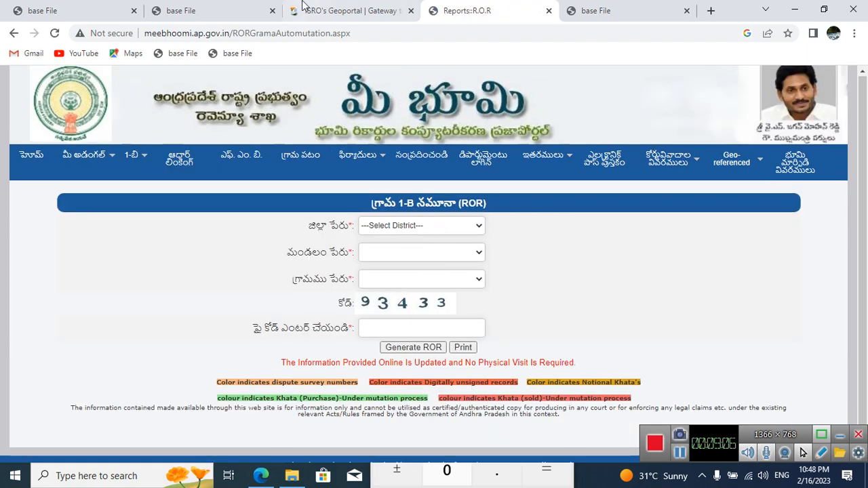
left_click(339, 10)
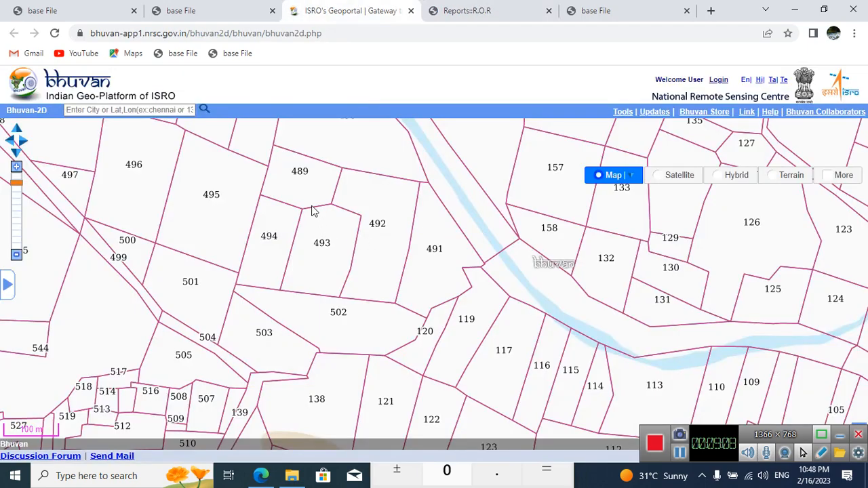
Step: Compare Mee Bhoomi's Adangal options, the Bhuvan parcel map around 491 and the posted 491-A and 491-B entries
left_click(468, 11)
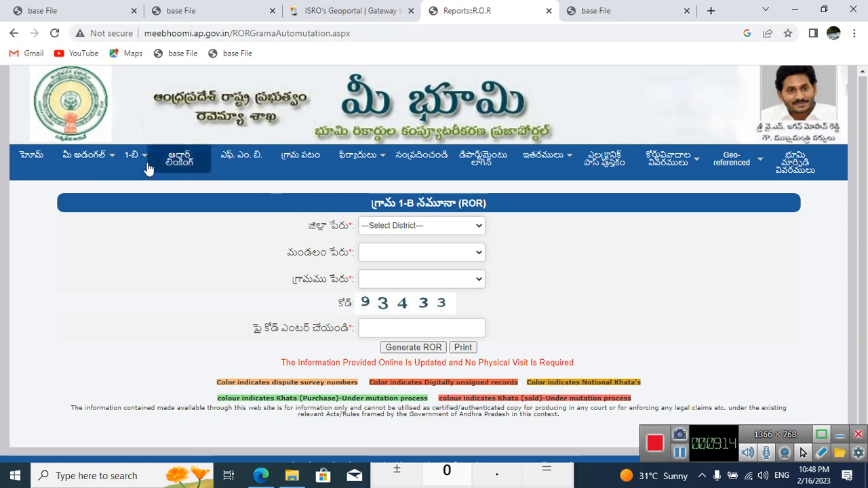
mouse_move(85, 155)
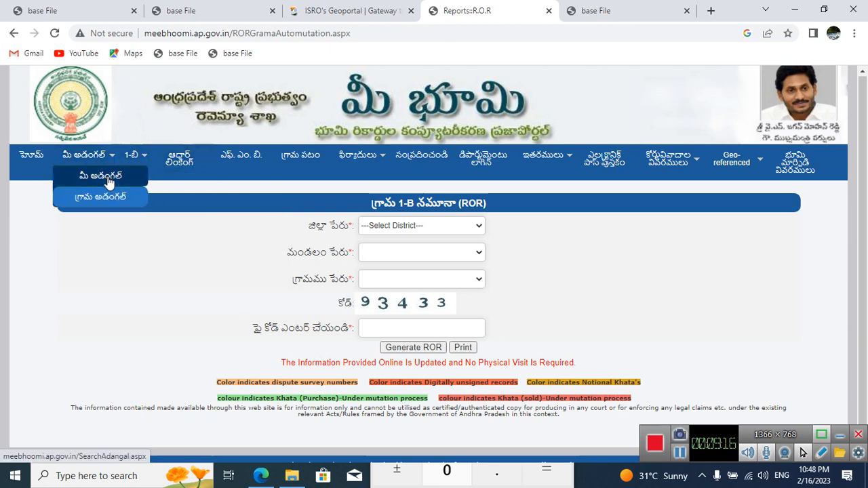
left_click(353, 10)
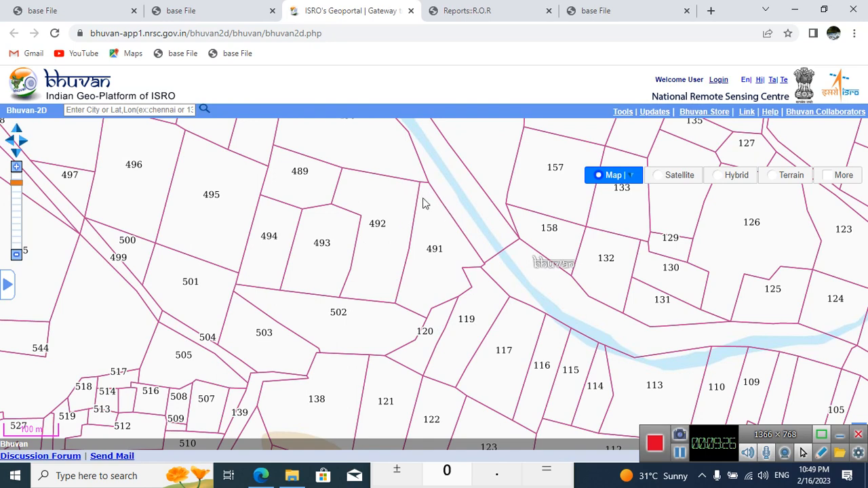
left_click(175, 9)
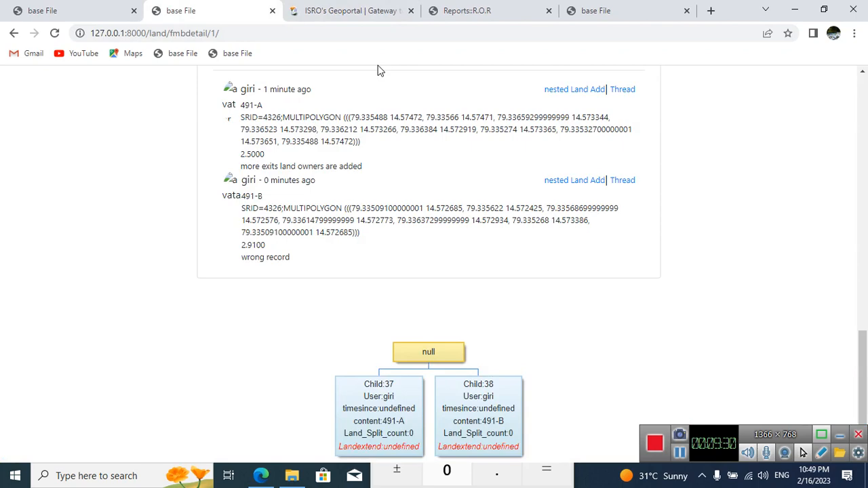
left_click(354, 4)
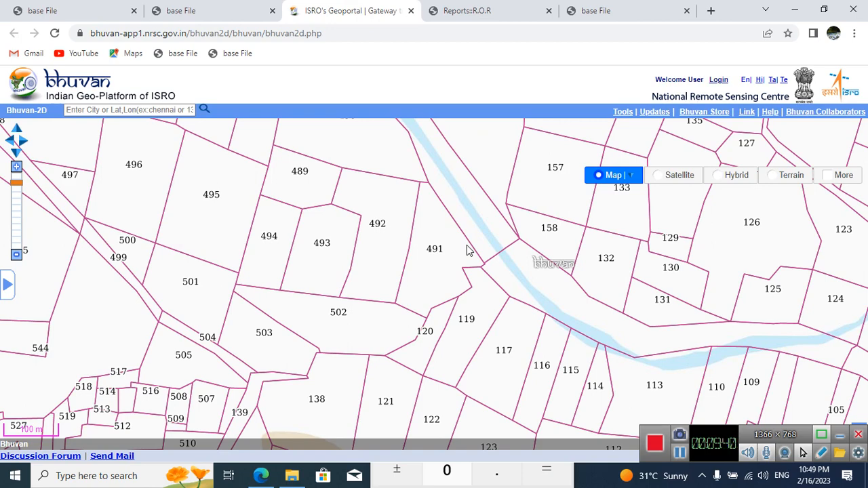
Step: Open Mee Bhoomi's Mee Adangal search form and return to the Bhuvan parcel map around 491
left_click(474, 10)
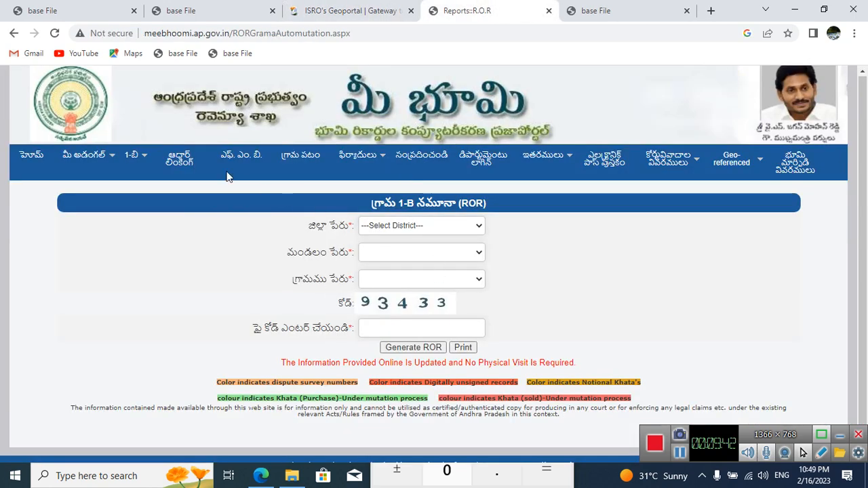
mouse_move(89, 159)
left_click(139, 198)
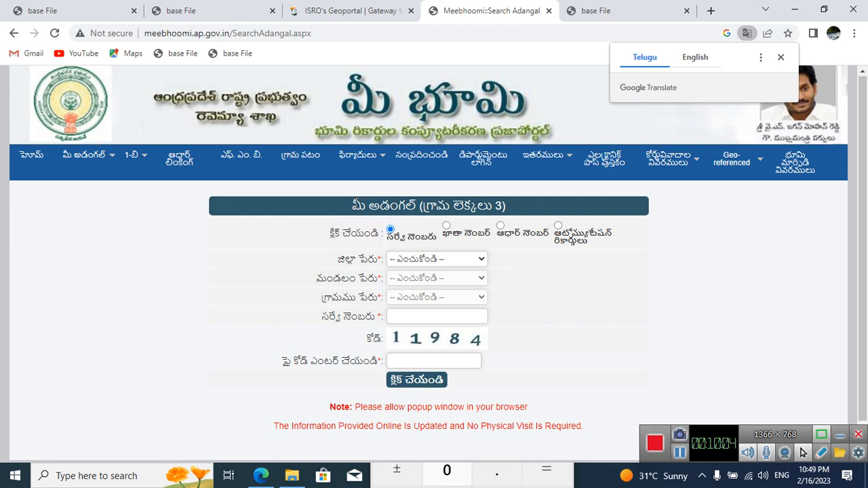
left_click(357, 11)
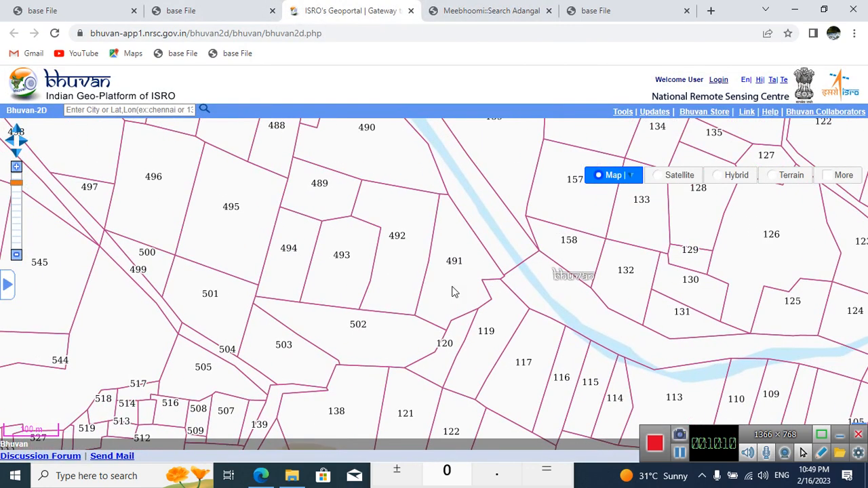
Step: Switch to Paint and review the hand-drawn land-split diagram for 1900, 2000 and 2023
left_click(681, 453)
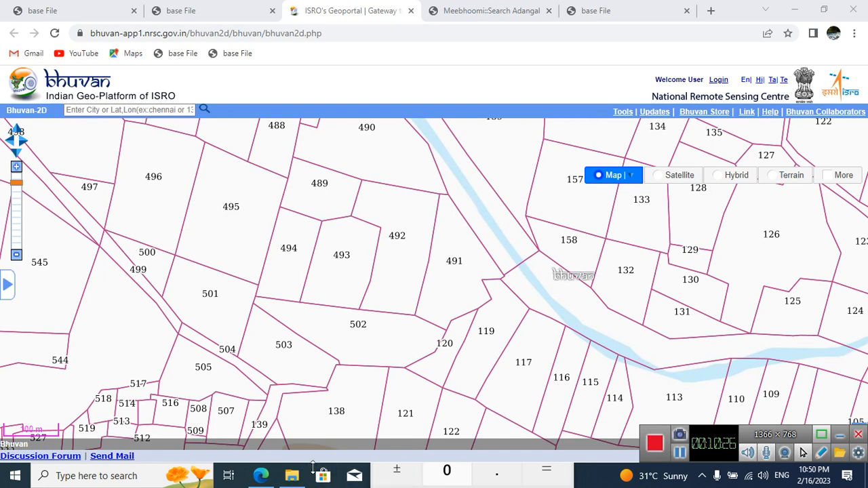
key("alt+Tab")
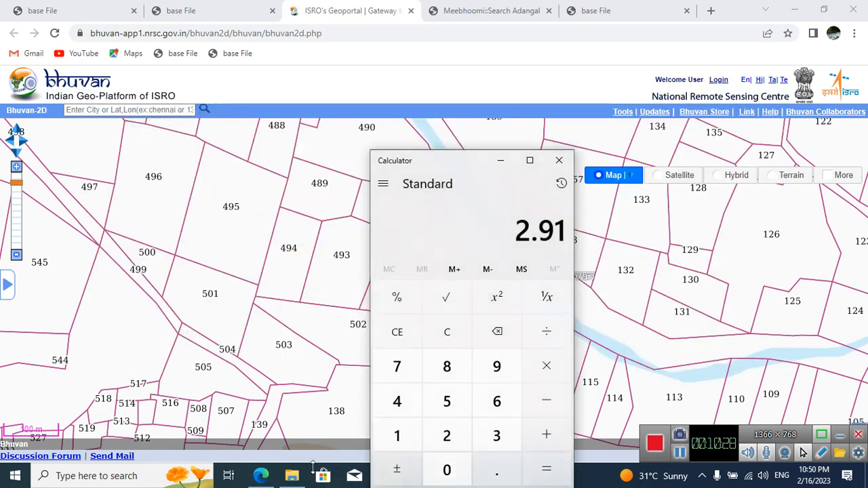
key("alt+Tab")
key("alt+Tab")
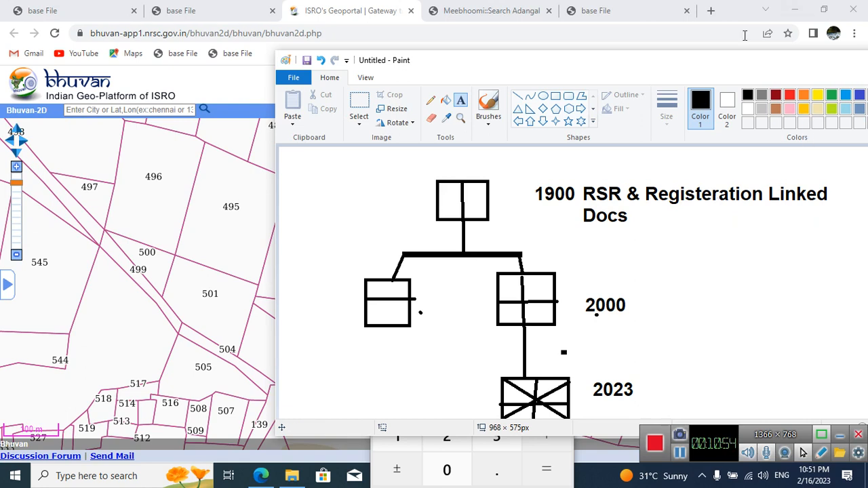
Step: Compare the Mee Adangal search form's survey number field with the numbered parcels on the Bhuvan map
left_click(481, 8)
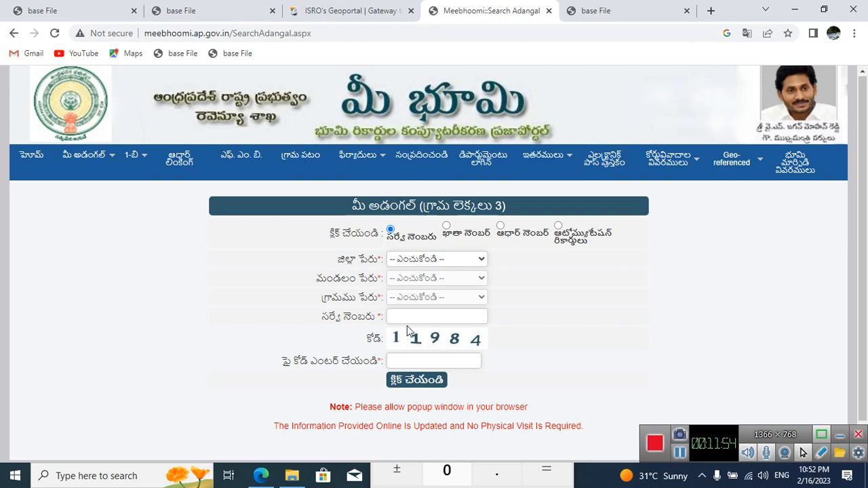
left_click(398, 10)
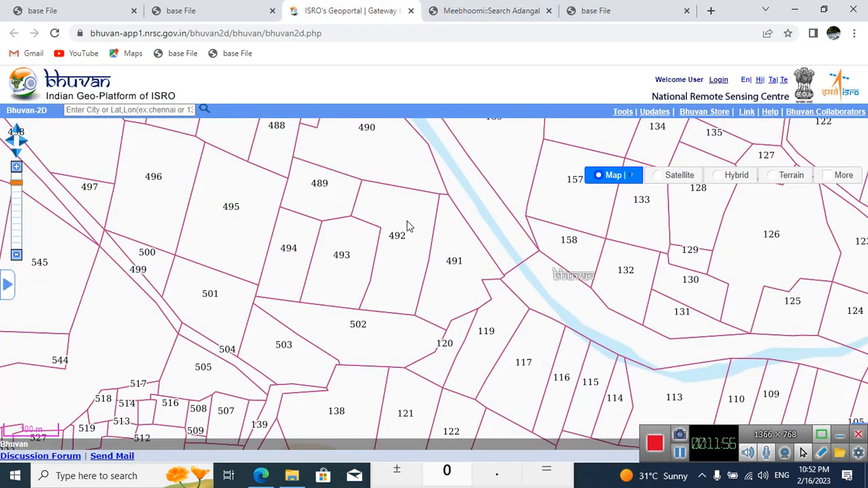
left_click(465, 8)
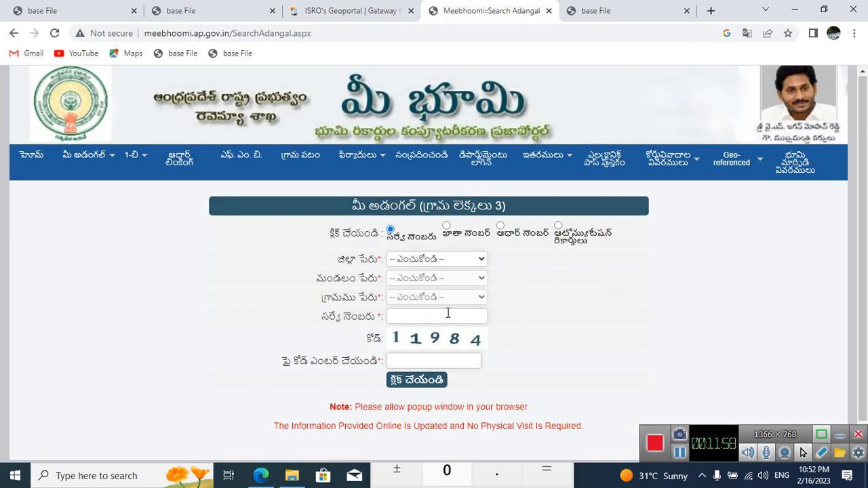
left_click(304, 6)
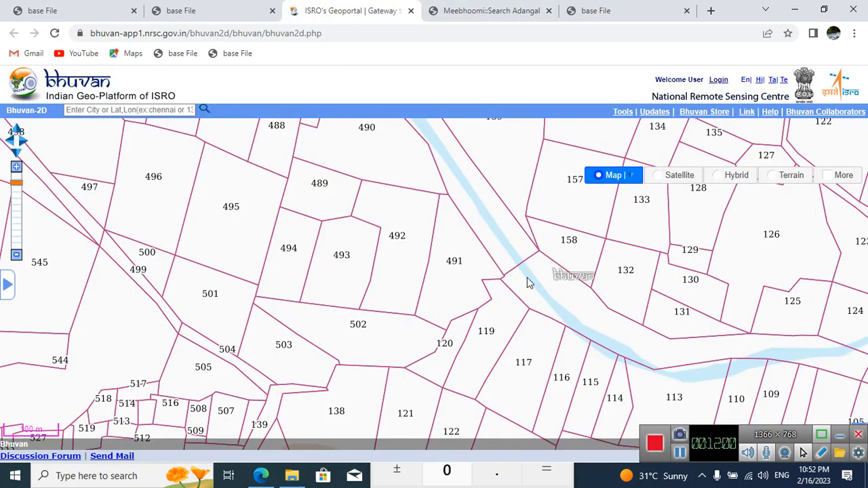
left_click(479, 7)
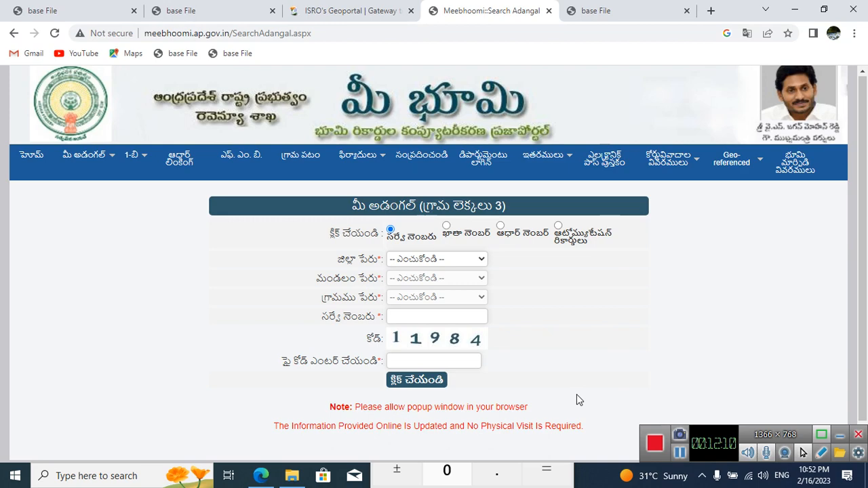
left_click(413, 4)
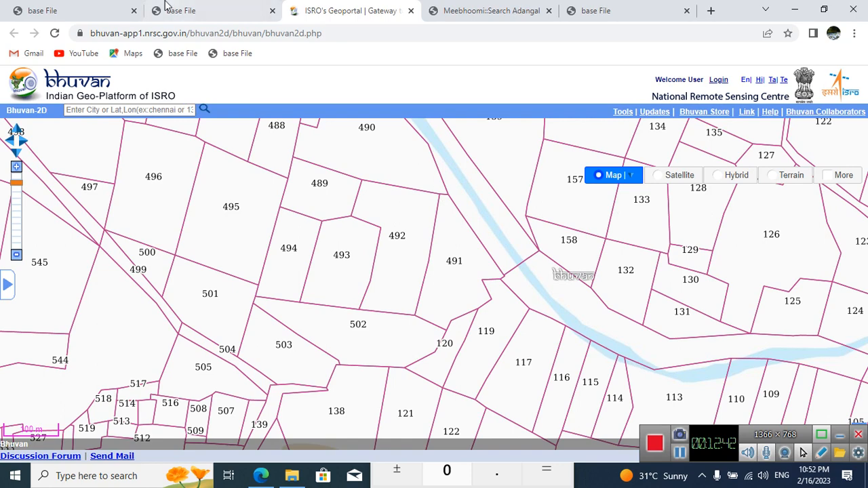
Step: Examine the user assigned to the 491-A and 491-B nodes in the split tree and to the posted 491-A entry
left_click(219, 8)
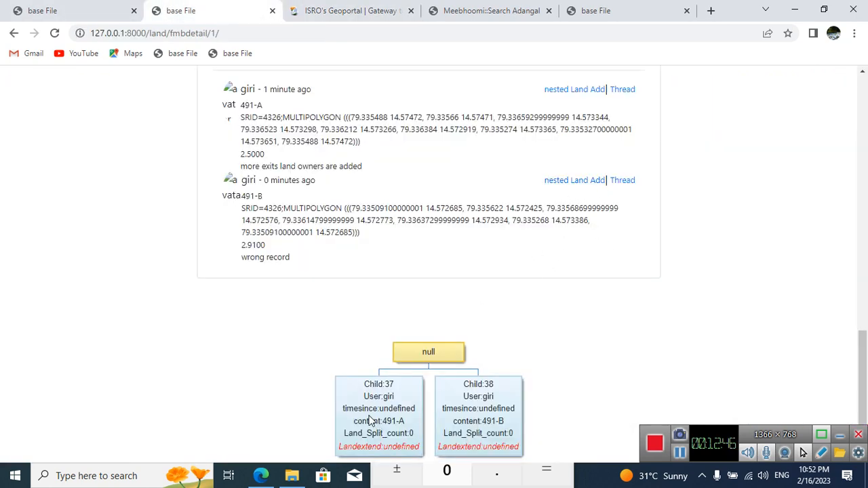
double_click(388, 397)
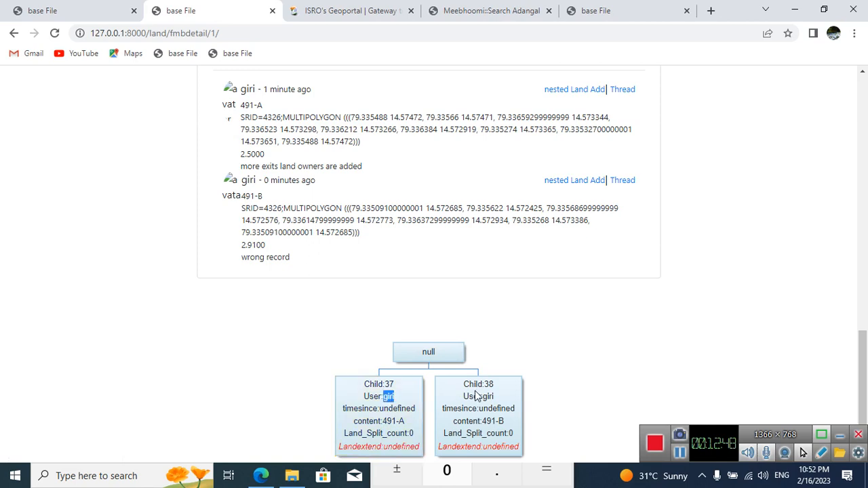
double_click(487, 397)
scroll(405, 230, "up", 2)
scroll(405, 231, "down", 2)
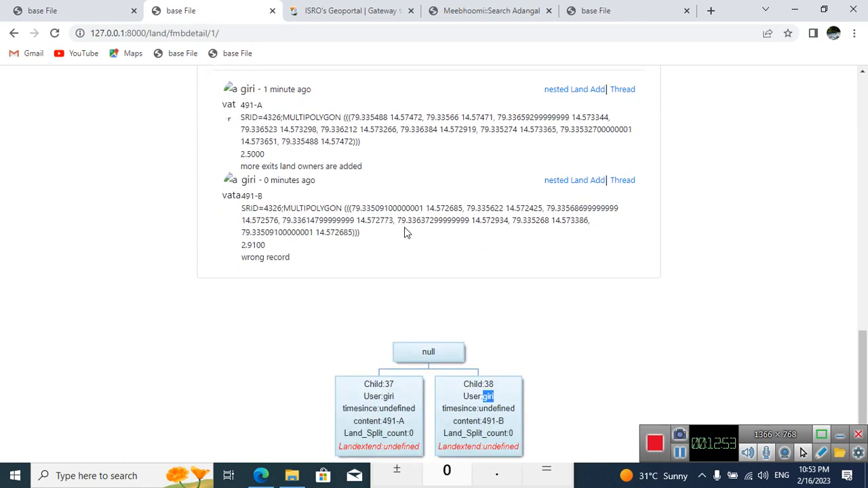
double_click(245, 89)
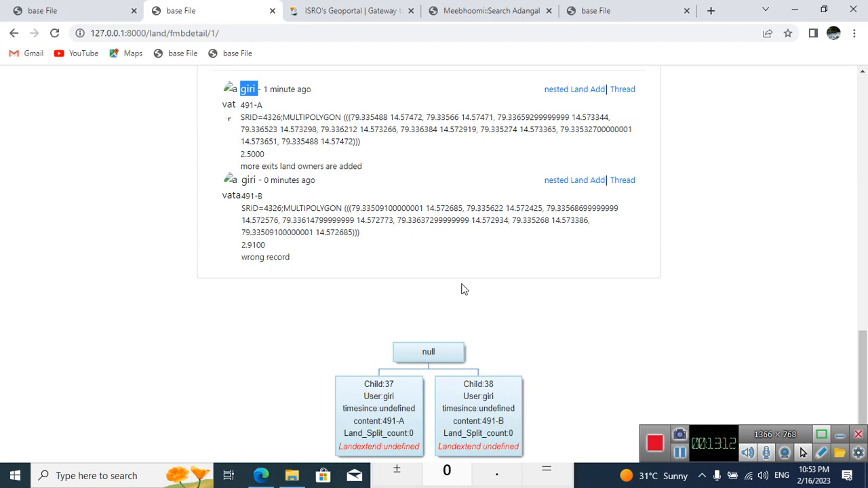
Step: Review the land form and the 491-A content in the split tree, and check it against the Bhuvan map
scroll(464, 289, "up", 10)
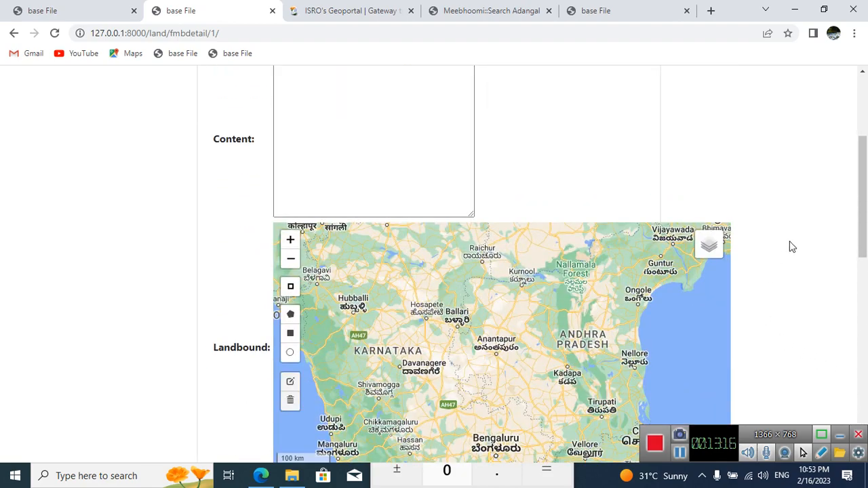
scroll(790, 246, "down", 3)
scroll(790, 246, "down", 6)
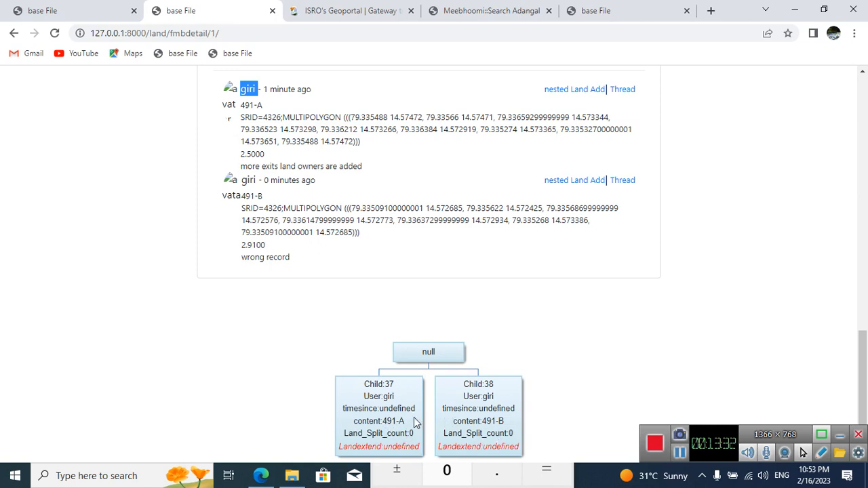
left_click_drag(382, 421, 406, 427)
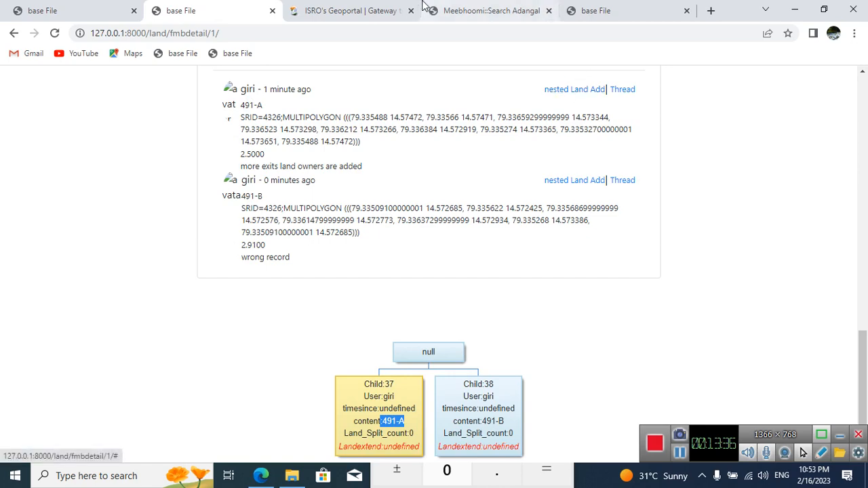
left_click(401, 7)
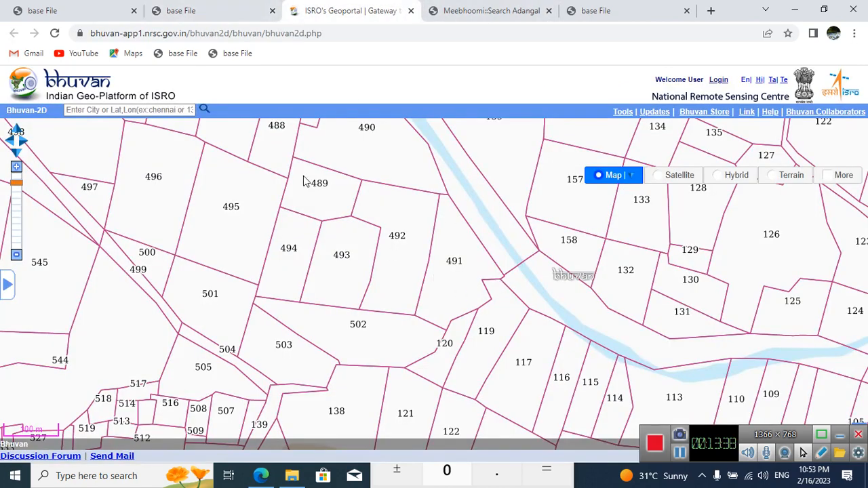
left_click(202, 8)
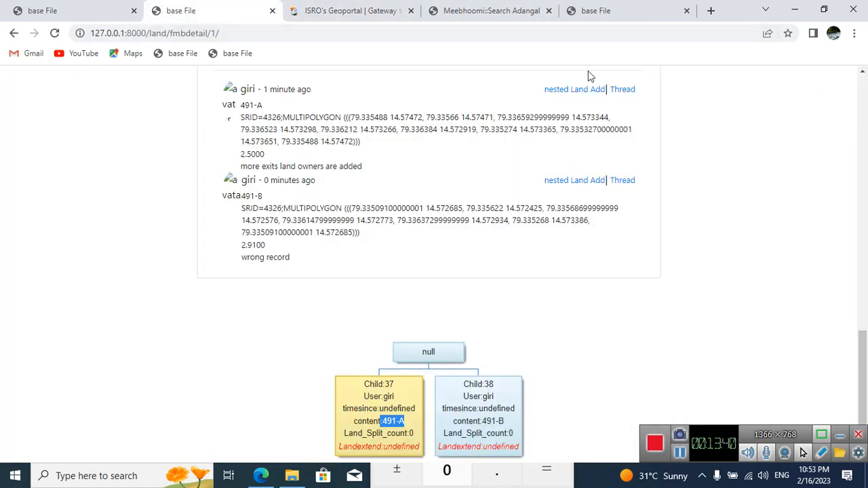
Step: Open the thread page of land 491-A in a new browser tab and switch to it
right_click(588, 89)
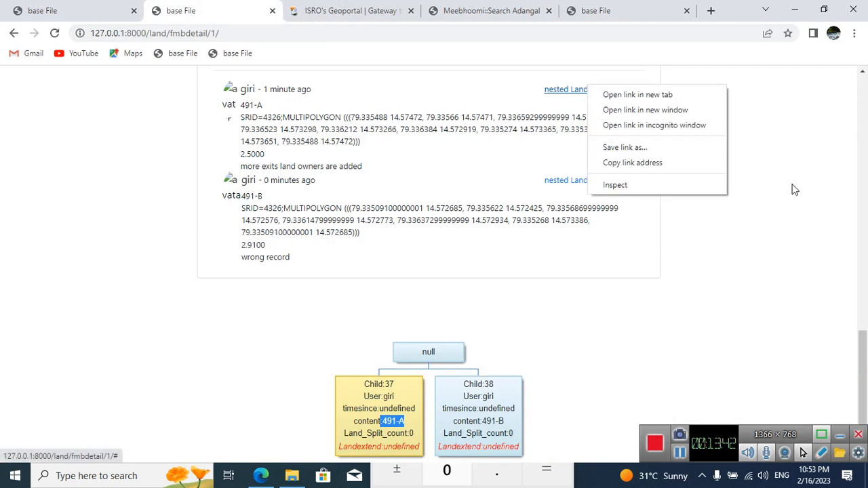
left_click(795, 189)
right_click(617, 89)
left_click(661, 97)
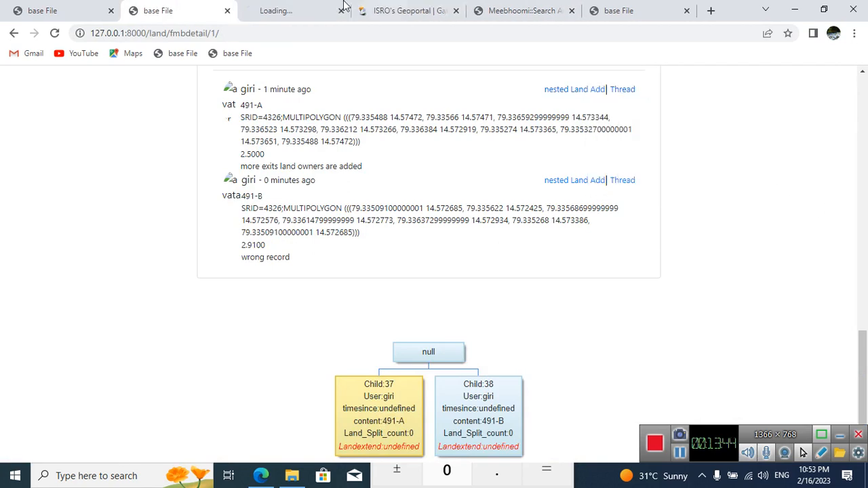
left_click(319, 7)
Step: Locate the area beside Govindam Palli Govt School on the nested land form's Landbound map
scroll(548, 281, "down", 3)
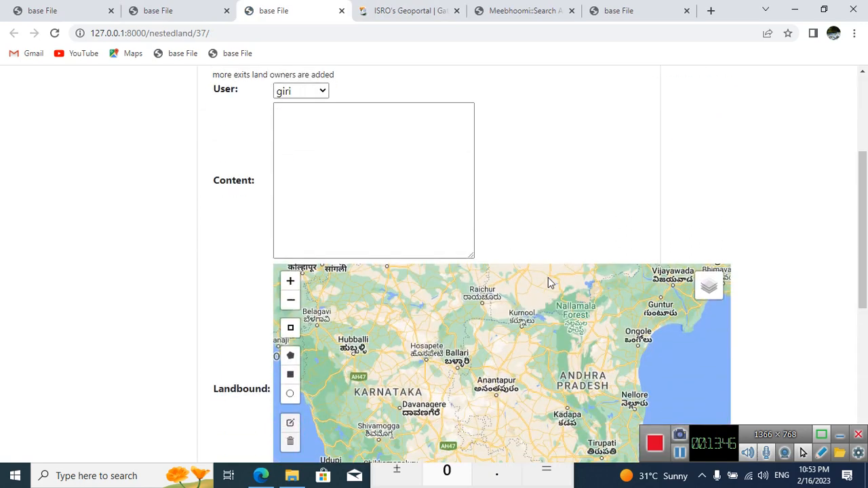
scroll(548, 279, "up", 1)
scroll(693, 264, "down", 1)
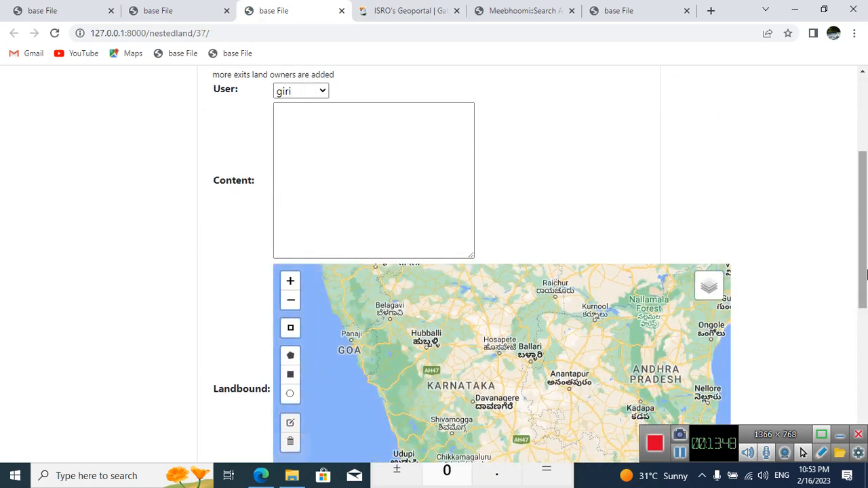
scroll(866, 273, "down", 1)
left_click_drag(662, 338, 511, 302)
scroll(556, 309, "up", 1)
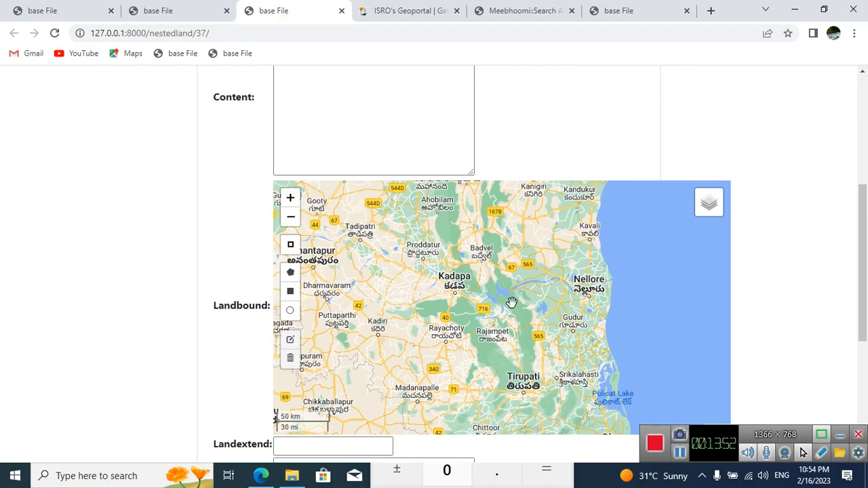
scroll(511, 303, "up", 2)
left_click_drag(511, 254, 566, 362)
scroll(574, 337, "up", 3)
left_click_drag(536, 251, 537, 387)
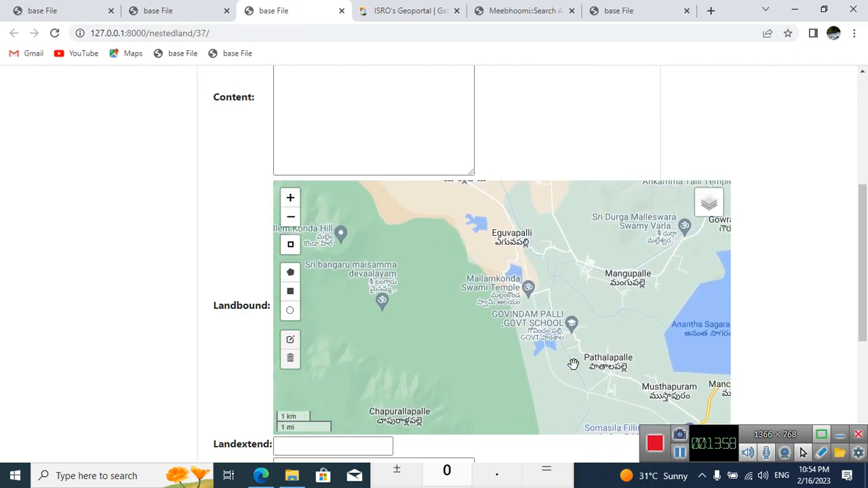
scroll(582, 362, "up", 1)
left_click_drag(600, 306, 565, 357)
scroll(621, 324, "up", 2)
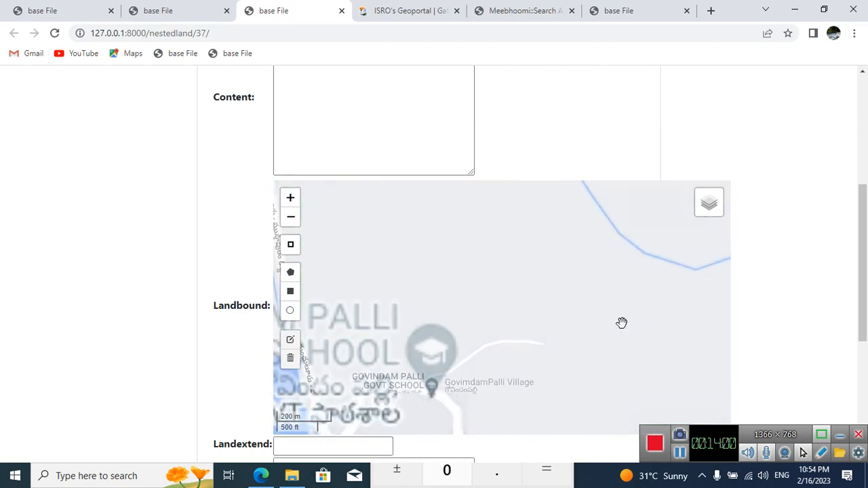
left_click_drag(378, 348, 470, 353)
Step: Turn on the Raster Data overlay on the Landbound map and focus on the parcels beside the stream
mouse_move(710, 194)
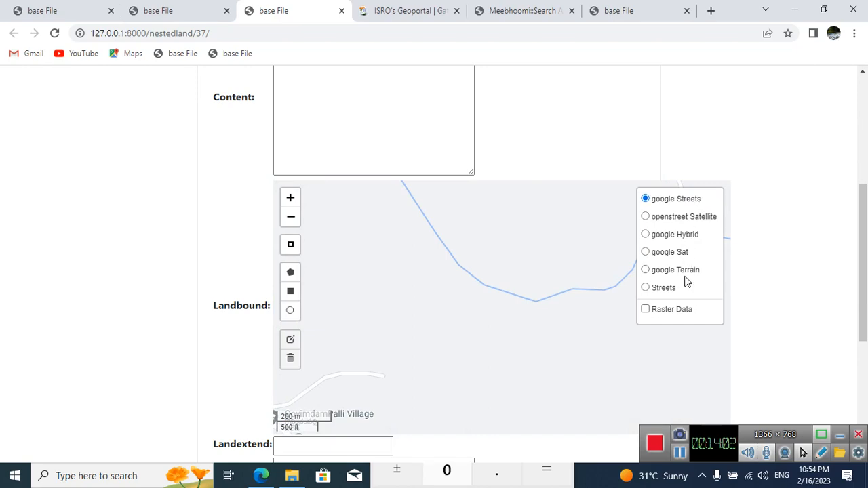
left_click(676, 312)
scroll(515, 320, "down", 1)
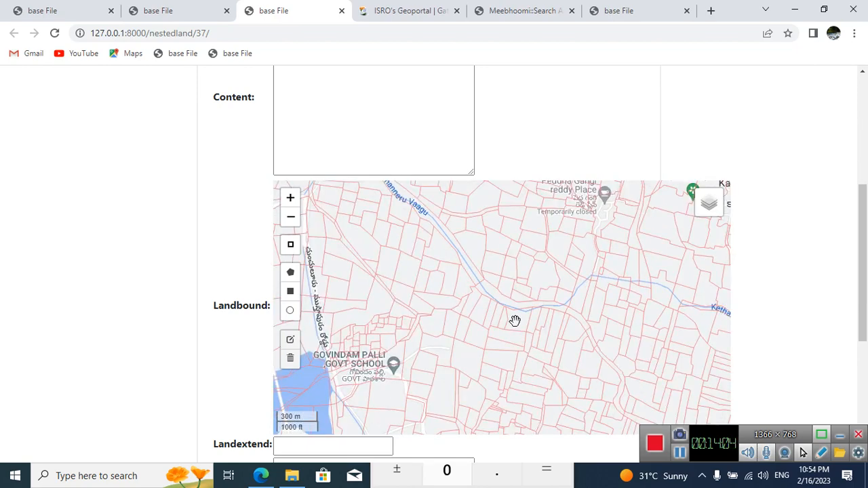
scroll(455, 282, "up", 2)
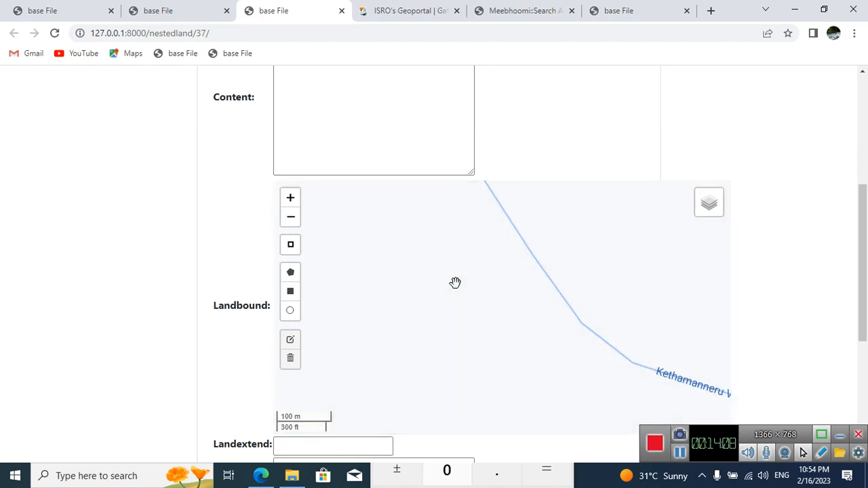
Step: Switch the Landbound map's base layer to google Sat and bring the north end of parcel 491 into view
scroll(455, 282, "up", 2)
scroll(455, 283, "down", 1)
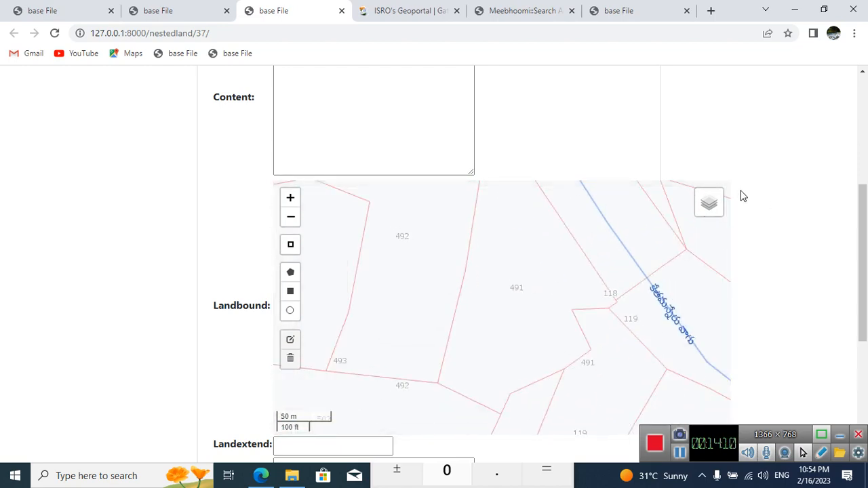
mouse_move(709, 203)
left_click(688, 254)
left_click_drag(548, 321, 520, 366)
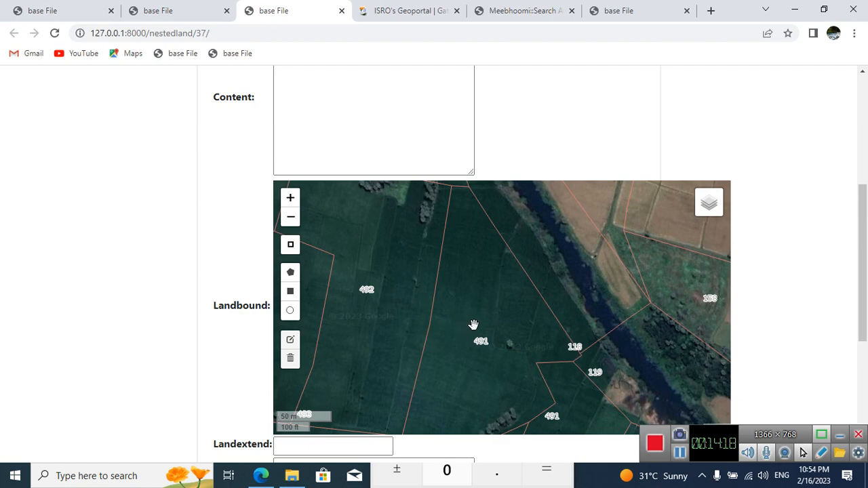
left_click_drag(505, 309, 517, 333)
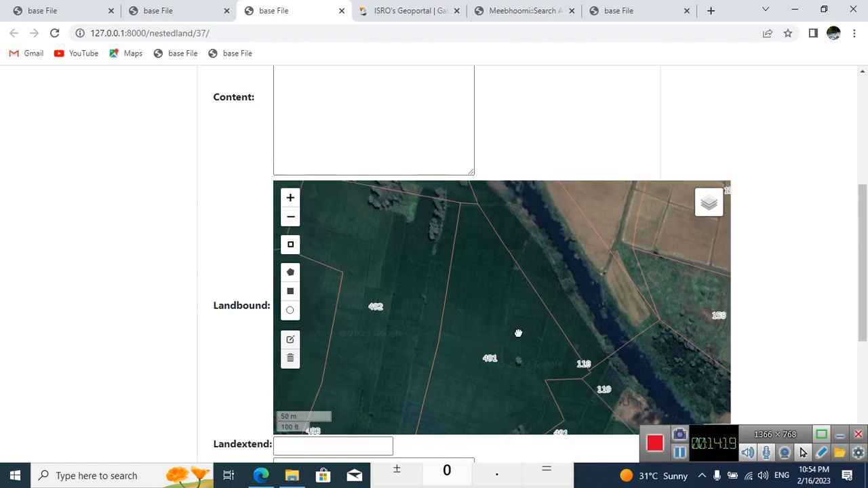
Step: Draw a closed five-point polygon over the narrow northern end of parcel 491, following its boundary lines
left_click(291, 273)
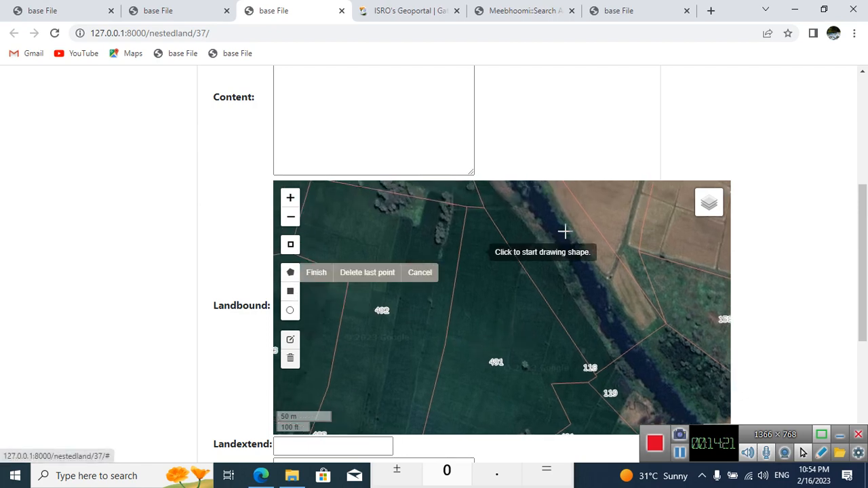
left_click(468, 208)
left_click(484, 206)
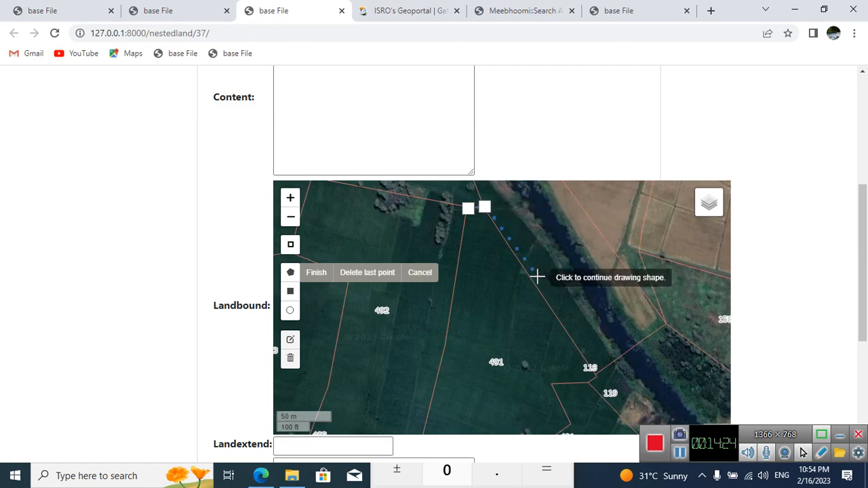
left_click(524, 270)
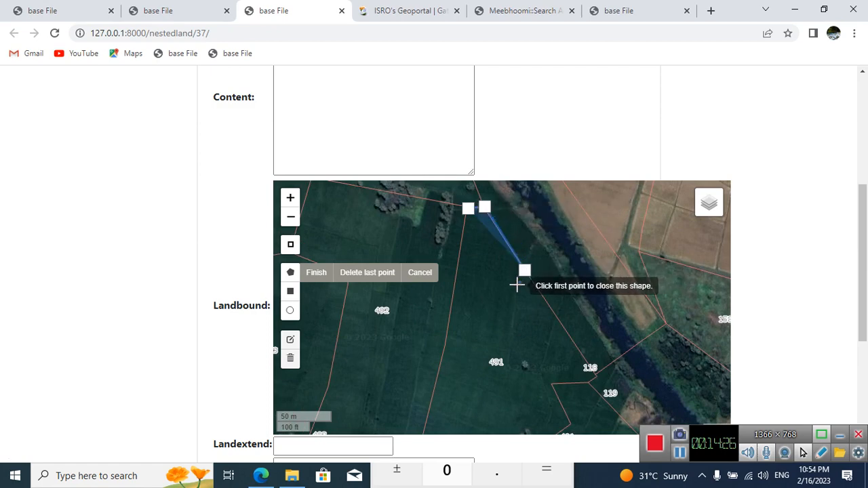
left_click(518, 289)
left_click(458, 269)
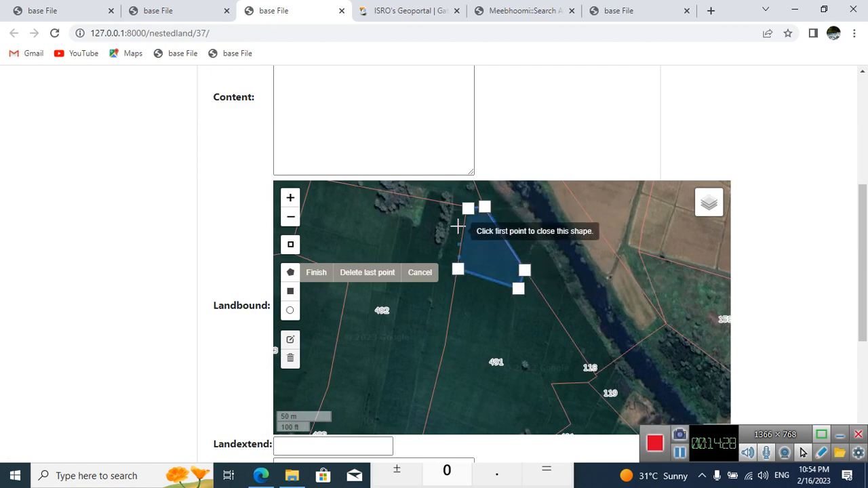
left_click(468, 208)
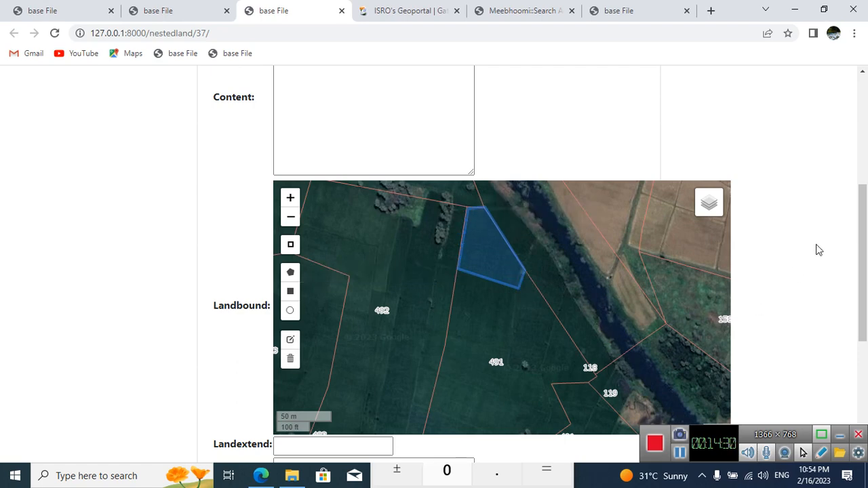
Step: Copy the parent land's 491-A label into the Content field and extend it to 491-AP01
left_click_drag(866, 280, 703, 185)
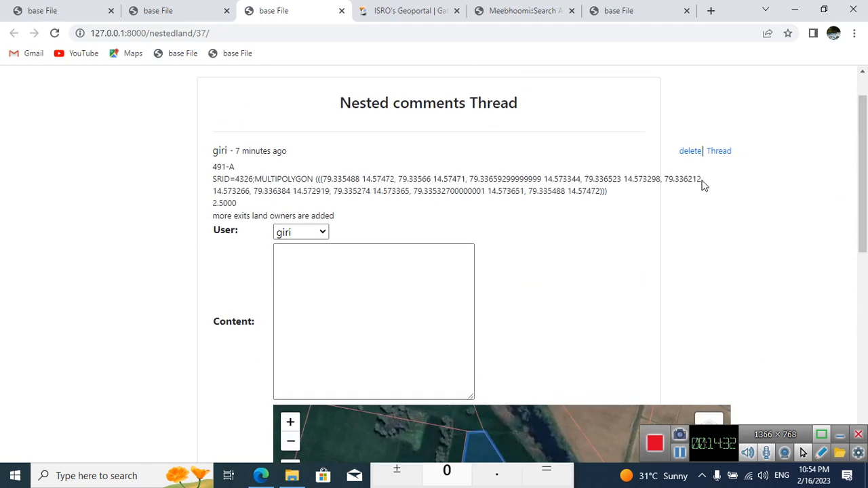
left_click_drag(213, 139, 215, 171)
key("super+c")
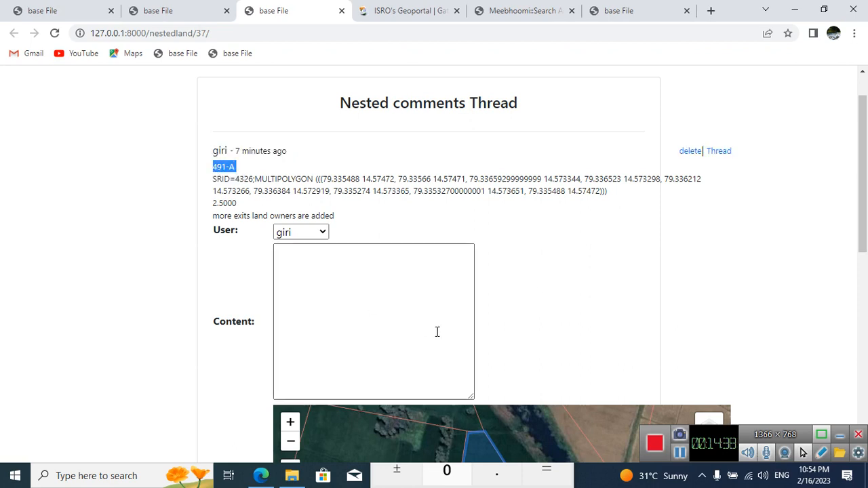
right_click(370, 270)
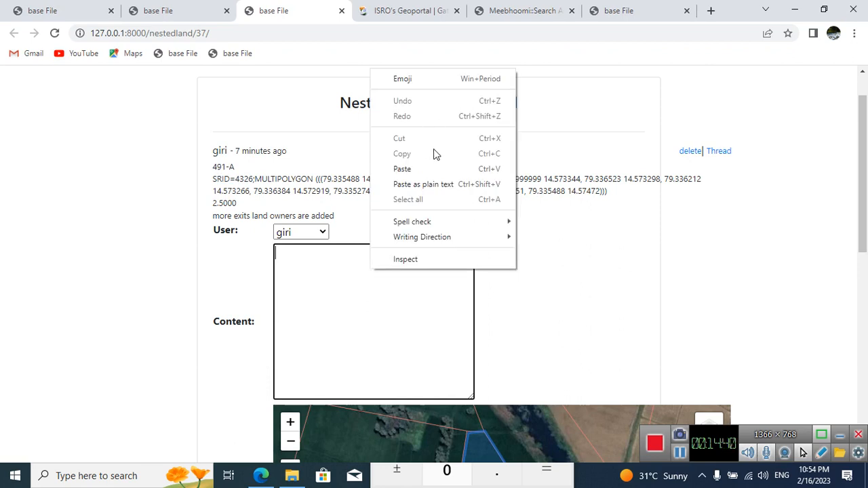
left_click(446, 168)
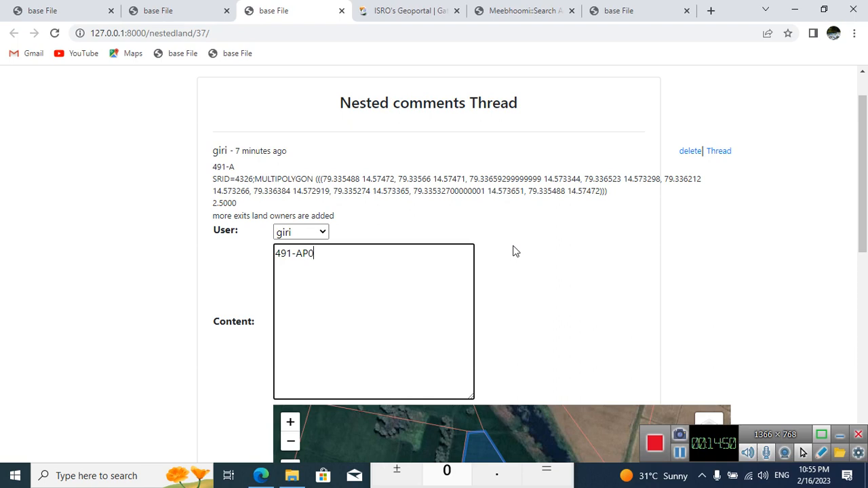
Step: Complete the nested land with Landextend 1 and the remark "none", checking 491-A's extent on the parcel detail page, and post it
scroll(572, 259, "down", 3)
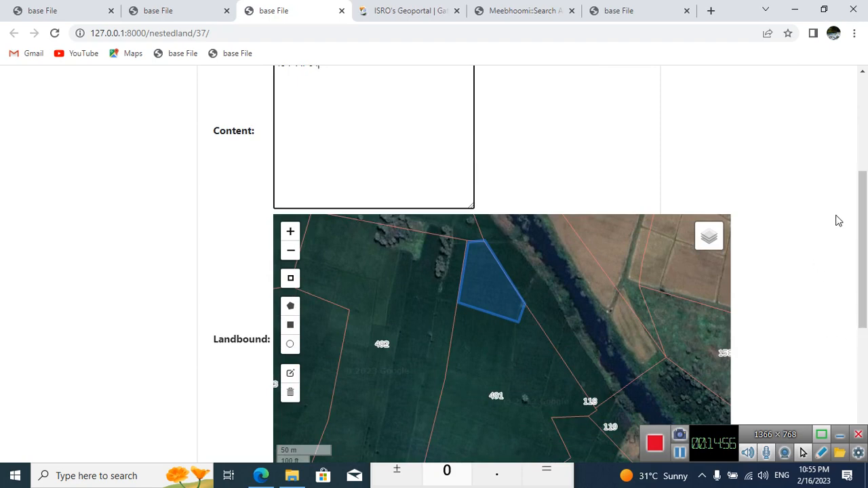
scroll(838, 221, "down", 3)
scroll(502, 339, "up", 2)
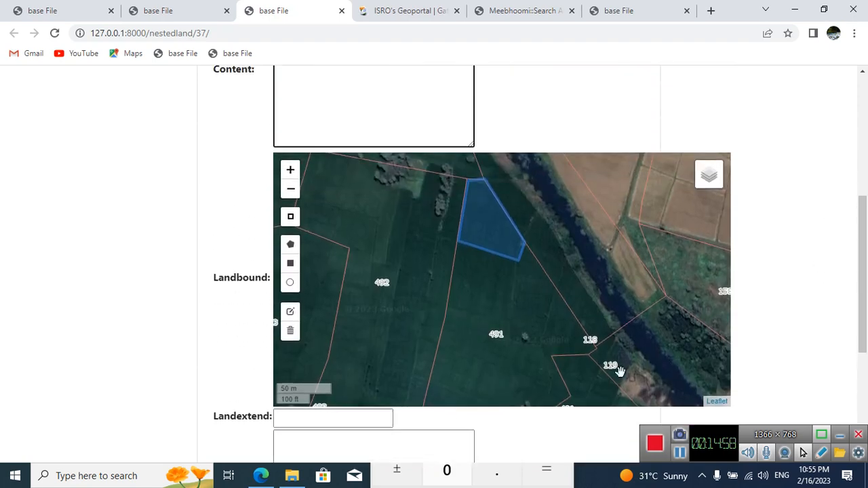
scroll(854, 265, "up", 2)
scroll(854, 265, "down", 5)
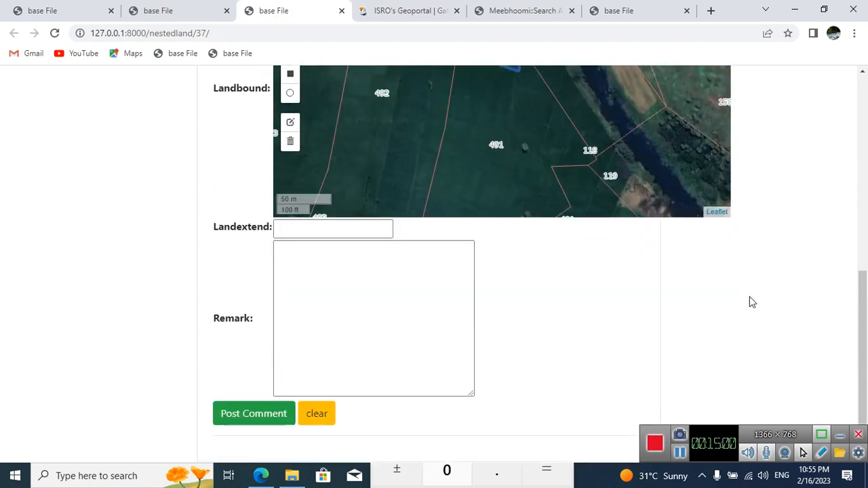
left_click(305, 231)
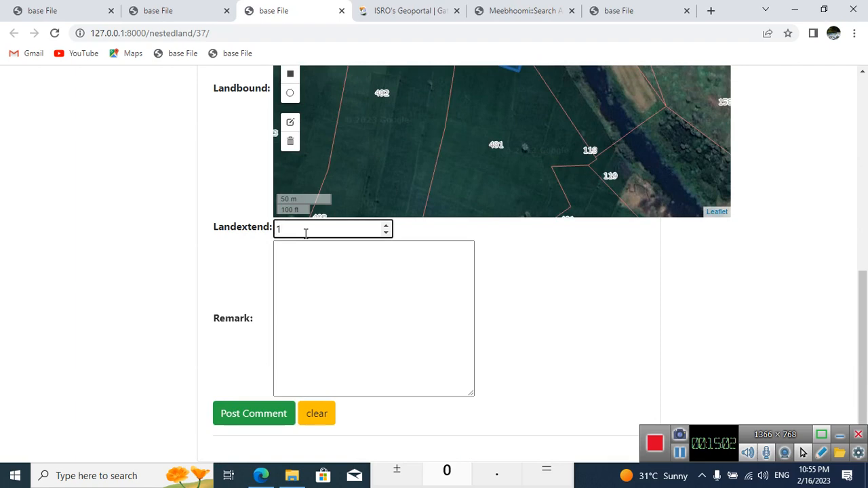
left_click(170, 8)
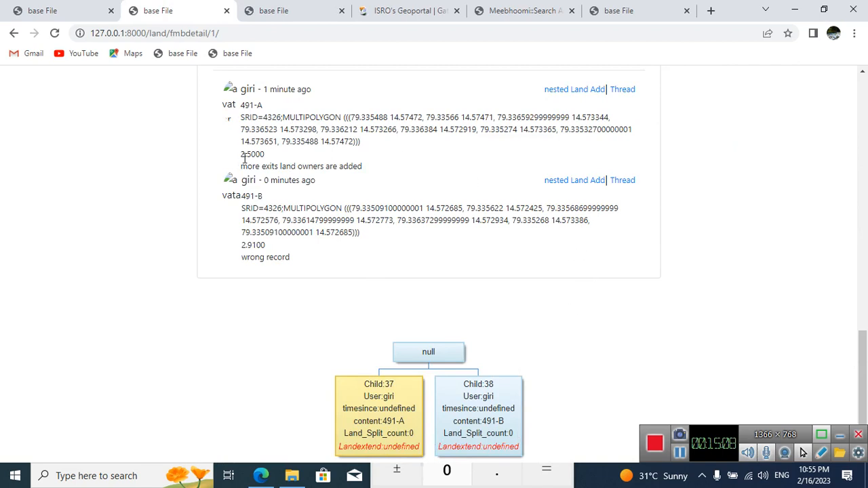
left_click(260, 9)
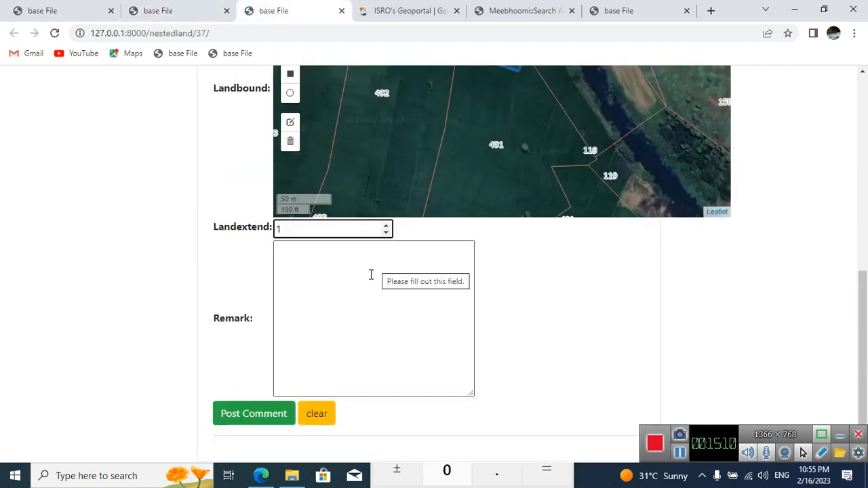
left_click(342, 308)
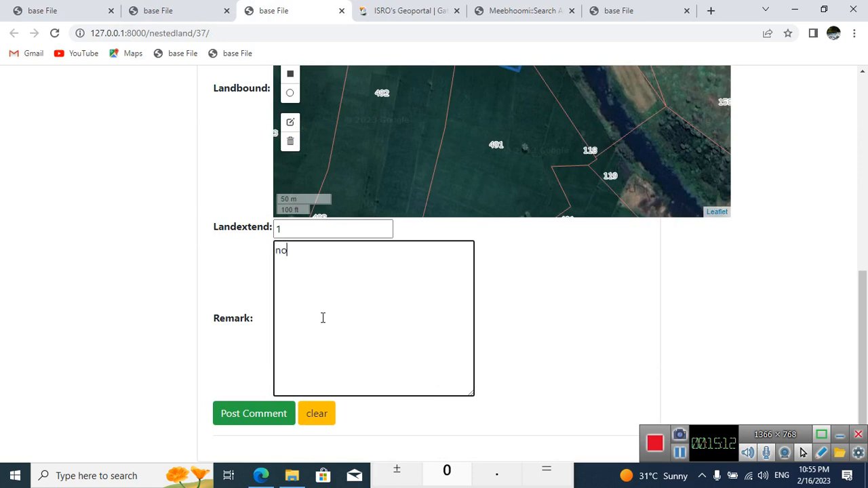
left_click(285, 413)
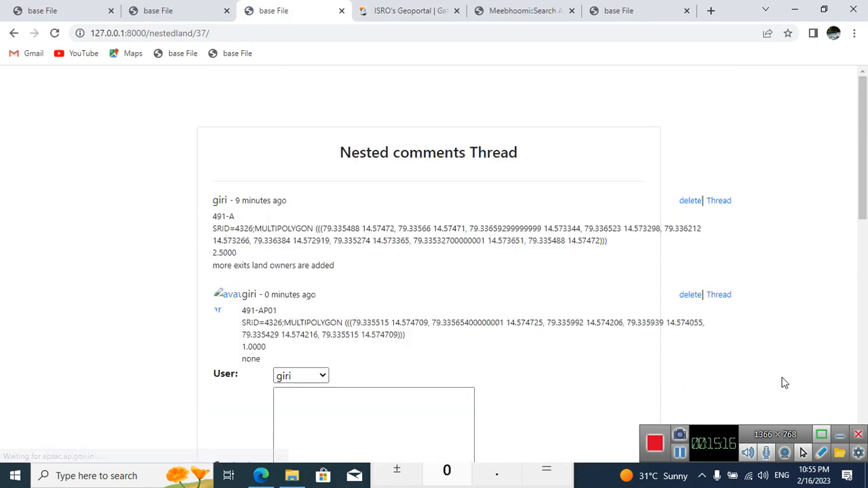
Step: Copy the label 491-AP01 from the posted nested land into the Content field of a new entry
scroll(784, 383, "down", 1)
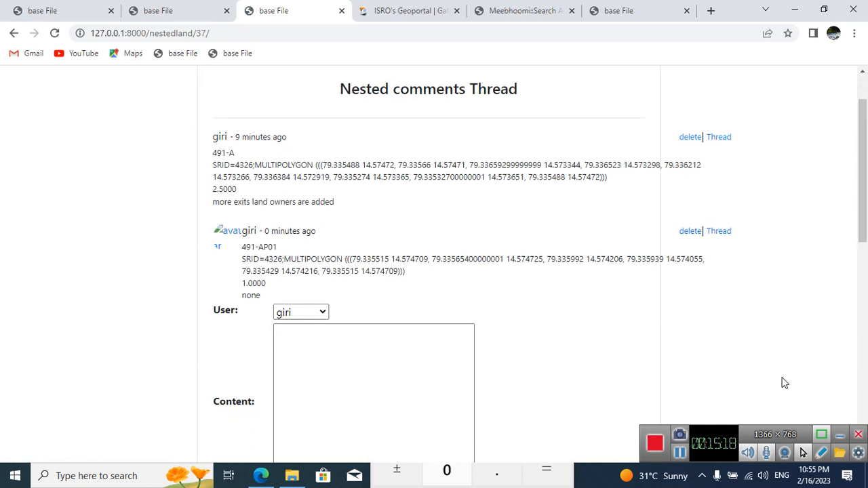
scroll(451, 342, "down", 2)
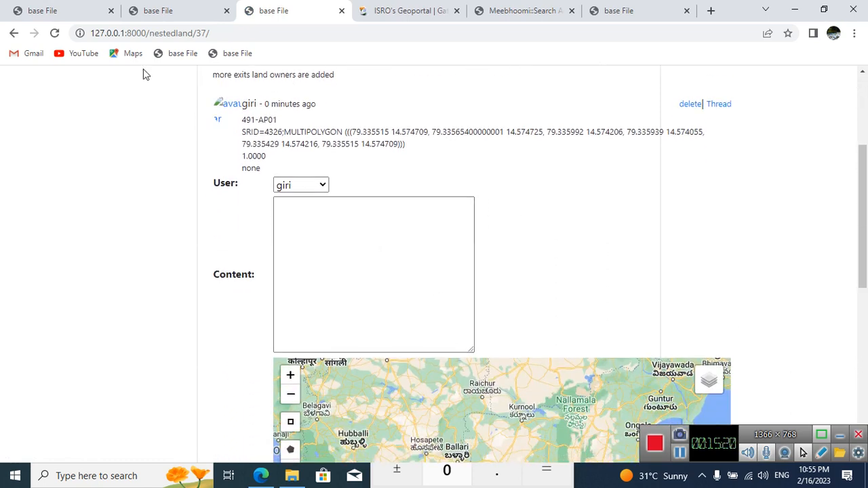
left_click_drag(241, 120, 288, 127)
key("super+c")
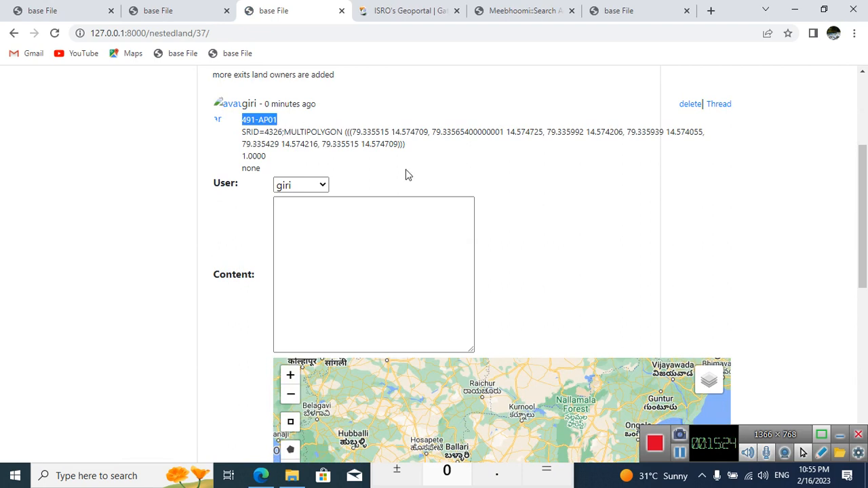
left_click(395, 227)
right_click(393, 228)
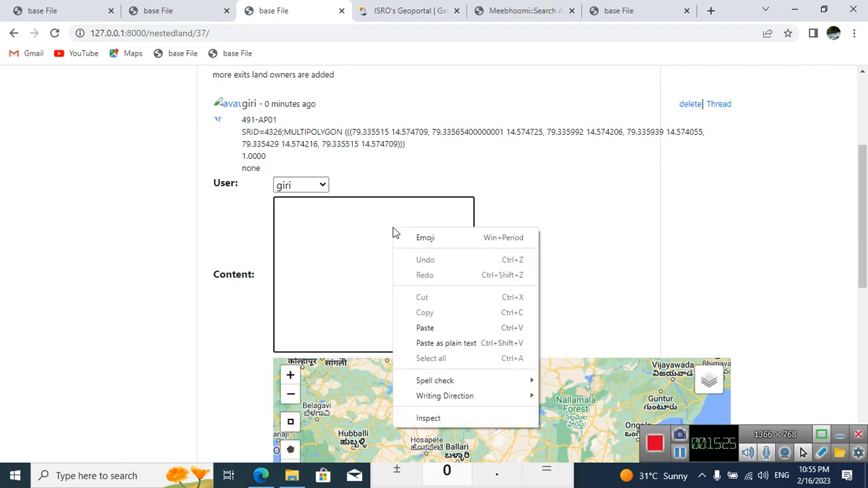
left_click(451, 329)
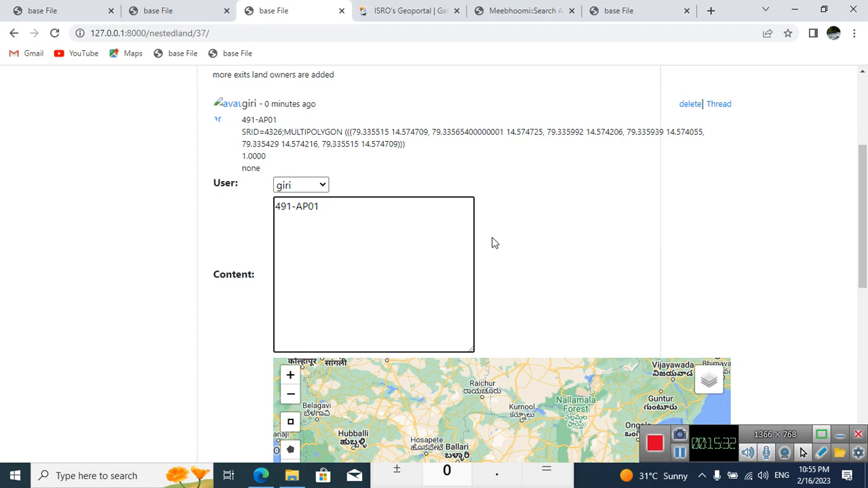
Step: Locate the GovindamPalli Village area on the new entry's Landbound map and turn on the Raster Data overlay
scroll(494, 243, "down", 3)
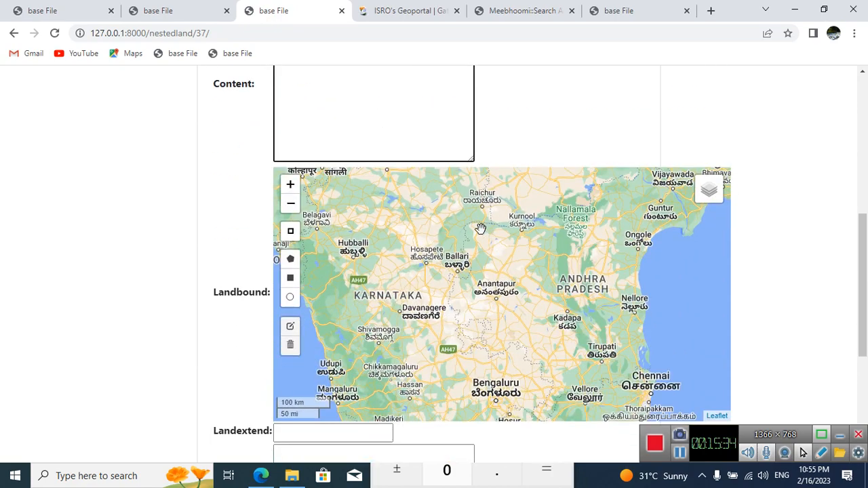
scroll(597, 316, "up", 3)
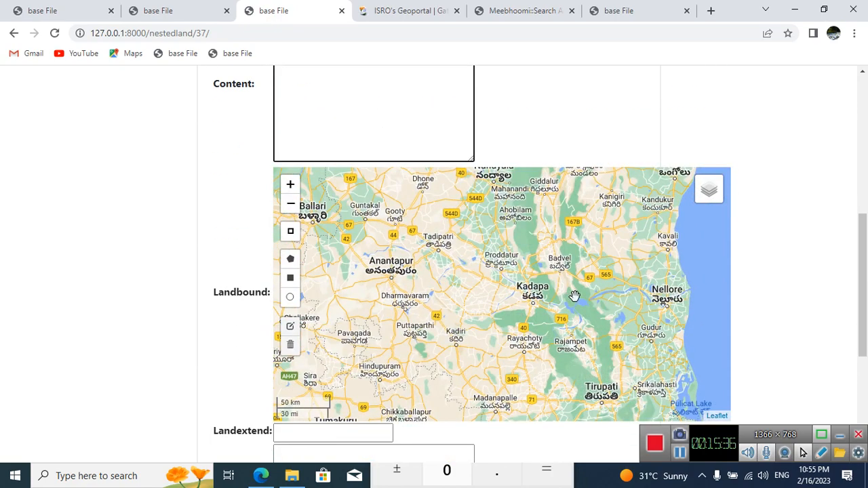
left_click_drag(514, 317, 482, 304)
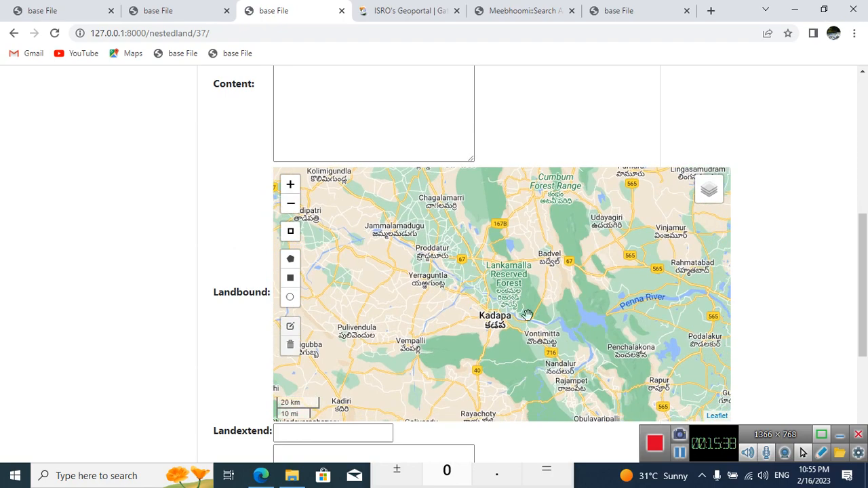
scroll(595, 320, "up", 1)
scroll(560, 282, "up", 1)
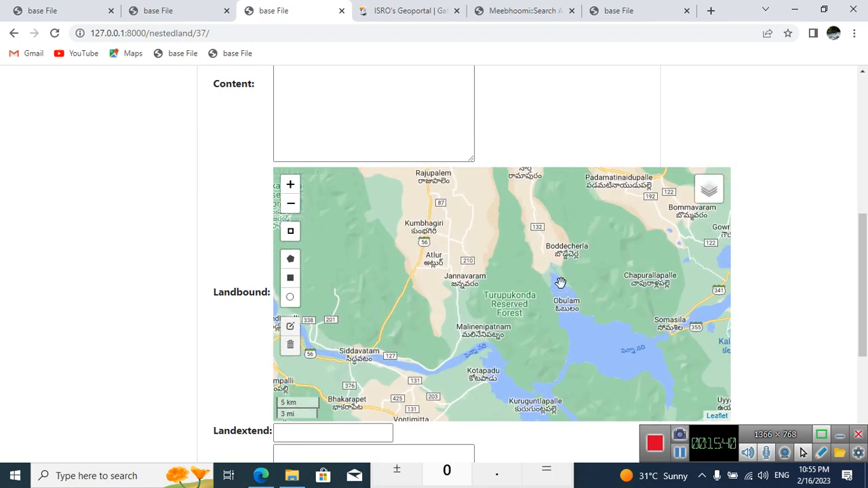
left_click_drag(560, 285, 397, 326)
scroll(543, 280, "up", 3)
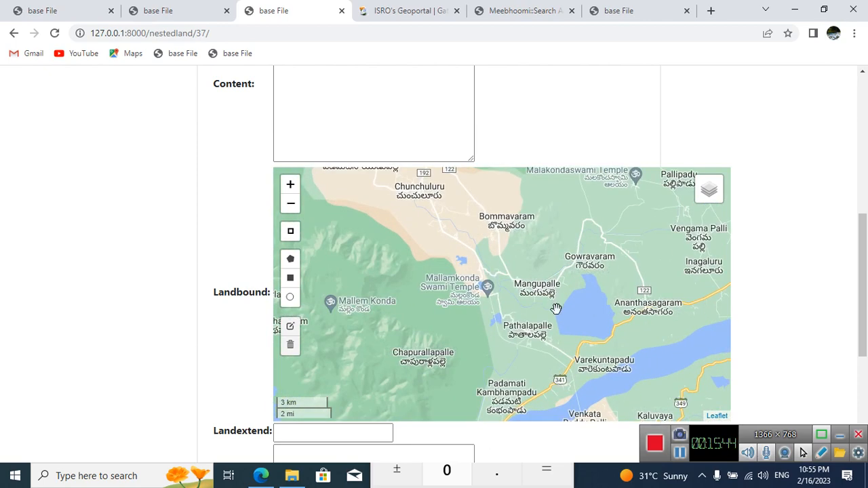
scroll(488, 313, "up", 1)
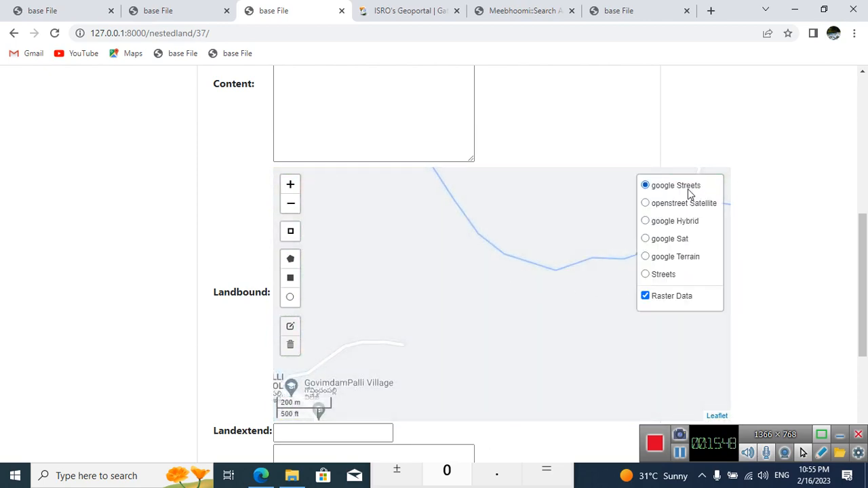
Step: Find parcel 491 beside the Kethamanneru Vaagu stream and switch the base layer to google Sat
scroll(549, 283, "up", 1)
scroll(549, 283, "up", 1)
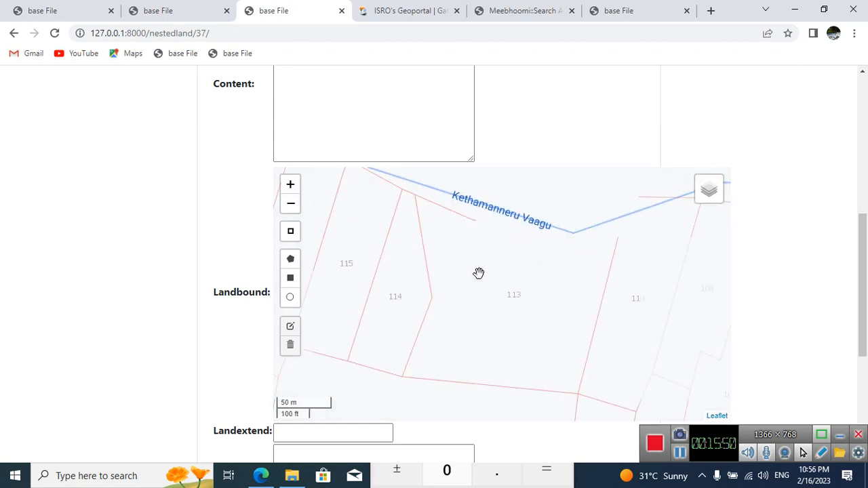
left_click_drag(479, 273, 619, 312)
scroll(549, 264, "down", 2)
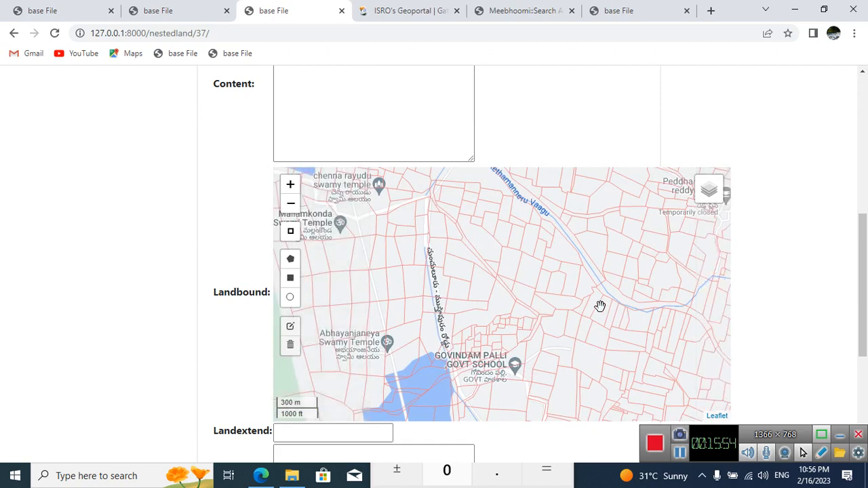
scroll(587, 291, "up", 1)
scroll(587, 289, "up", 1)
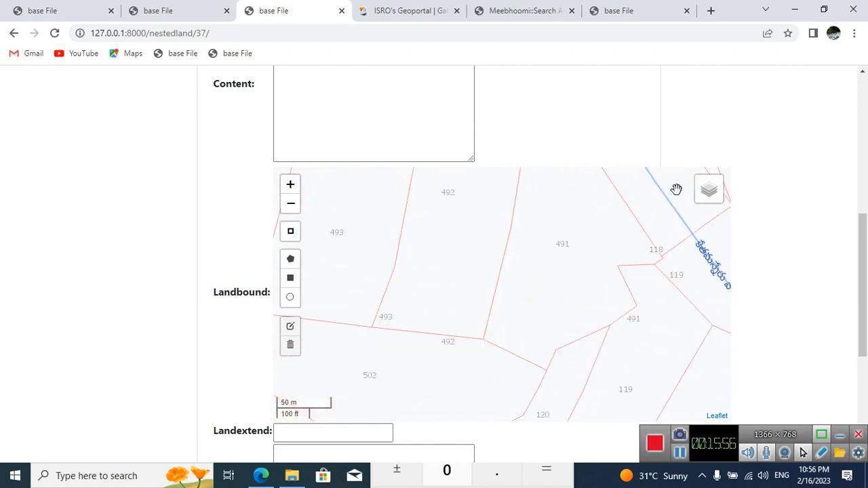
mouse_move(702, 194)
left_click(686, 237)
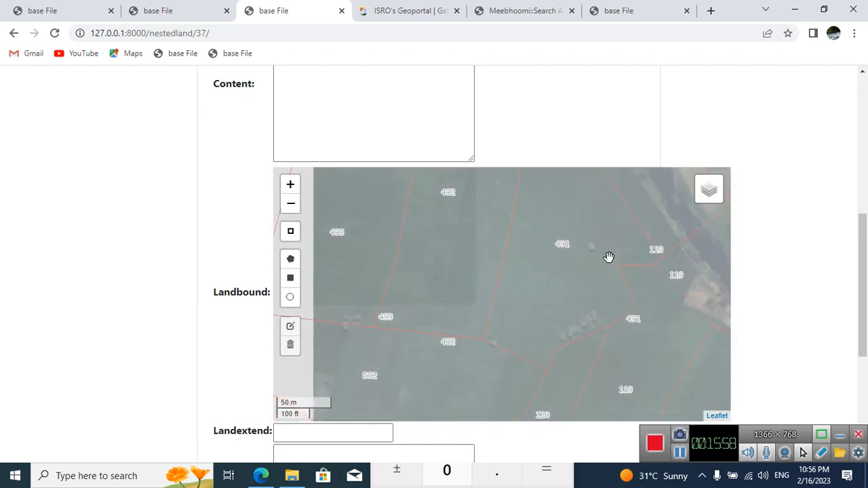
left_click_drag(602, 281, 513, 352)
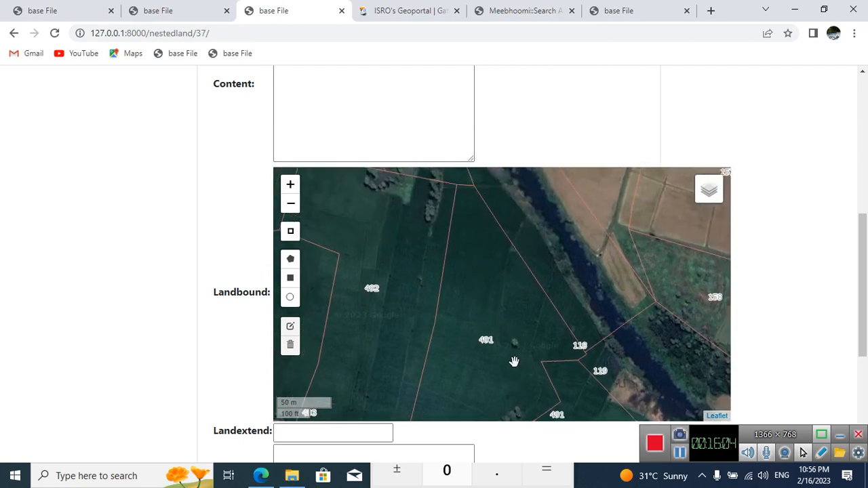
left_click(290, 259)
left_click_drag(542, 283, 583, 308)
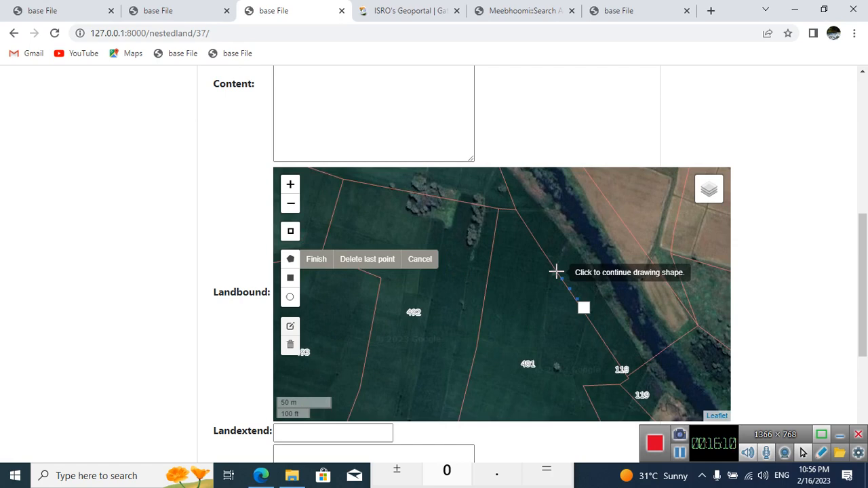
left_click(415, 257)
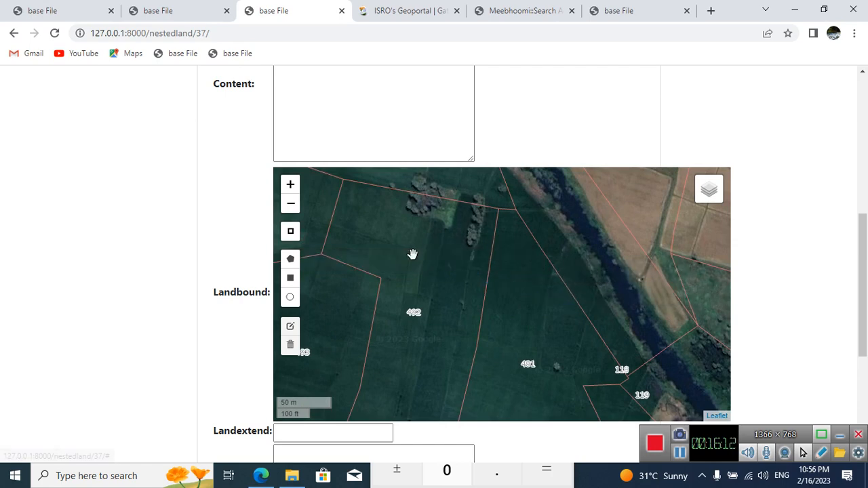
Step: Draw a closed six-point polygon on the Landbound map inside parcel 491, with one side along its boundary facing the stream
left_click(291, 258)
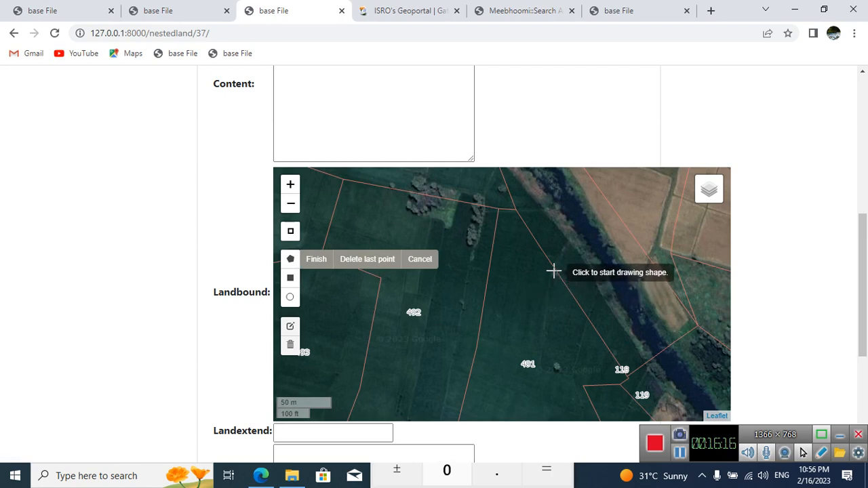
left_click(553, 271)
left_click(548, 287)
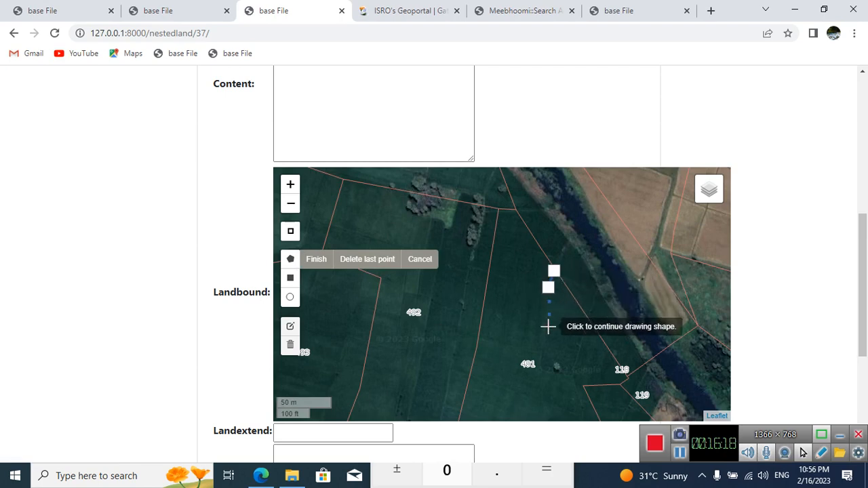
left_click(541, 352)
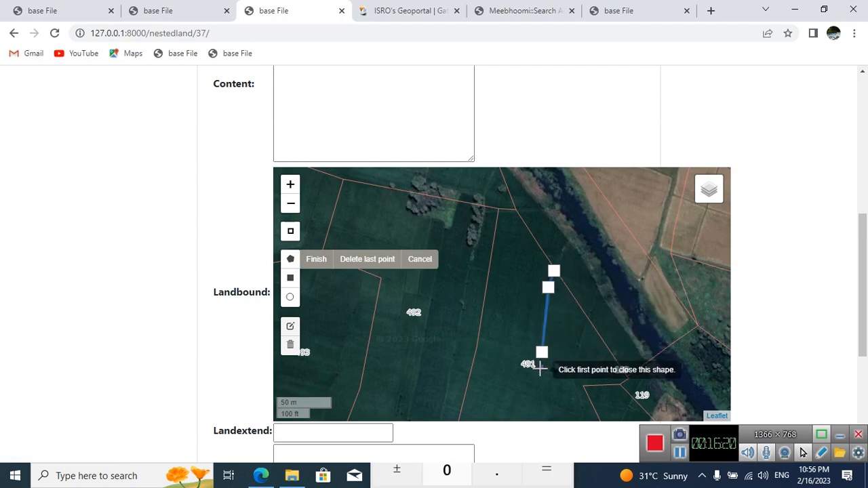
left_click(539, 368)
left_click(572, 376)
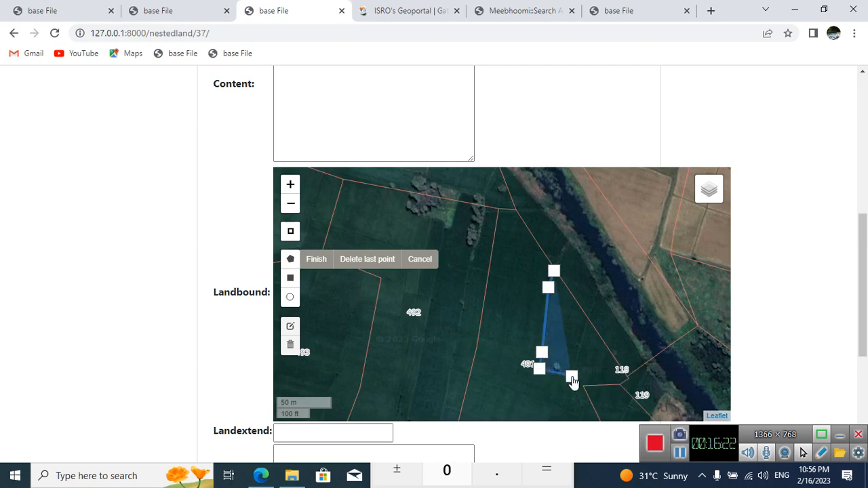
left_click(587, 319)
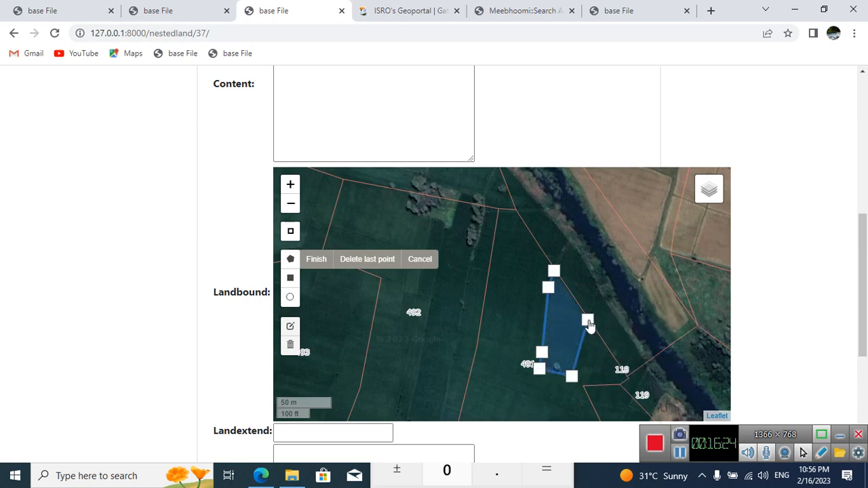
left_click(554, 271)
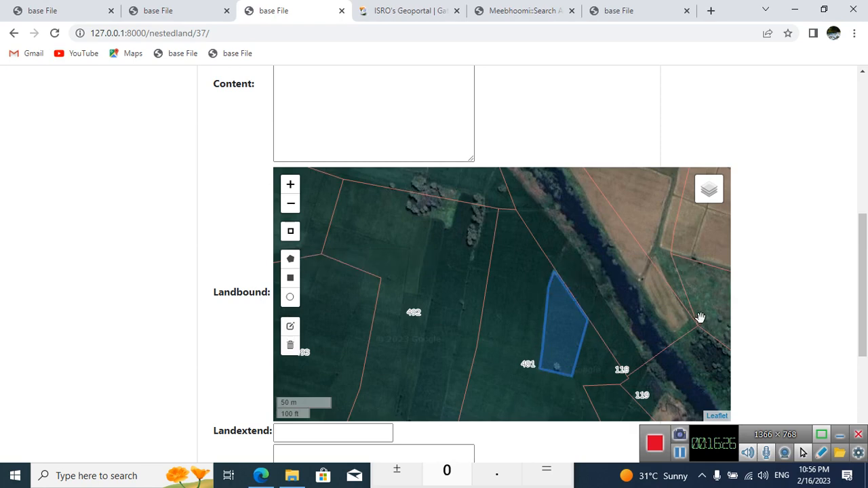
left_click_drag(661, 316, 650, 280)
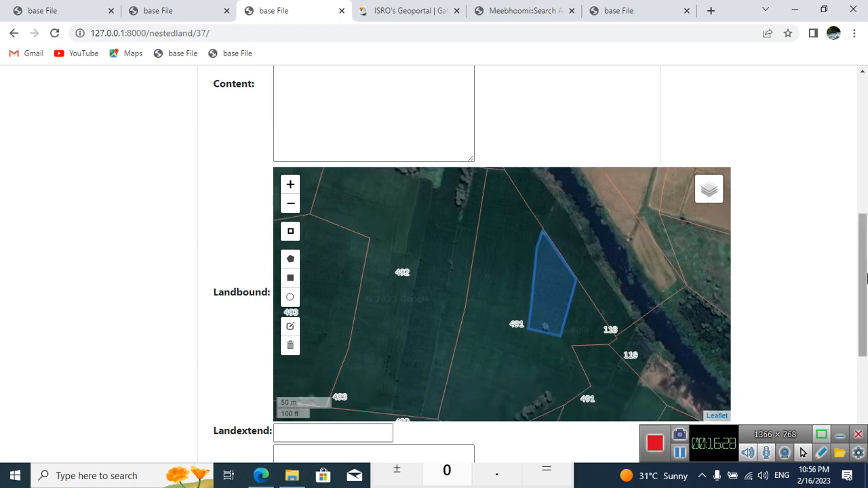
Step: Change the new entry's Content label to 491-AP02
left_click_drag(864, 293, 863, 245)
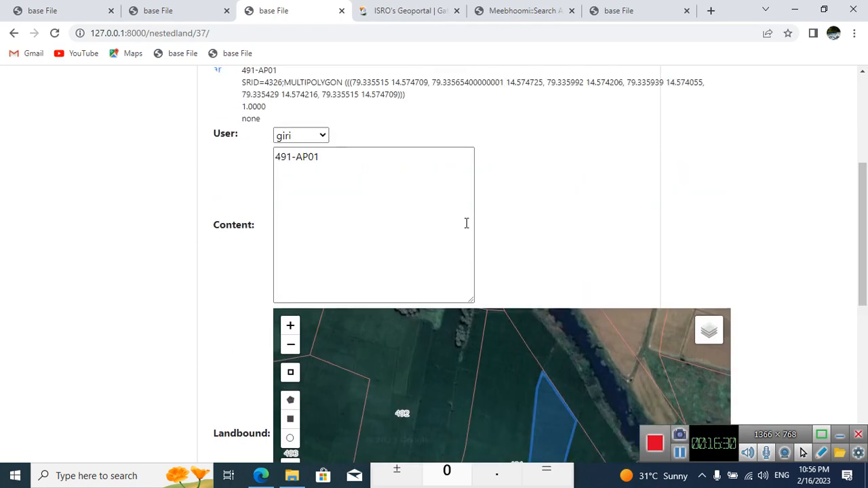
scroll(464, 223, "up", 1)
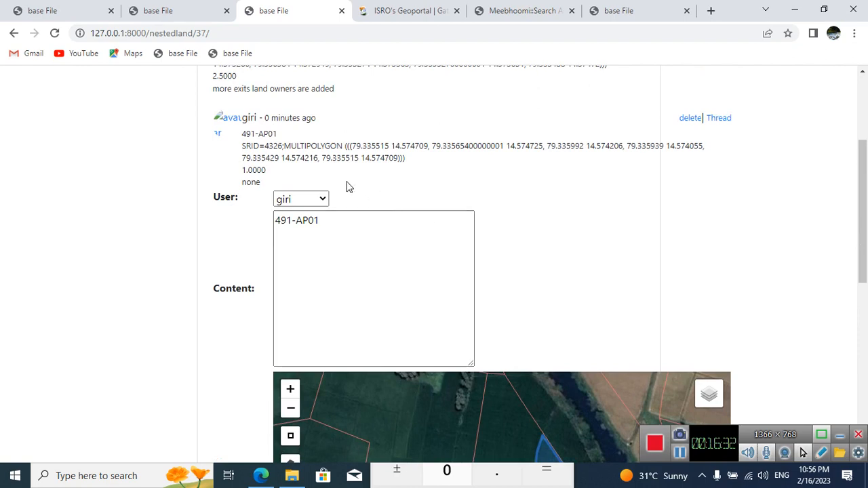
left_click(361, 219)
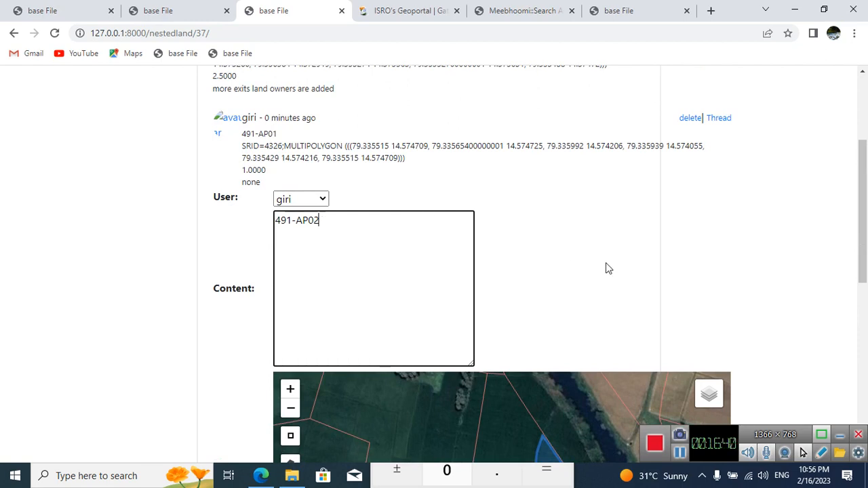
Step: Reload the parcel detail page and check the recorded extents and the split tree under 491-A
scroll(606, 265, "down", 2)
scroll(789, 281, "down", 5)
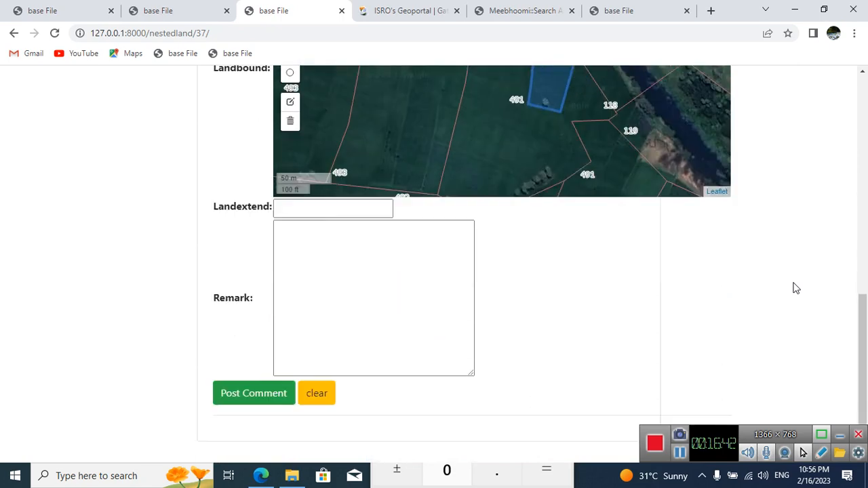
left_click(177, 11)
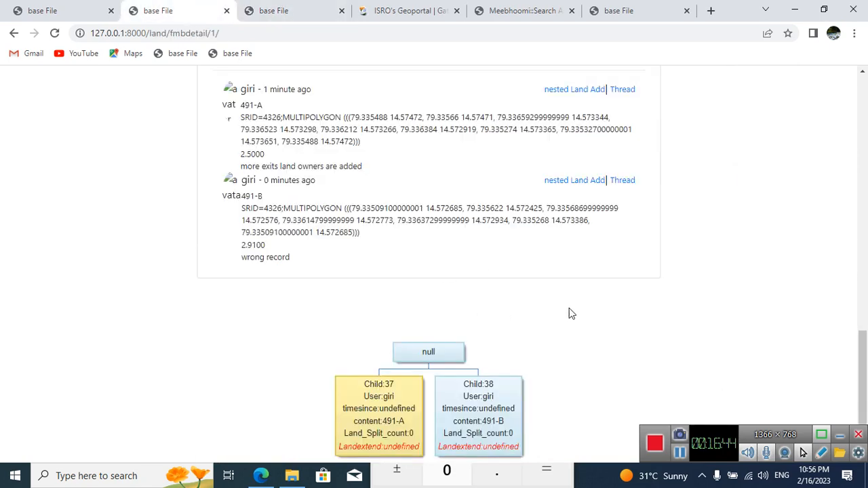
left_click(56, 33)
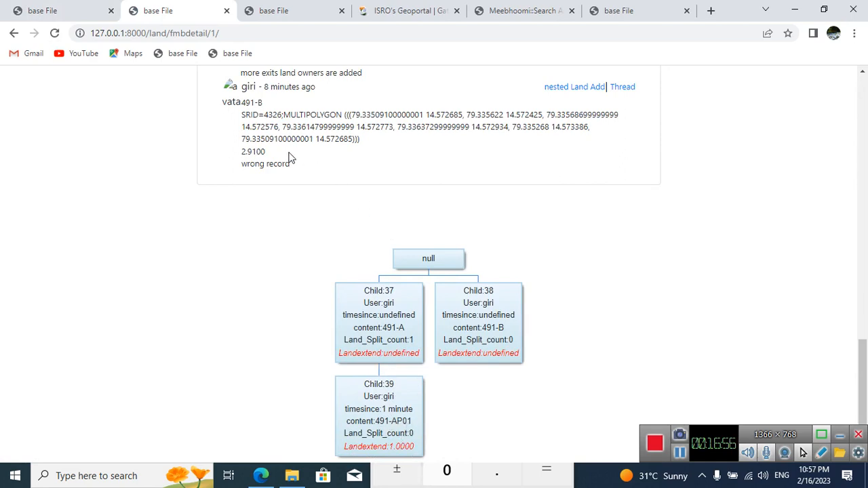
scroll(324, 151, "up", 1)
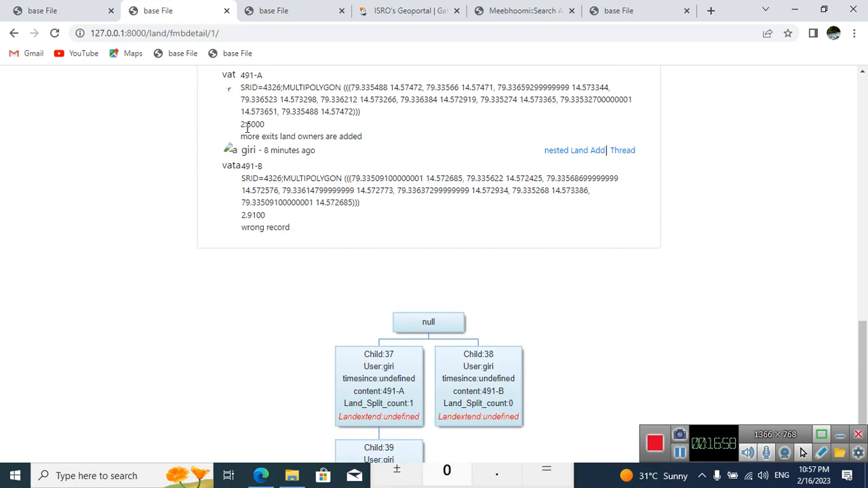
Step: Complete the 491-AP02 nested land with Landextend 1 and the remark "none", and post it
left_click(262, 10)
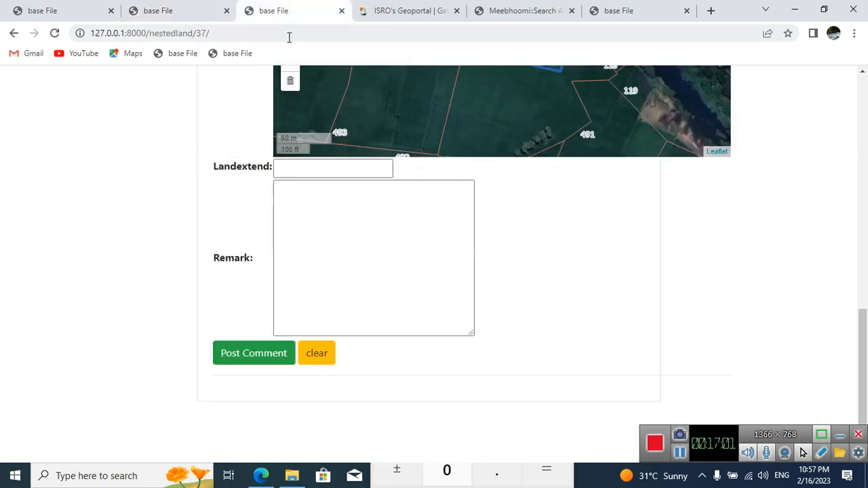
left_click(318, 167)
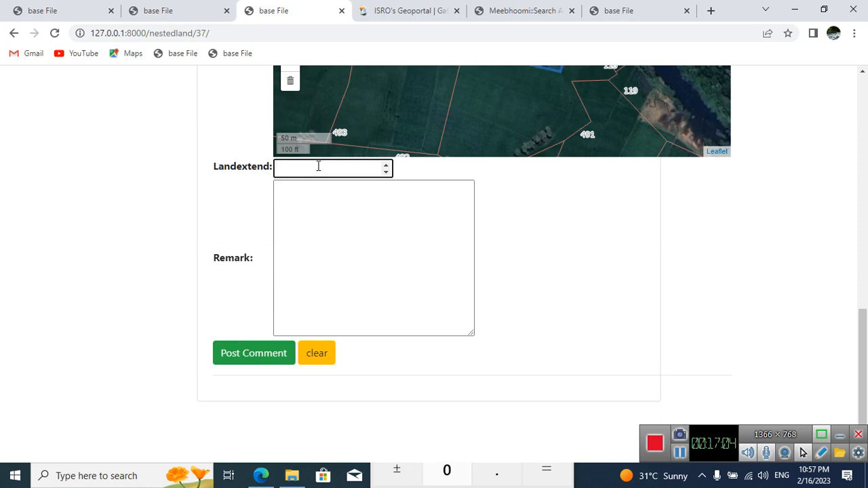
left_click(329, 224)
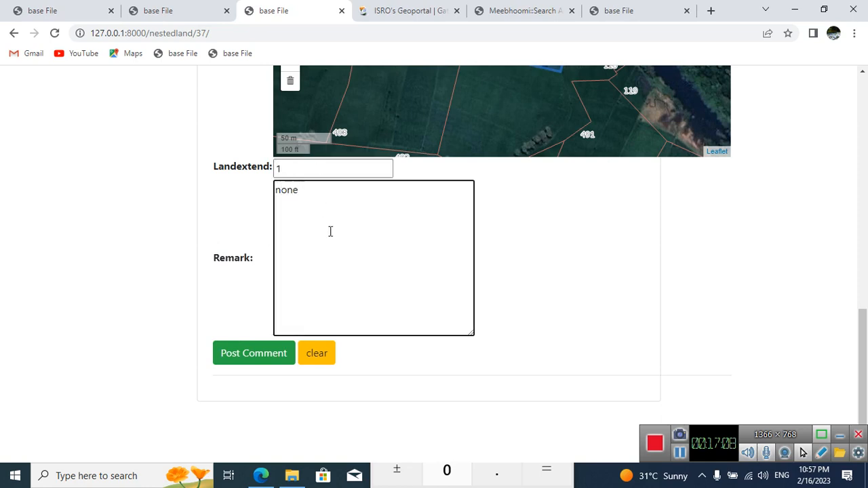
left_click(280, 349)
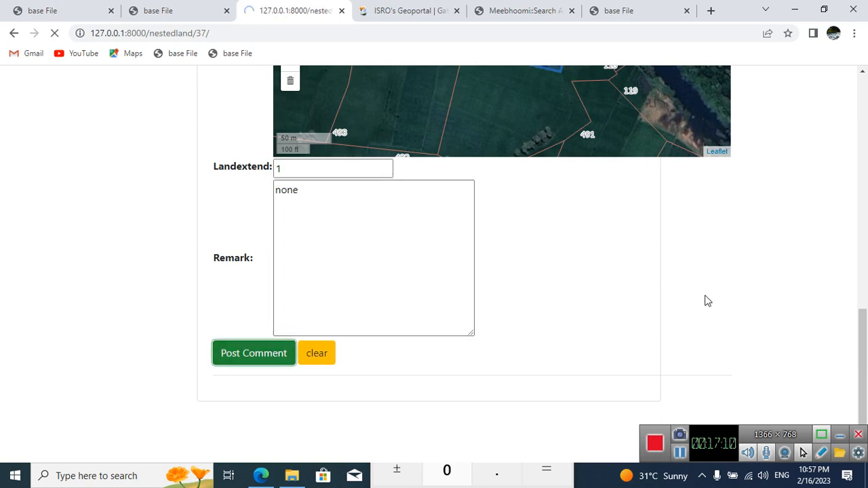
Step: Review the posted lands under 491-A, reload the parcel detail page and match 491-A's tree node with its record
scroll(808, 313, "down", 2)
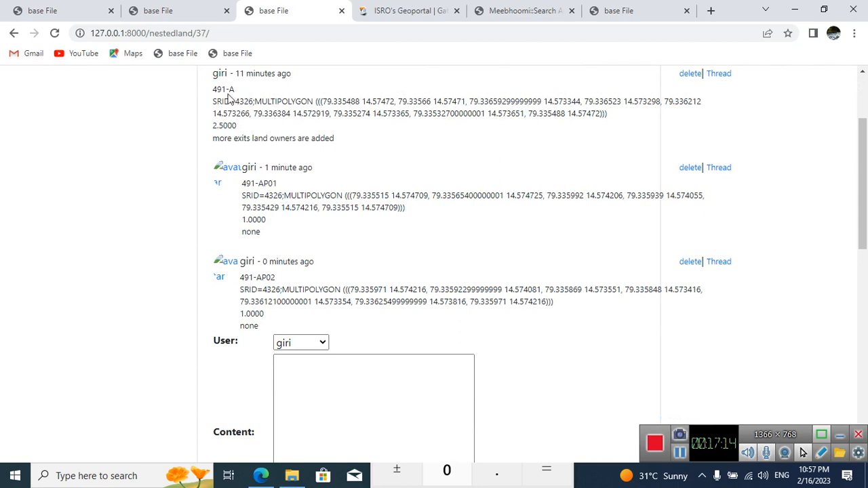
mouse_move(211, 90)
left_mouse_down()
mouse_move(248, 92)
mouse_move(200, 90)
mouse_move(214, 99)
left_mouse_up()
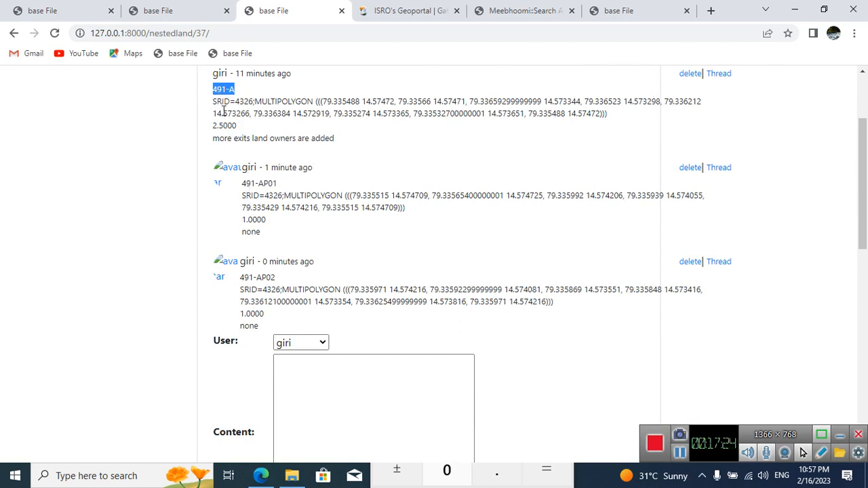
left_click(167, 9)
scroll(525, 261, "down", 1)
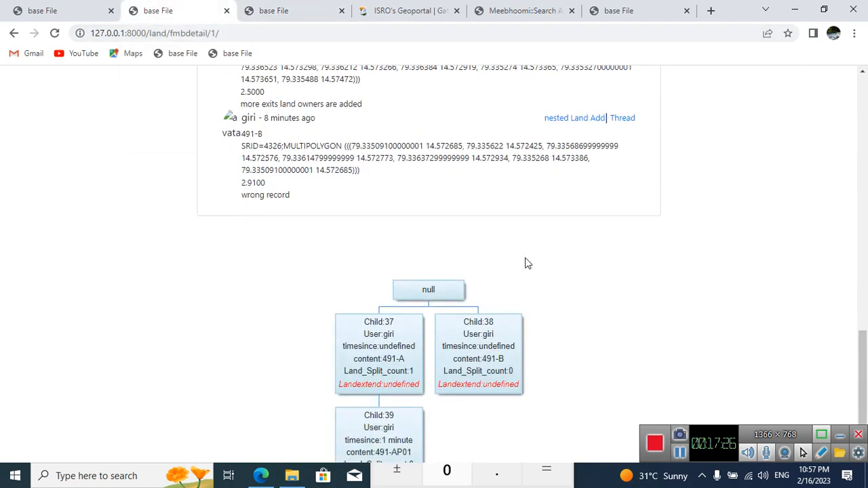
left_click(54, 33)
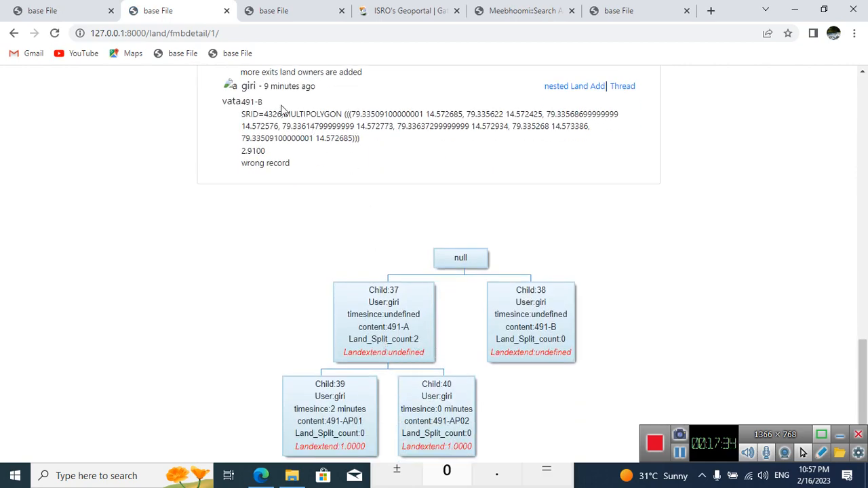
scroll(348, 142, "up", 1)
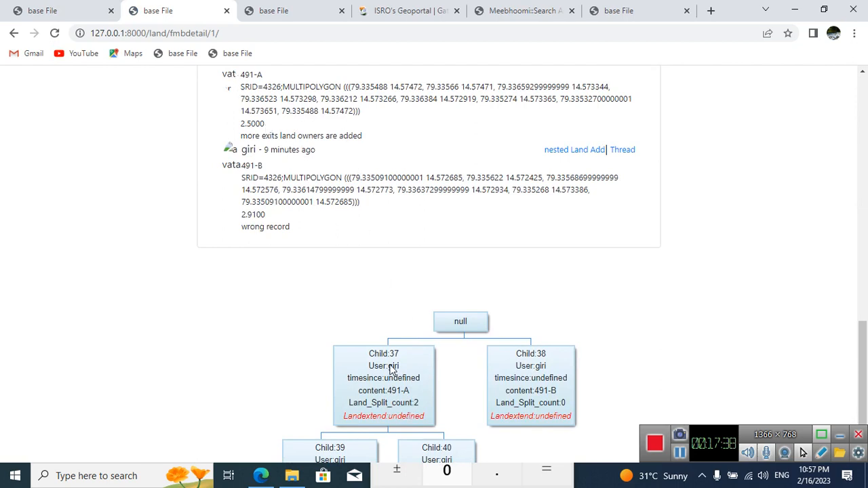
left_click_drag(410, 391, 392, 394)
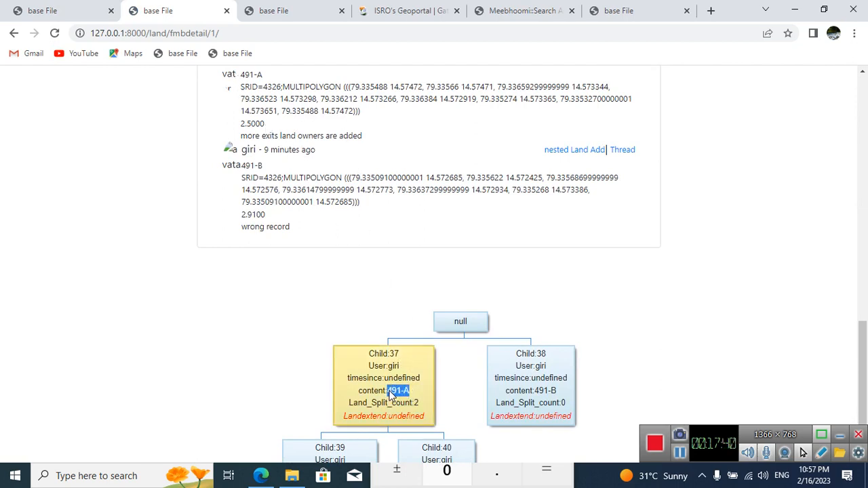
left_click_drag(243, 77, 241, 113)
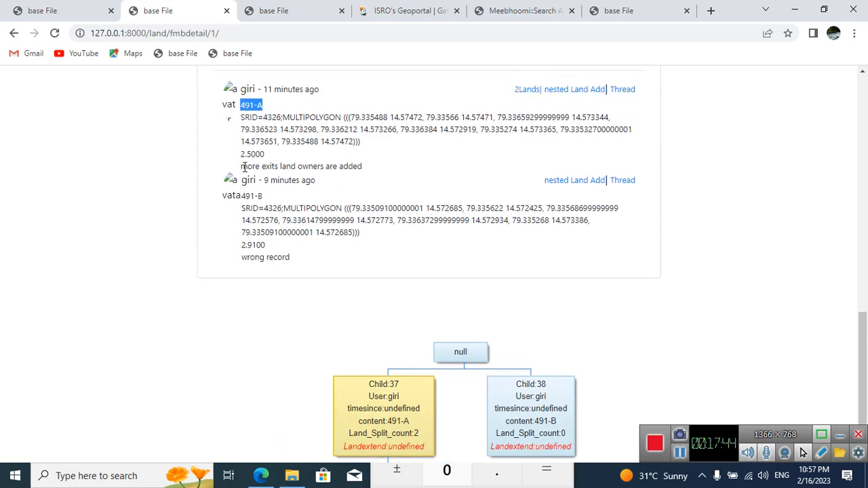
Step: Compare the Landextend values of 491-AP01 and 491-AP02 in the split tree with the extent recorded for 491-A
scroll(373, 257, "down", 2)
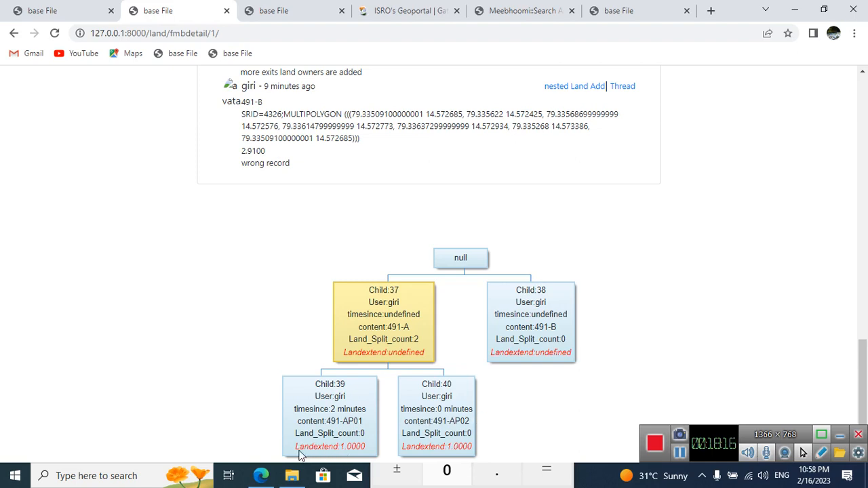
left_click_drag(299, 449, 333, 449)
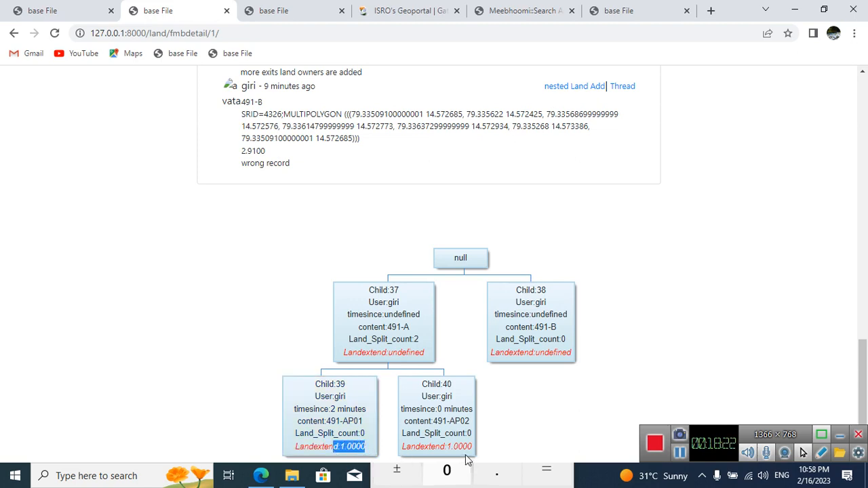
left_click(468, 446)
scroll(325, 203, "up", 1)
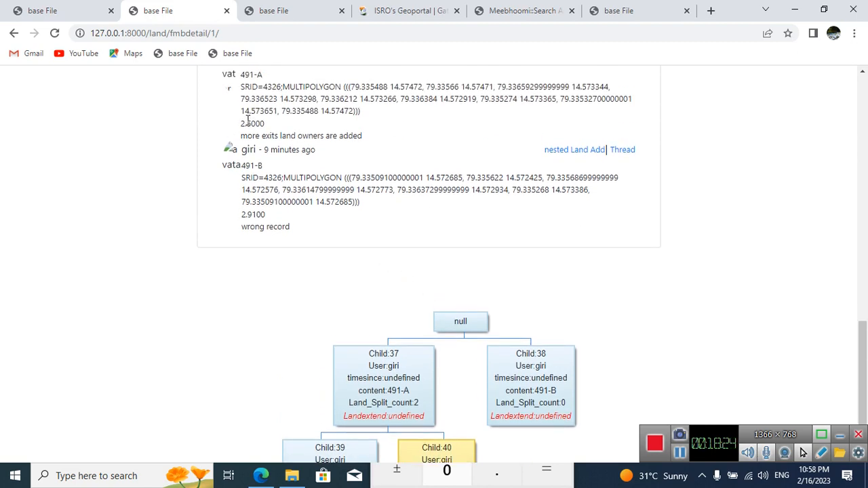
left_click_drag(249, 125, 267, 128)
Step: Copy the 491-AP02 label into the Content of a new nested land under 491-A and shorten it to 491-AP0
left_click(284, 10)
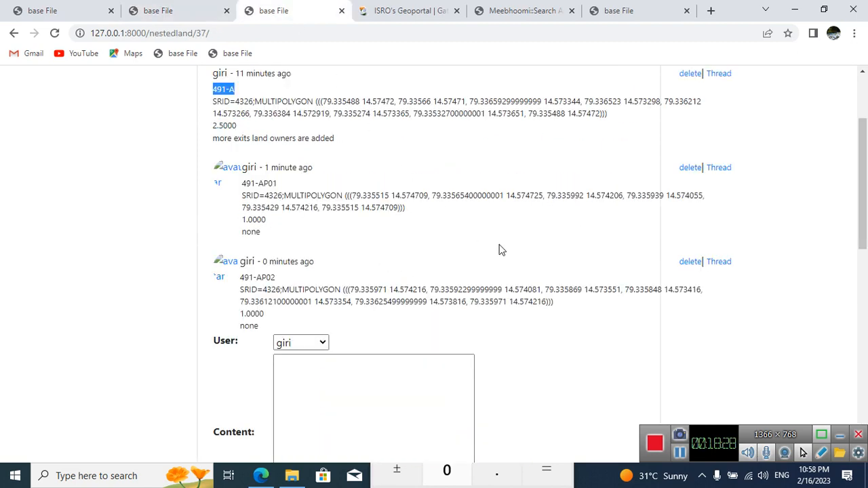
scroll(407, 319, "down", 2)
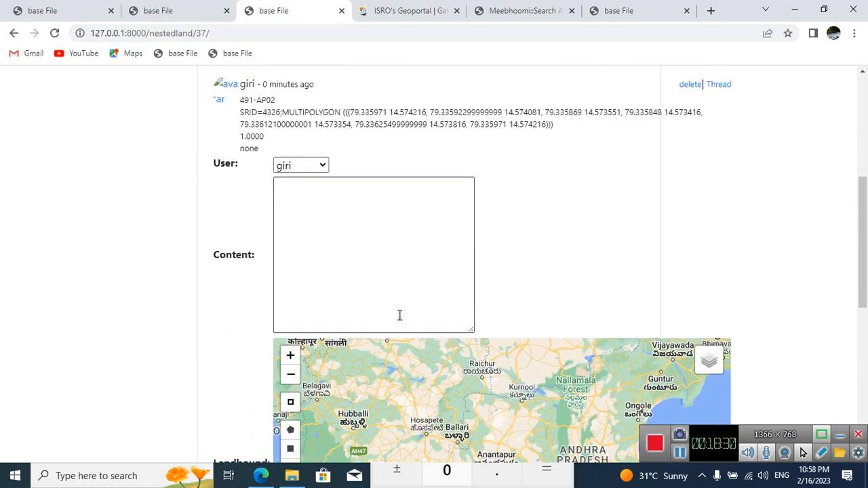
left_click_drag(241, 152, 273, 152)
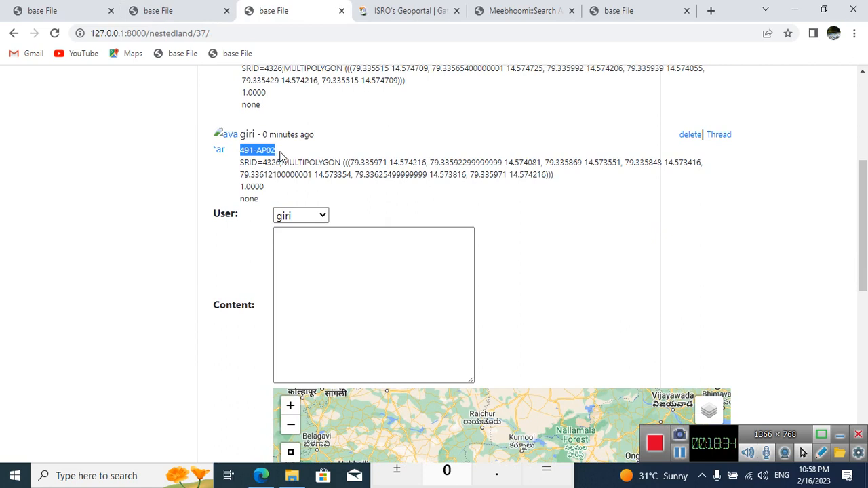
right_click(349, 275)
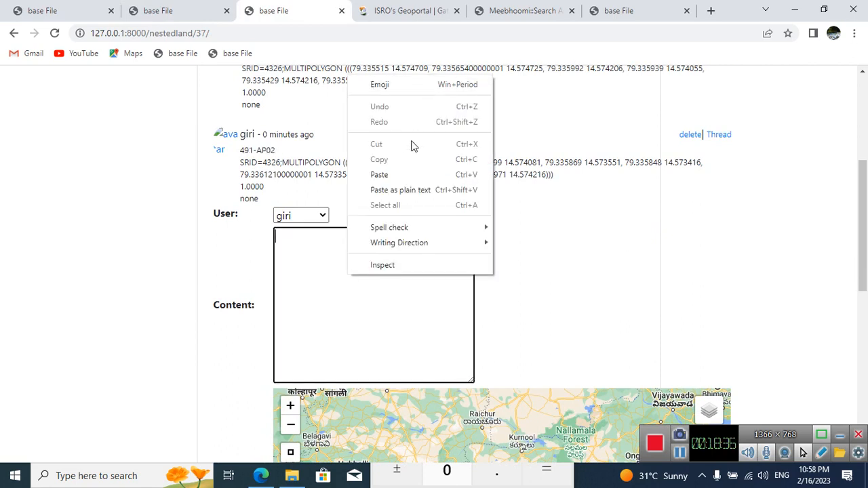
left_click(418, 174)
scroll(531, 219, "down", 1)
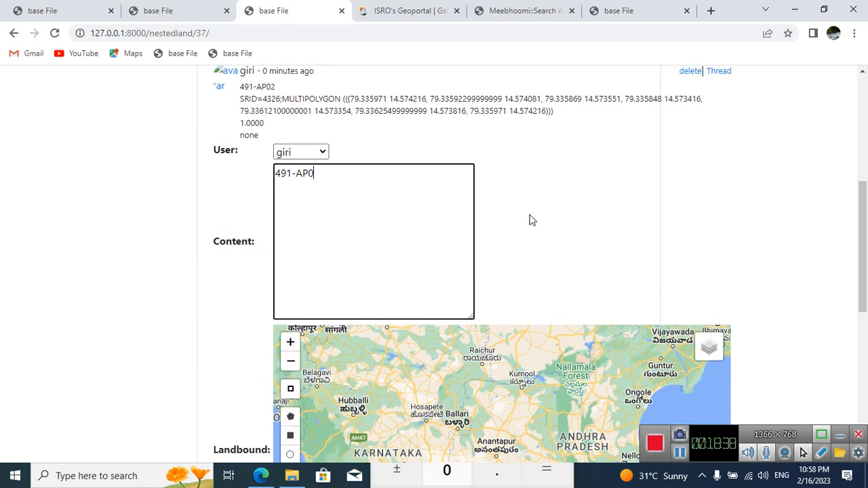
Step: Zoom the Landbound map to the Kethamanneru Vaagu stream area and turn on the Raster Data parcel overlay
scroll(817, 234, "down", 3)
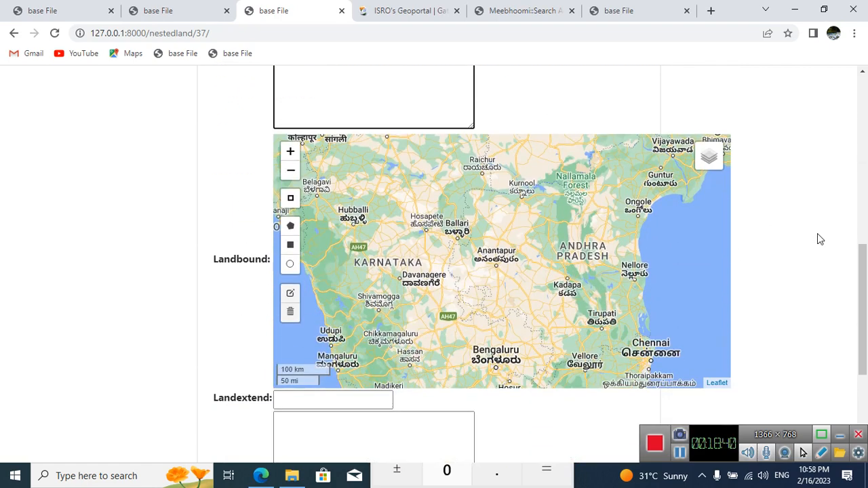
scroll(565, 314, "up", 1)
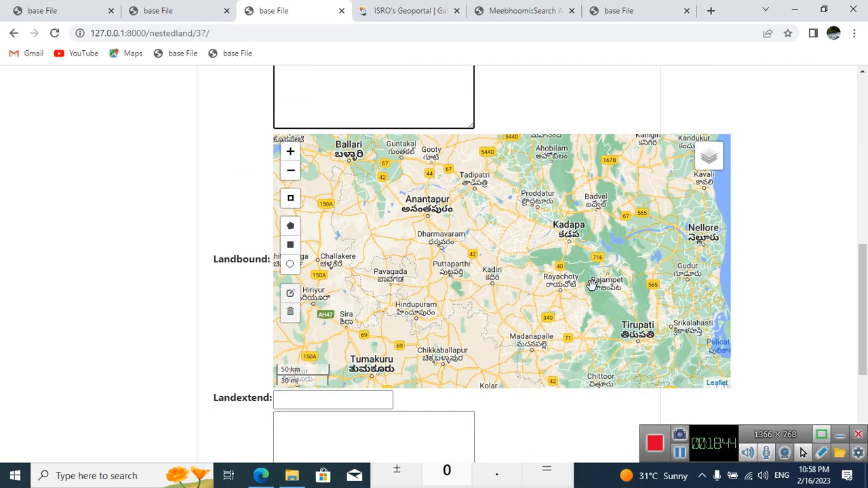
left_click_drag(592, 285, 510, 309)
scroll(538, 264, "up", 1)
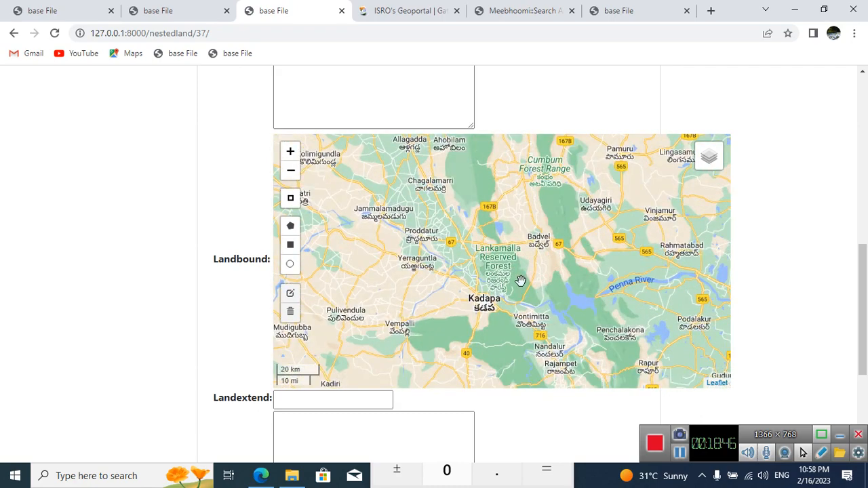
scroll(521, 280, "up", 1)
left_click_drag(628, 269, 559, 272)
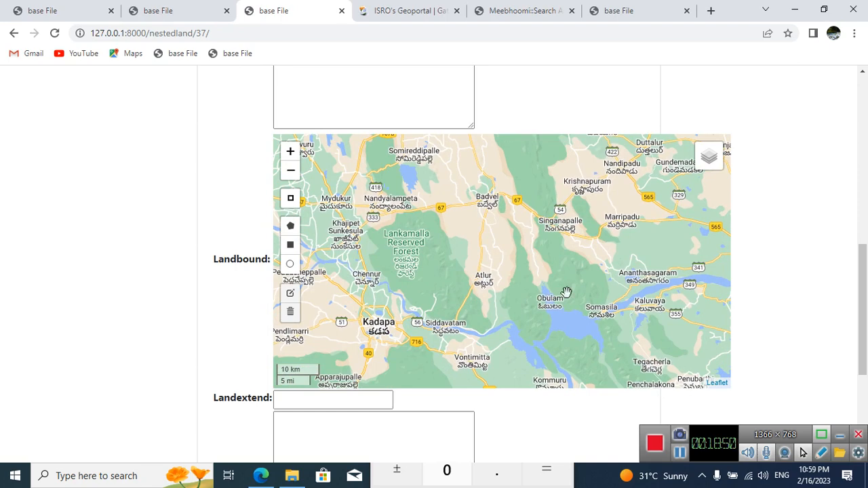
double_click(601, 290)
left_click_drag(652, 291, 515, 304)
scroll(512, 274, "up", 2)
left_click_drag(430, 242, 484, 260)
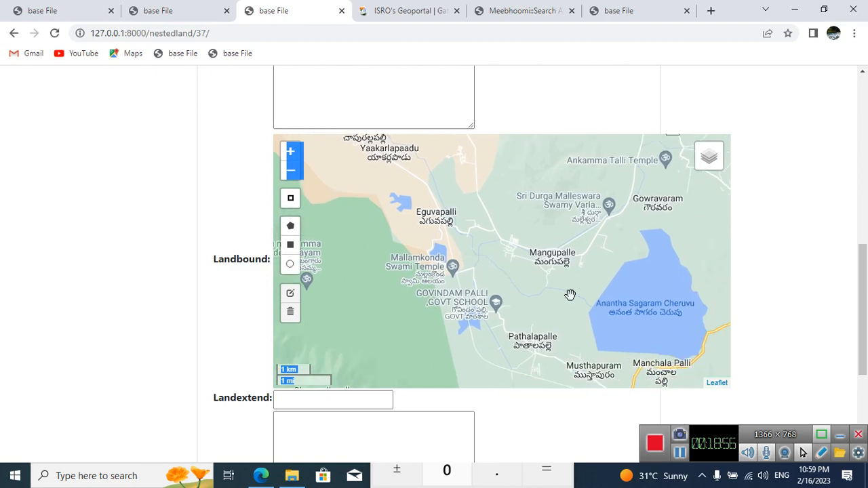
scroll(539, 270, "up", 1)
scroll(498, 281, "up", 1)
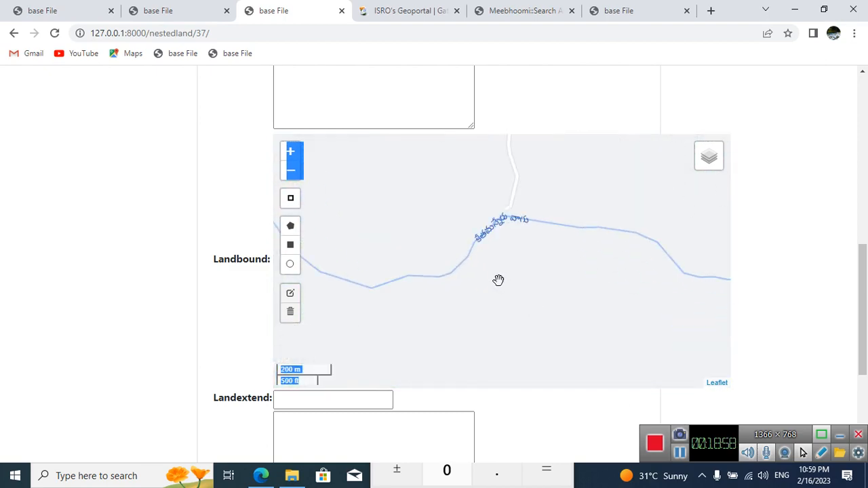
scroll(498, 281, "down", 2)
scroll(495, 277, "up", 2)
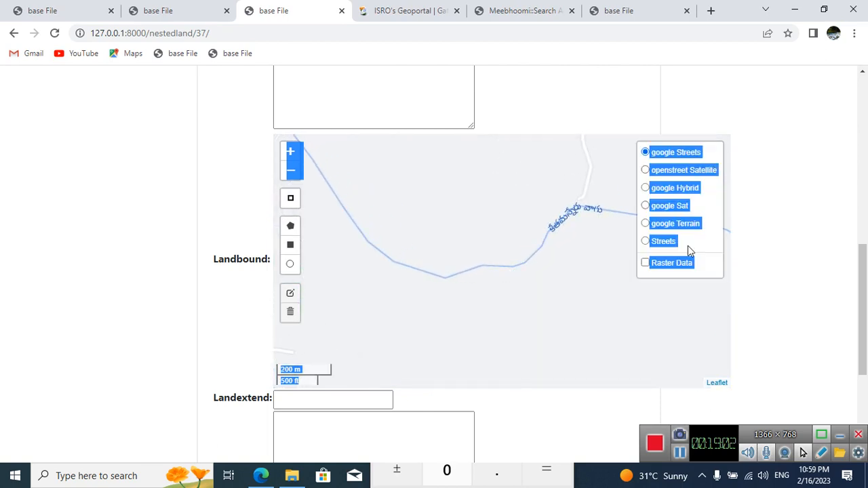
mouse_move(700, 169)
scroll(488, 306, "up", 1)
scroll(510, 271, "up", 1)
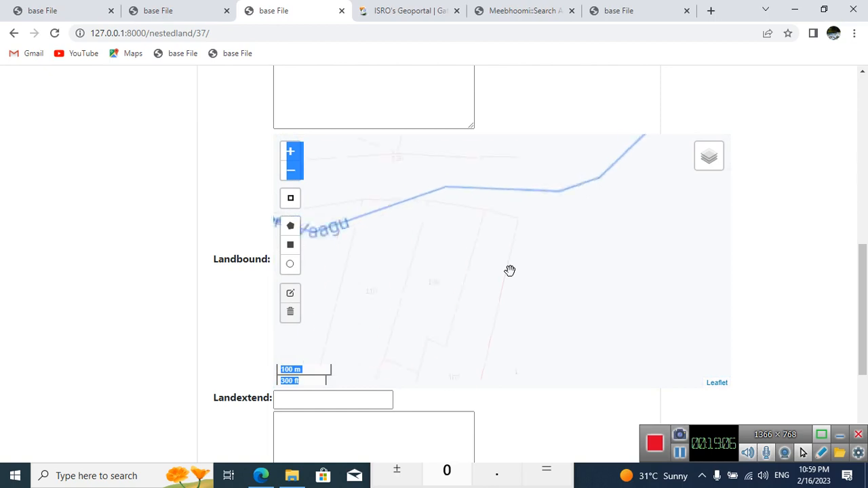
Step: Locate parcel 491 on the Landbound map and switch the base map to google Sat
scroll(489, 283, "down", 1)
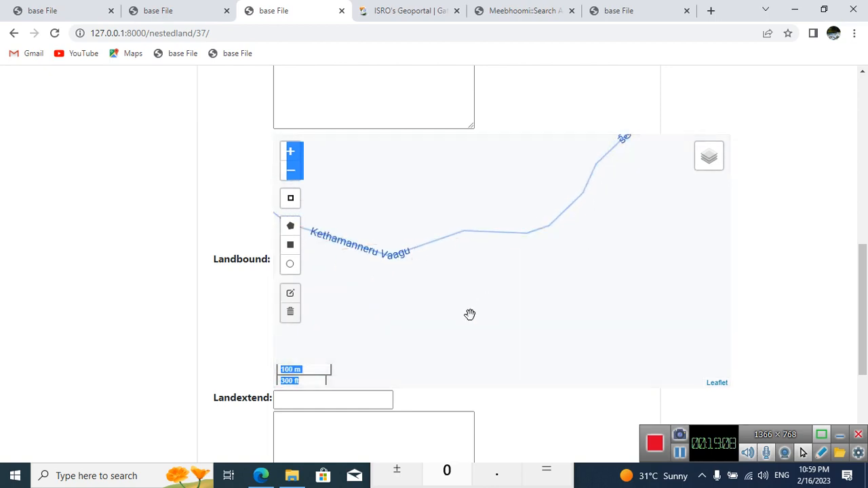
scroll(469, 314, "down", 1)
left_click_drag(408, 330, 509, 314)
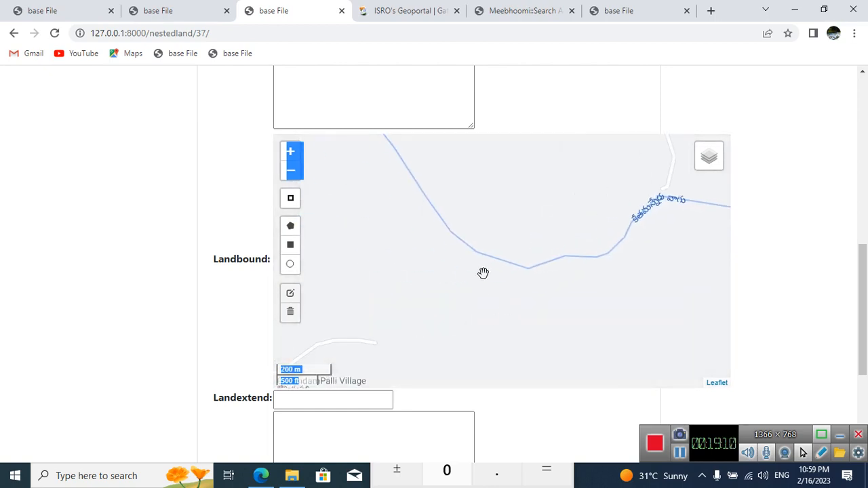
scroll(483, 273, "up", 1)
scroll(483, 273, "up", 1)
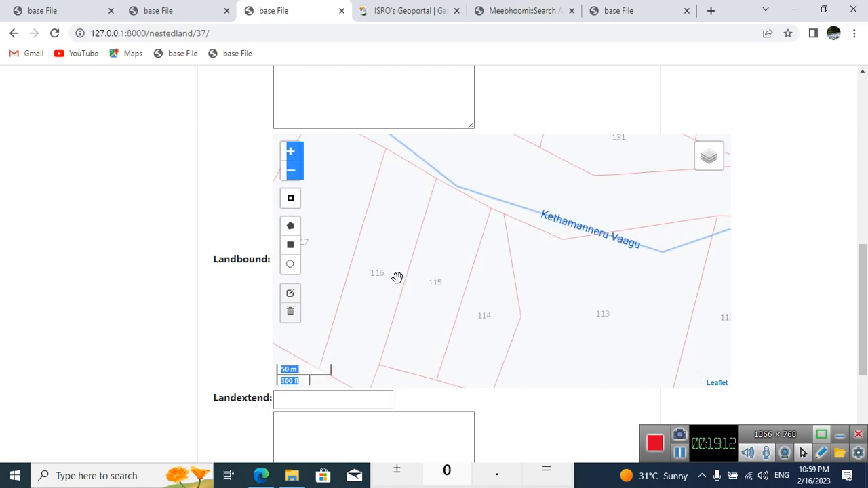
left_click_drag(397, 278, 637, 329)
left_click_drag(449, 215, 468, 252)
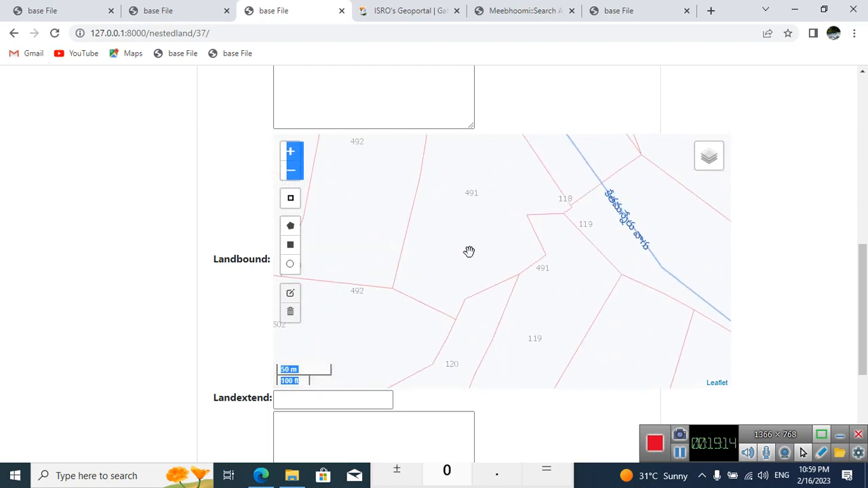
mouse_move(713, 152)
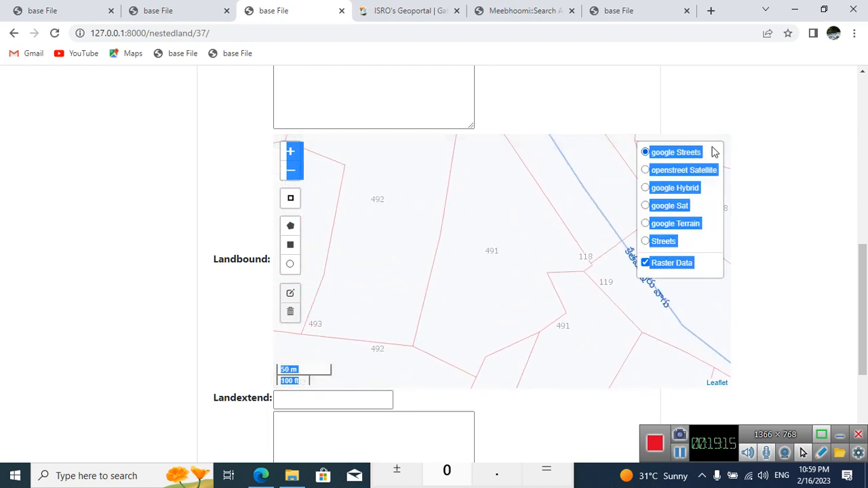
left_click(680, 209)
left_click_drag(533, 292, 511, 350)
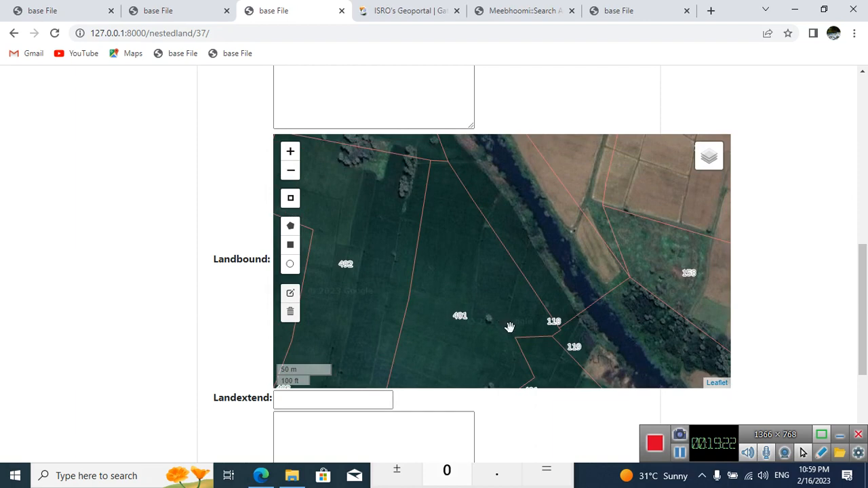
left_click_drag(515, 330, 513, 267)
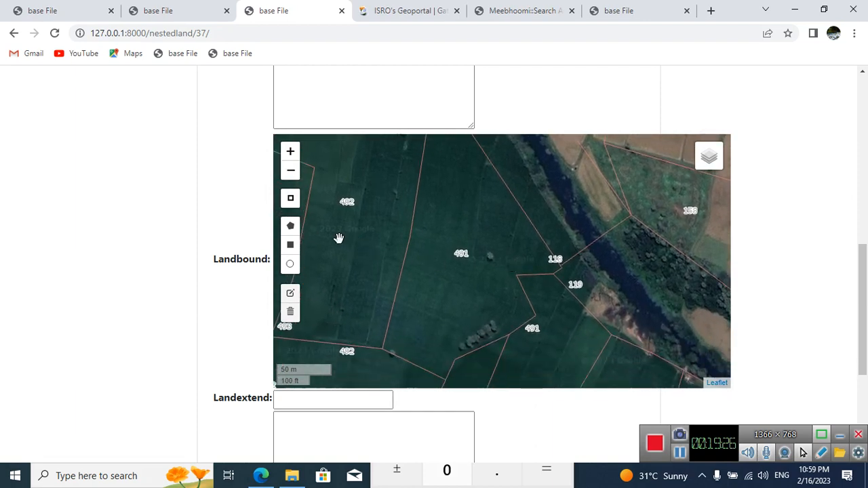
left_click(290, 226)
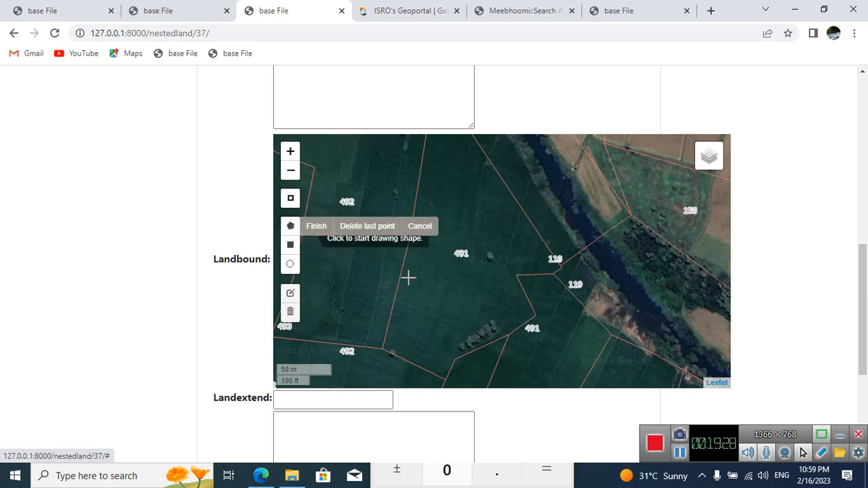
left_click_drag(499, 306, 504, 343)
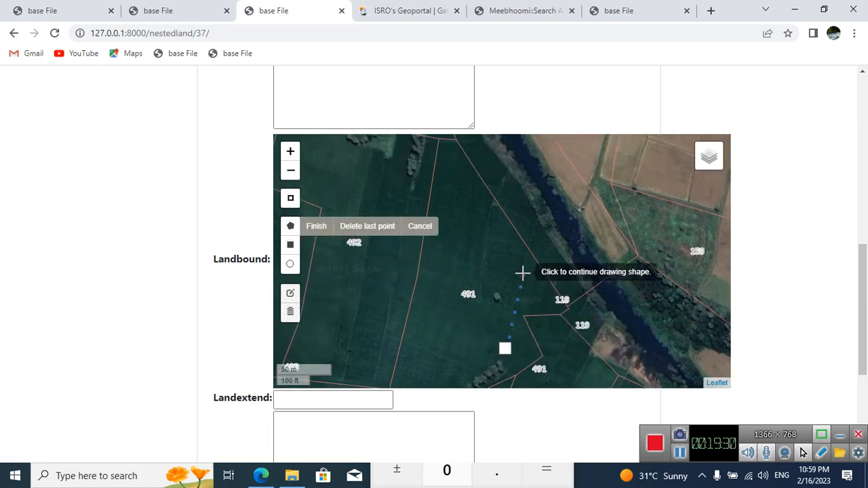
key("Escape")
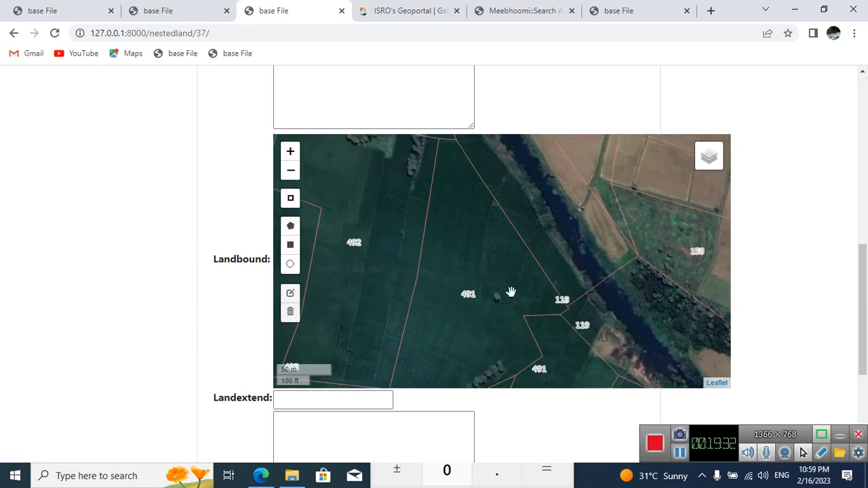
Step: Draw a closed eight-point polygon across parcel 491, from its boundary with 492 to the corner near parcels 118 and 119
left_click(290, 226)
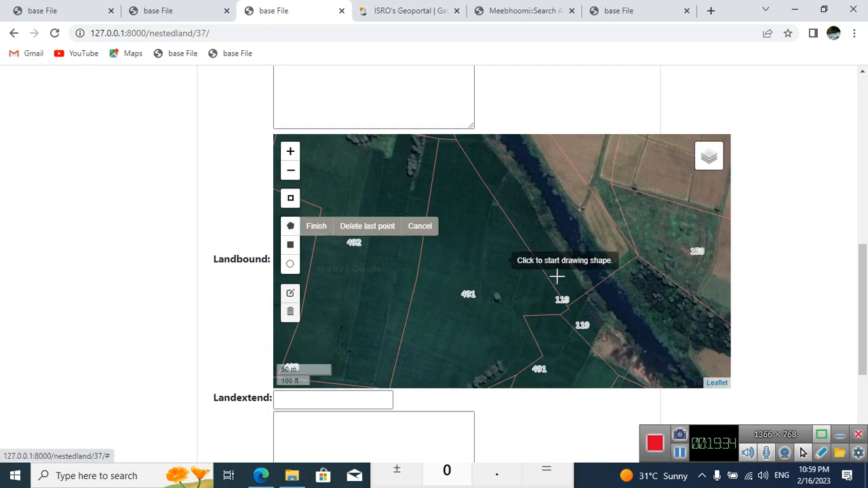
left_click(528, 253)
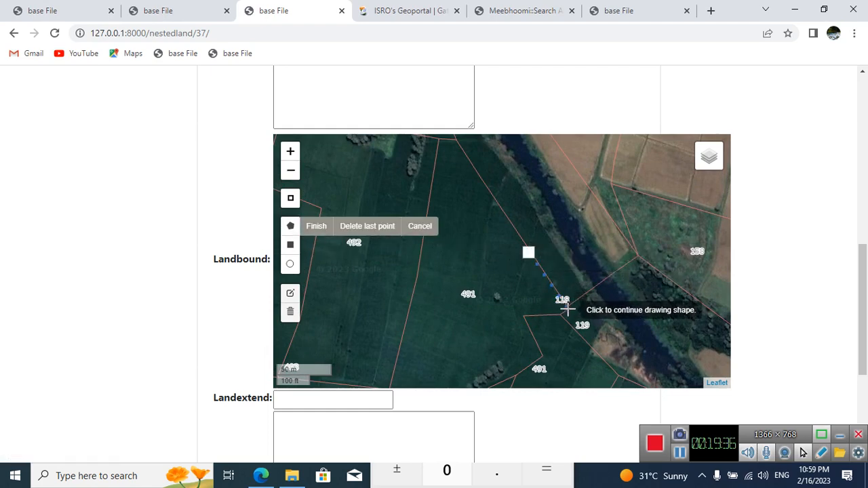
left_click(567, 309)
left_click(558, 311)
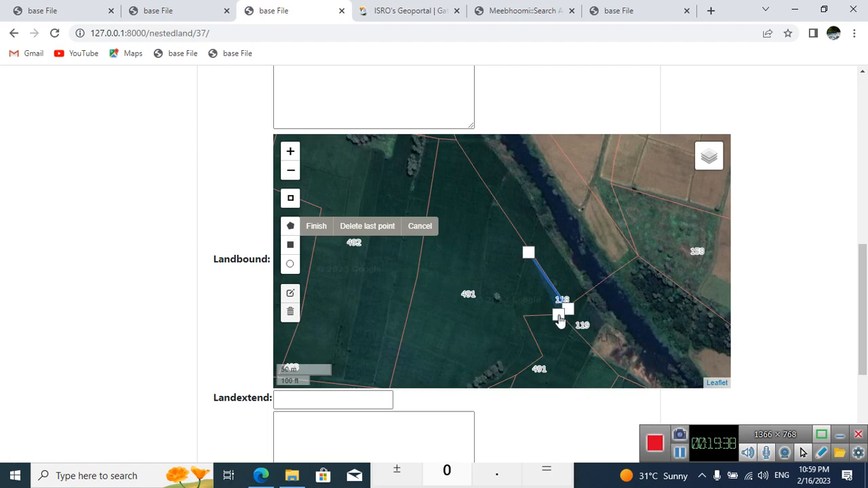
left_click(521, 315)
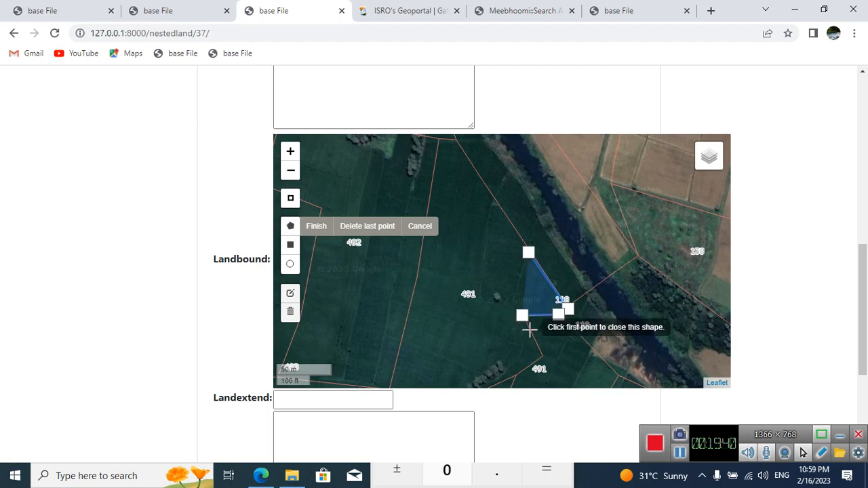
left_click(539, 355)
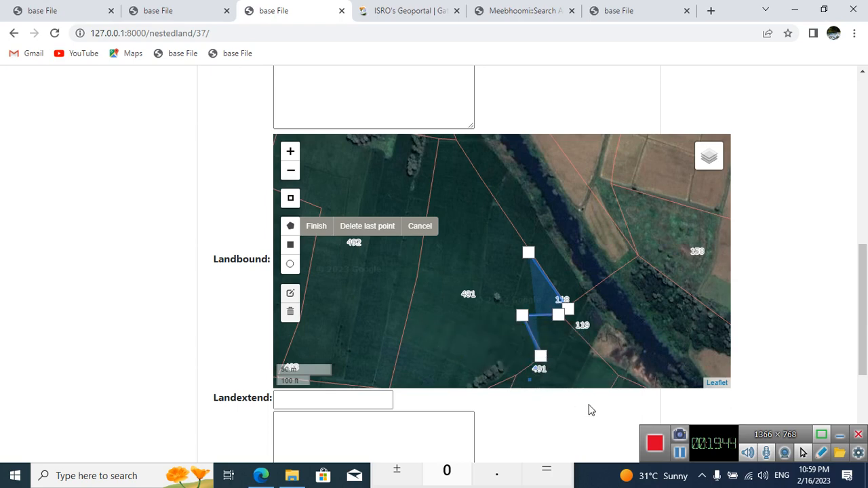
left_click(411, 310)
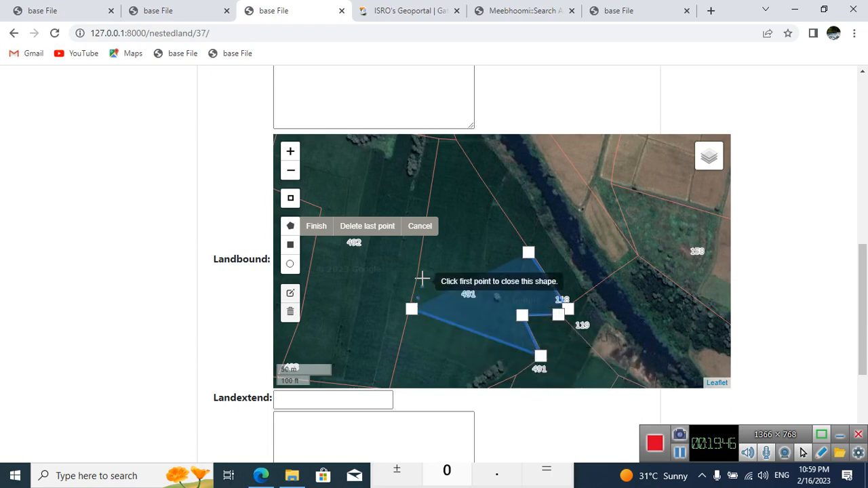
left_click(419, 264)
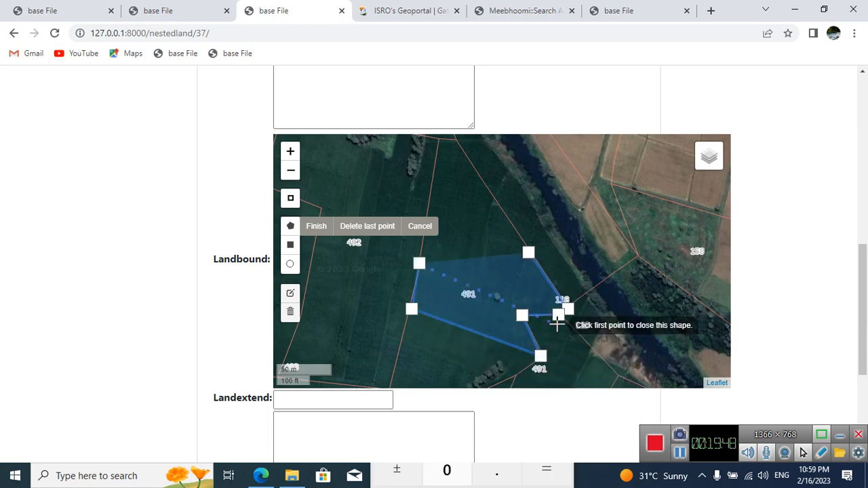
left_click(511, 308)
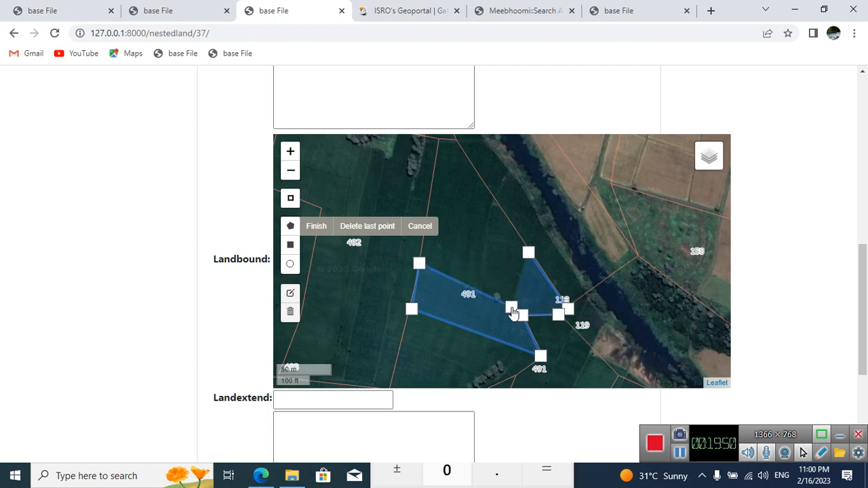
left_click(528, 252)
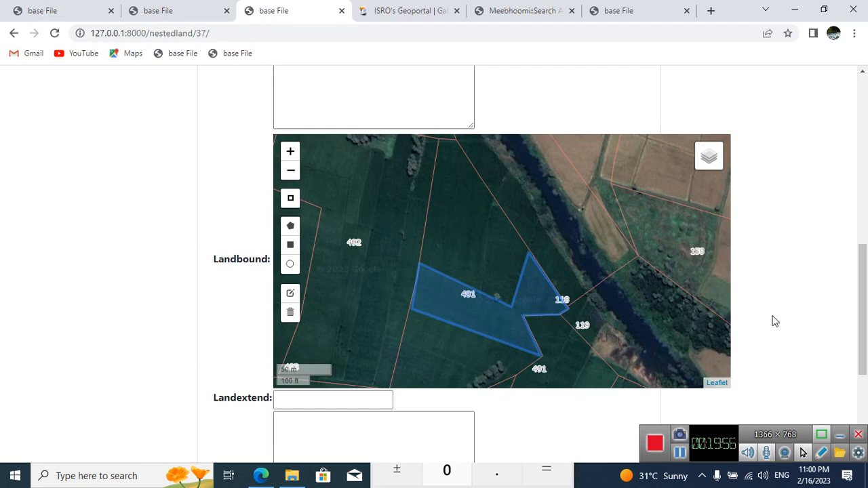
Step: Set the new nested land's Landextend to 0.50 and start its Remark
scroll(863, 307, "down", 3)
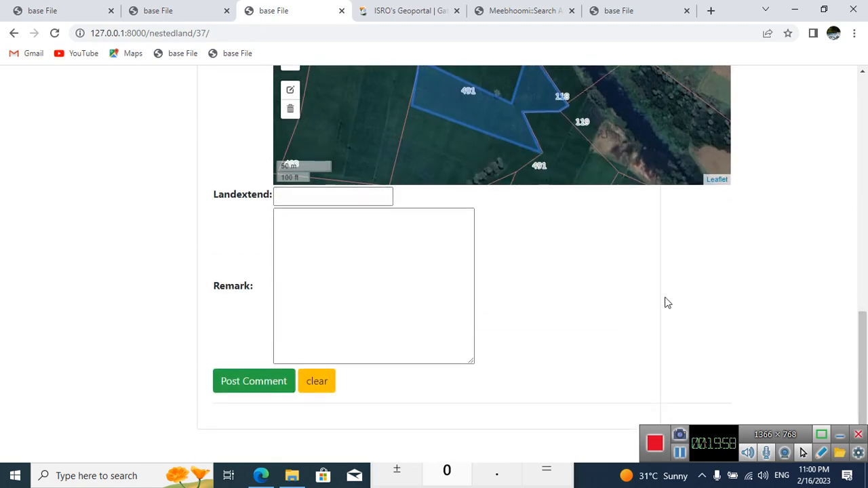
left_click(363, 202)
type("0.")
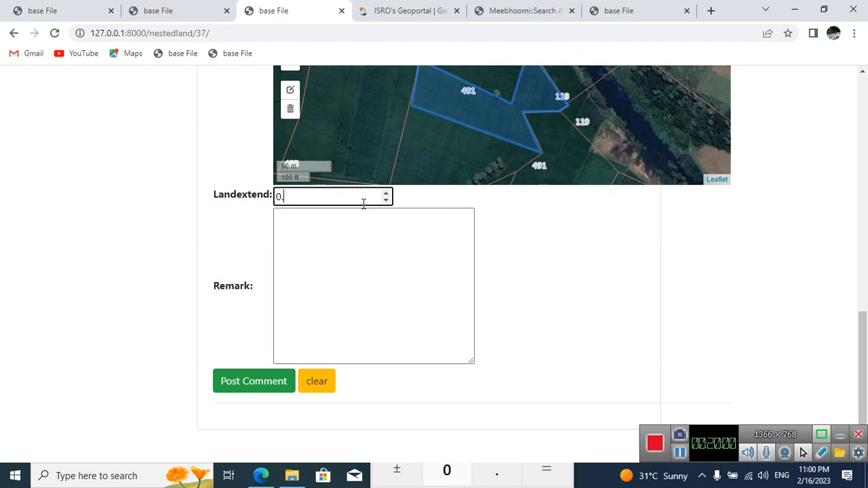
type("50")
left_click(306, 253)
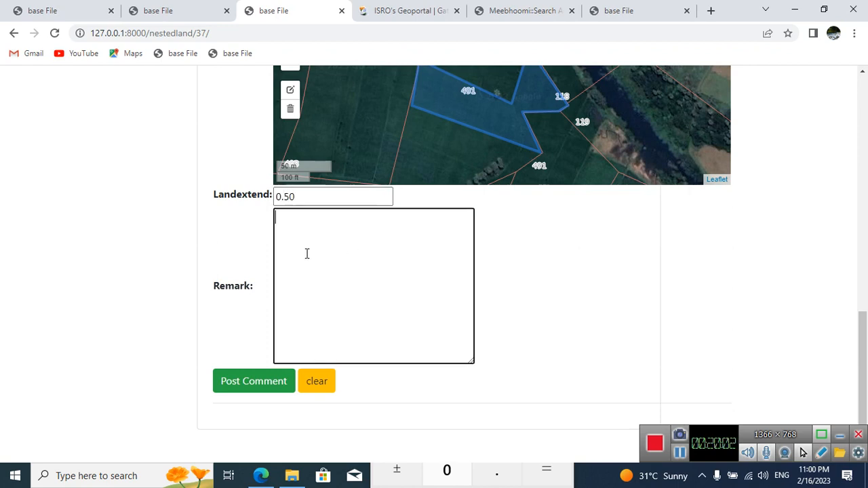
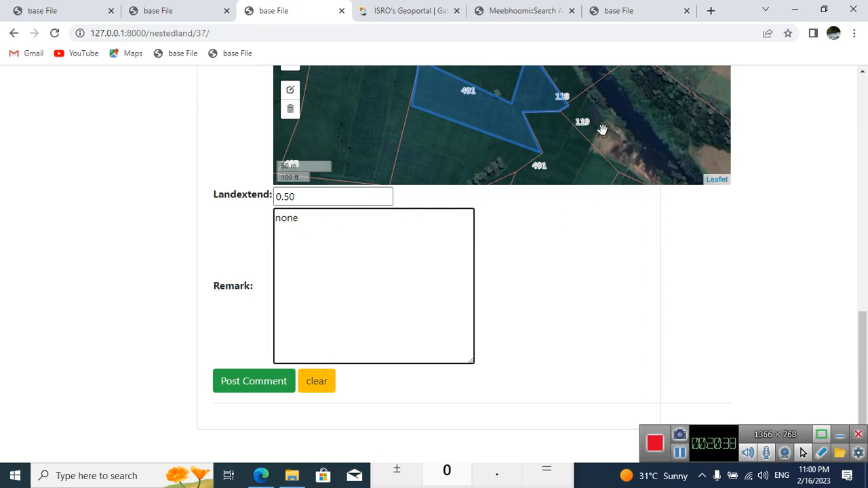
Step: Post the 491-AP03 nested land with the remark "none" and check its entry in the 491-A thread
left_click_drag(603, 129, 634, 137)
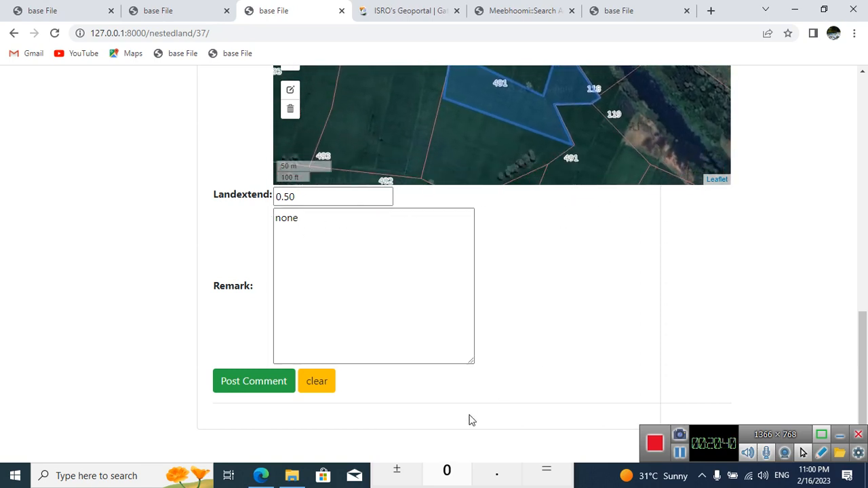
left_click(257, 393)
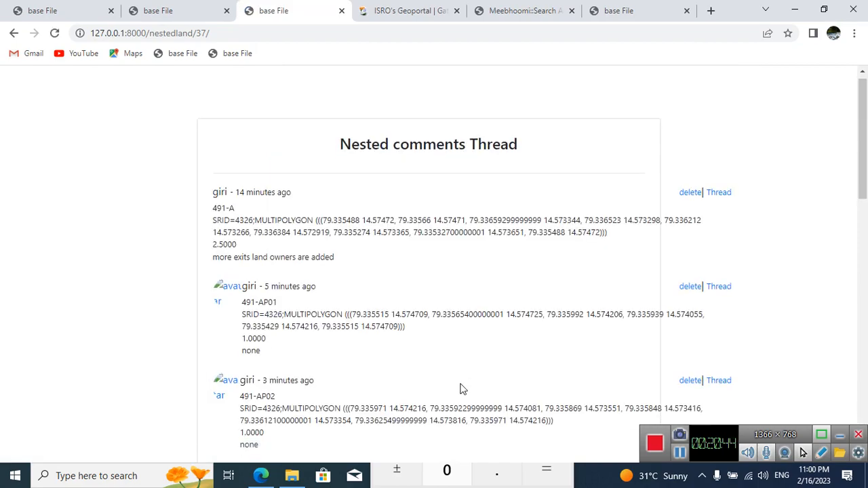
scroll(156, 264, "up", 6)
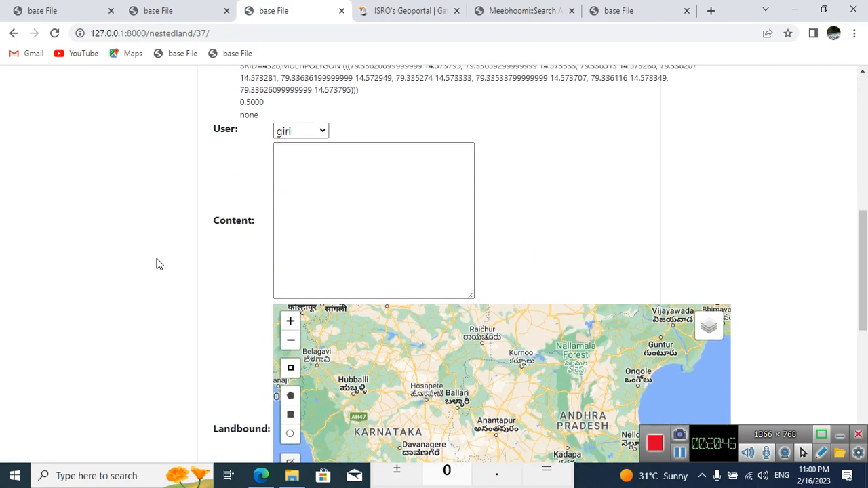
scroll(309, 171, "up", 1)
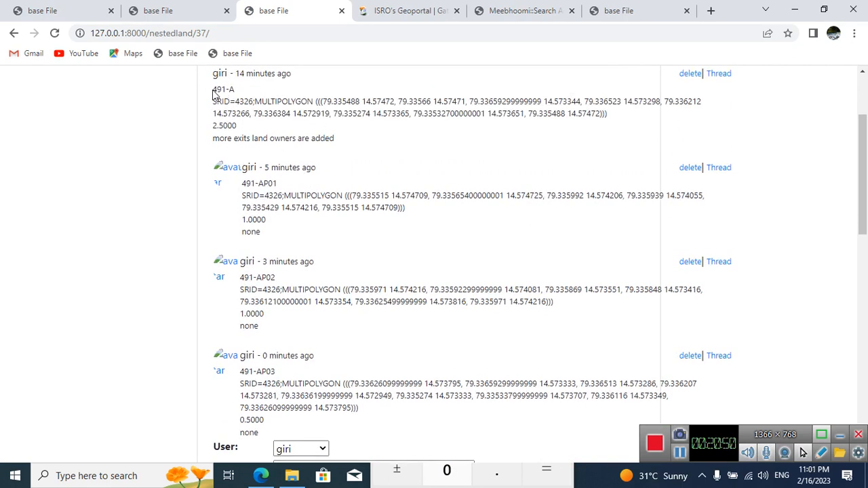
left_click_drag(213, 90, 243, 95)
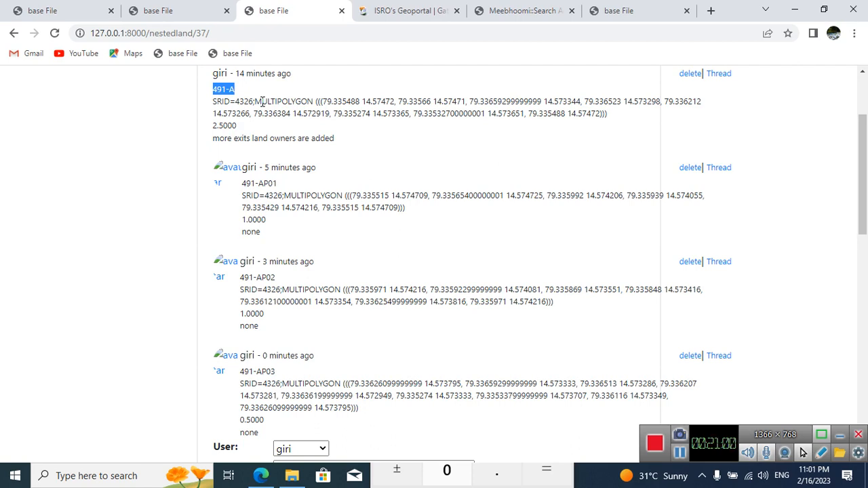
Step: Reload the parcel detail page and view the land-split tree with the sub-lands of 491-A
left_click(183, 8)
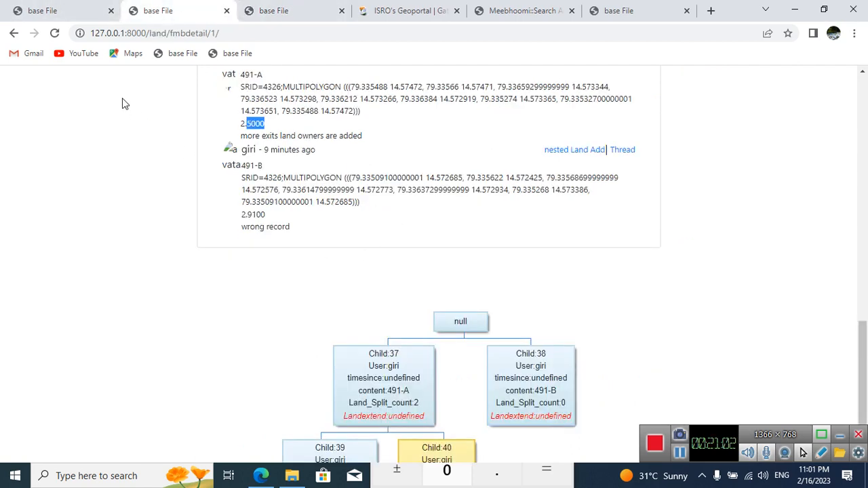
left_click(54, 32)
scroll(514, 307, "down", 1)
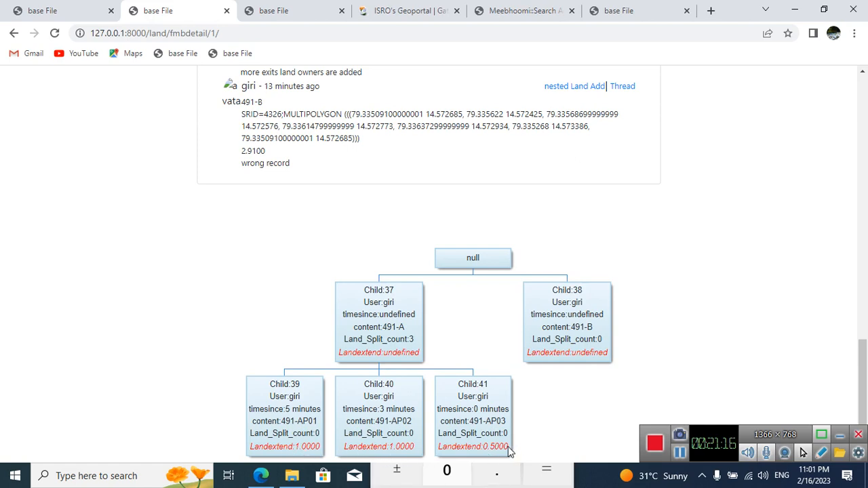
scroll(434, 219, "up", 2)
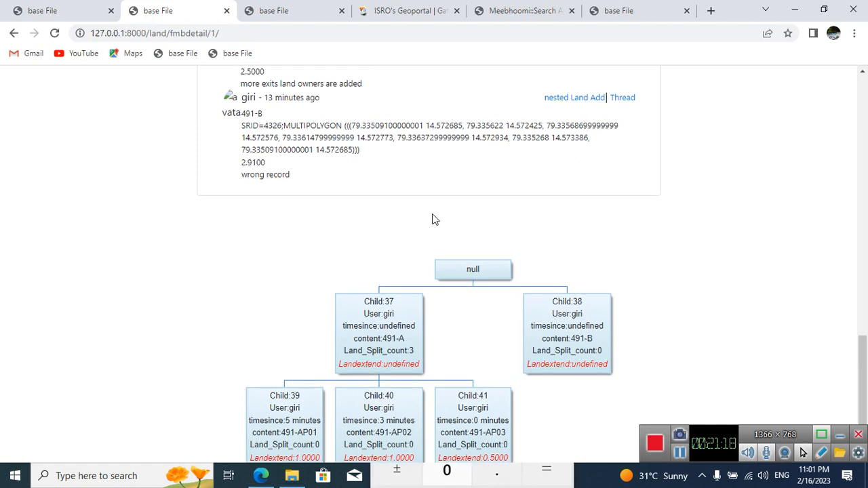
scroll(434, 393, "down", 2)
scroll(435, 392, "down", 1)
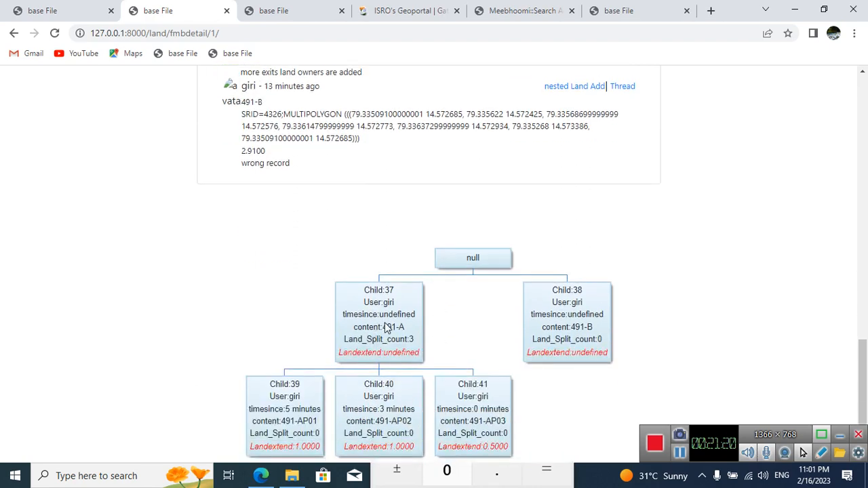
Step: Compare the recorded extent of 491-A with the extents and times of its sub-lands in the split tree
left_click(388, 330)
left_click_drag(388, 331, 411, 332)
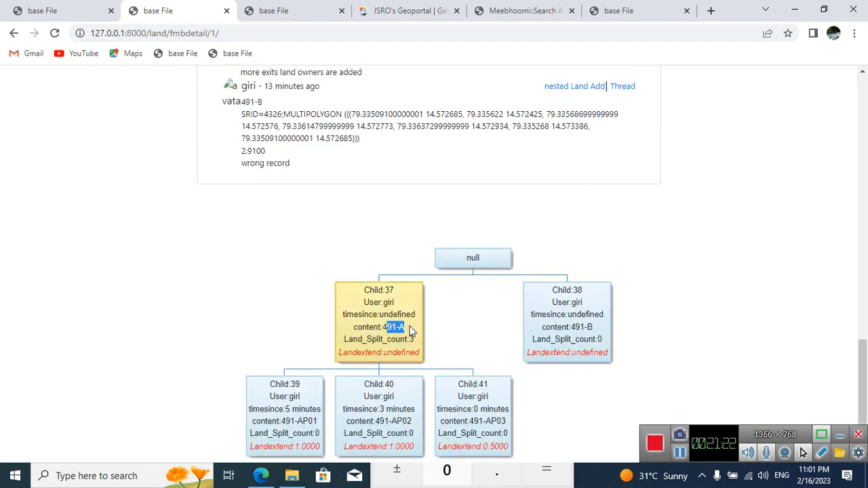
scroll(411, 332, "up", 3)
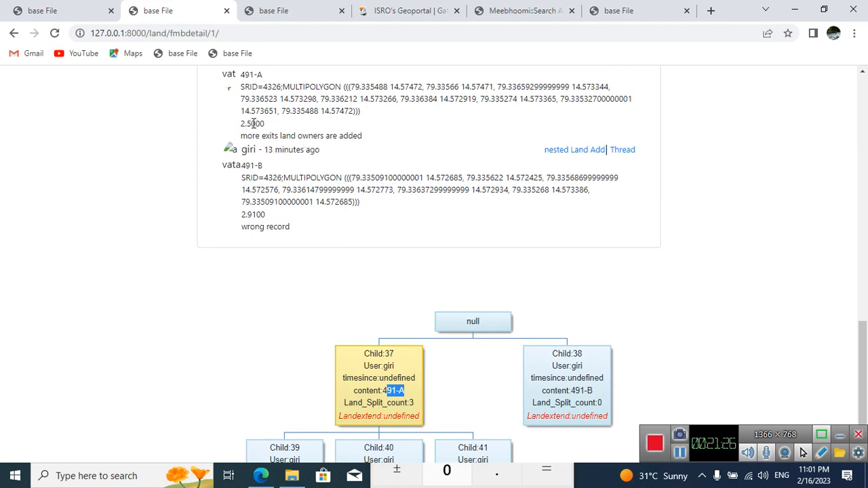
scroll(365, 257, "down", 3)
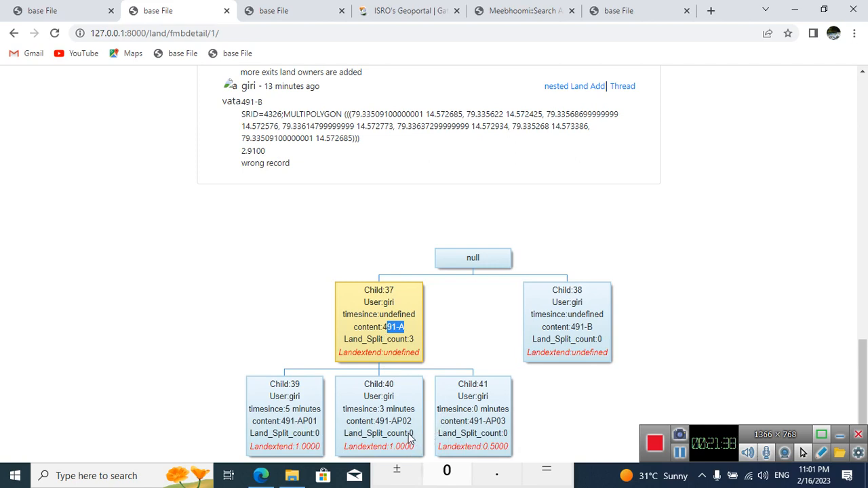
left_click_drag(378, 410, 411, 410)
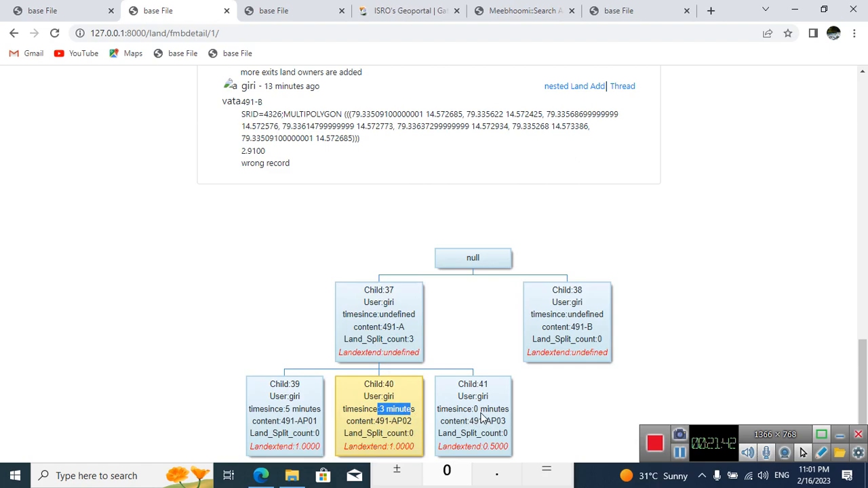
Step: Review the 491-A thread page with its blank land form, and return to the land-split tree
left_click(286, 10)
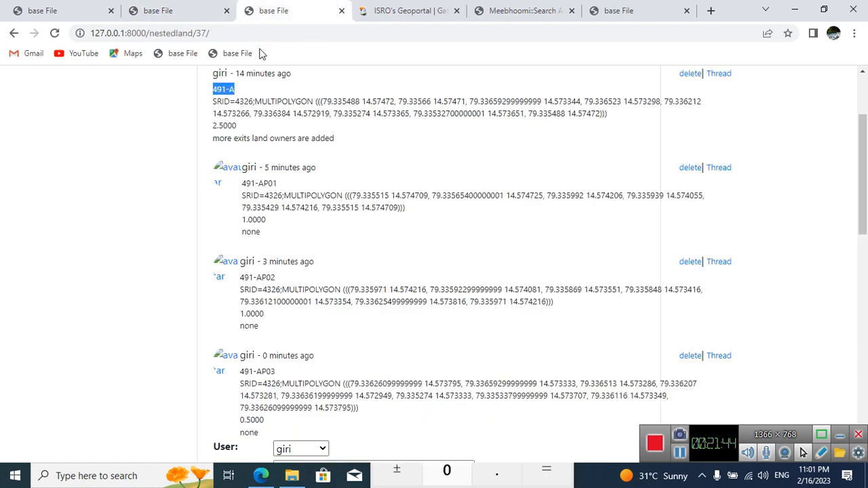
scroll(478, 296, "up", 2)
scroll(478, 296, "down", 10)
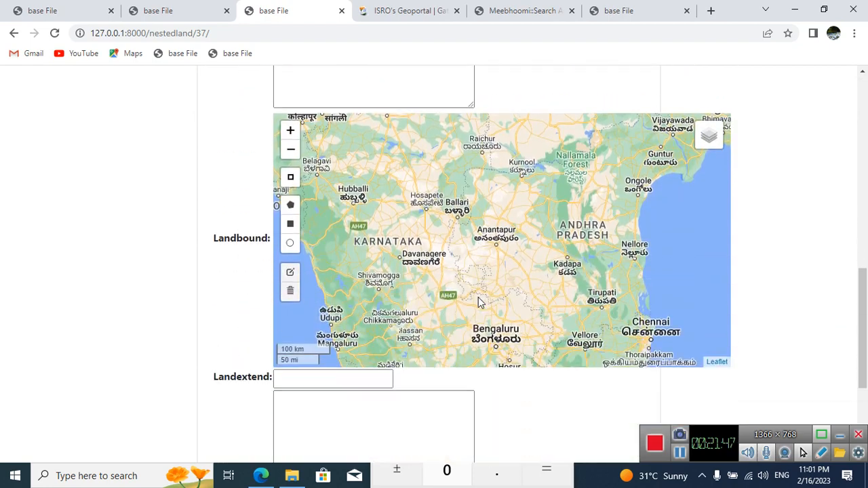
left_click(204, 8)
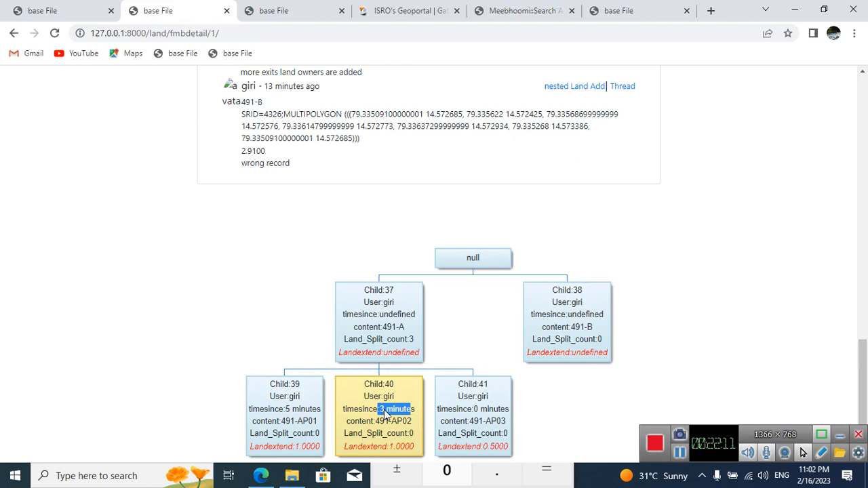
left_click(515, 408)
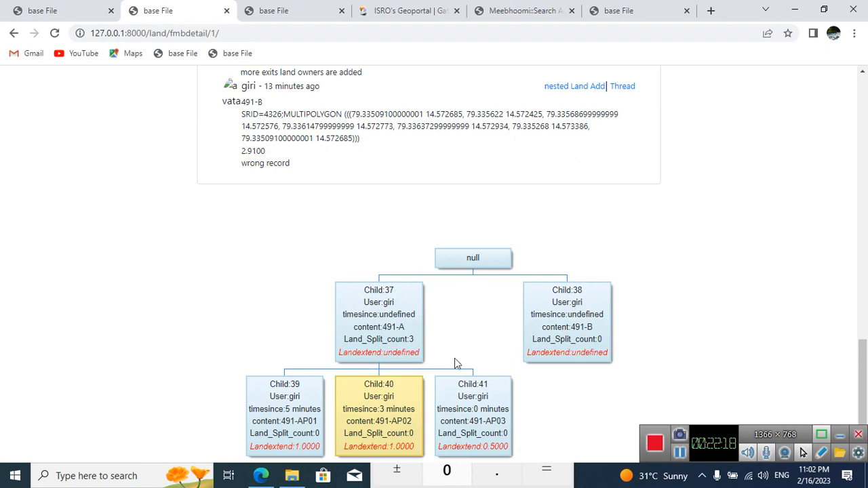
left_click(821, 452)
left_click_drag(295, 271, 286, 275)
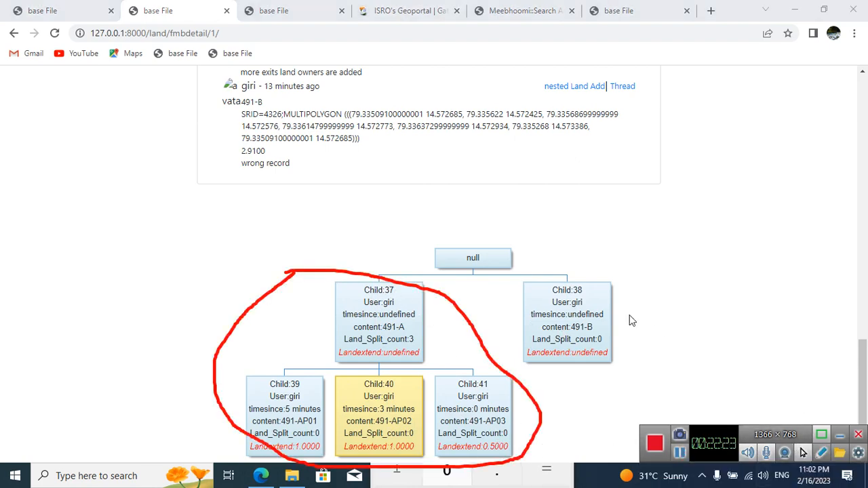
scroll(630, 320, "up", 2)
scroll(630, 320, "up", 3)
scroll(631, 315, "down", 5)
left_click(803, 452)
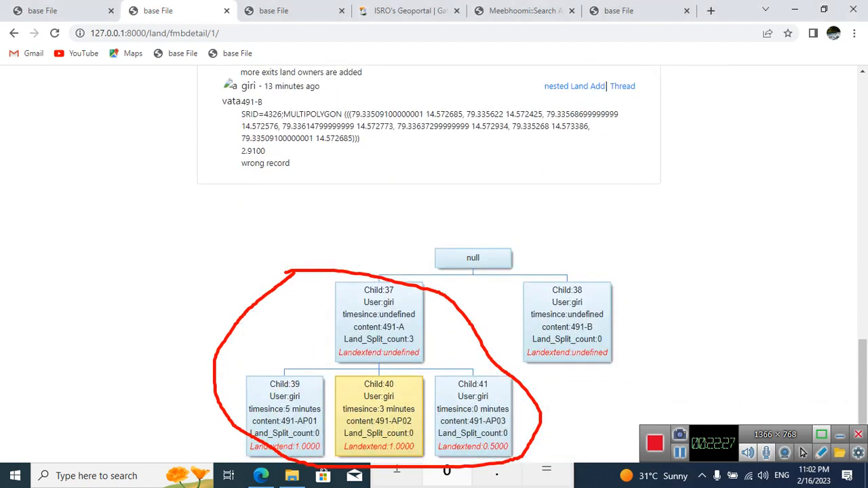
left_click_drag(517, 325, 330, 416)
left_click(631, 339)
left_click(822, 452)
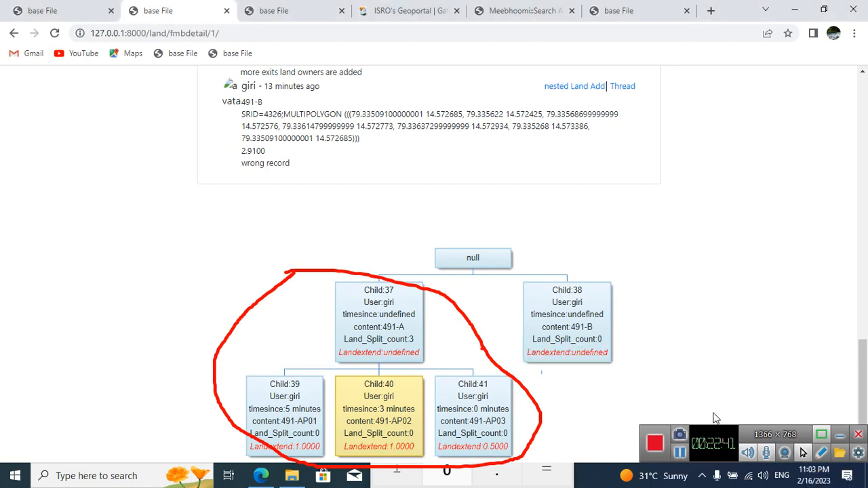
left_click(821, 452)
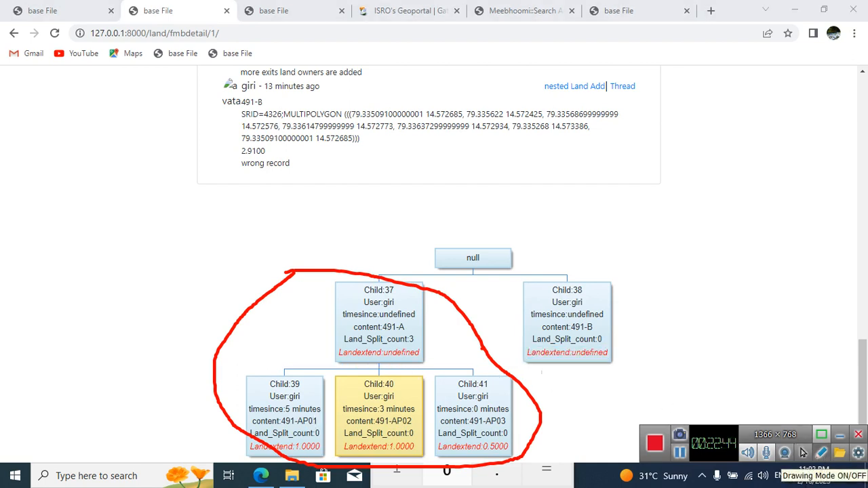
Step: Check the 491-B record and its node in the land-split tree
scroll(434, 264, "up", 6)
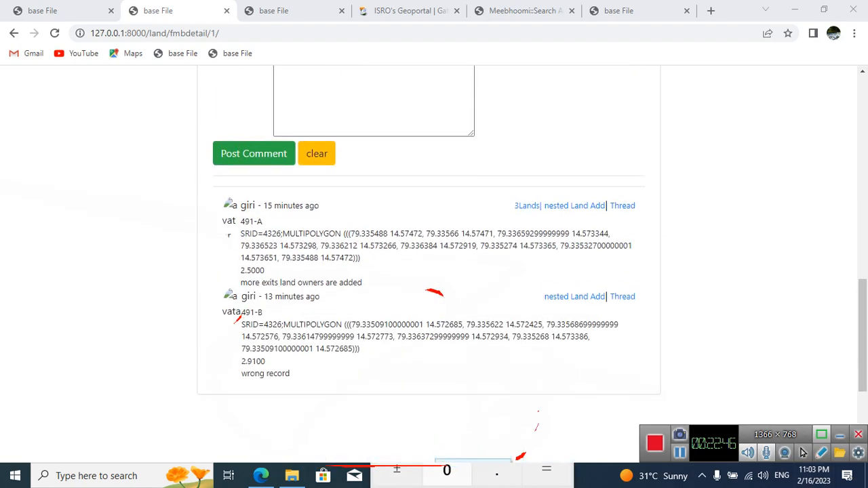
scroll(434, 264, "down", 6)
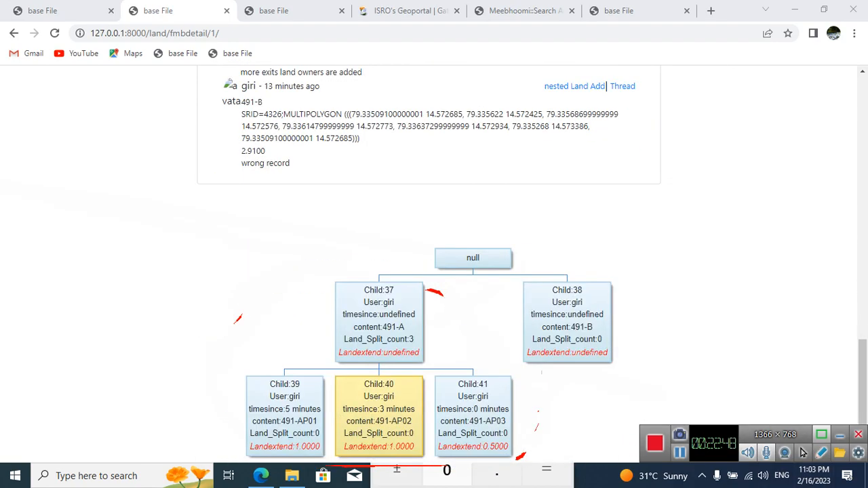
scroll(434, 265, "up", 6)
scroll(434, 265, "down", 6)
left_click_drag(571, 327, 592, 327)
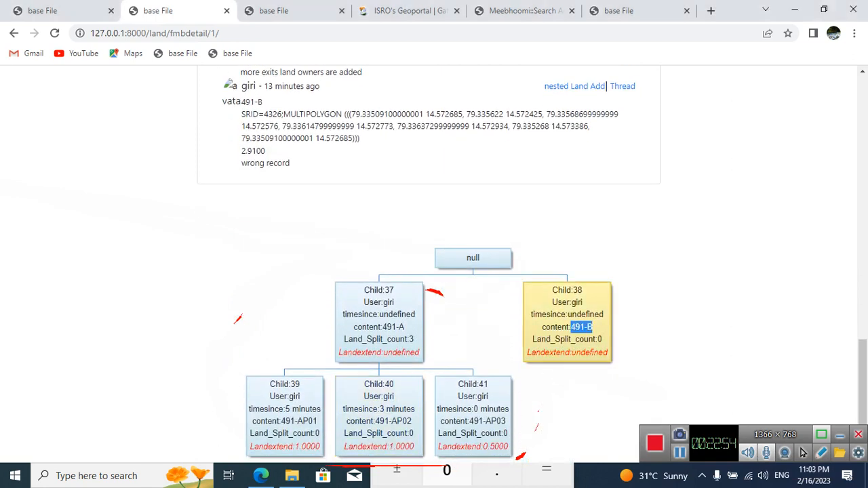
Step: Open the 491-B thread in a new browser tab and check its recorded land extent
left_click(278, 10)
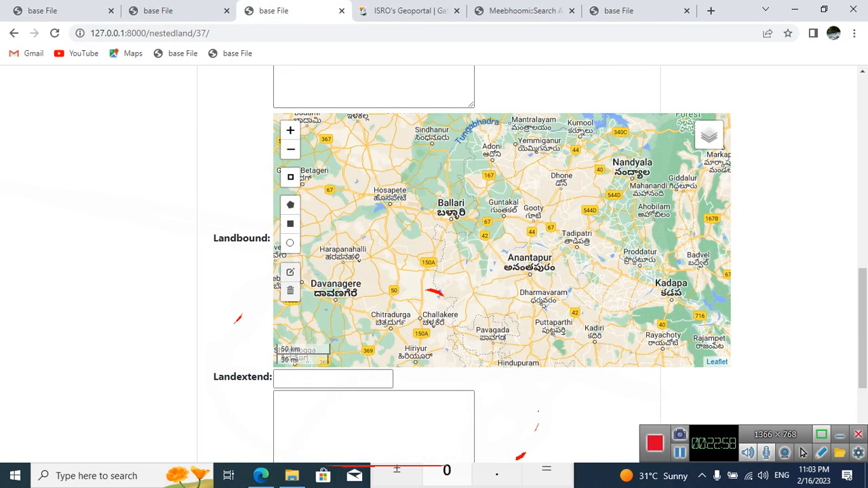
key("ctrl+shift+Tab")
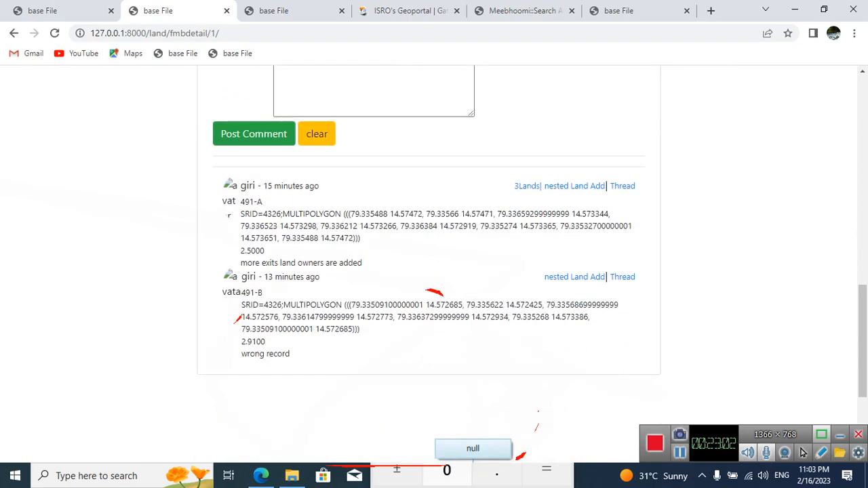
right_click(621, 278)
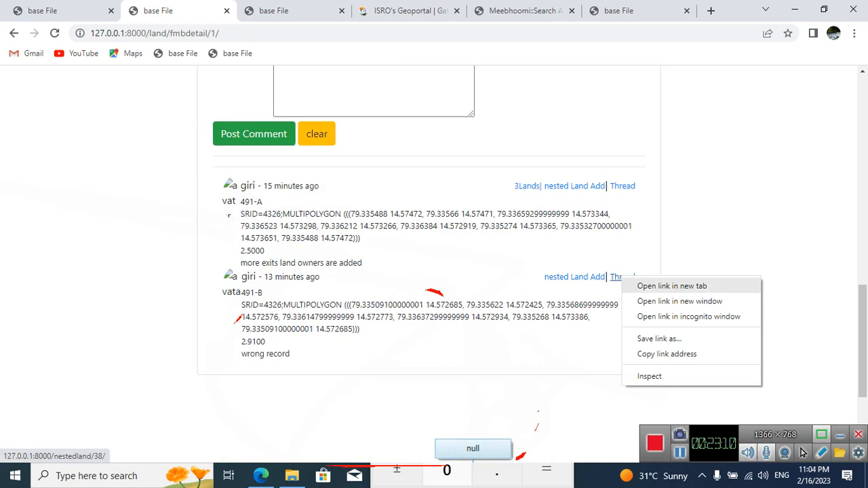
left_click(672, 286)
left_click(352, 11)
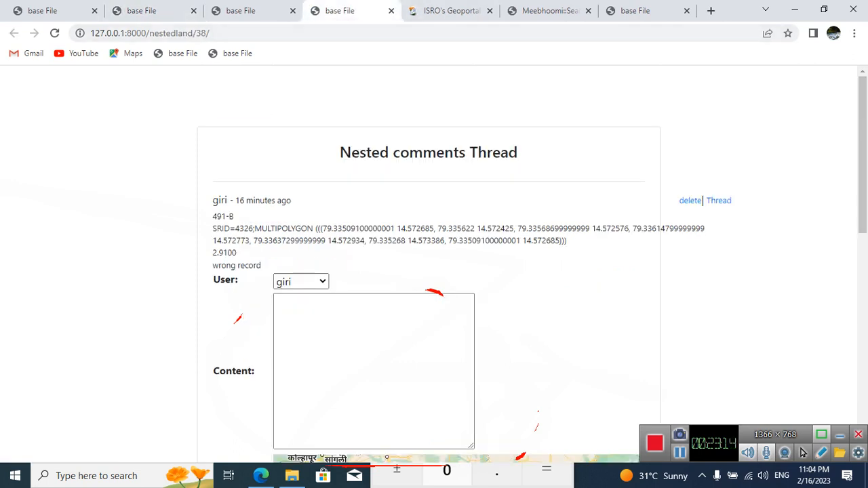
left_click_drag(212, 252, 236, 252)
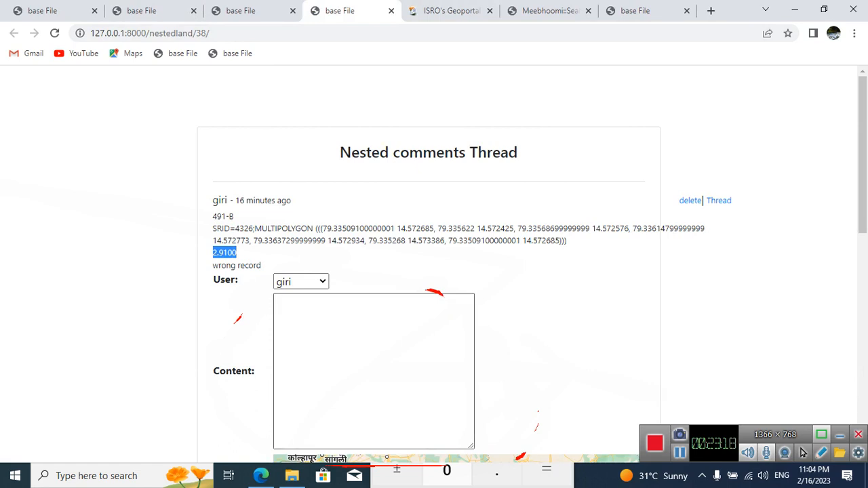
left_click(359, 349)
Step: Copy the land number 491-B from the parent record in its thread
mouse_move(213, 201)
left_mouse_down()
mouse_move(233, 216)
mouse_move(213, 201)
mouse_move(217, 216)
left_mouse_up()
left_click(234, 216)
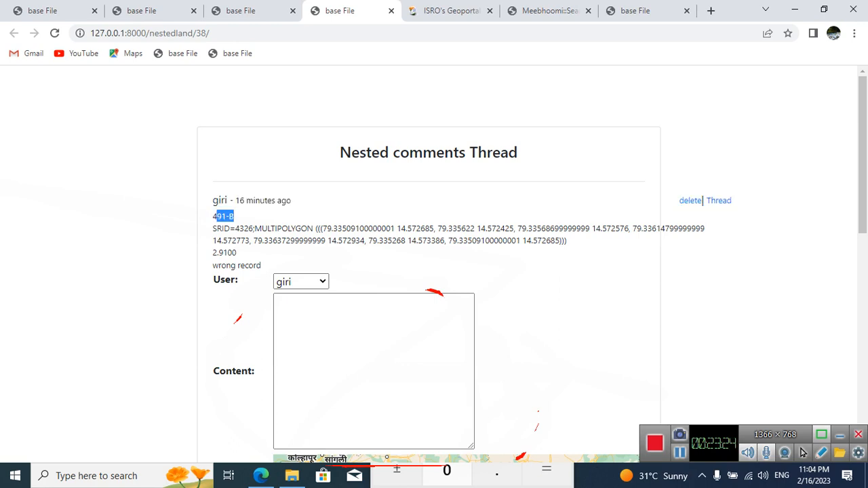
left_click(229, 216)
mouse_move(229, 216)
left_mouse_down()
mouse_move(213, 200)
mouse_move(234, 216)
mouse_move(213, 200)
mouse_move(217, 216)
left_mouse_up()
right_click(219, 221)
left_click_drag(235, 217, 213, 217)
key("super+c")
right_click(214, 217)
left_click(234, 228)
Step: Set the new nested land's Content to 491-BP01 by pasting the copied parent number and appending P01
left_click(325, 337)
right_click(326, 336)
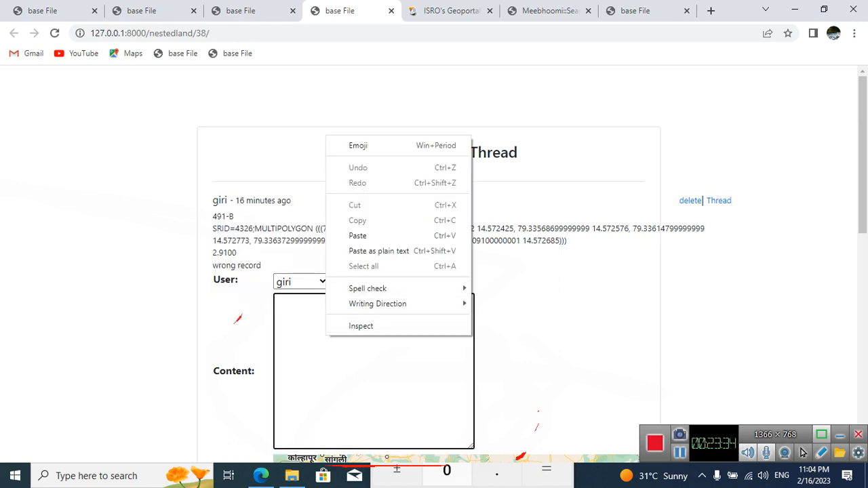
left_click(358, 236)
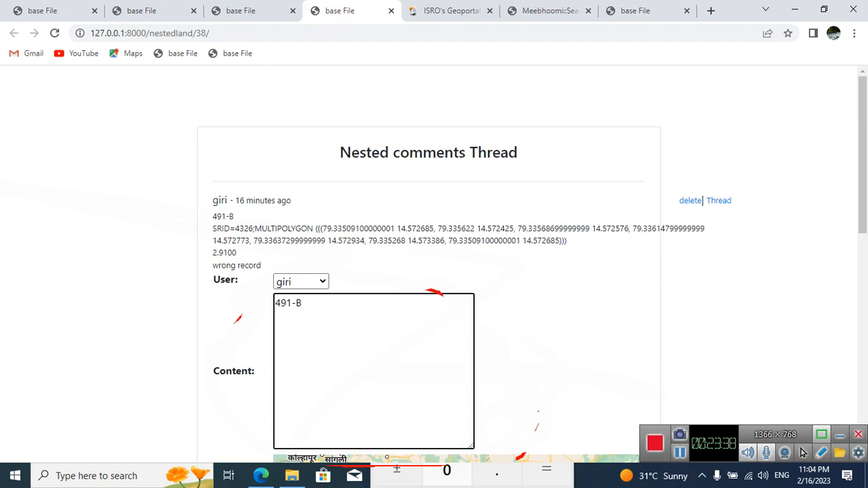
type("P01")
scroll(434, 271, "down", 3)
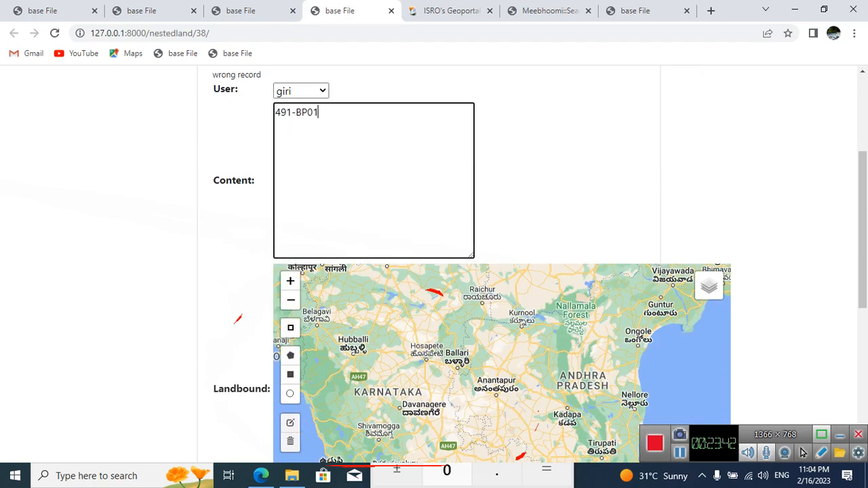
scroll(434, 264, "up", 1)
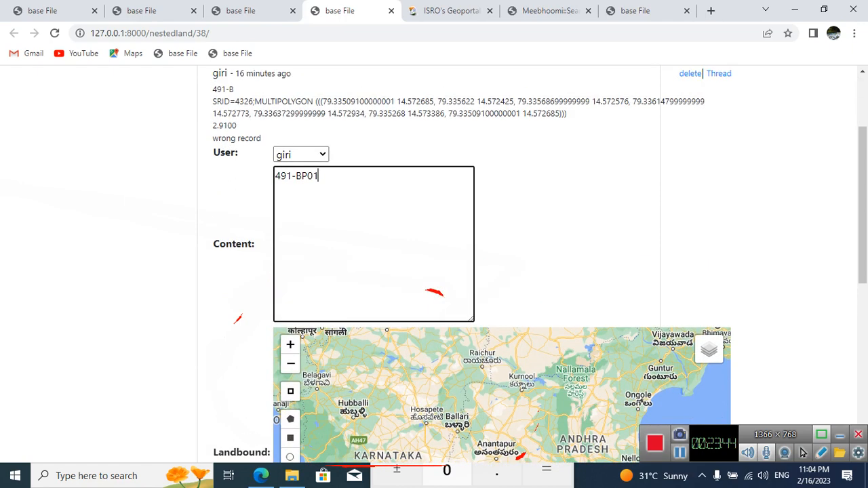
scroll(434, 264, "down", 2)
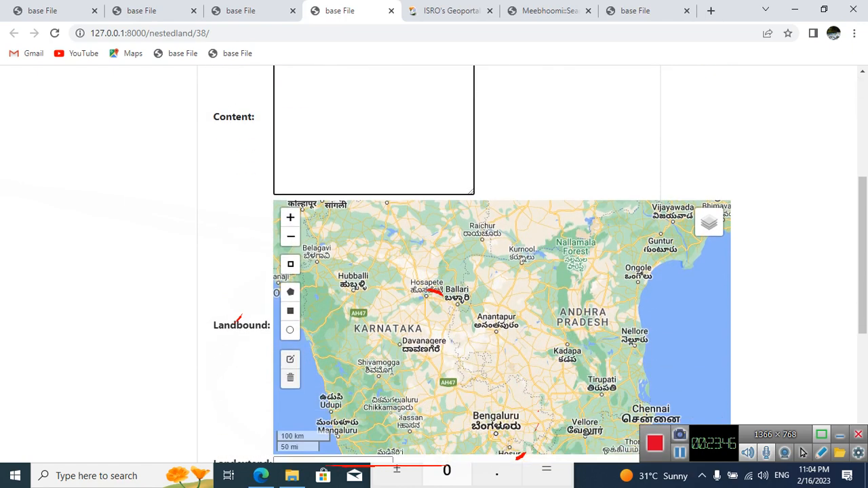
Step: Bring parcel 491 into view on the Landbound map with the Raster Data overlay and set the base layer to google Sat
scroll(434, 264, "down", 3)
scroll(434, 264, "up", 2)
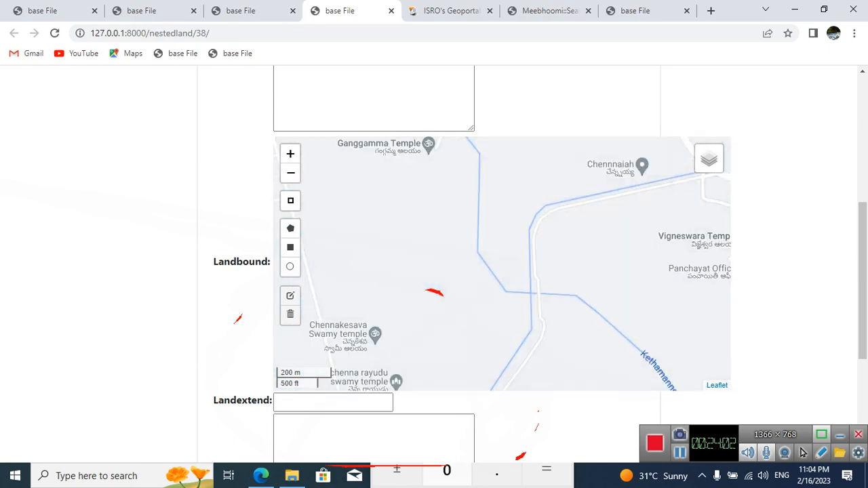
mouse_move(708, 158)
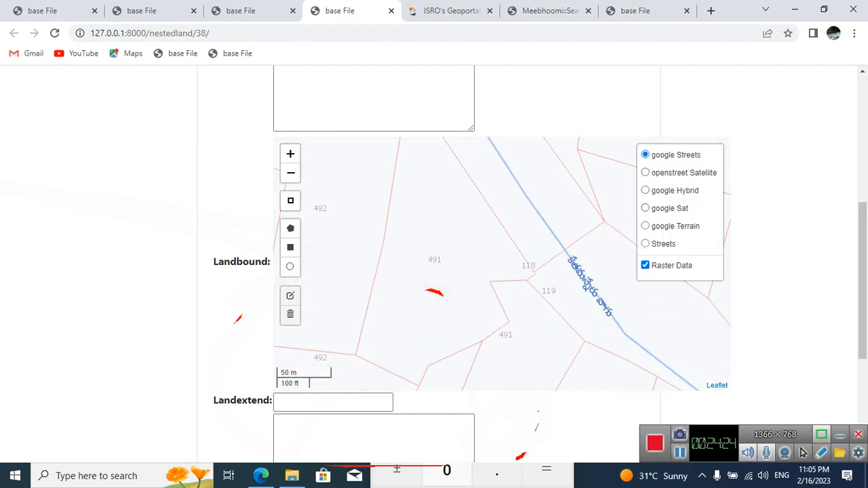
left_click(645, 208)
left_click_drag(502, 257, 566, 266)
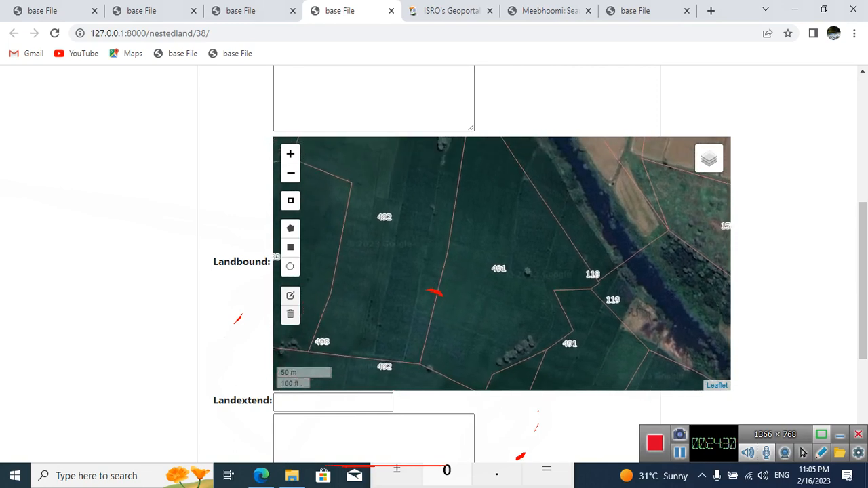
Step: Draw a five-point polygon across parcel 491 from its eastern notch to its western boundary as the land boundary of 491-BP01
left_click(290, 229)
left_click(585, 337)
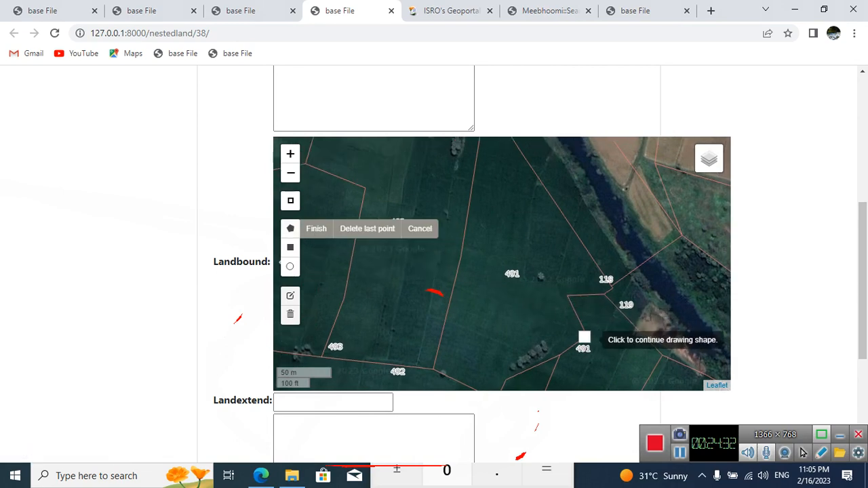
left_click_drag(588, 340, 622, 324)
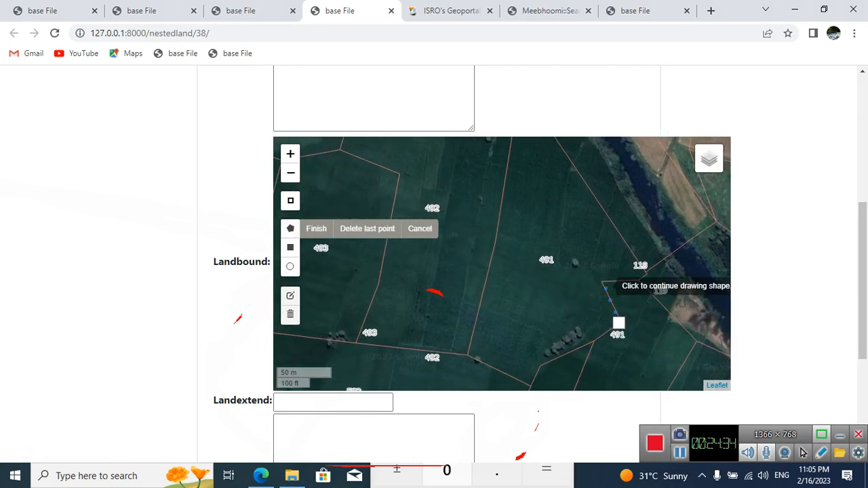
left_click(603, 284)
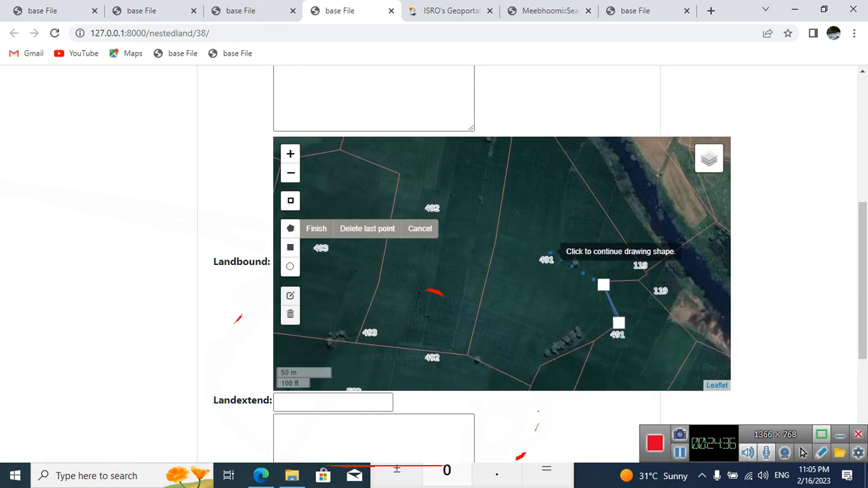
left_click(499, 235)
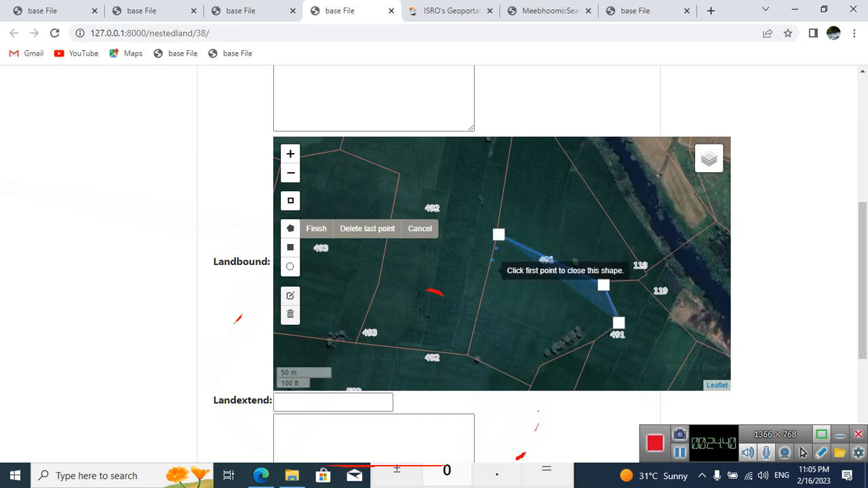
left_click(489, 269)
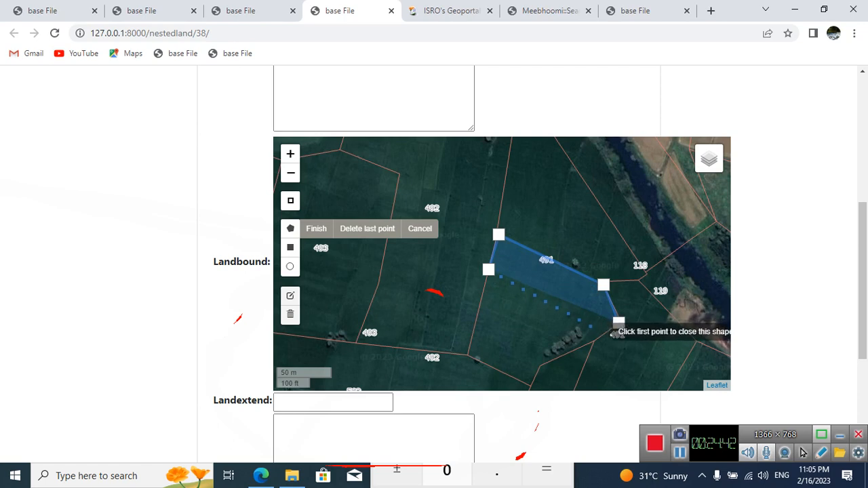
left_click(592, 340)
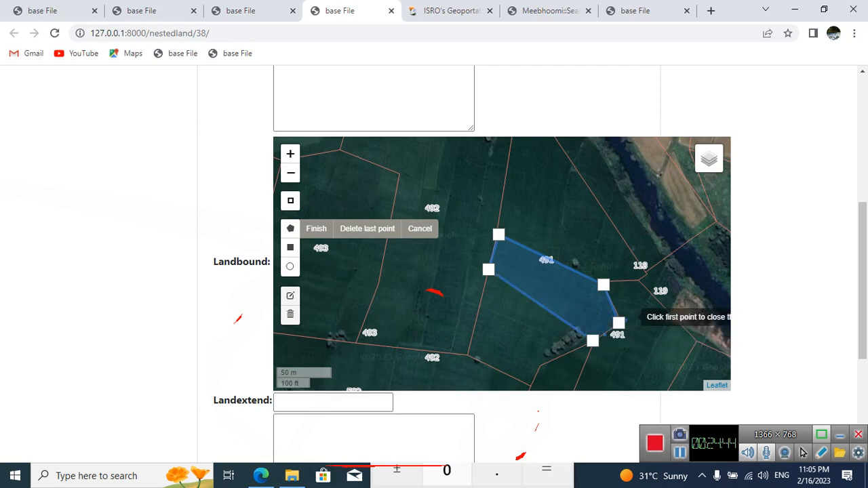
left_click(619, 323)
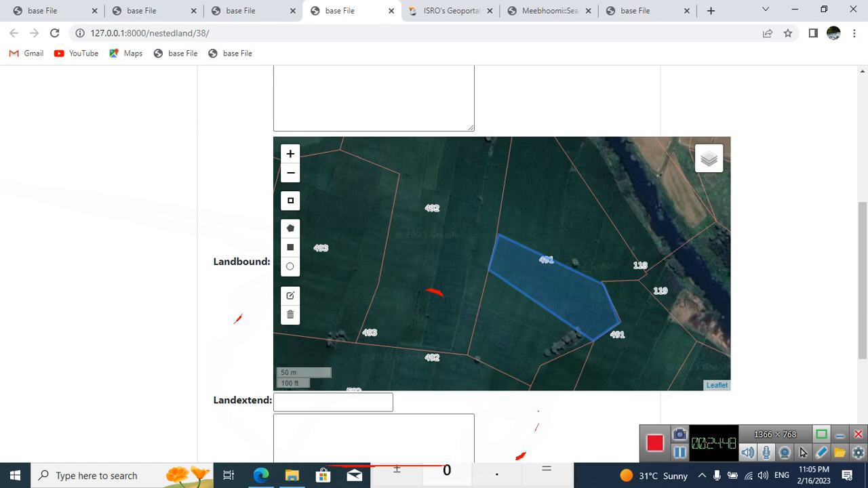
Step: Set the Landextend to 1 and the Remark to none, and post the 491-BP01 record
scroll(472, 258, "down", 2)
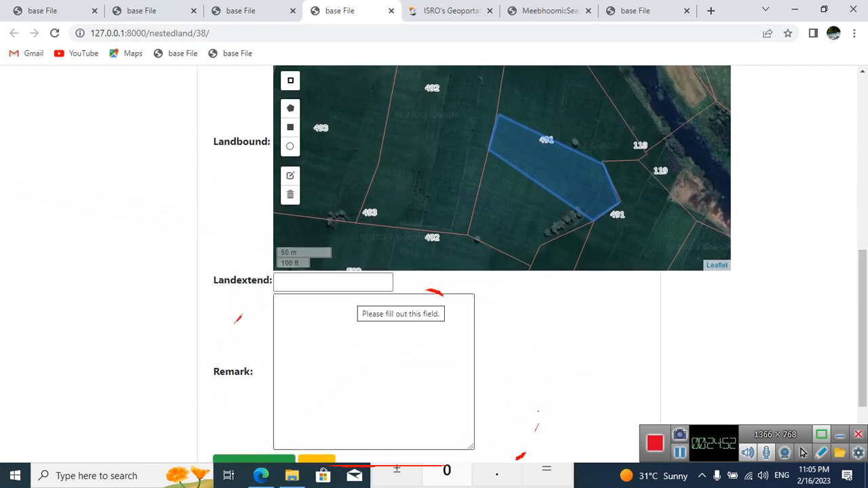
scroll(406, 305, "up", 6)
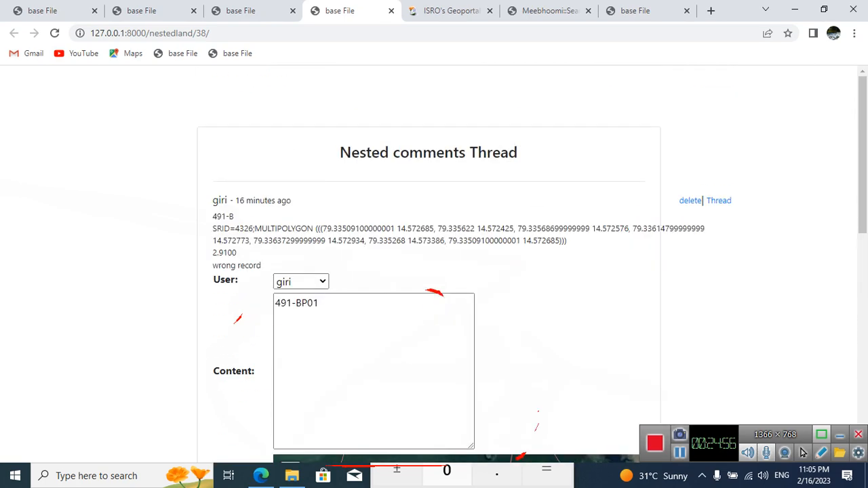
scroll(468, 272, "down", 8)
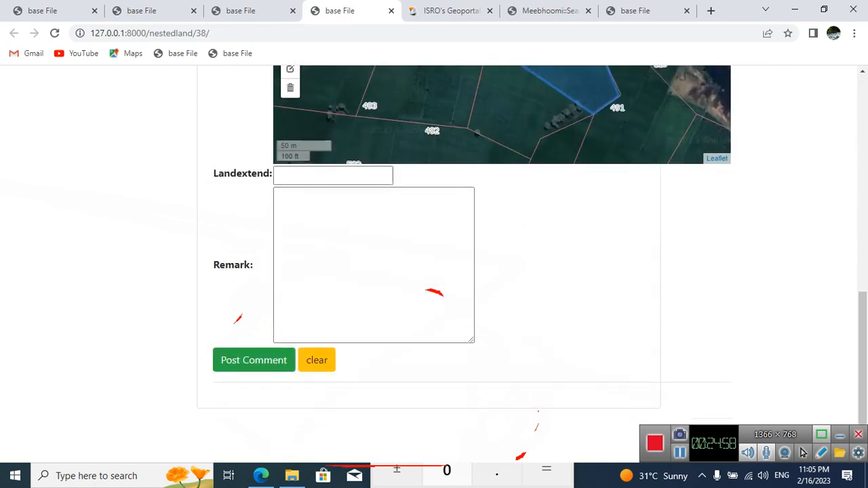
left_click(357, 168)
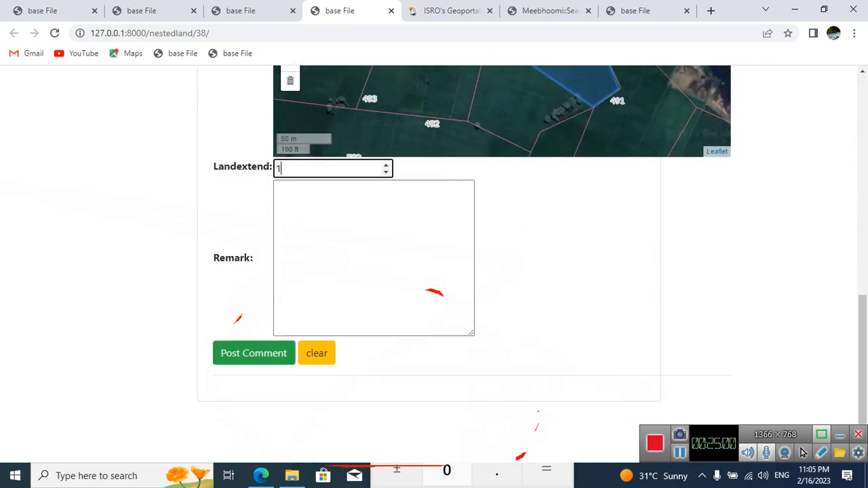
left_click(359, 224)
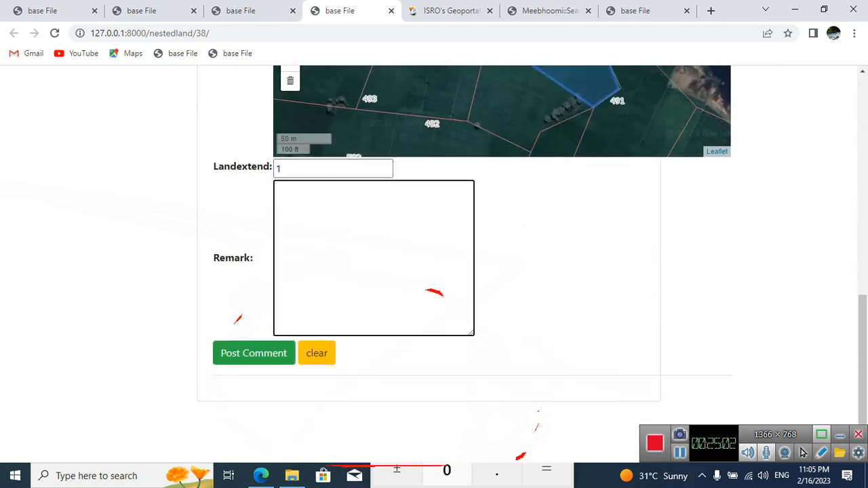
type("none")
left_click(254, 354)
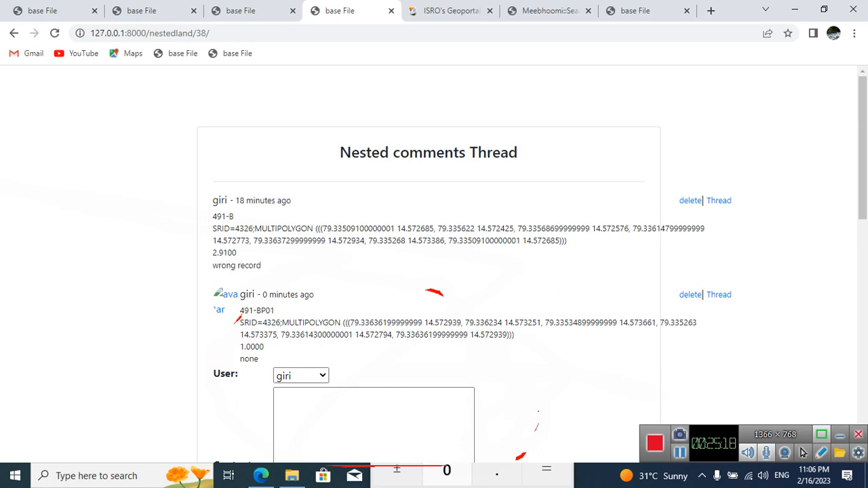
Step: Copy the land number 491-BP01 from the new record and use it to set the next land's Content to 491-BP02
left_click_drag(244, 336, 265, 347)
scroll(434, 292, "down", 3)
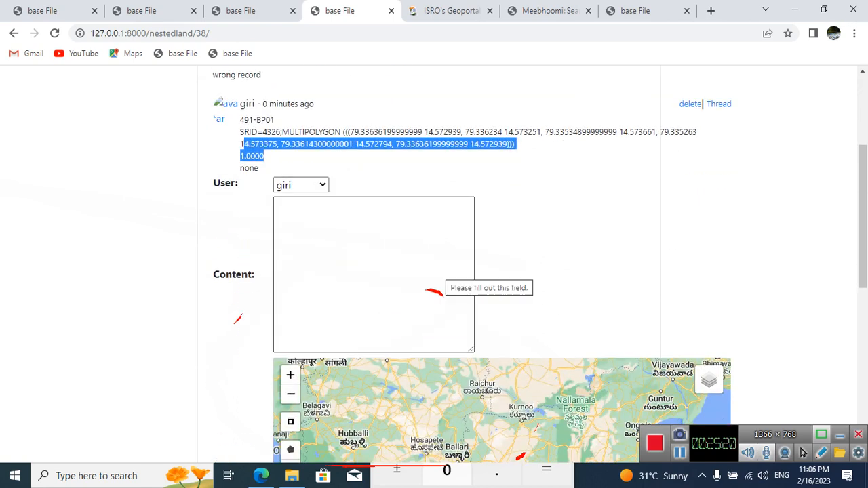
left_click_drag(240, 120, 276, 120)
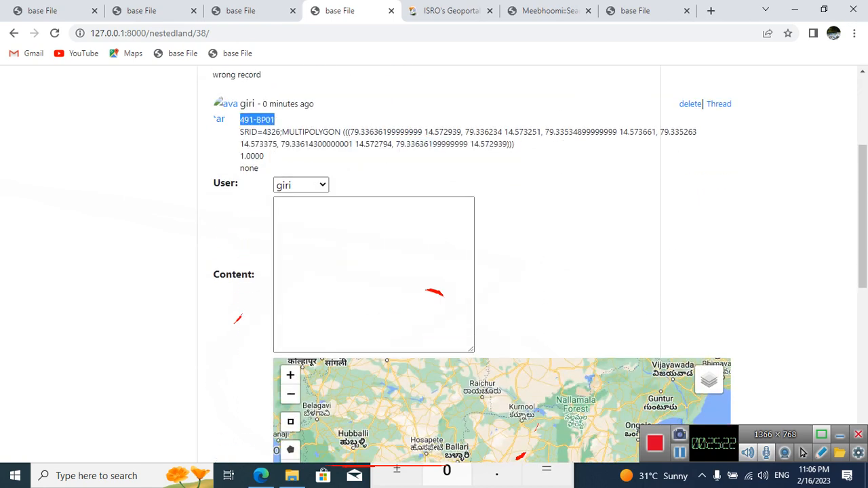
right_click(272, 119)
left_click(296, 130)
left_click(361, 276)
right_click(361, 277)
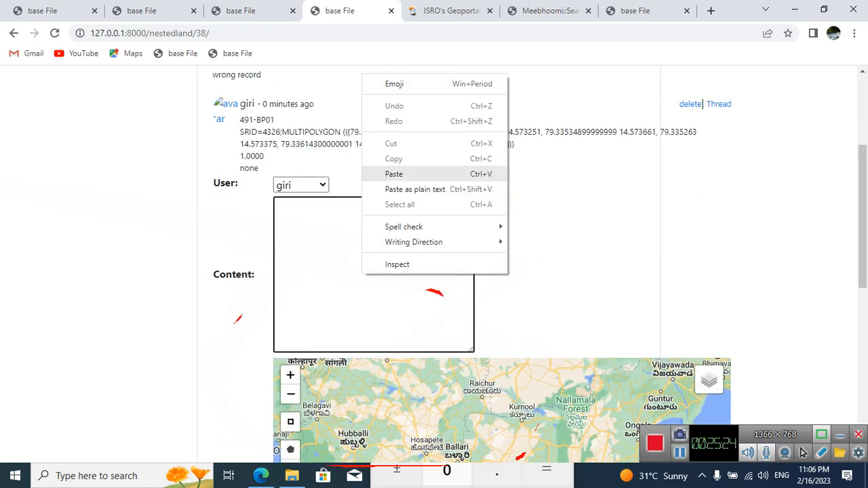
left_click(379, 174)
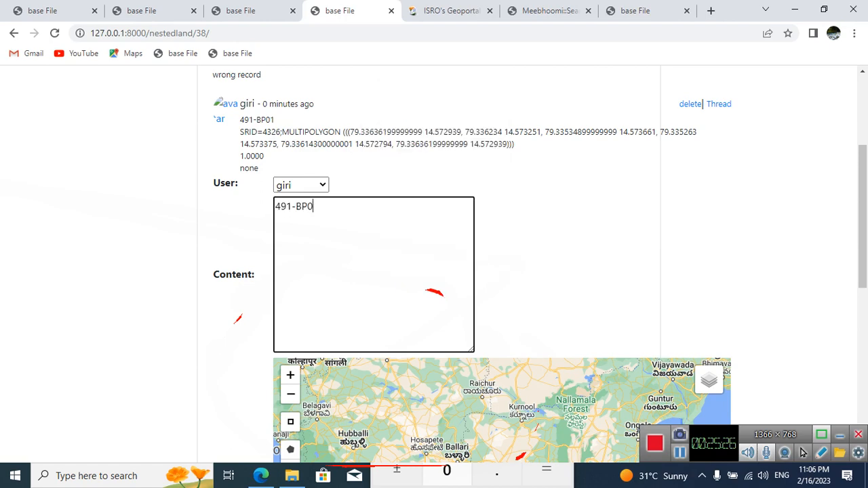
type("2")
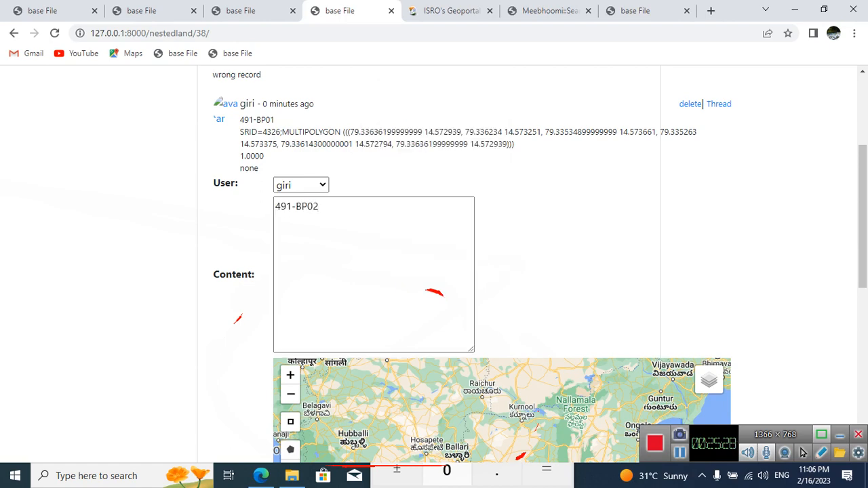
Step: Zoom the Landbound map in to the stream and road crossing southwest of Chilakalamarri and turn on the Raster Data overlay
scroll(434, 272, "down", 2)
scroll(434, 271, "down", 2)
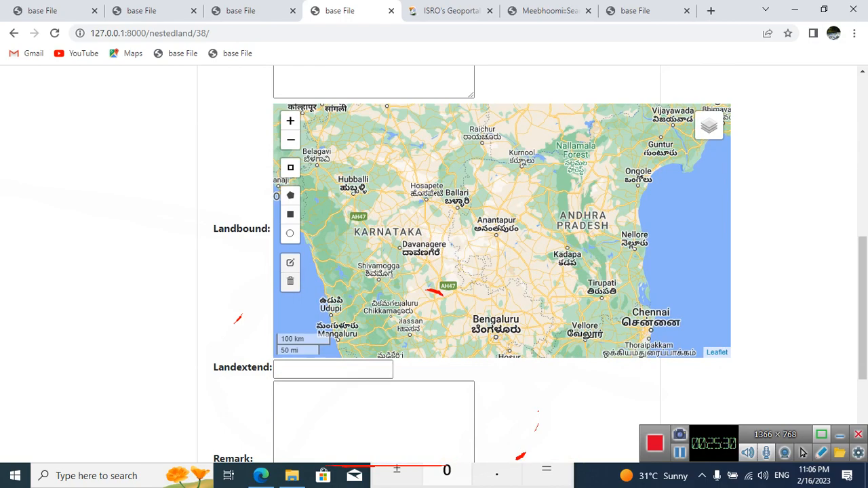
left_click_drag(585, 273, 532, 272)
scroll(533, 269, "up", 2)
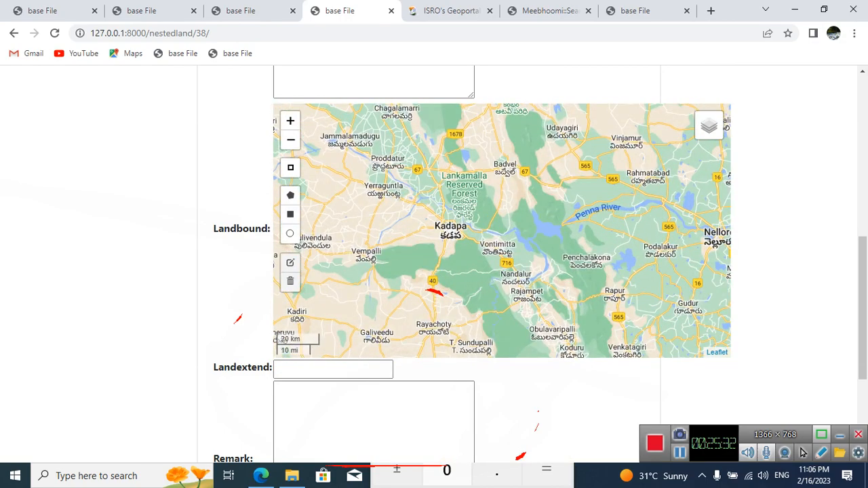
left_click_drag(537, 217, 396, 291)
scroll(506, 240, "up", 1)
scroll(510, 242, "up", 2)
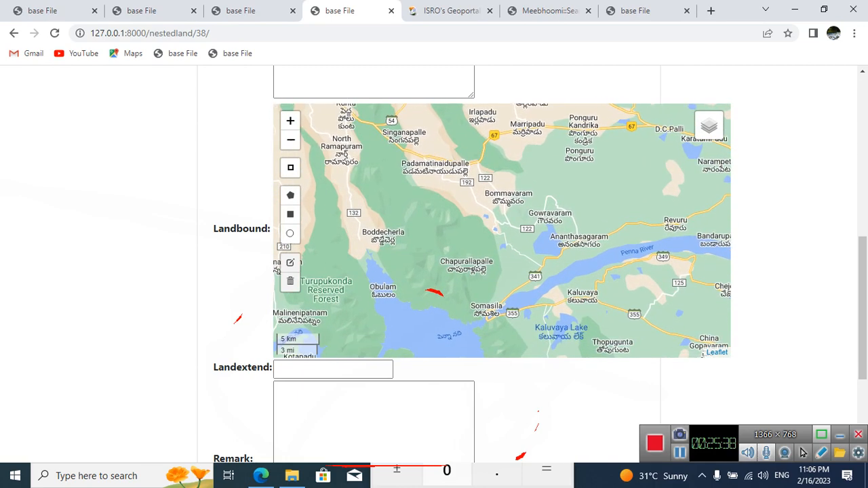
scroll(487, 251, "up", 2)
left_click_drag(487, 252, 430, 328)
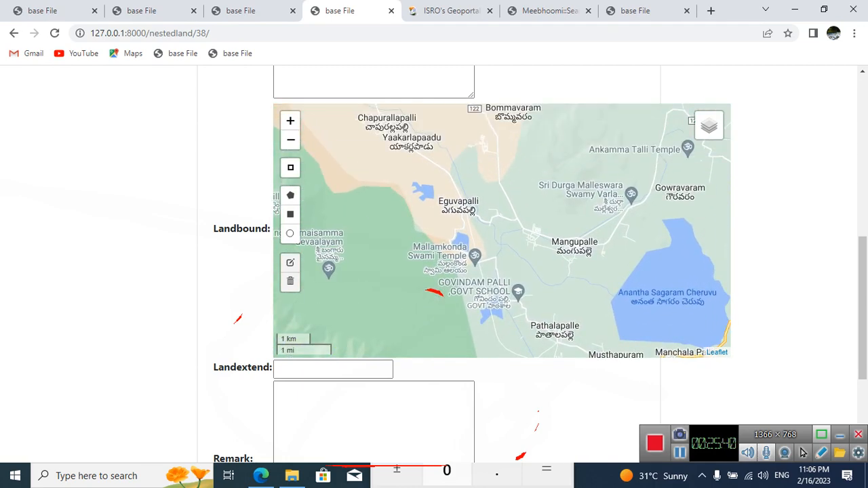
scroll(486, 221, "up", 2)
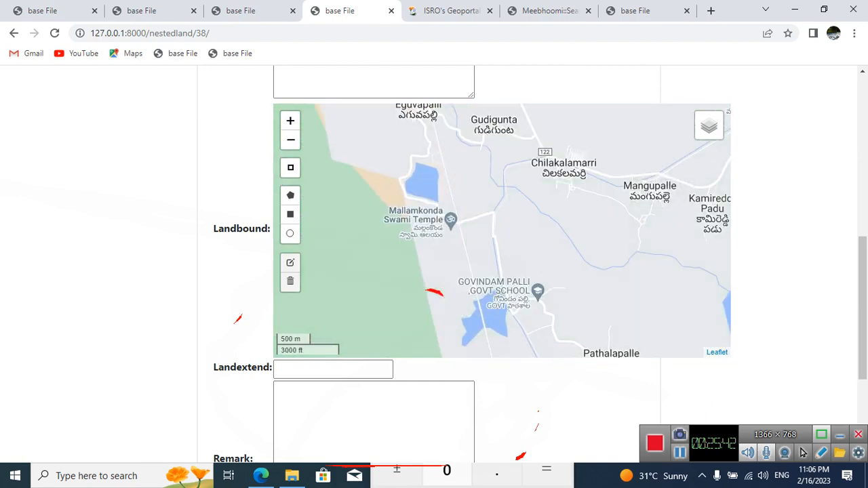
left_click_drag(498, 193, 481, 270)
scroll(493, 247, "up", 1)
scroll(481, 270, "up", 1)
scroll(482, 271, "up", 2)
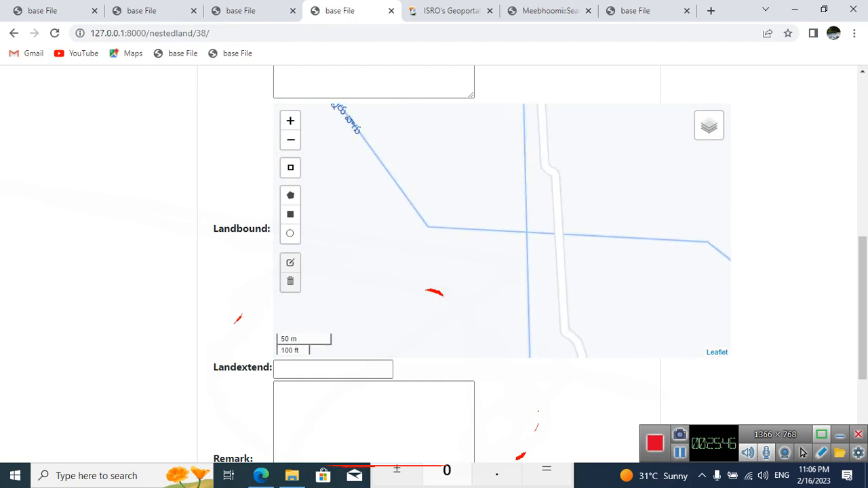
left_click_drag(495, 190, 437, 304)
mouse_move(709, 126)
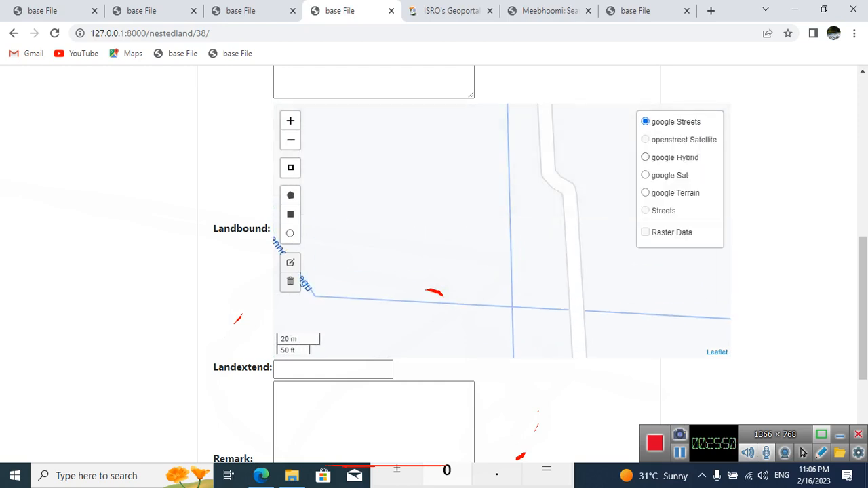
Step: Locate parcel 491 beside the Kethamanneru Vaagu stream on the Landbound map and switch the base layer to google Sat
scroll(645, 234, "down", 2)
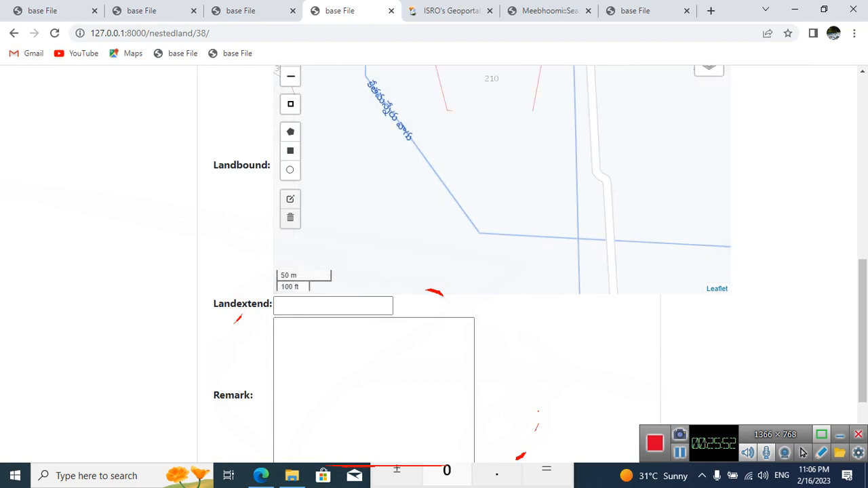
left_click_drag(640, 162, 627, 257)
scroll(502, 179, "down", 2)
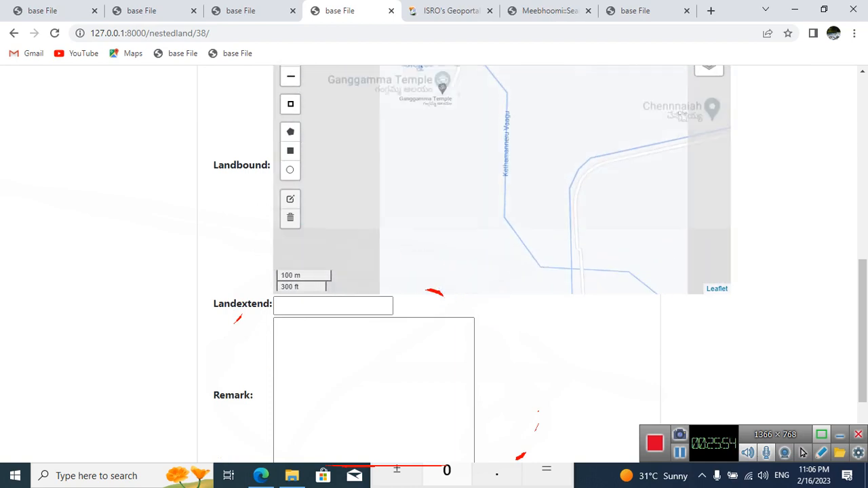
left_click_drag(546, 248, 434, 105)
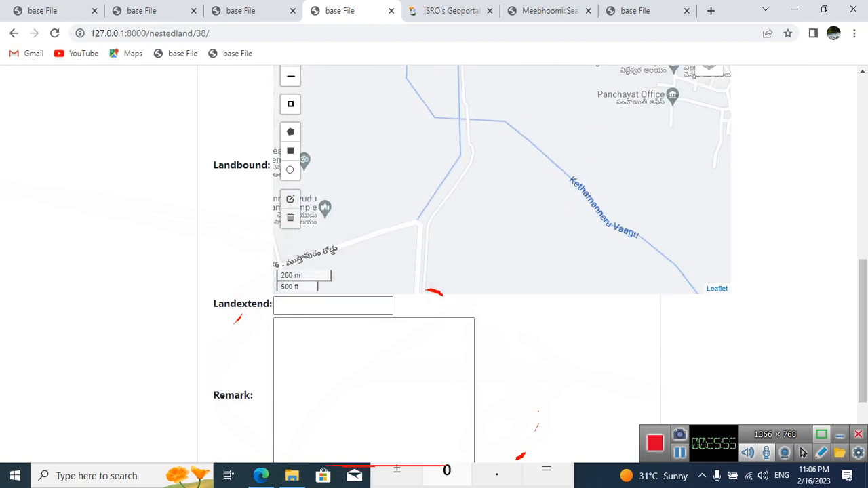
scroll(502, 180, "down", 2)
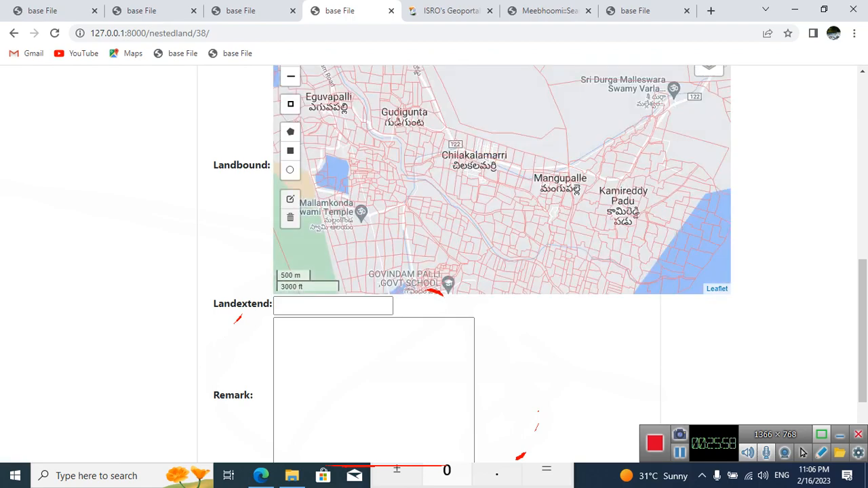
left_click_drag(502, 180, 499, 150)
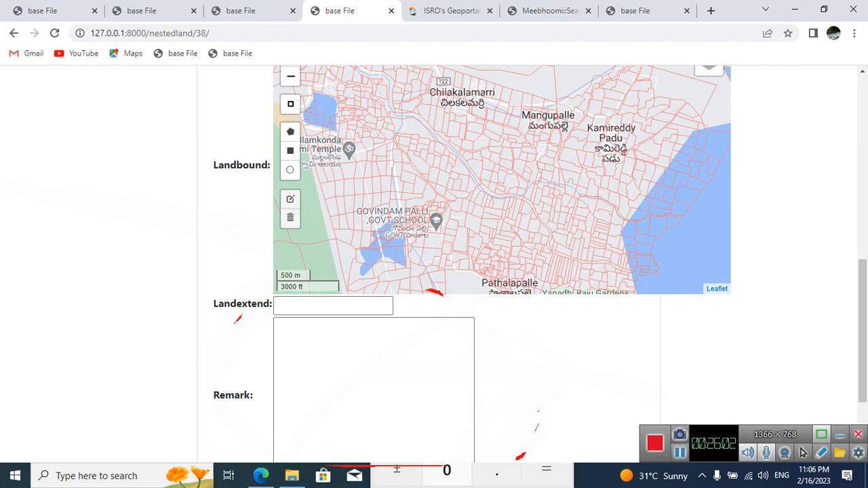
scroll(509, 189, "up", 1)
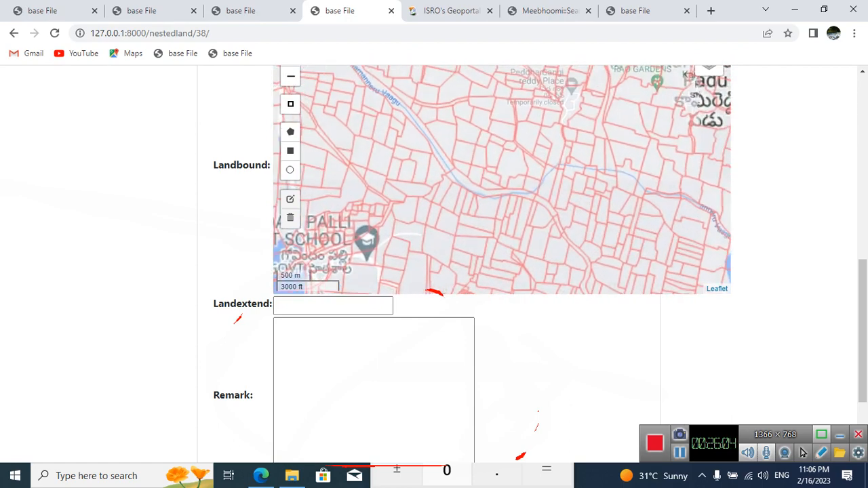
left_click_drag(418, 167, 468, 179)
scroll(469, 179, "up", 1)
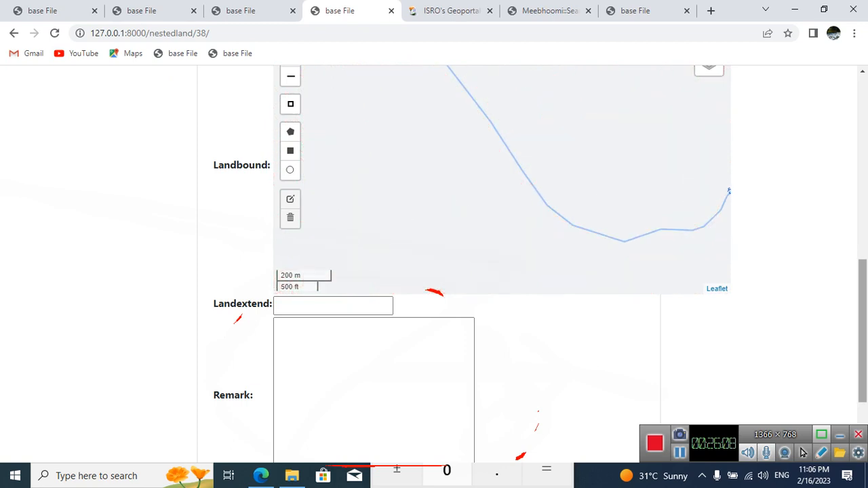
left_click_drag(862, 319, 863, 306)
scroll(526, 237, "up", 1)
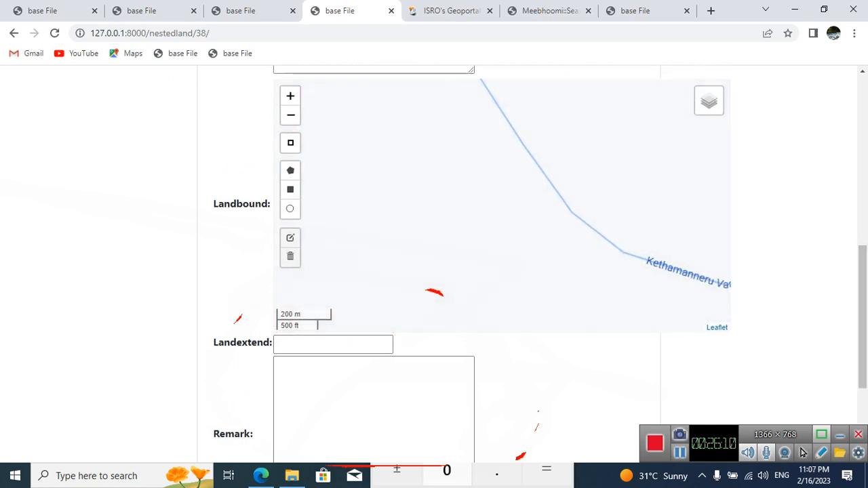
scroll(606, 194, "up", 1)
left_click_drag(606, 194, 706, 220)
mouse_move(708, 101)
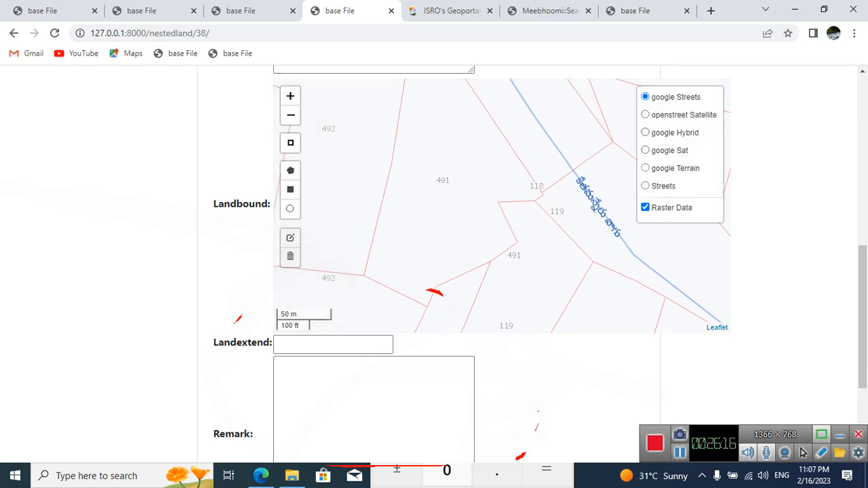
left_click(645, 151)
left_click_drag(515, 204, 541, 220)
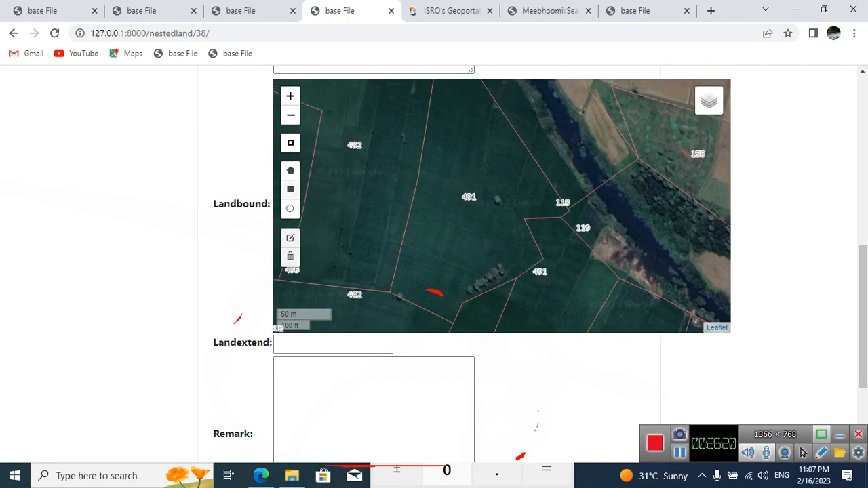
Step: Draw a four-point polygon across parcel 491 from its southeastern edge to its western boundary as the land boundary of 491-BP02
left_click(290, 171)
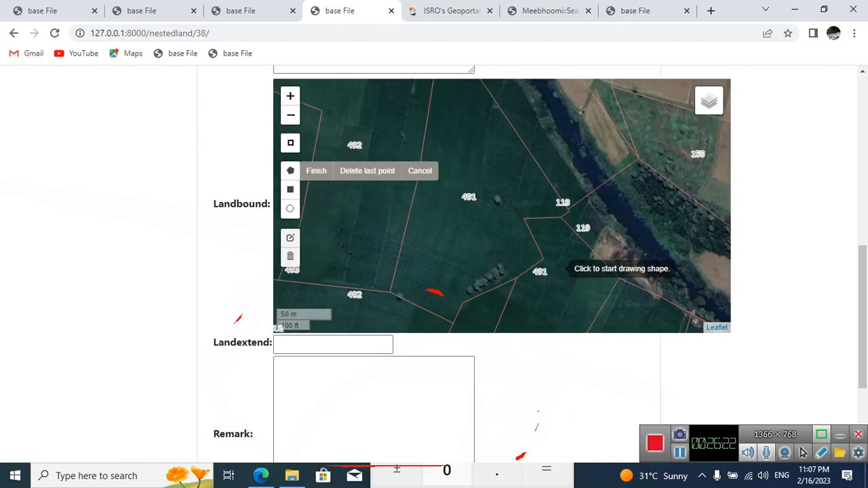
left_click(546, 258)
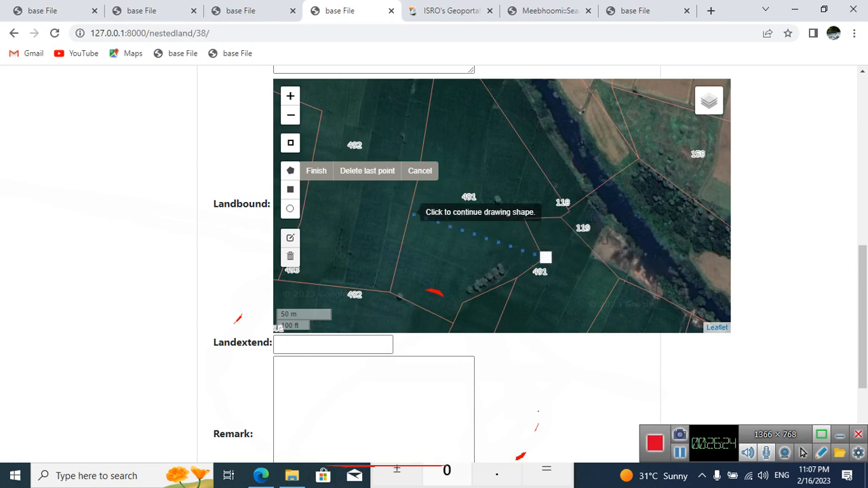
left_click(412, 208)
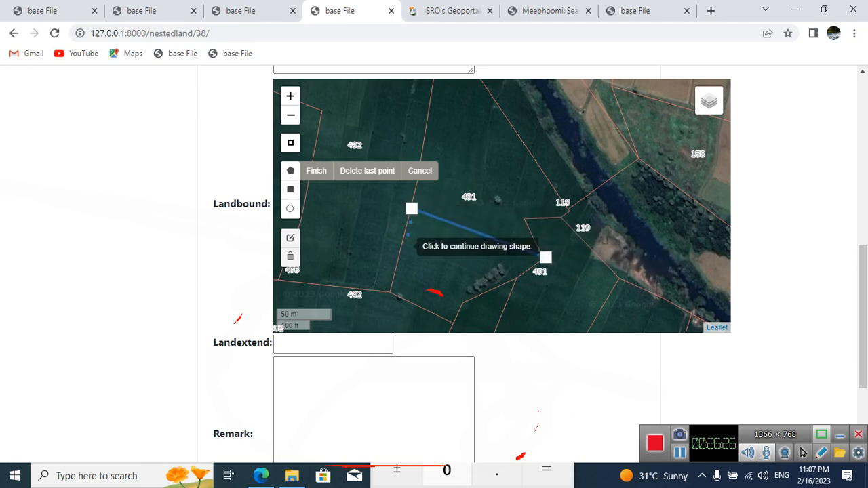
left_click(401, 249)
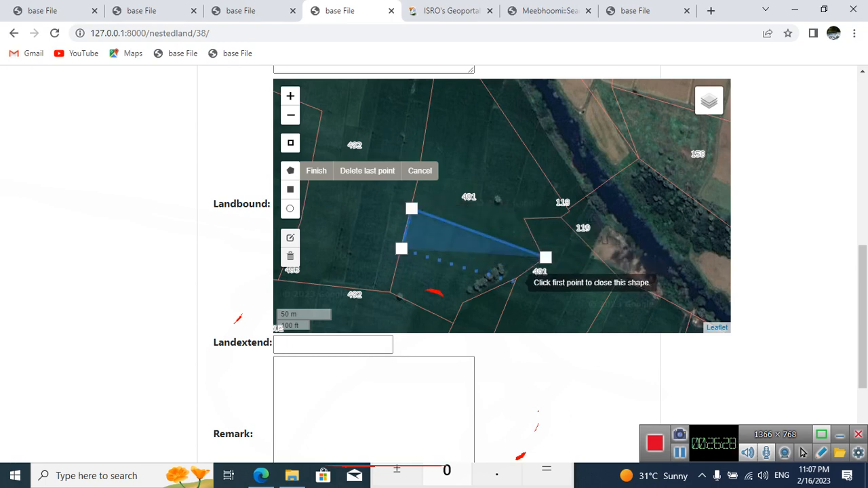
left_click(515, 282)
left_click(546, 258)
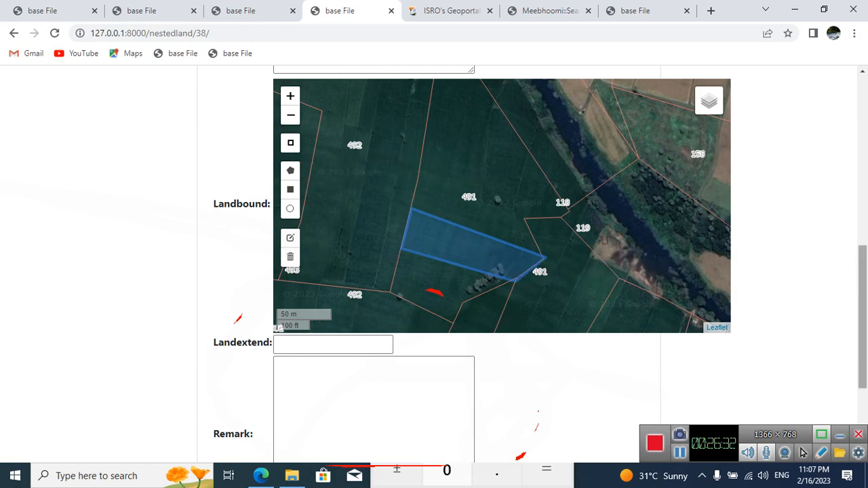
Step: Set the Landextend to 1.0 and the Remark to none, and post the 491-BP02 record
scroll(370, 265, "down", 2)
left_click(352, 208)
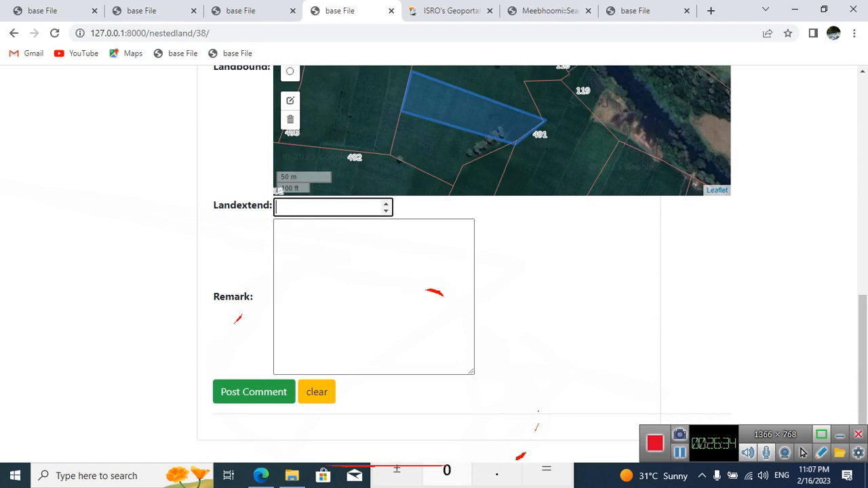
left_click(252, 11)
left_click(347, 11)
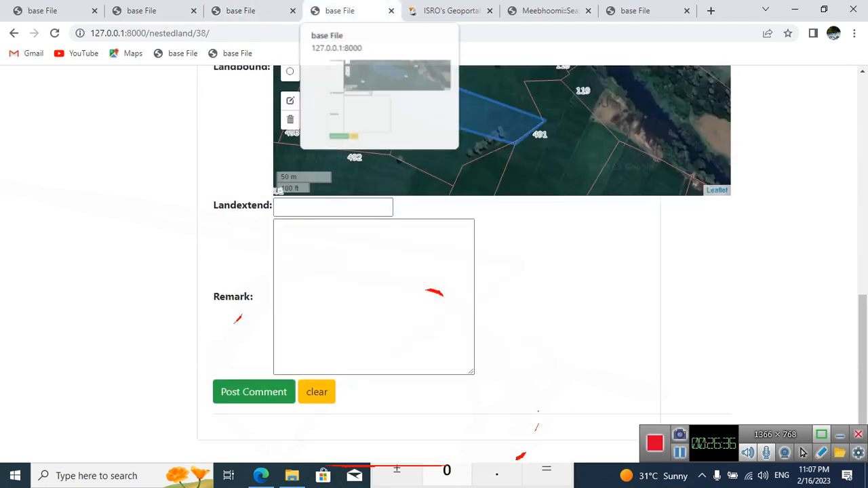
scroll(434, 264, "up", 8)
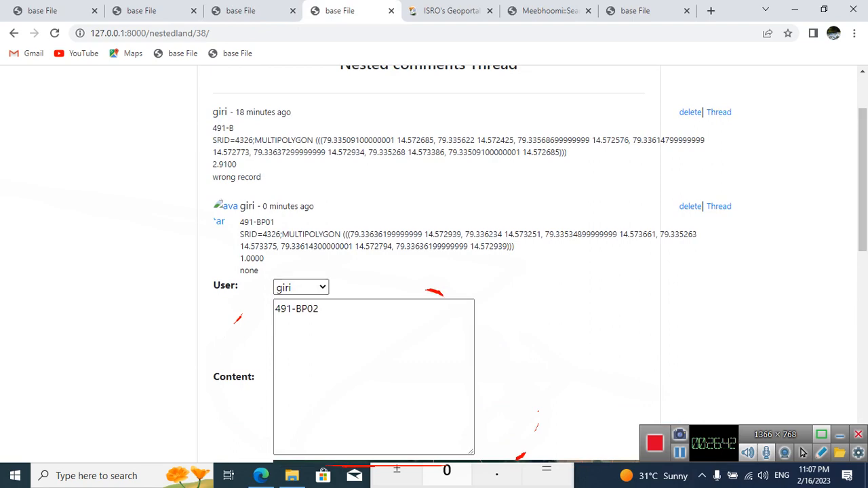
scroll(434, 265, "down", 6)
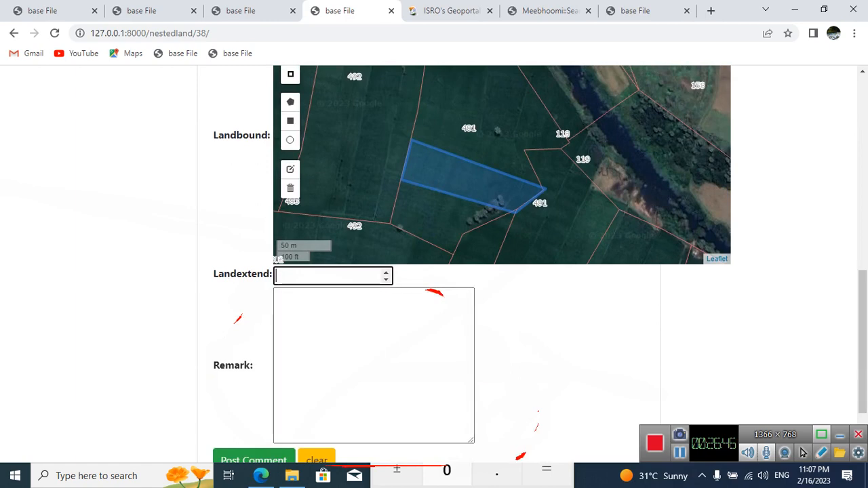
type("1.")
key("Tab")
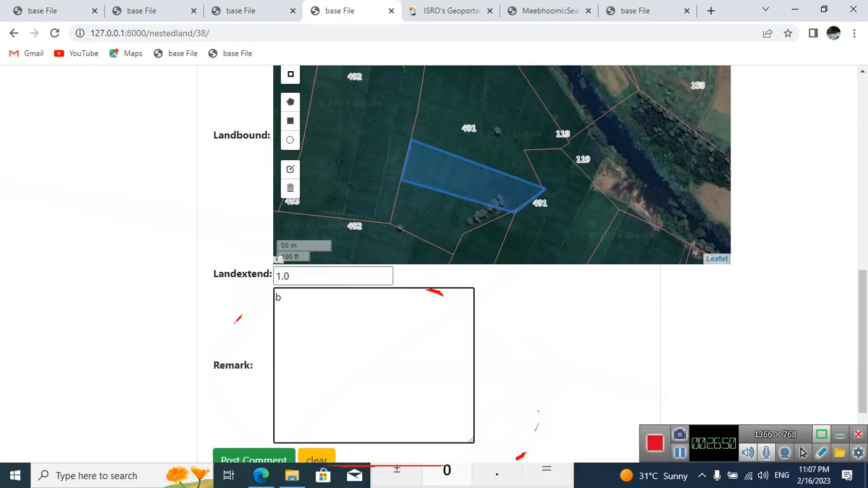
key("BackSpace")
type("none")
scroll(434, 258, "down", 2)
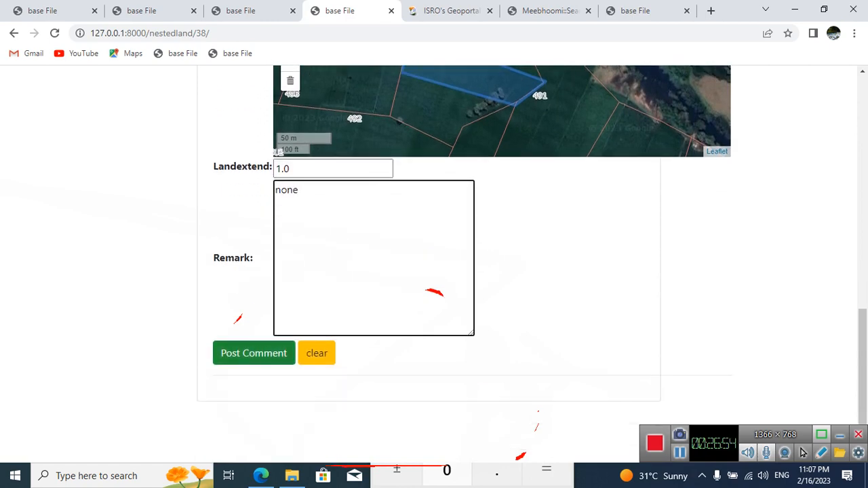
key("Tab")
key("Return")
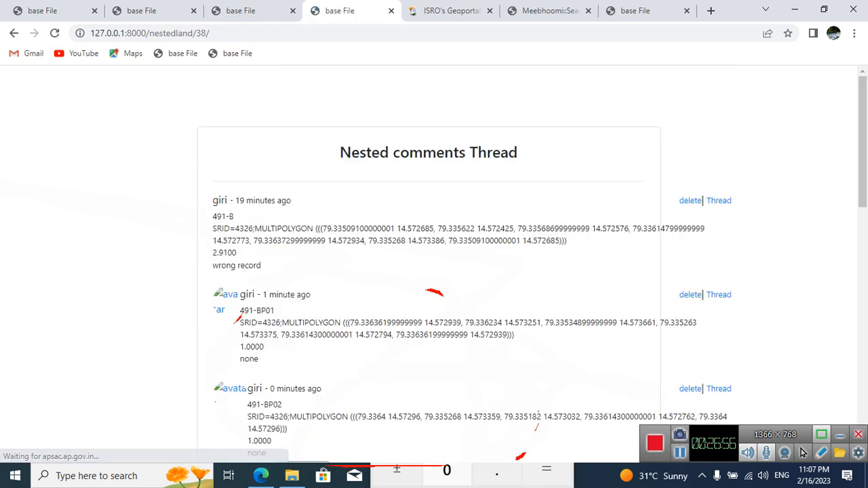
Step: Copy the land number 491-BP02 from the new record and use it to set the next land's Content to 491-BP03
scroll(434, 271, "down", 3)
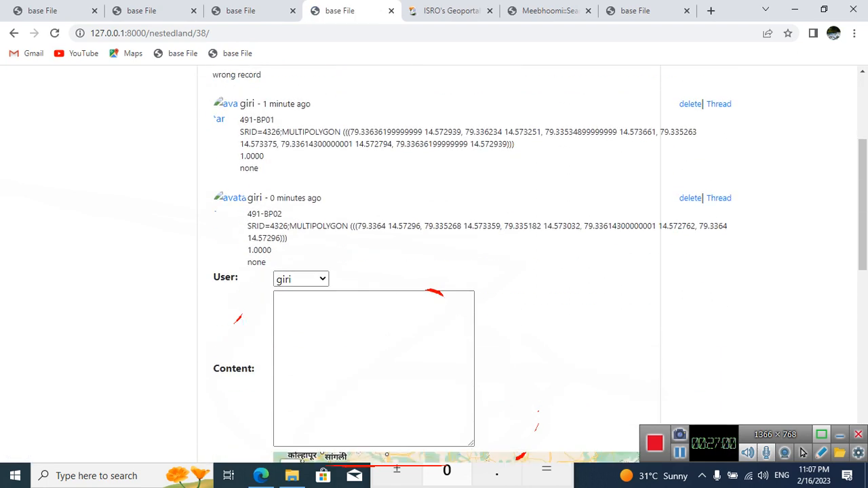
left_click_drag(282, 213, 247, 213)
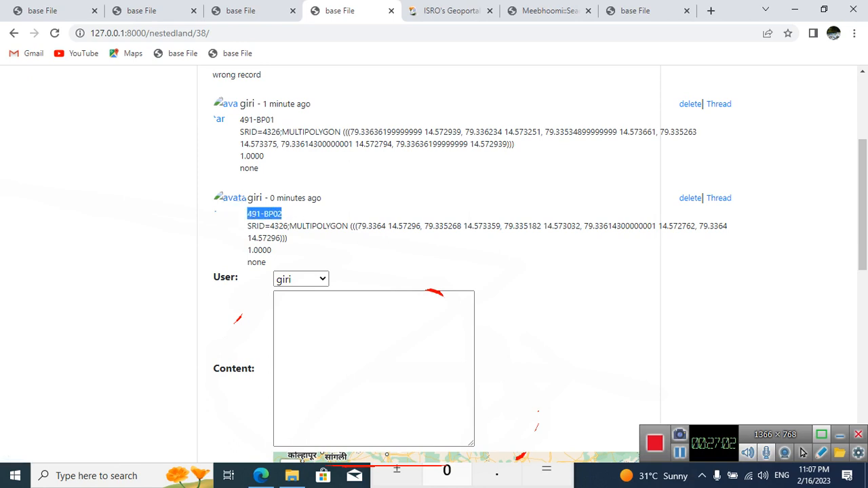
right_click(258, 216)
left_click(274, 226)
left_click(350, 316)
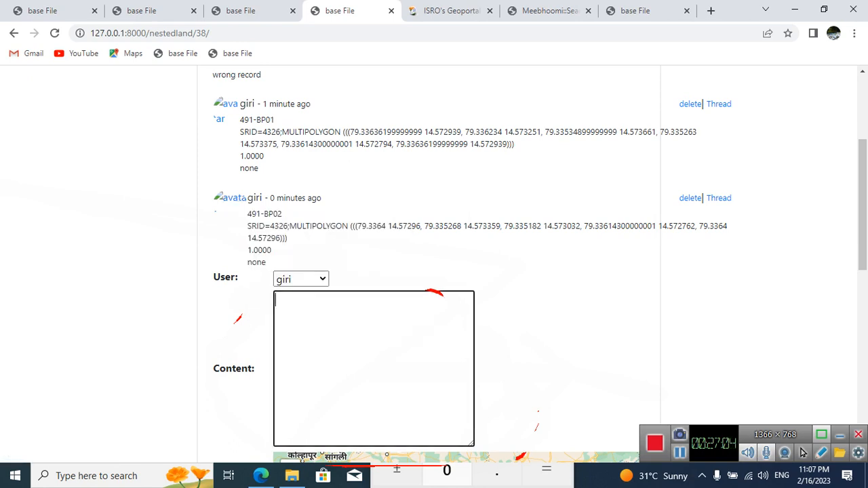
right_click(350, 317)
left_click(382, 215)
key("BackSpace")
type("3")
Step: Check the land extents recorded for 491-BP01 and 491-BP02 in the thread
scroll(434, 271, "up", 1)
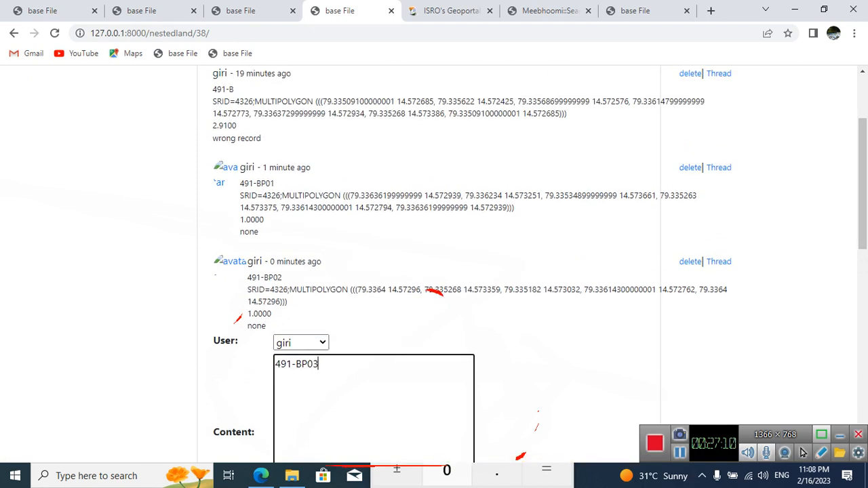
double_click(251, 220)
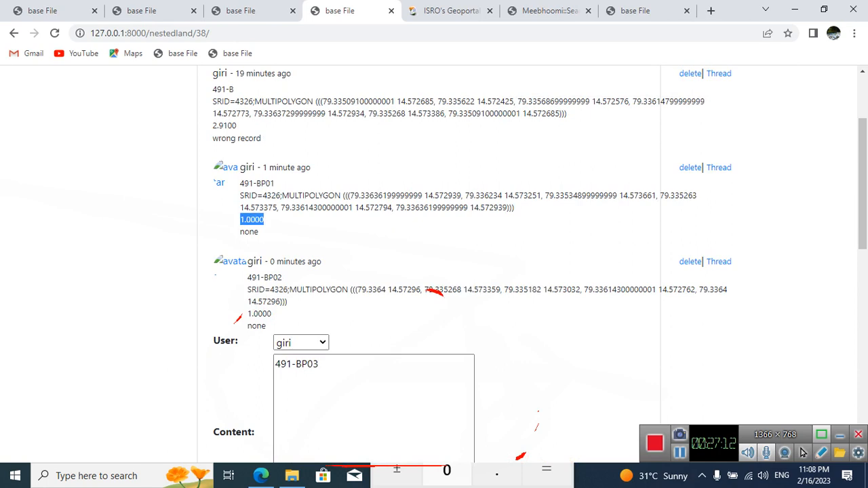
left_click_drag(272, 314, 240, 264)
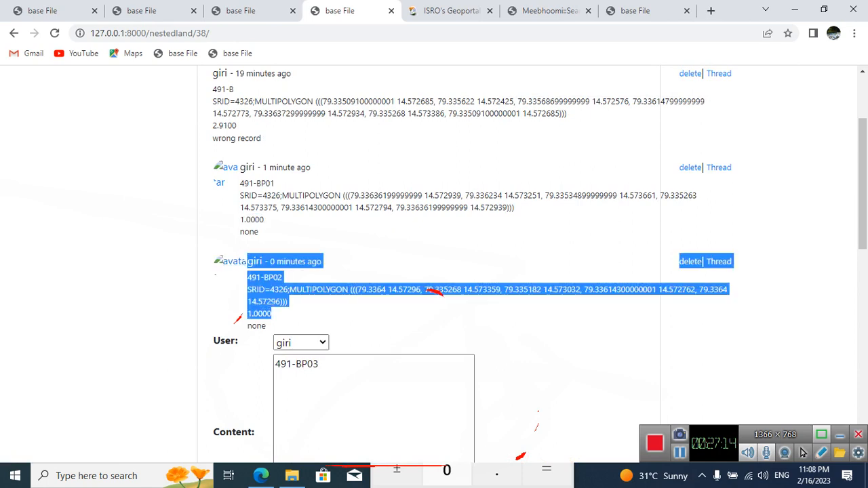
left_click(274, 315)
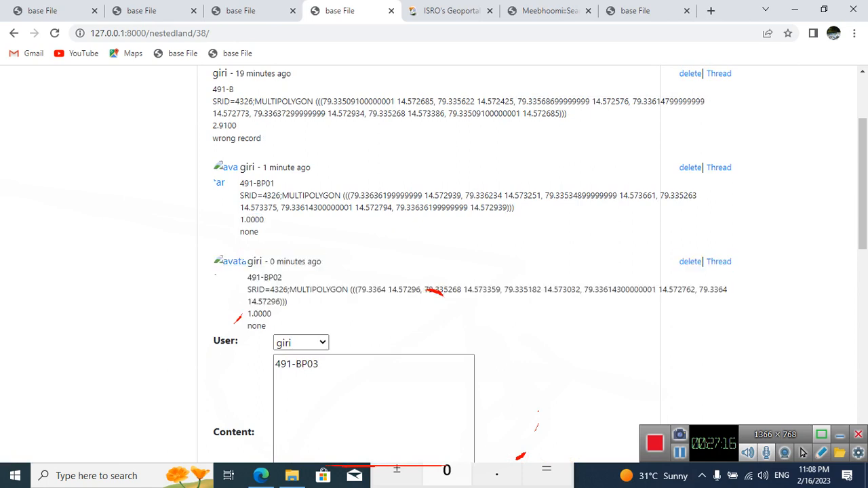
Step: Locate parcel 491 on the Landbound map, compare it with the Bhuvan cadastral map, and set the base layer to google Sat
scroll(468, 265, "down", 5)
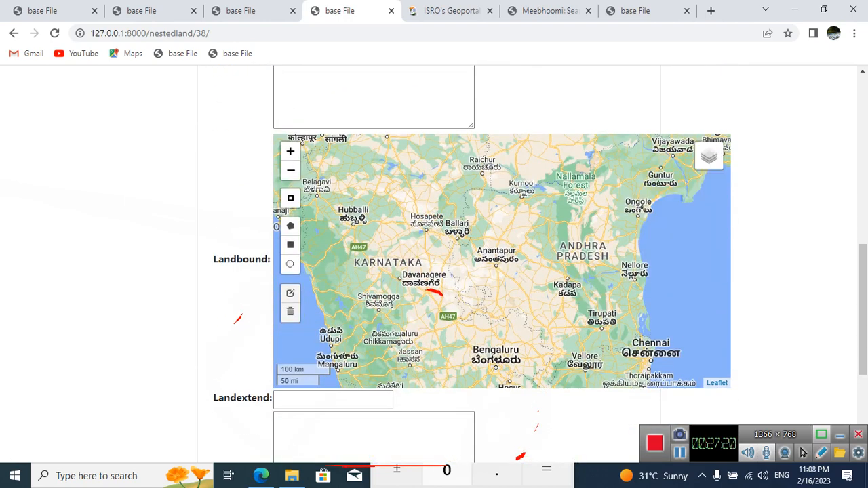
left_click_drag(553, 271, 470, 278)
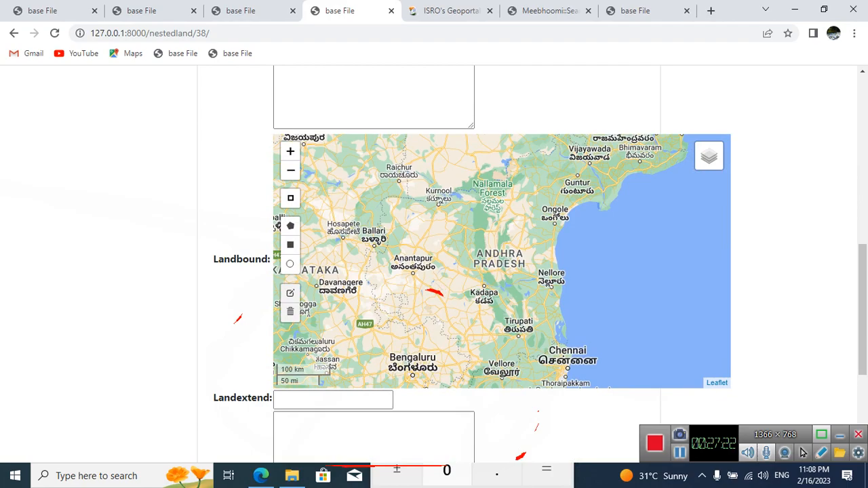
scroll(516, 298, "up", 2)
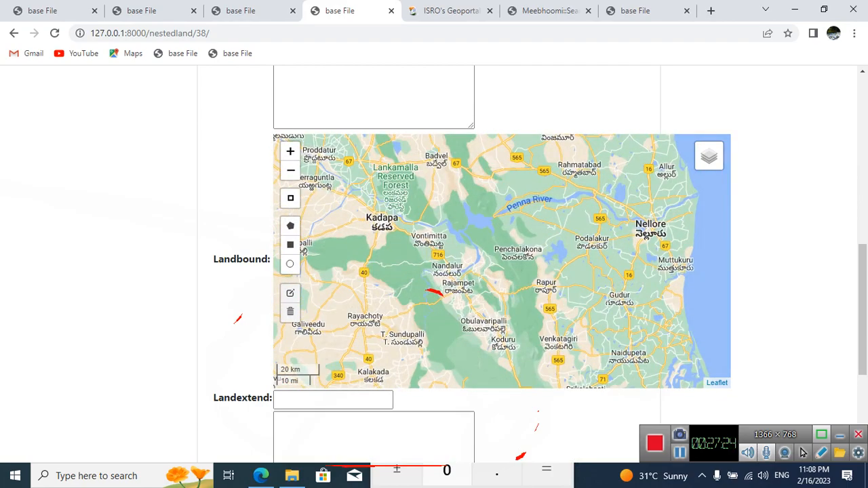
scroll(434, 292, "up", 4)
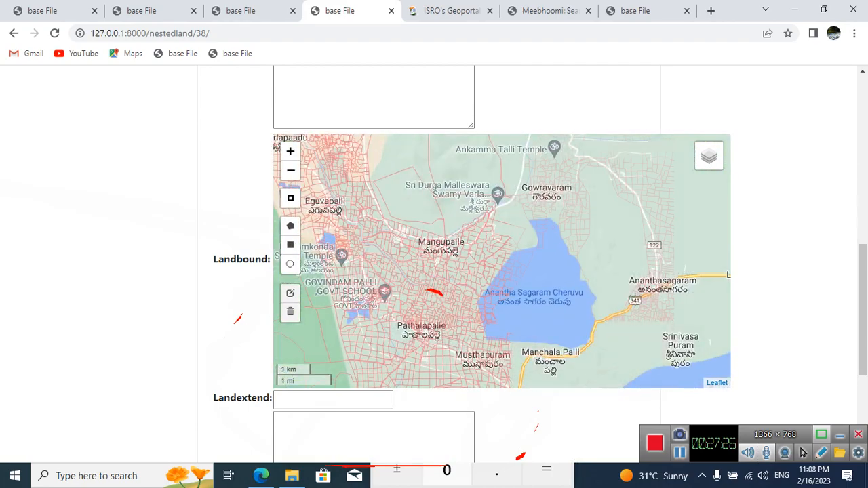
scroll(434, 293, "up", 1)
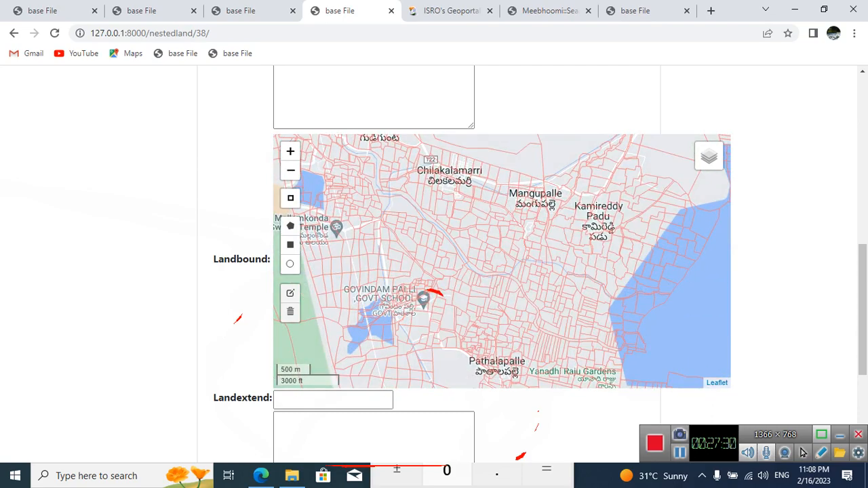
scroll(546, 248, "up", 1)
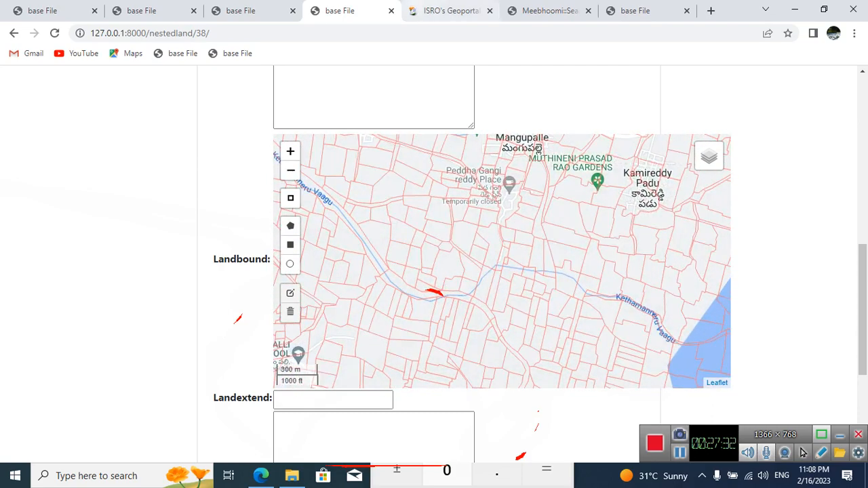
left_click(434, 11)
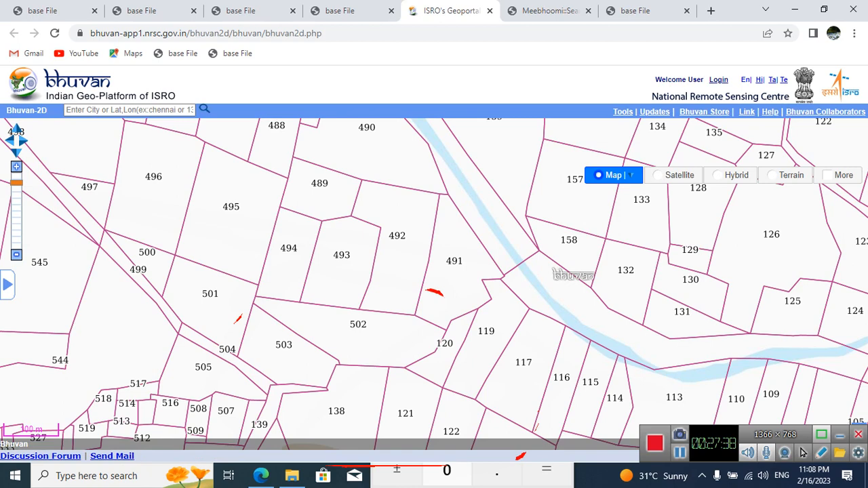
left_click(349, 10)
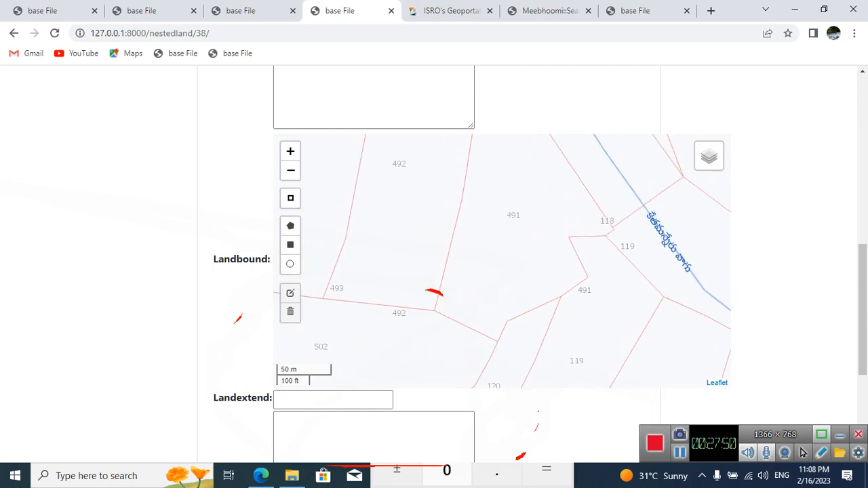
mouse_move(709, 156)
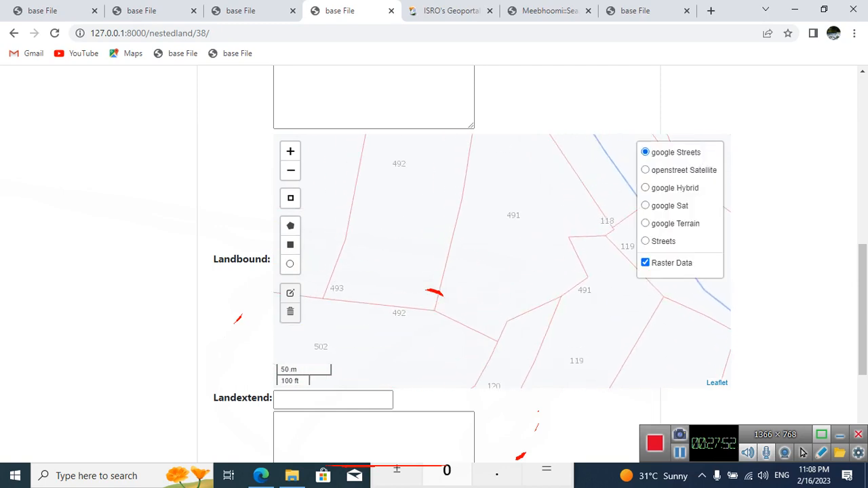
left_click(645, 206)
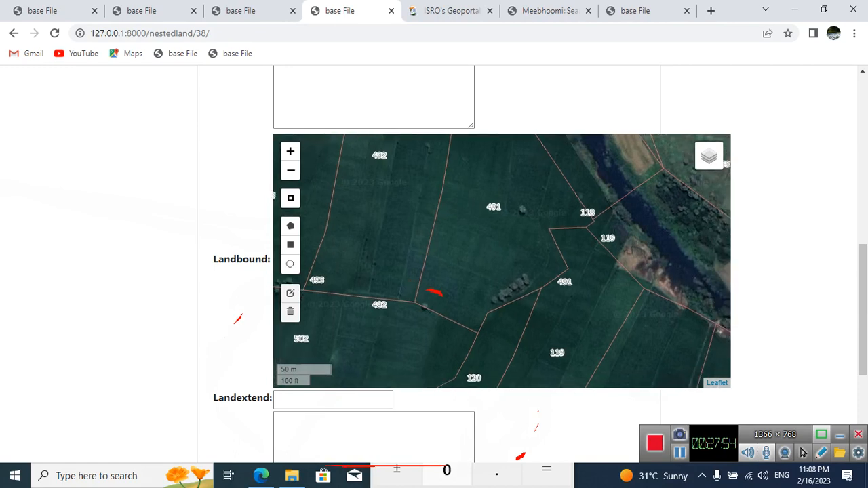
Step: Draw a five-point polygon over the southern end of parcel 491 as the land boundary of 491-BP03
left_click(291, 225)
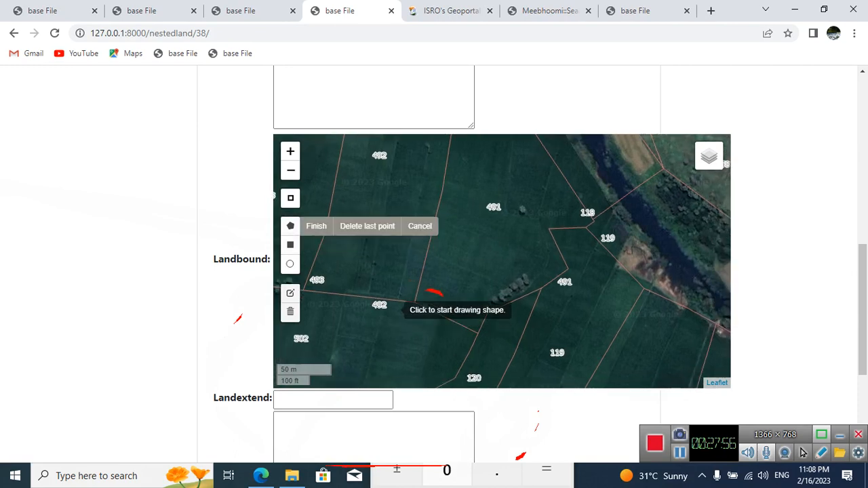
left_click(417, 302)
left_click(425, 256)
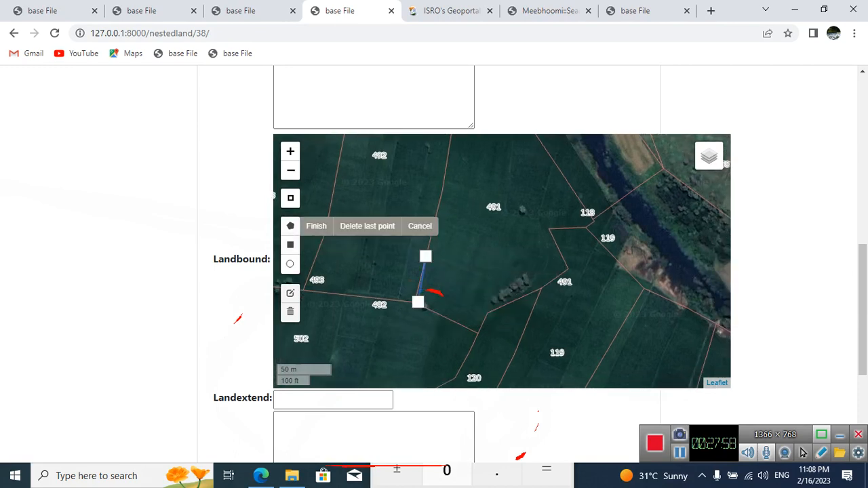
left_click(525, 296)
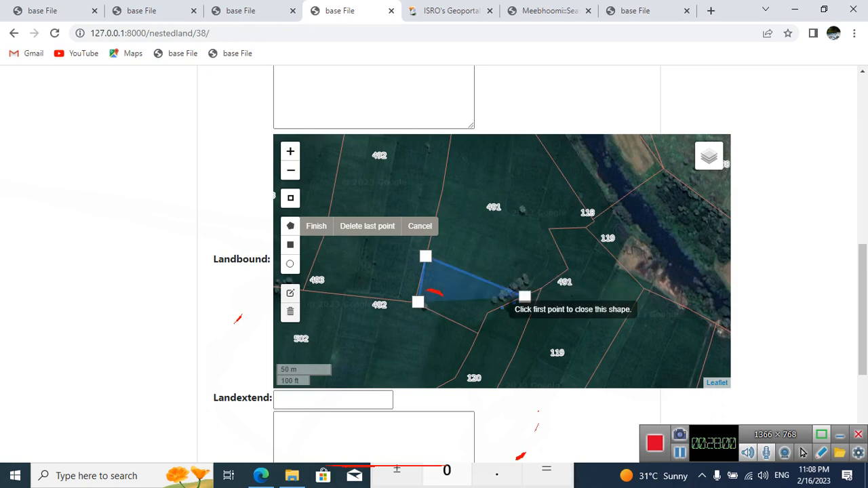
left_click(491, 310)
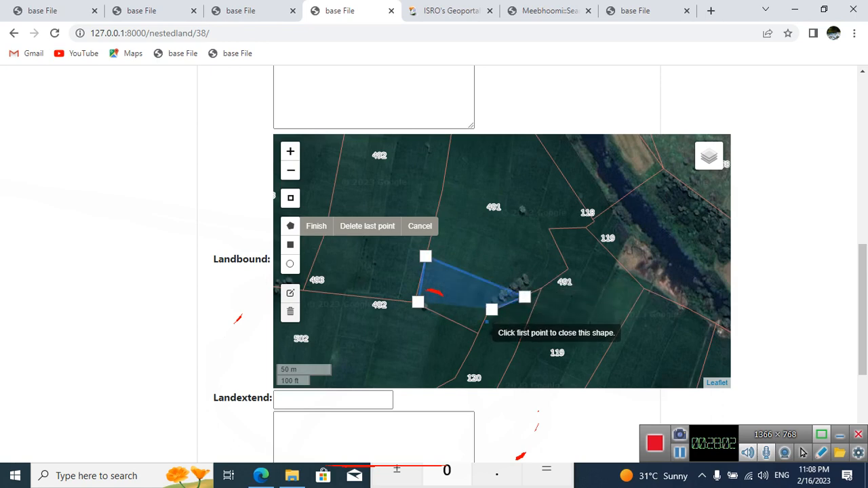
left_click(480, 332)
left_click(418, 302)
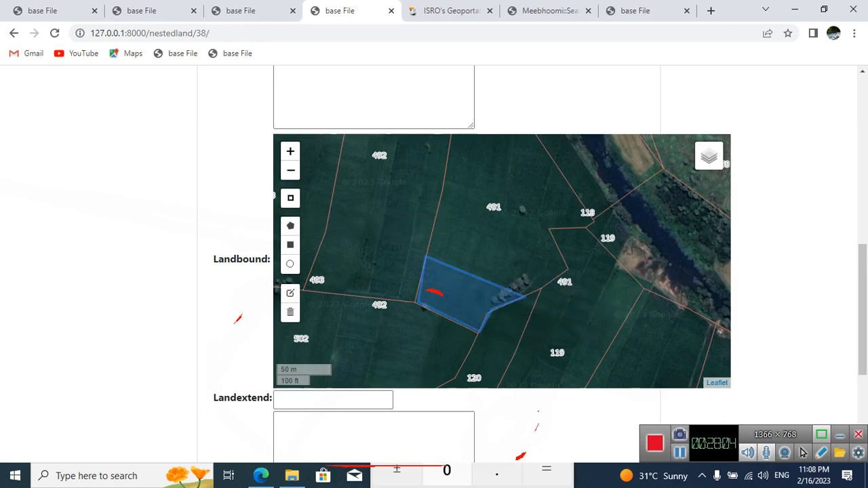
Step: Move the polygon's southwestern and southernmost corners onto the parcel 491 boundary lines and save the edited shape
scroll(502, 271, "down", 1)
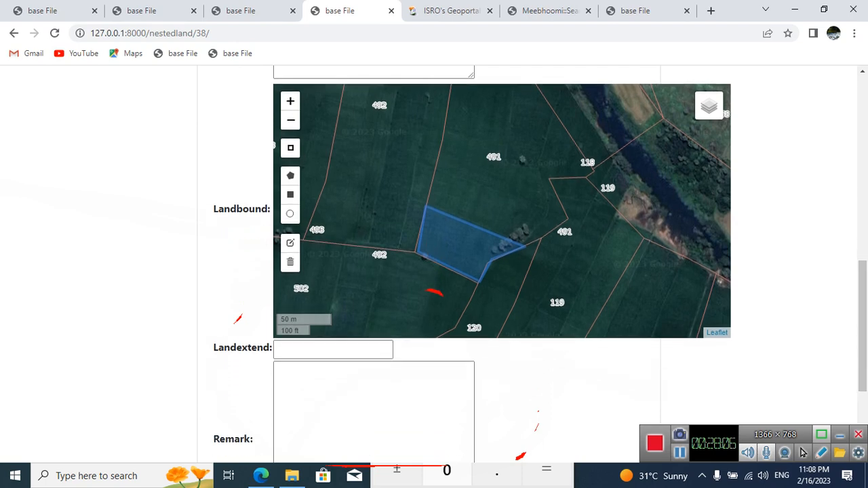
left_click(290, 242)
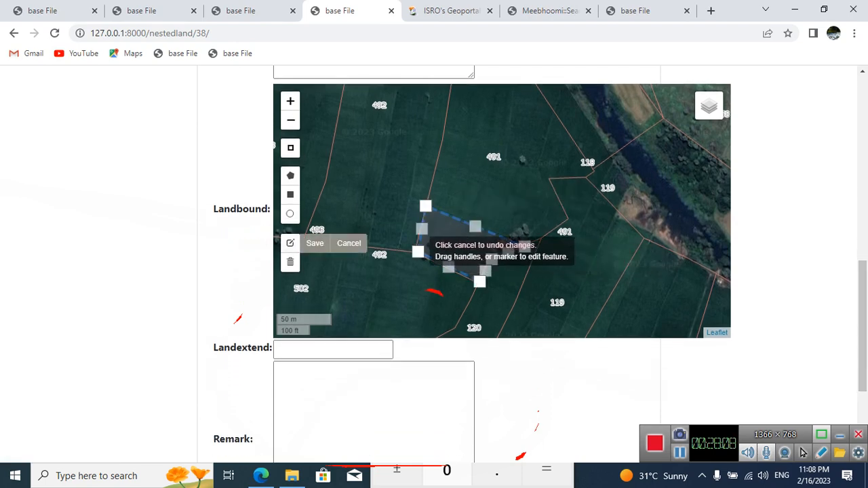
left_click_drag(418, 252, 415, 252)
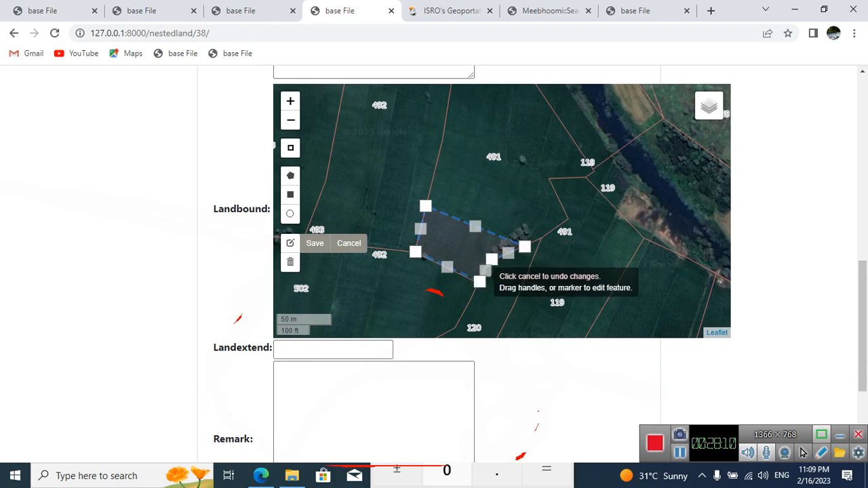
left_click_drag(479, 290, 475, 284)
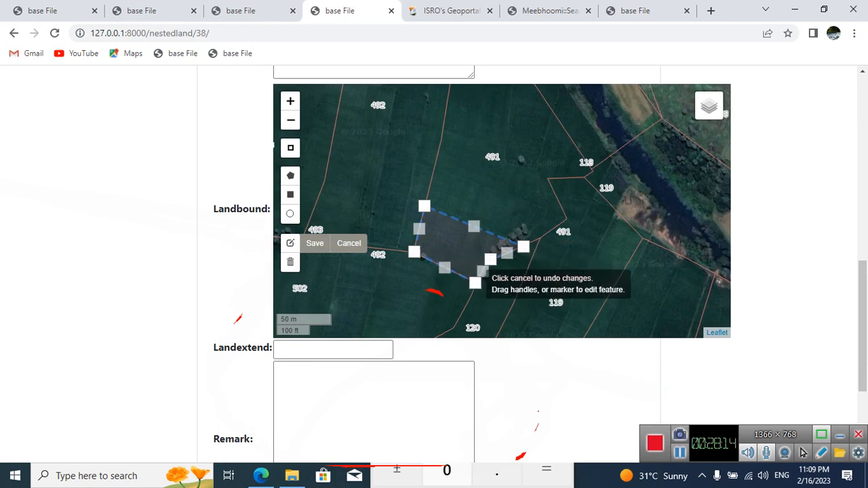
left_click(314, 243)
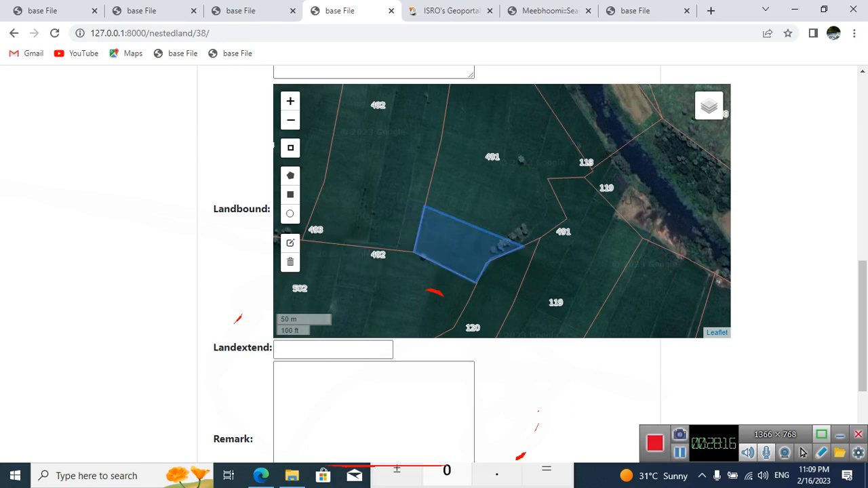
Step: Set the Landextend of 491-BP03 to 0.91
scroll(802, 453, "up", 2)
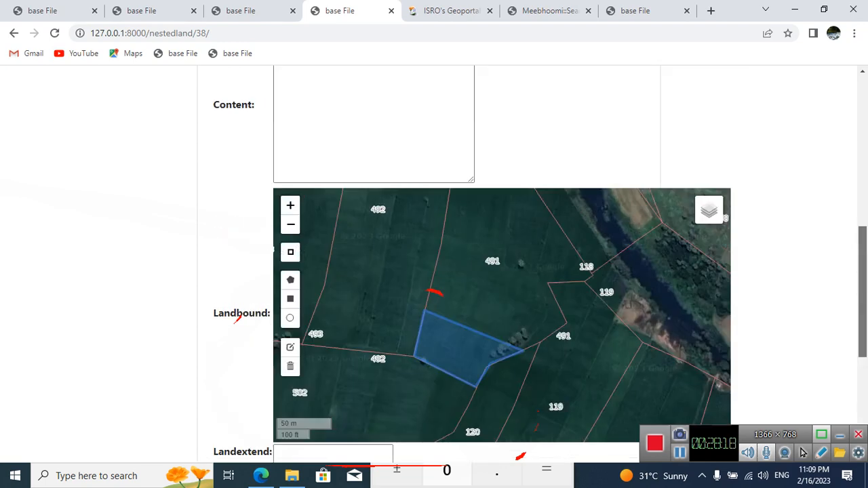
scroll(502, 271, "up", 2)
scroll(502, 271, "down", 6)
left_click(352, 298)
left_click(332, 233)
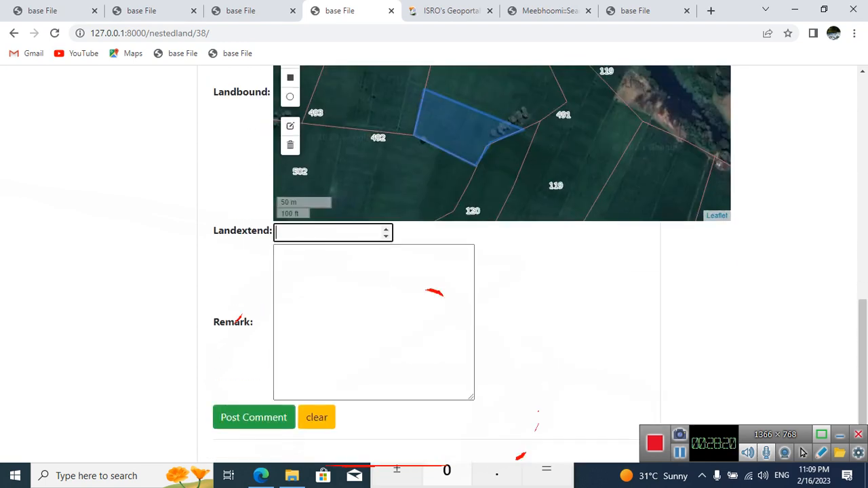
type("0")
key("Return")
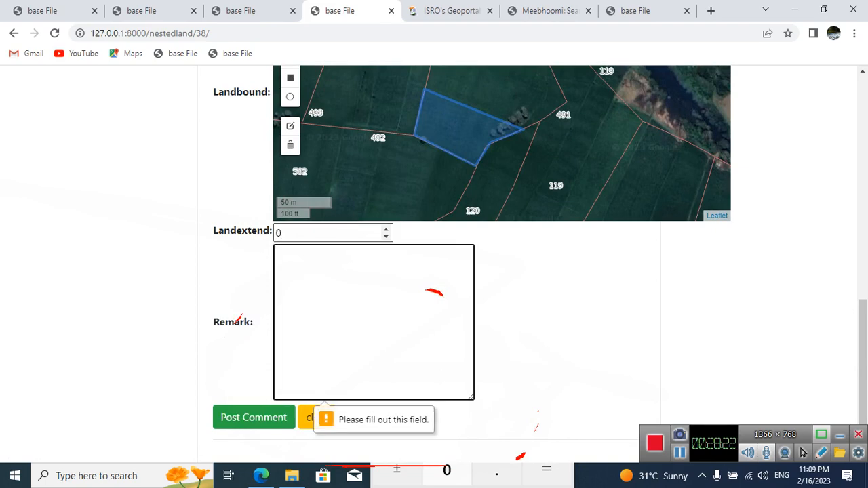
left_click(326, 232)
type(".01")
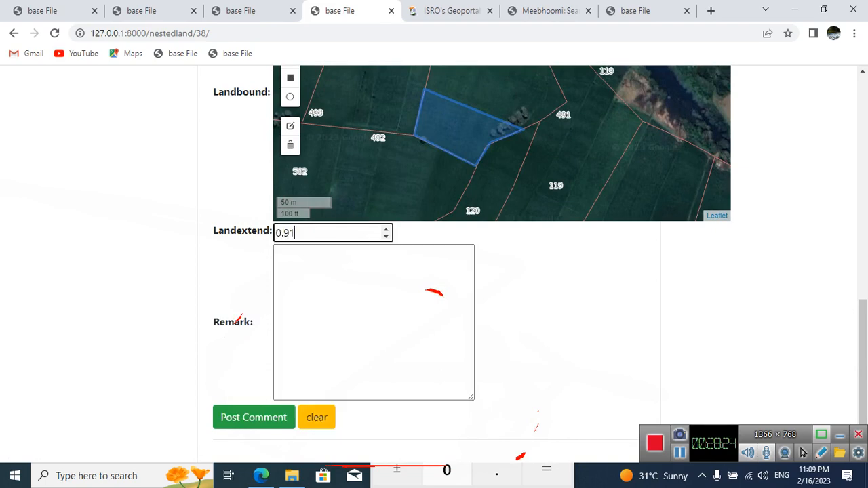
Step: Check the Content entry against the earlier nested records, set the Remark to none, and post the 491-BP03 record
scroll(501, 271, "up", 6)
scroll(434, 271, "up", 2)
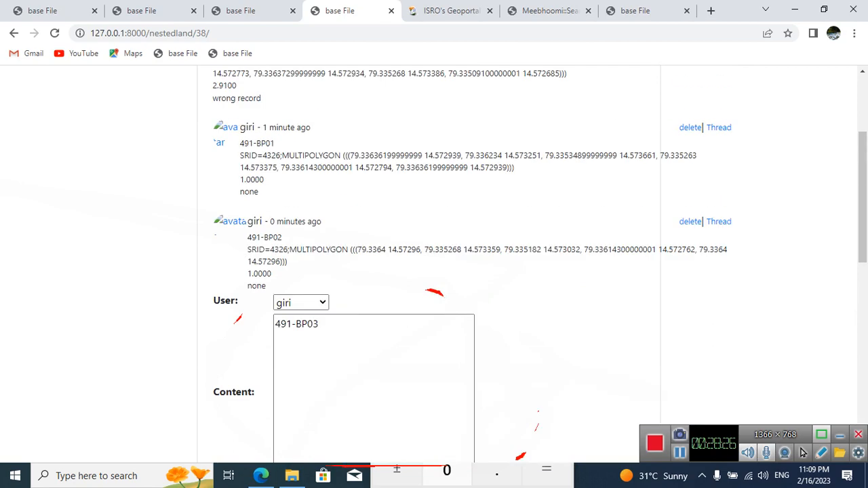
scroll(434, 271, "down", 9)
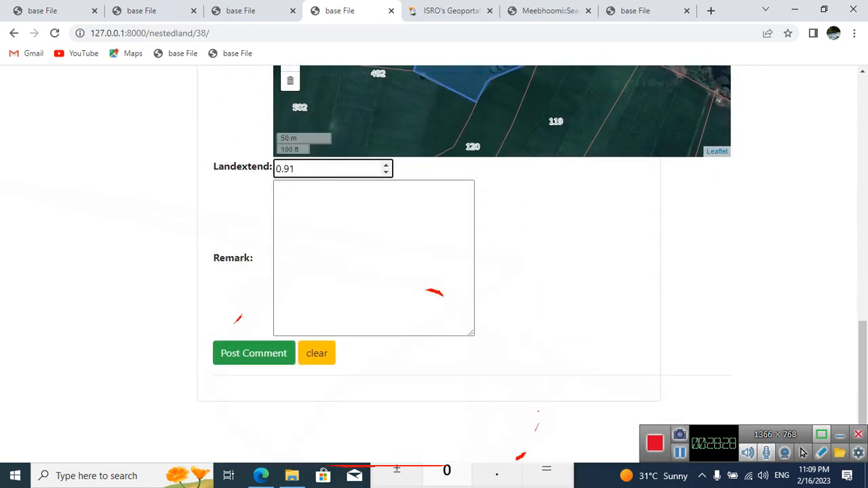
left_click(374, 258)
type("/")
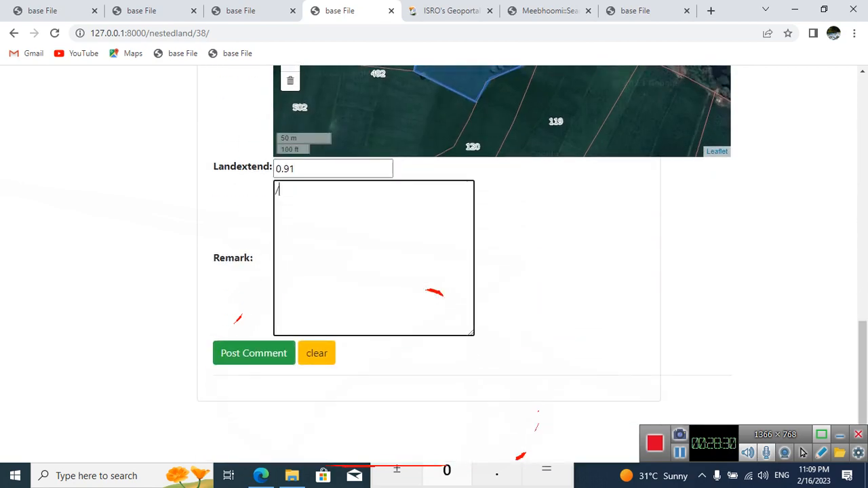
type("////no")
key("BackSpace")
key("BackSpace")
key("BackSpace")
key("BackSpace")
key("BackSpace")
key("BackSpace")
key("BackSpace")
type("none")
key("Tab")
key("Return")
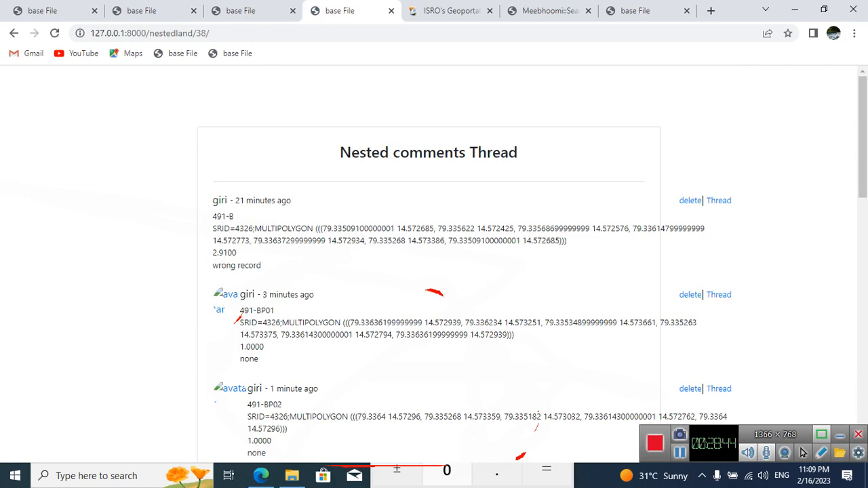
Step: Check the posted 491-BP03 record in the thread and examine the land-split tree on the parcel's detail page
scroll(434, 271, "down", 3)
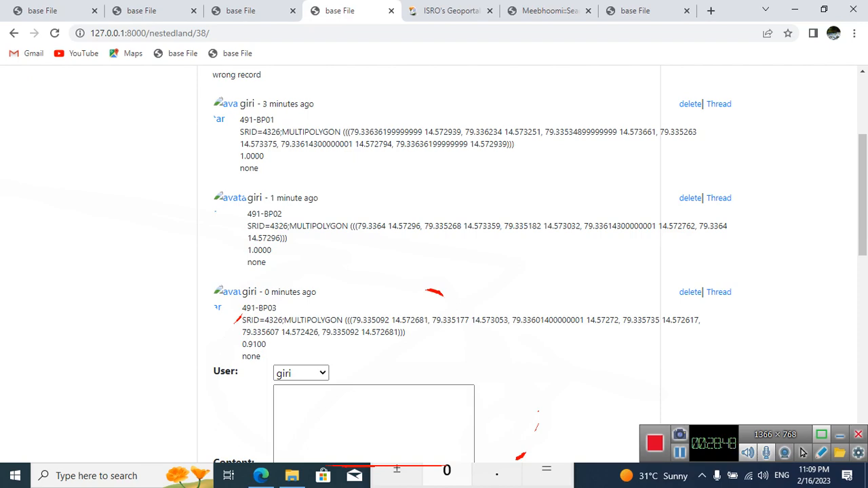
key("ctrl+shift+Tab")
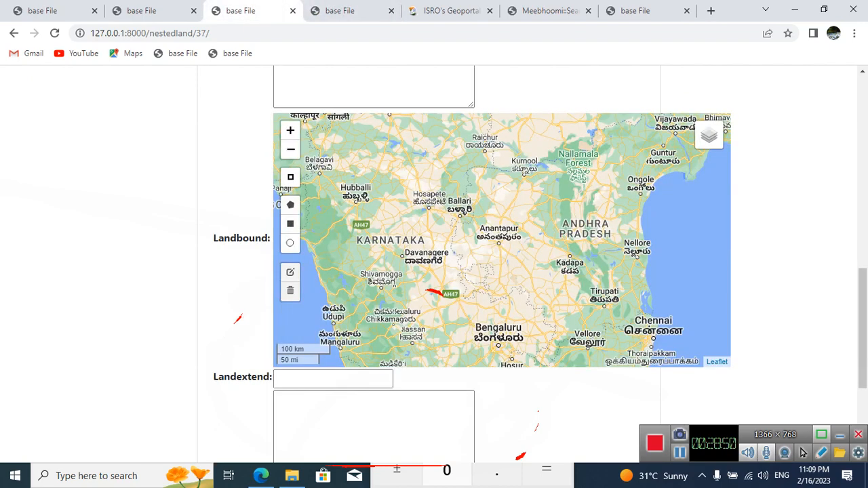
key("ctrl+shift+Tab")
key("ctrl+Tab")
key("ctrl+shift+Tab")
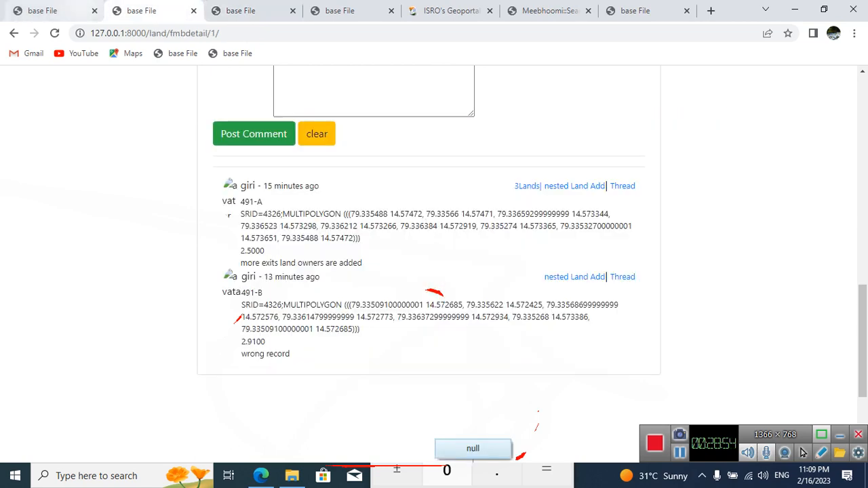
scroll(429, 265, "up", 2)
scroll(428, 264, "down", 4)
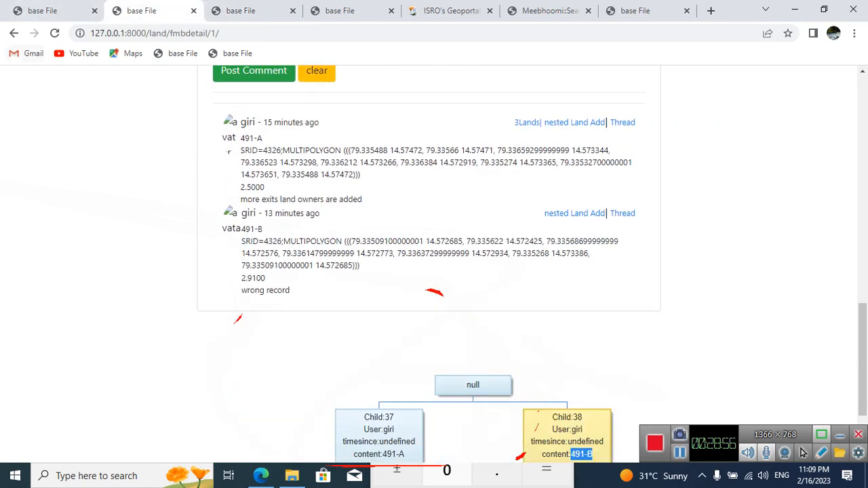
scroll(429, 265, "down", 1)
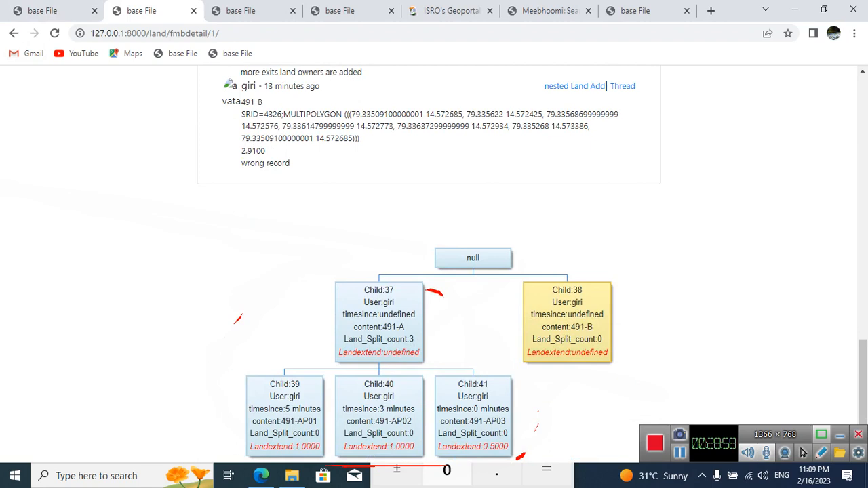
Step: Reload the parcel's detail page to update the land-split tree with the nested lands of 491-B
key("ctrl+Tab")
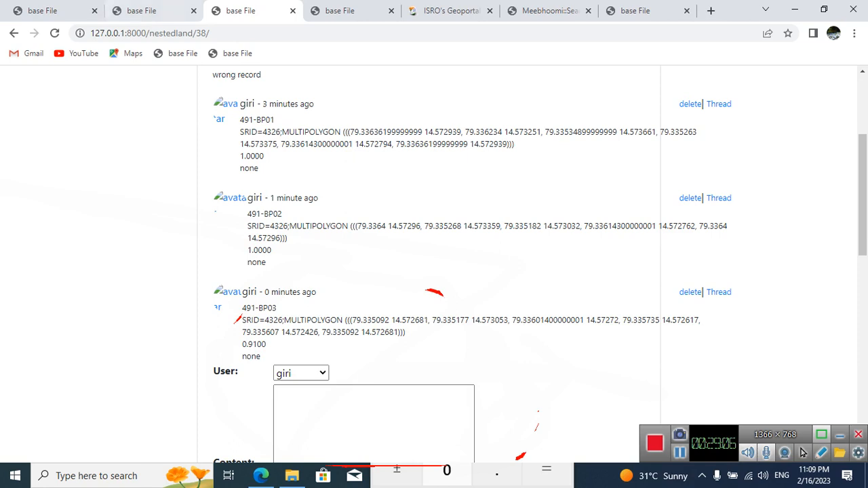
key("ctrl+shift+Tab")
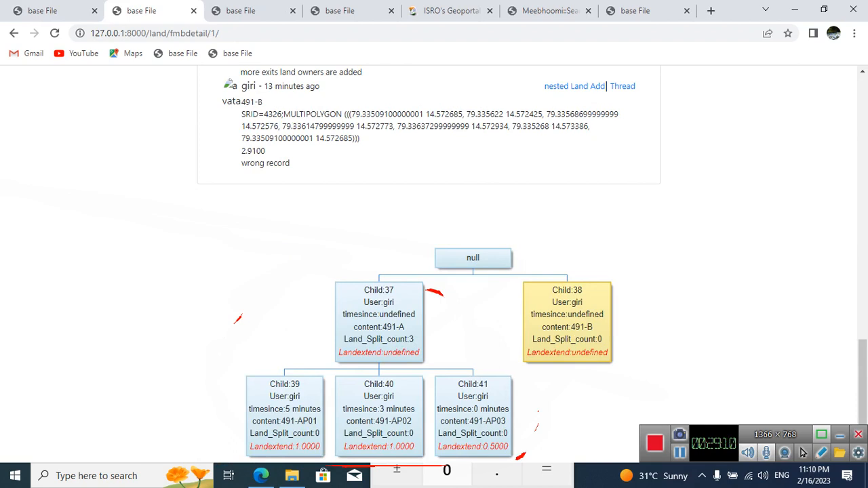
key("F5")
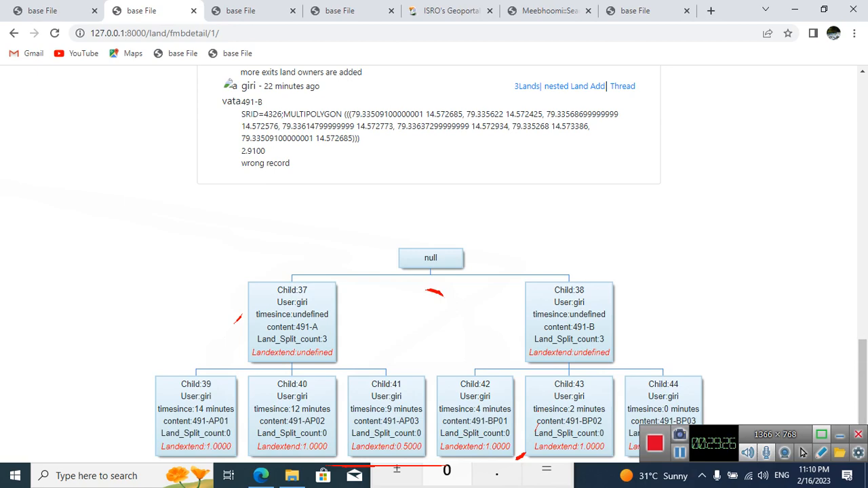
mouse_move(862, 385)
left_mouse_down()
mouse_move(863, 363)
mouse_move(862, 385)
left_mouse_up()
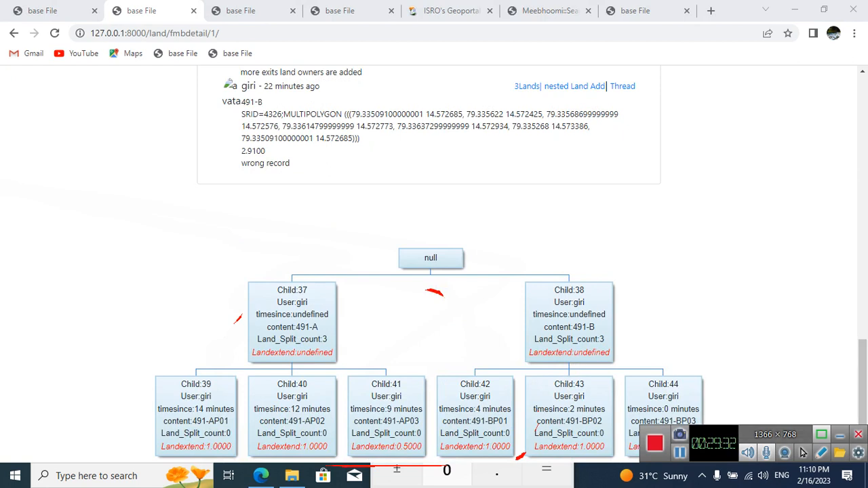
left_click(840, 435)
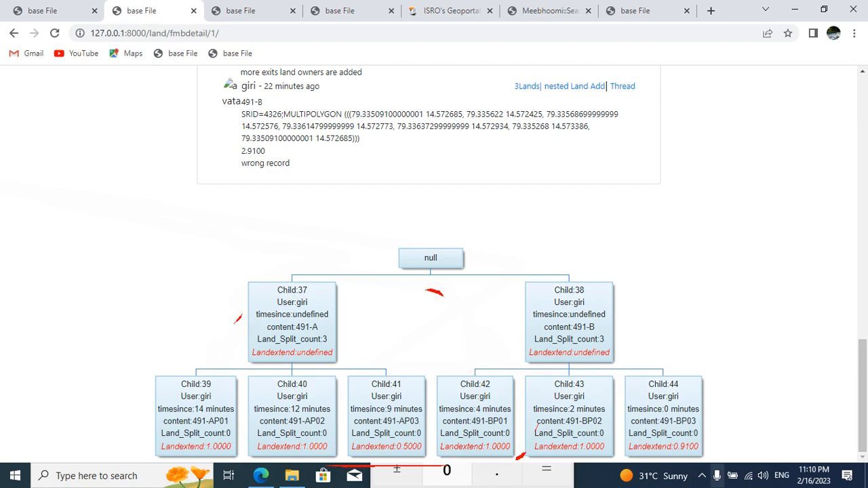
left_click(702, 476)
left_click(702, 475)
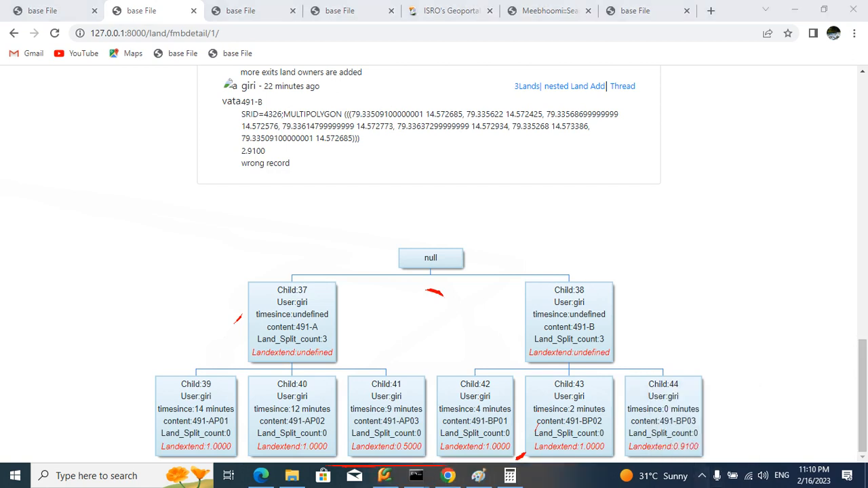
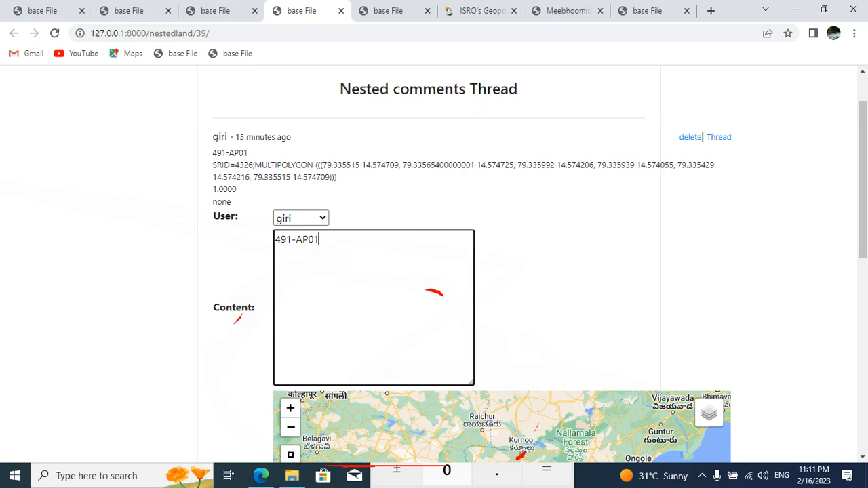
Step: Complete the Content entry of the new nested record under 491-AP01 as 491-AP01C01
type("C01")
scroll(709, 224, "down", 3)
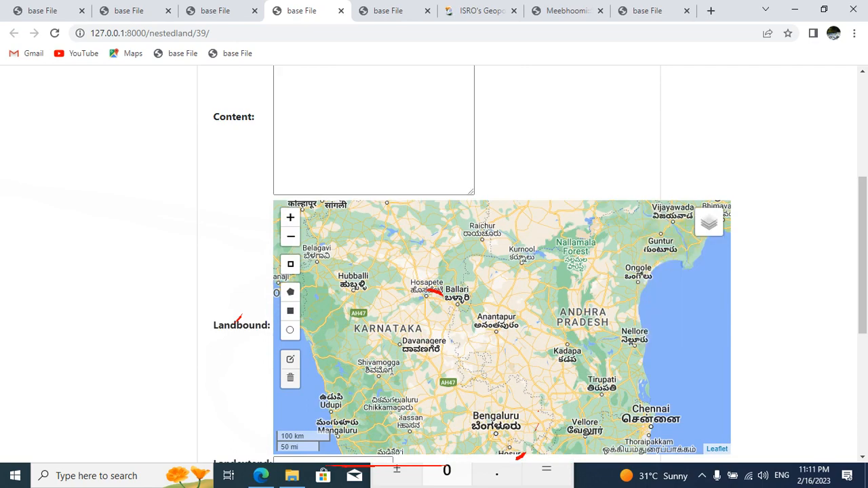
Step: Locate the village parcels near Govindam Palli on the Landbound map and switch the base layer to google Sat
scroll(547, 332, "up", 4)
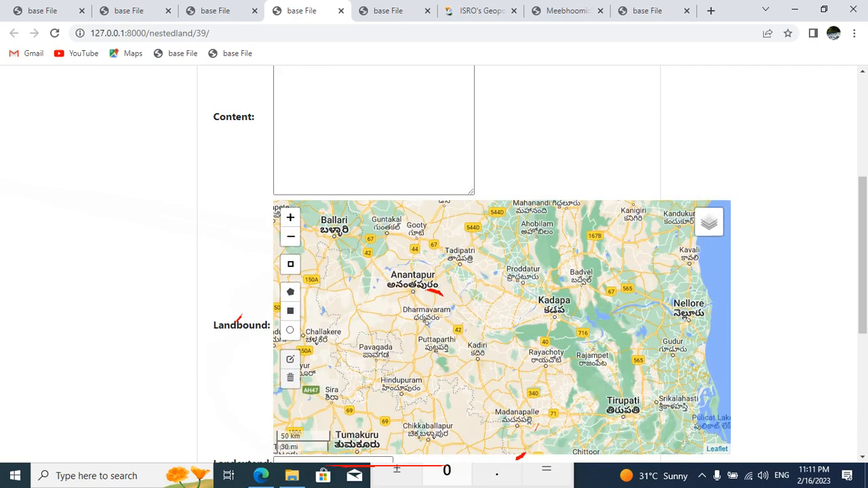
left_click_drag(556, 339, 371, 242)
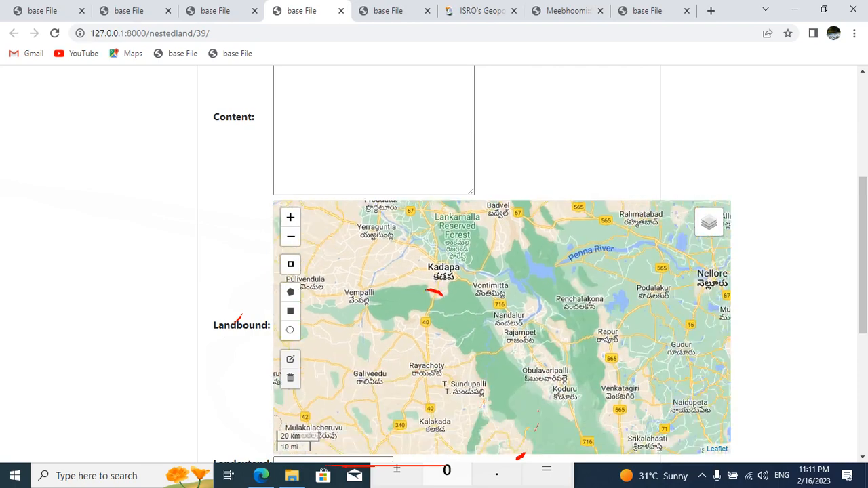
left_click_drag(434, 285, 416, 337)
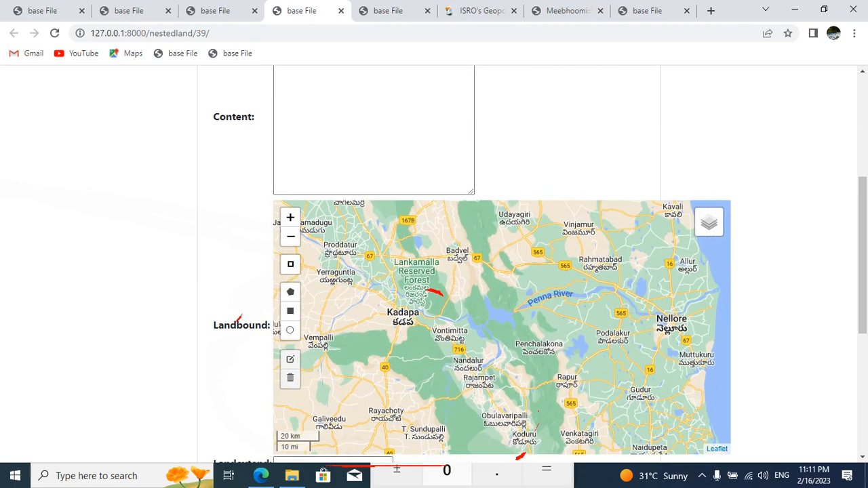
left_click_drag(502, 326, 475, 327)
scroll(434, 293, "up", 3)
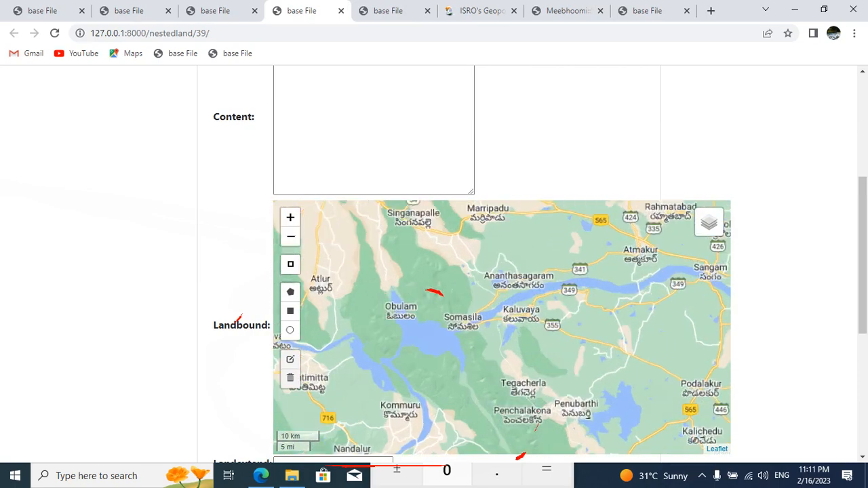
left_click_drag(433, 293, 466, 351)
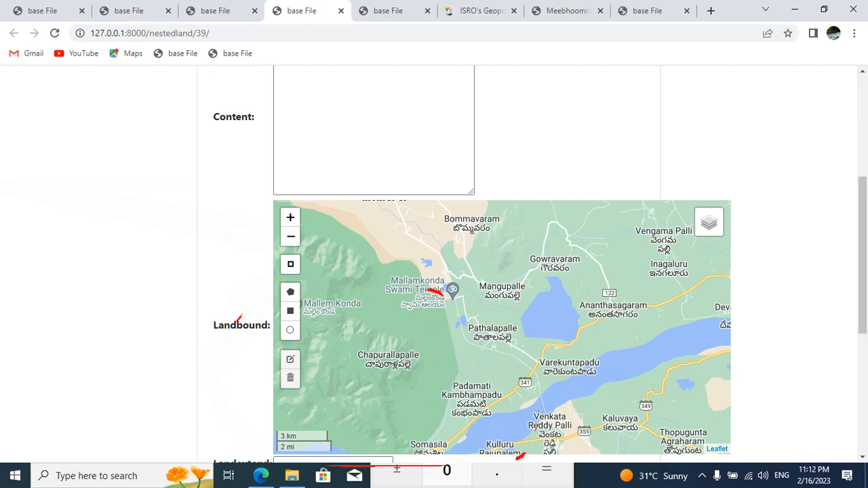
scroll(489, 324, "up", 3)
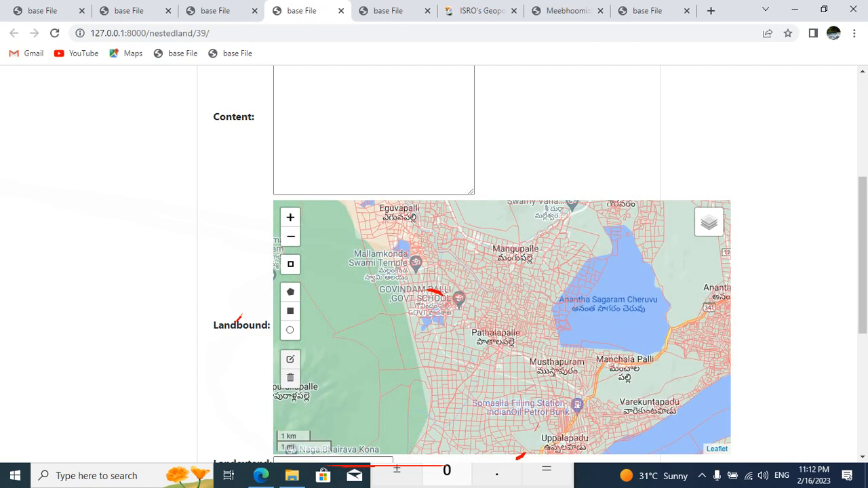
left_click_drag(489, 312, 511, 420)
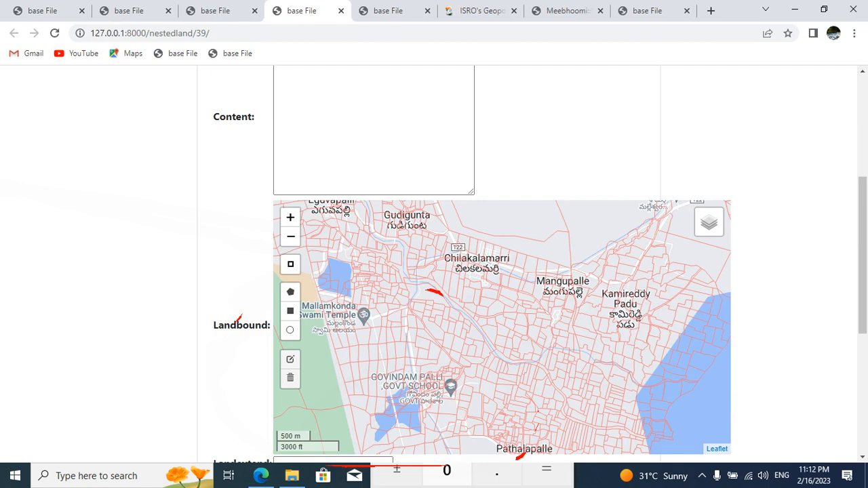
scroll(565, 351, "up", 1)
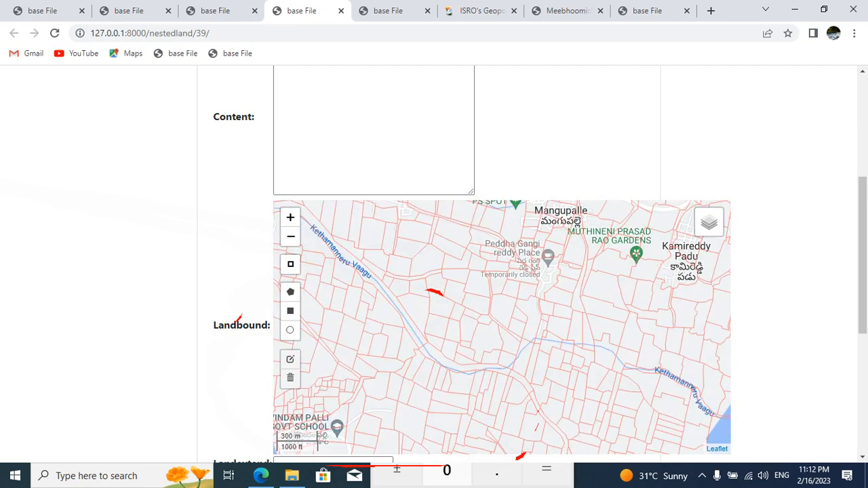
left_click_drag(565, 351, 668, 301)
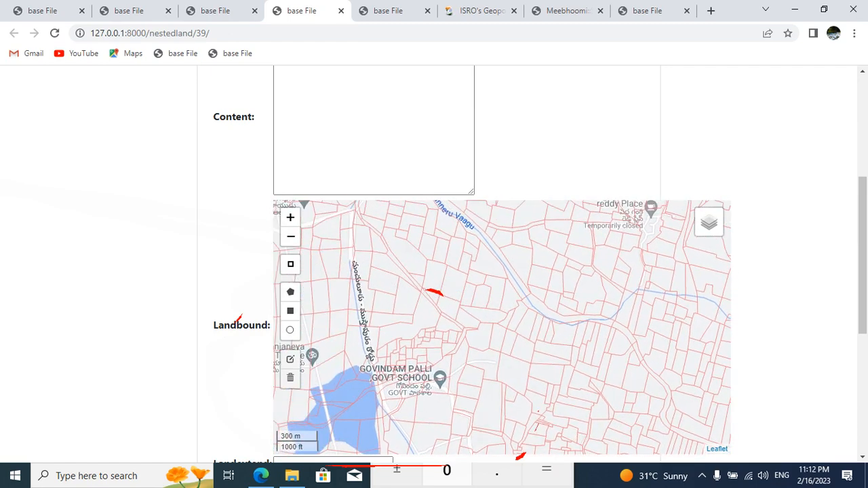
scroll(486, 289, "up", 2)
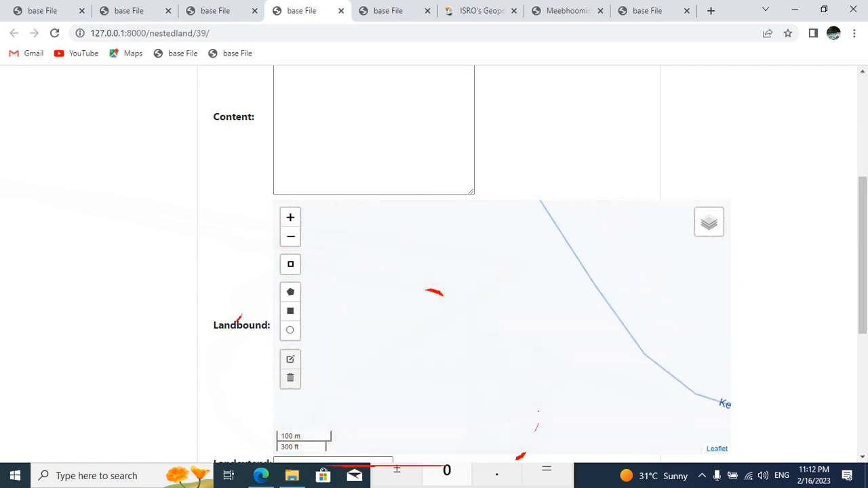
mouse_move(708, 222)
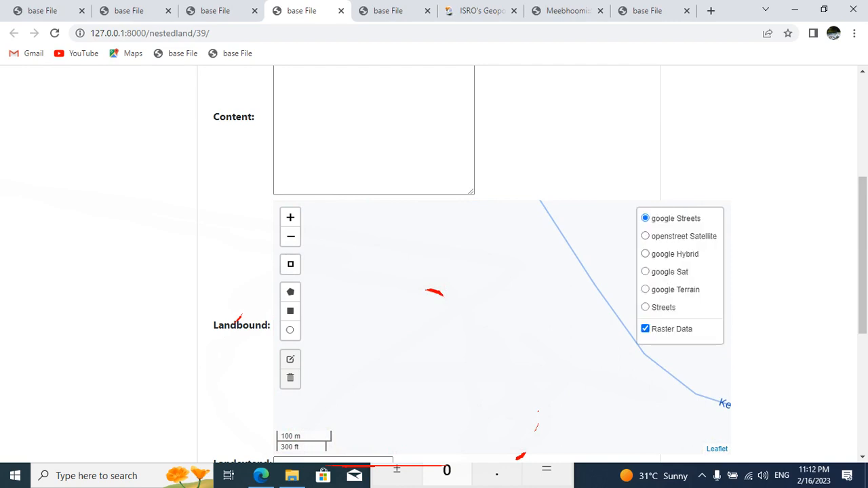
left_click(646, 272)
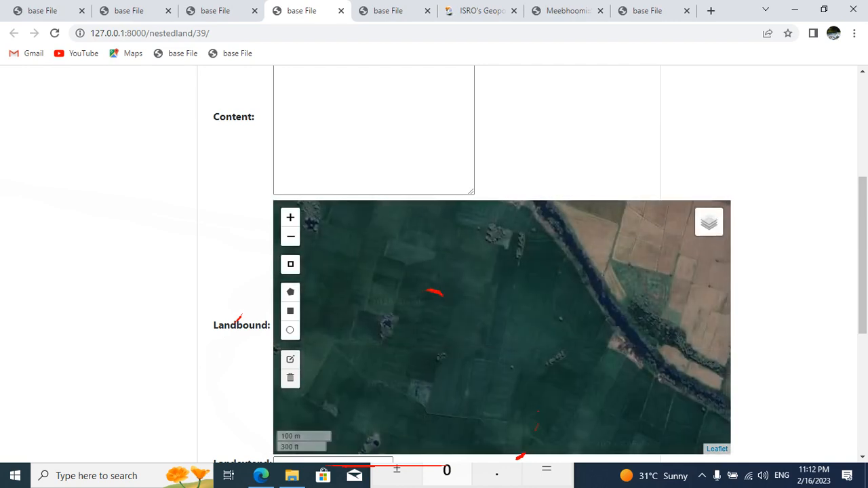
Step: Draw a four-corner Landbound polygon over the narrow northern end of parcel 491, along its side boundaries
scroll(566, 306, "down", 1)
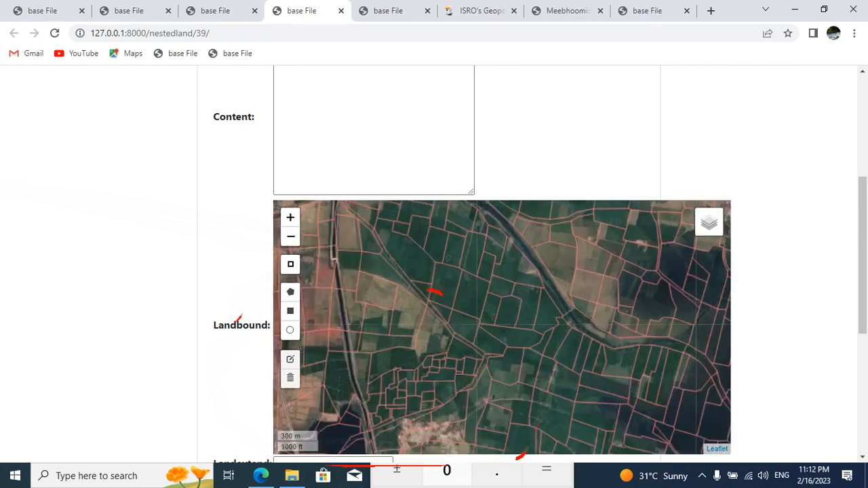
scroll(566, 307, "up", 1)
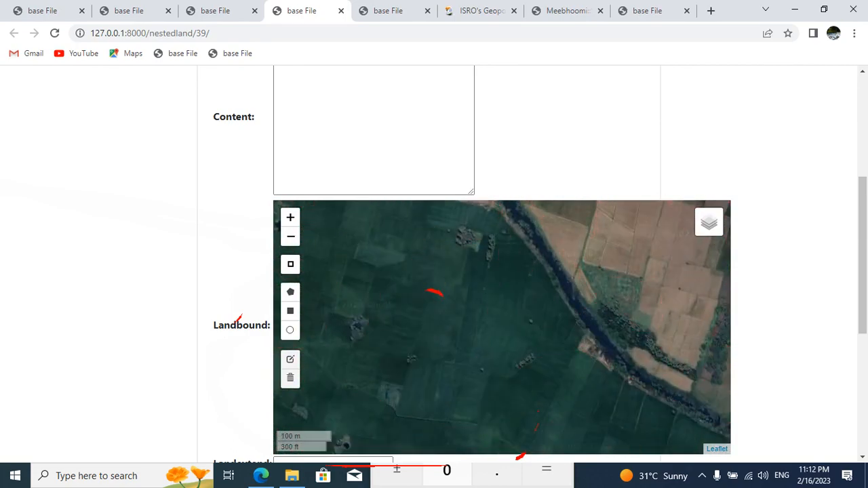
scroll(566, 307, "up", 1)
left_click_drag(566, 307, 539, 277)
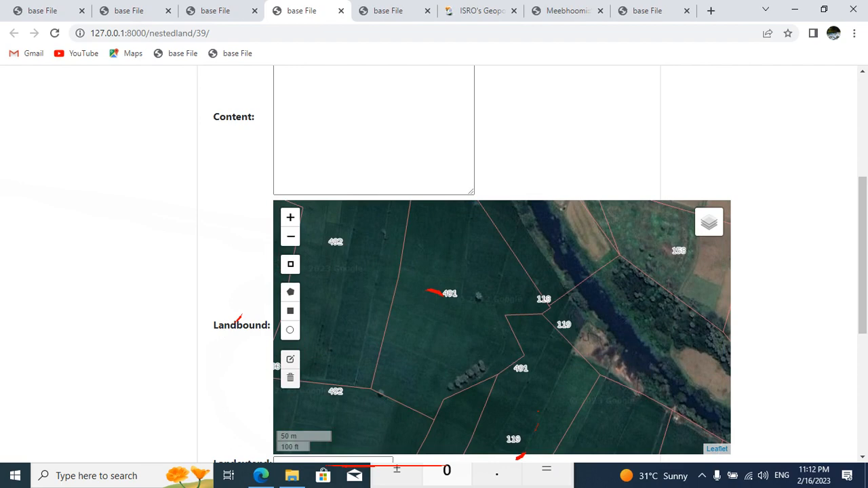
left_click_drag(538, 278, 553, 298)
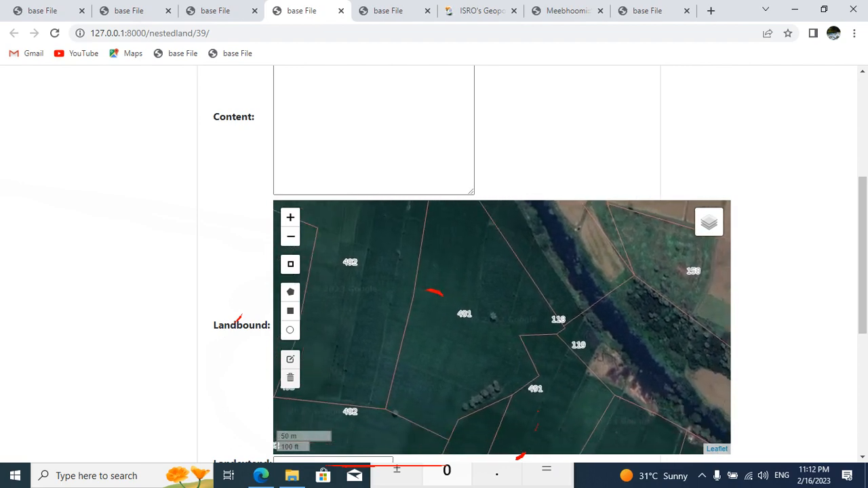
left_click_drag(542, 235, 579, 304)
scroll(579, 303, "up", 1)
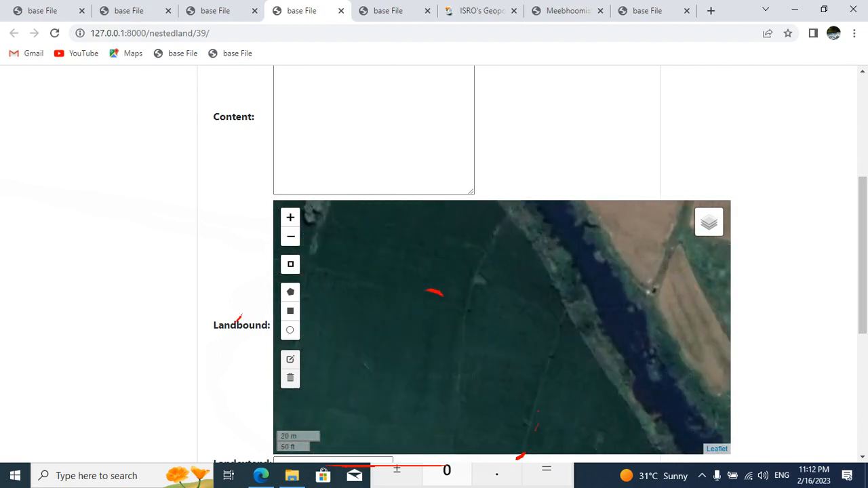
scroll(502, 327, "down", 1)
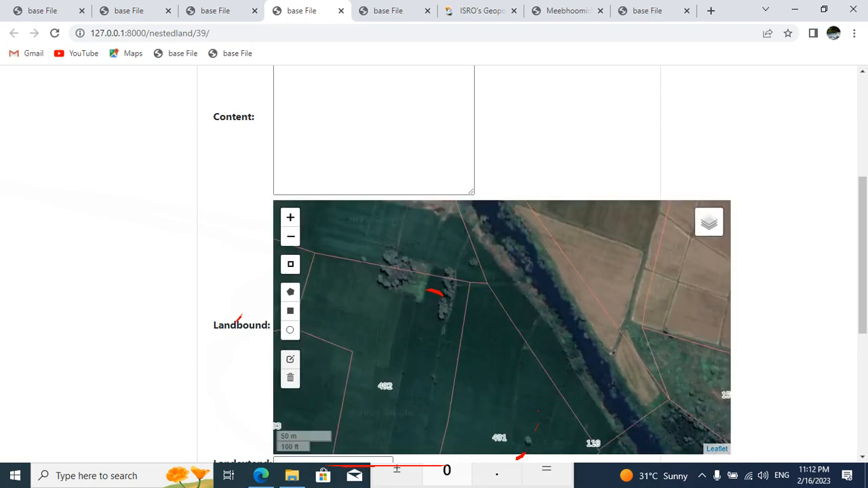
left_click(291, 292)
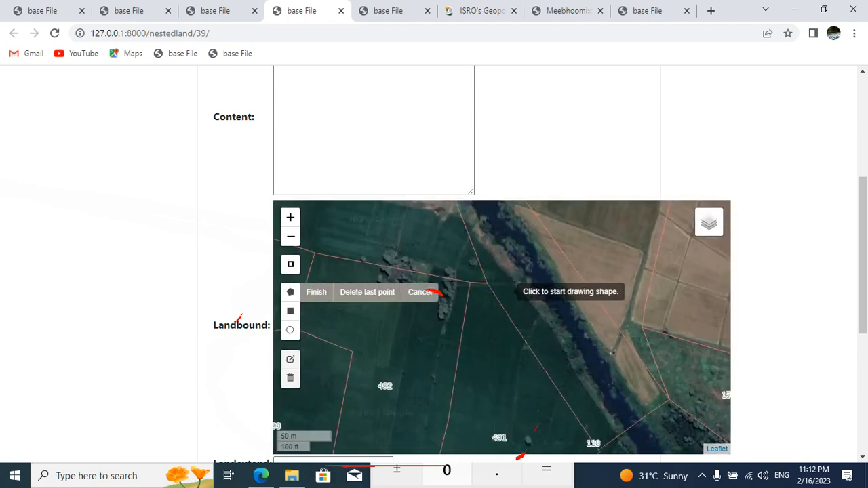
left_click(472, 283)
left_click(492, 282)
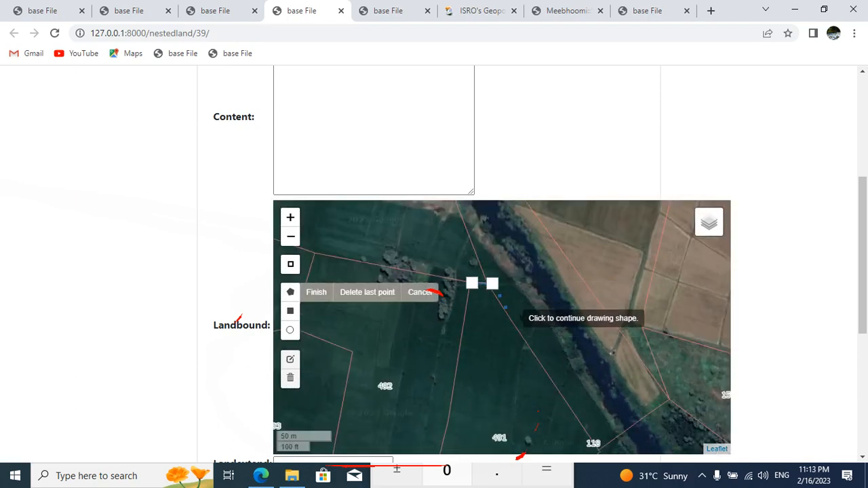
left_click(527, 345)
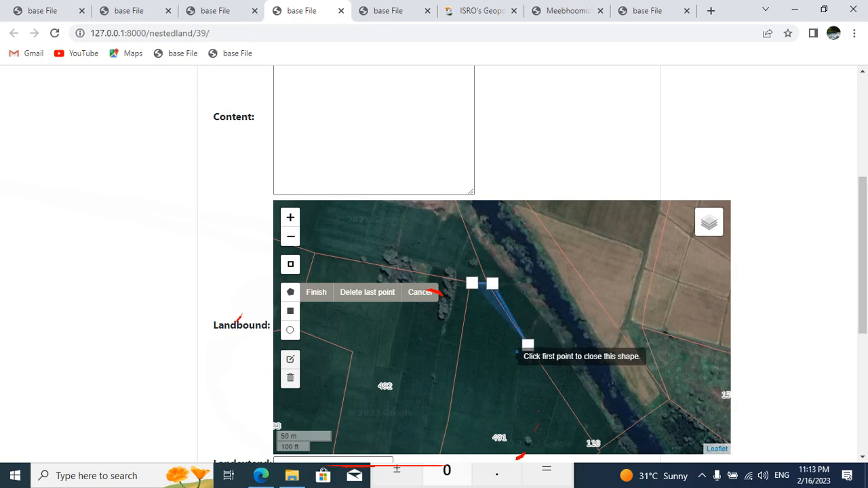
left_click(459, 351)
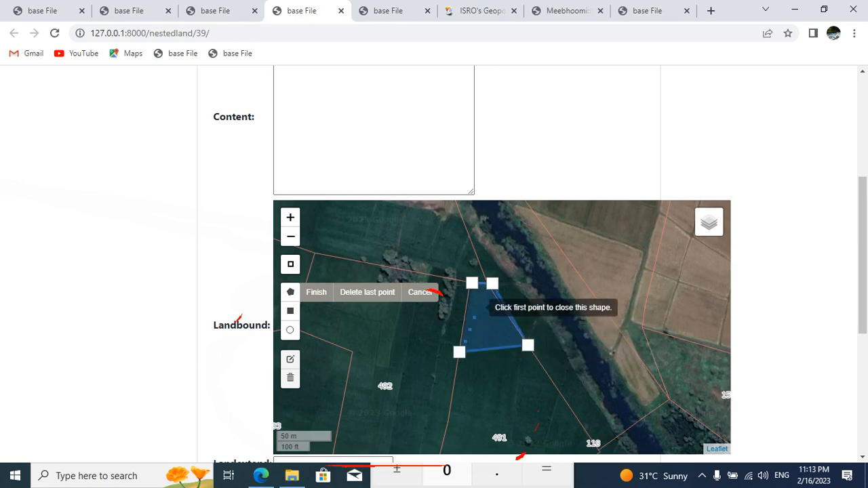
left_click(472, 283)
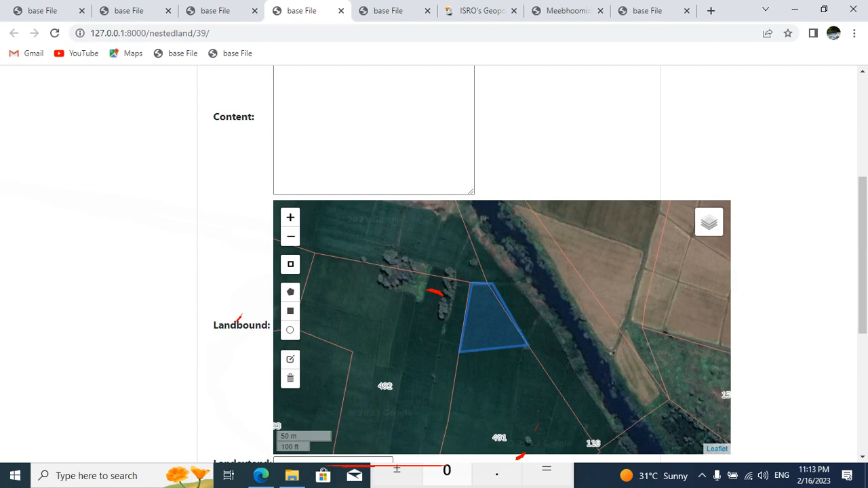
Step: Adjust the polygon's northern corners to match the parcel 491 boundary and save the edited shape
left_click(290, 358)
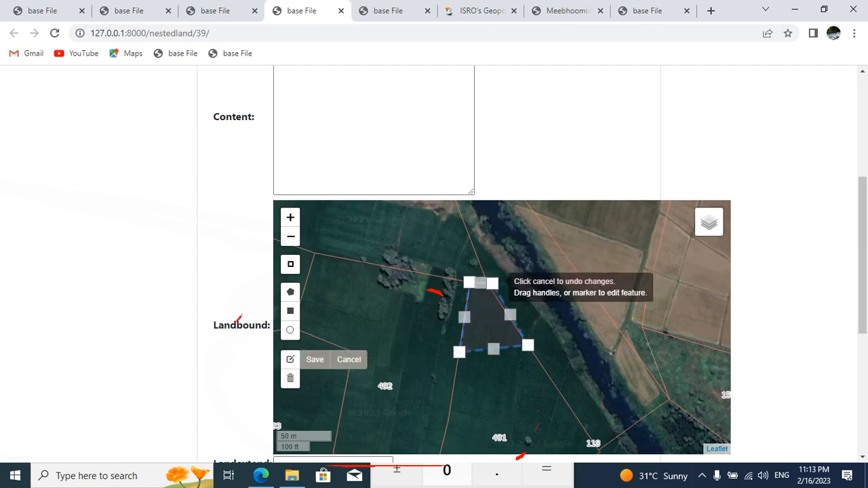
left_click_drag(493, 285, 489, 285)
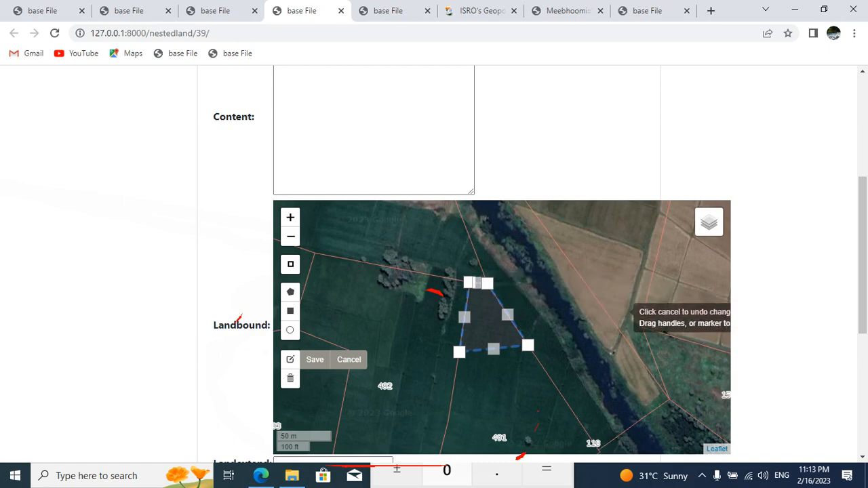
left_click(315, 359)
Step: Check the Content entry and set the Landextend of 491-AP01C01 to 0.50
left_click_drag(863, 261, 863, 208)
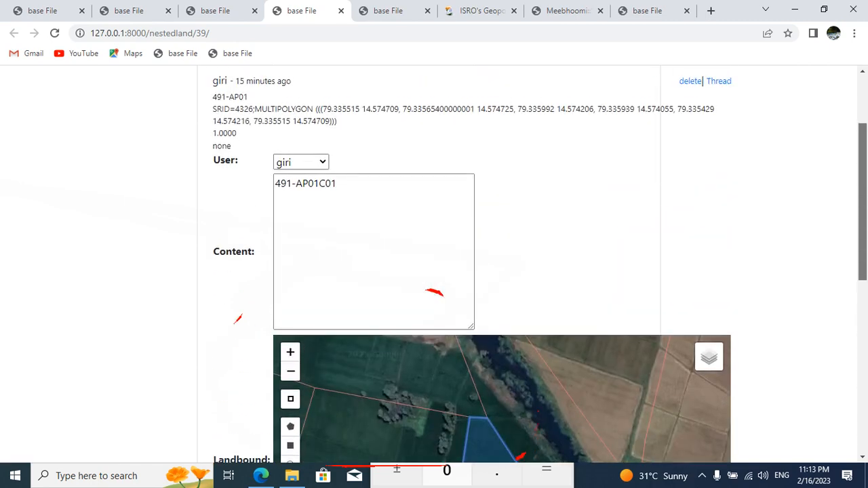
scroll(472, 266, "down", 5)
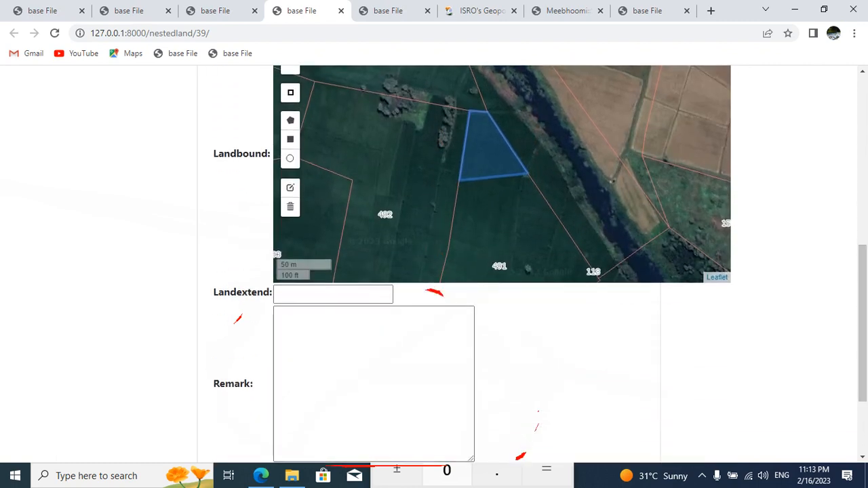
left_click(333, 294)
type("00")
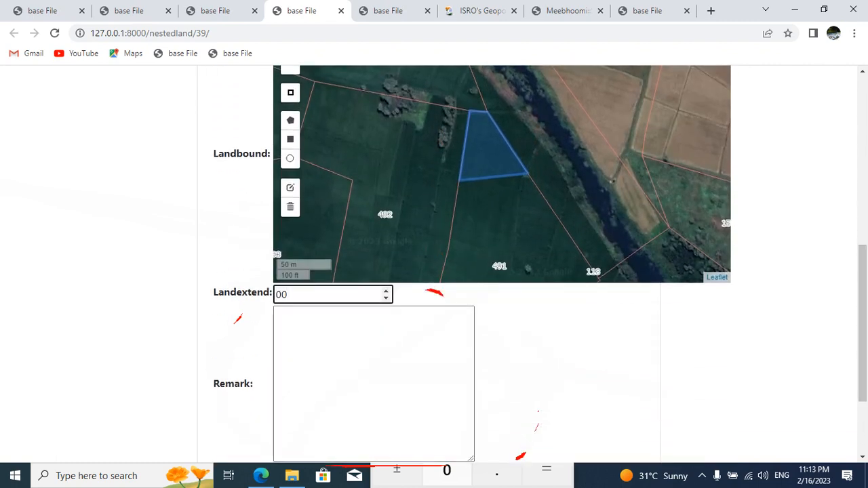
key("BackSpace")
type(".50")
Step: Set the Remark to none and post the 491-AP01C01 record
left_click(339, 353)
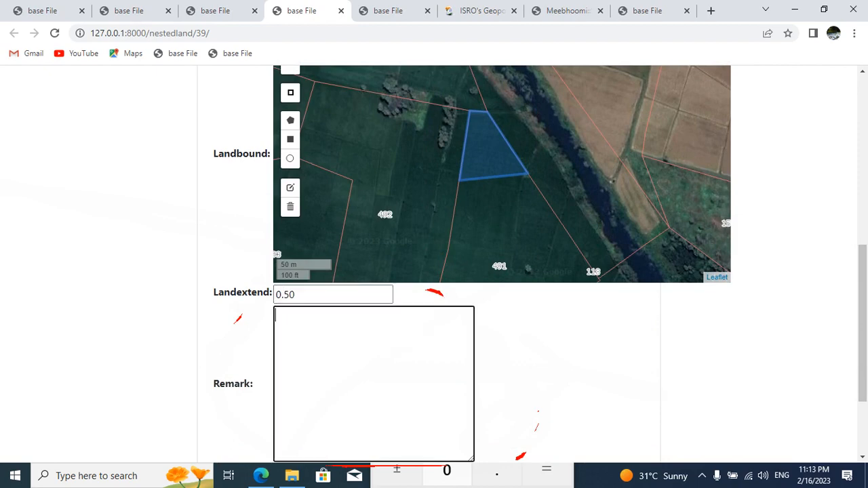
type("chi")
key("BackSpace")
key("BackSpace")
key("BackSpace")
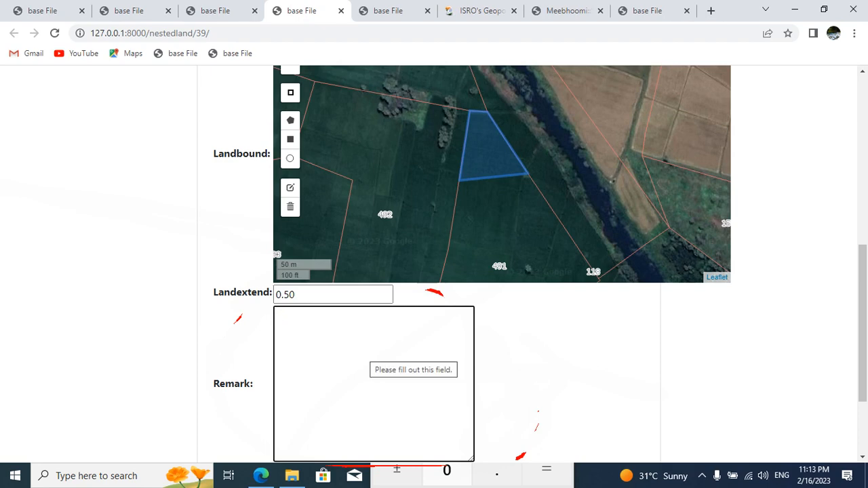
type("none")
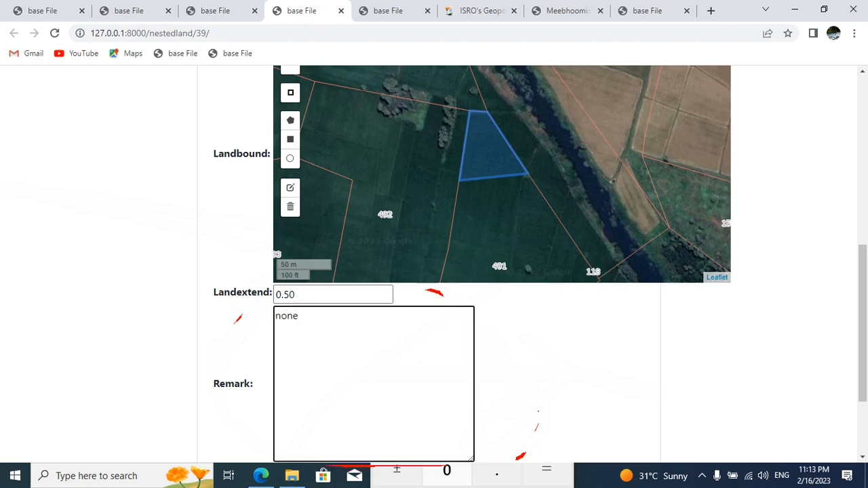
scroll(374, 384, "down", 2)
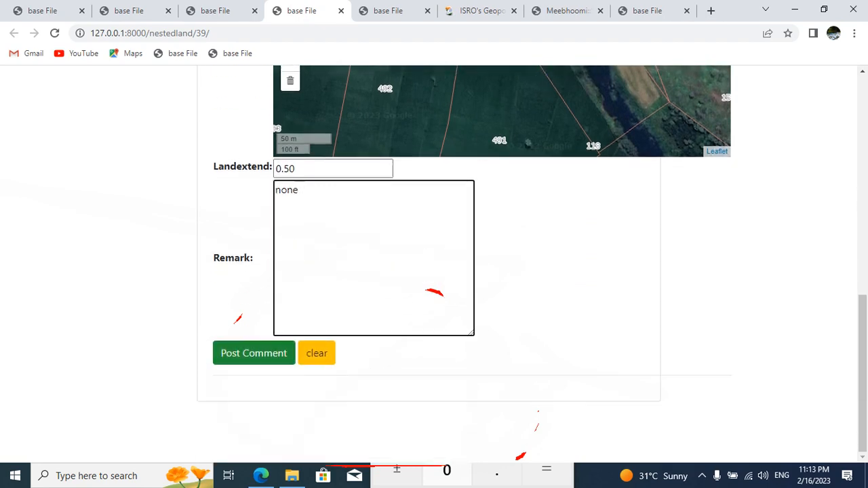
left_click(253, 353)
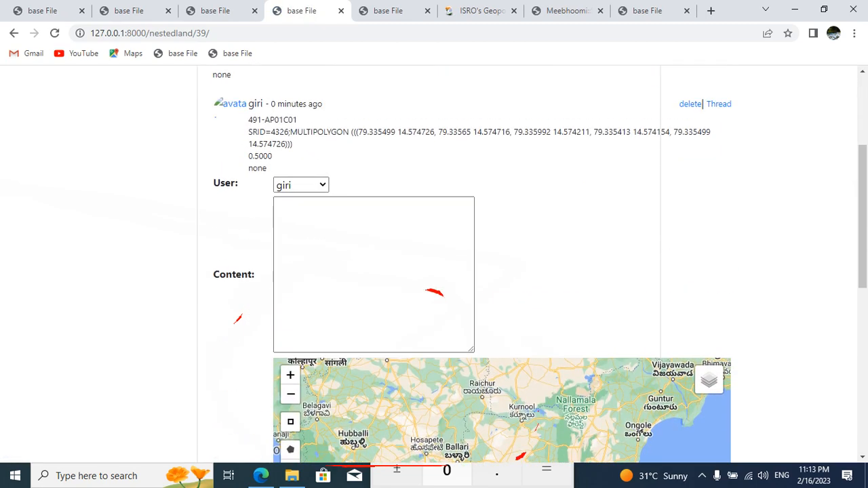
Step: Fill the new record's Content with a copy of 491-AP01C01 changed to 491-AP01S01
left_click_drag(248, 119, 297, 120)
key("ctrl+c")
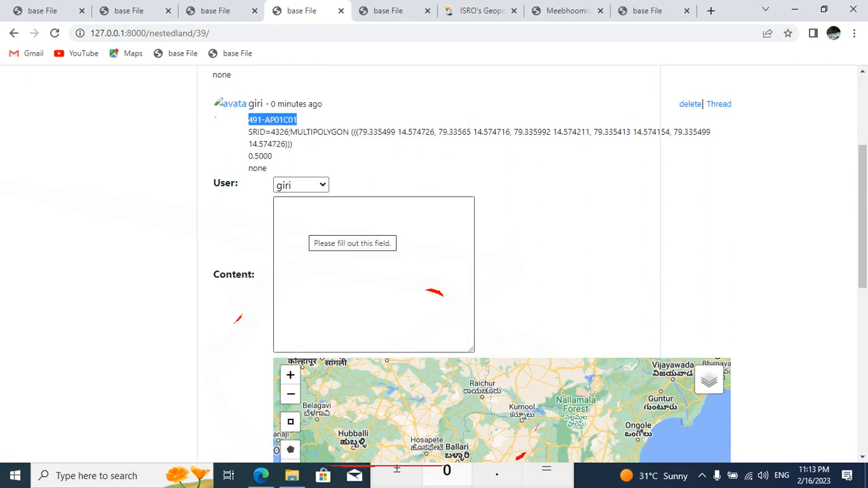
right_click(302, 229)
left_click(332, 326)
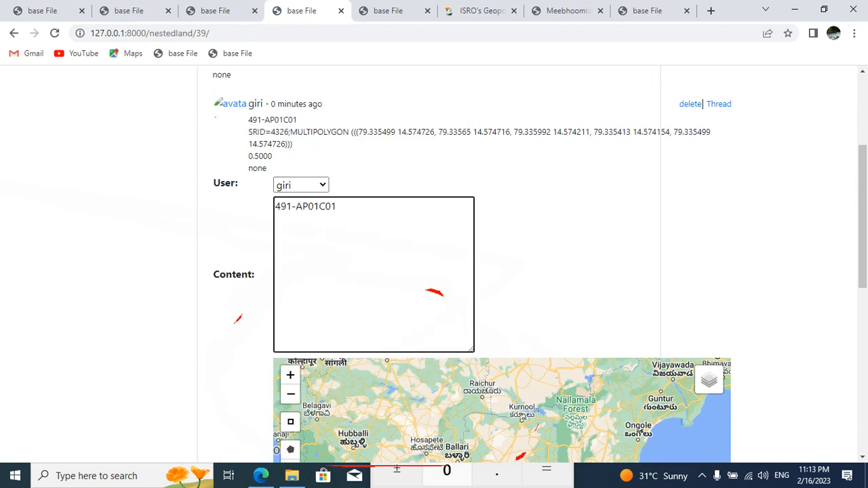
key("Left")
key("Left")
key("BackSpace")
type("S")
Step: Enable the Raster Data overlay and google Sat base layer on the Landbound map, focused on the northern part of parcel 491
scroll(708, 193, "down", 3)
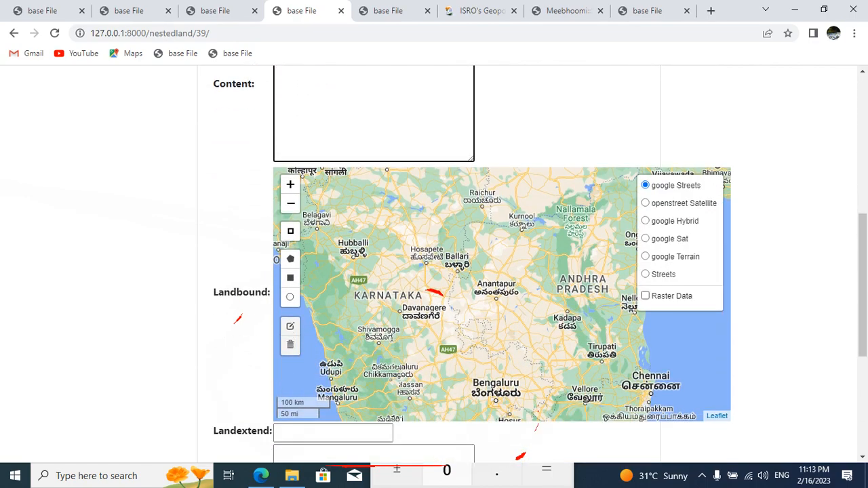
left_click(646, 295)
scroll(559, 328, "up", 1)
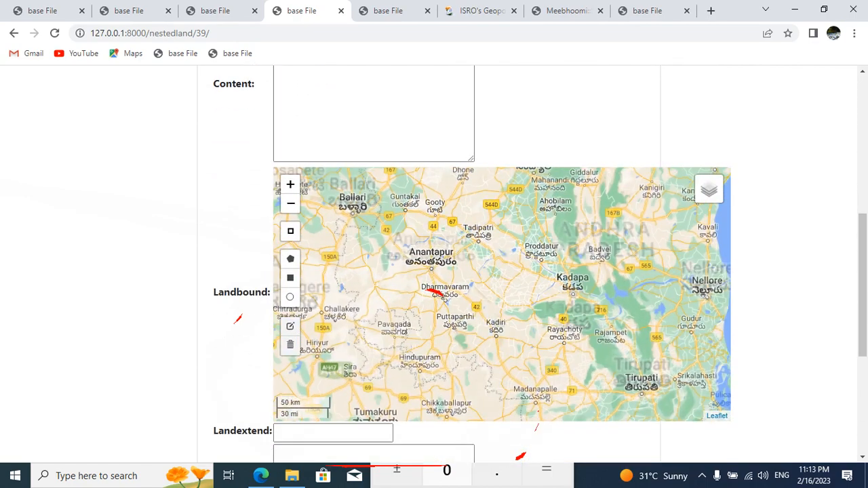
left_click_drag(560, 329, 374, 316)
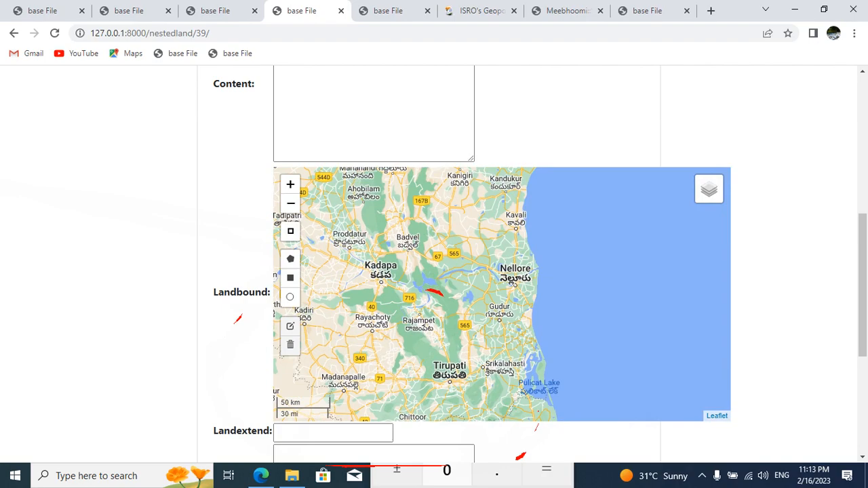
scroll(424, 285, "up", 2)
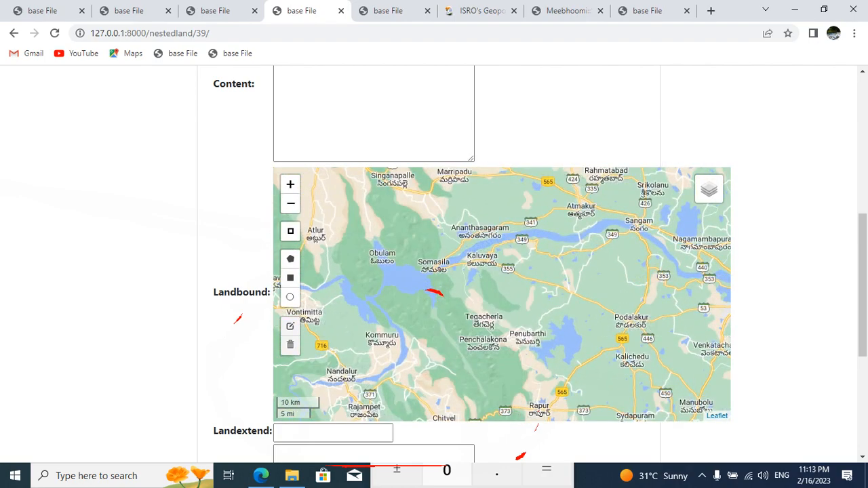
scroll(428, 290, "up", 2)
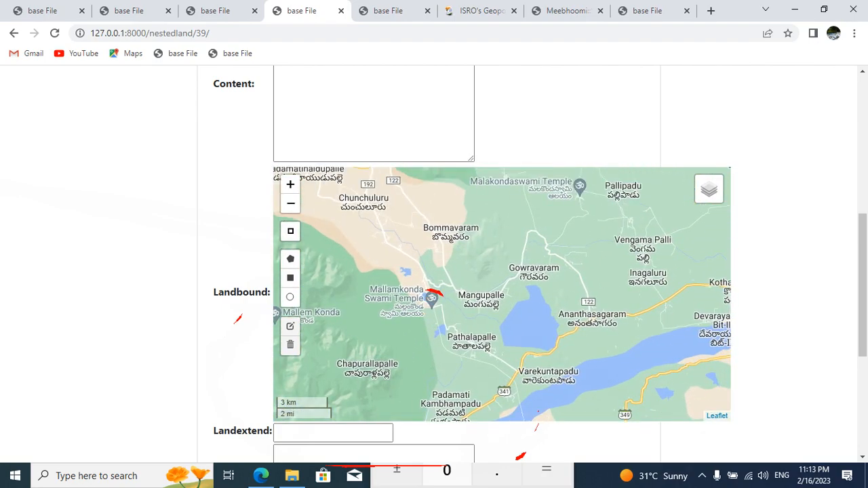
scroll(432, 293, "up", 2)
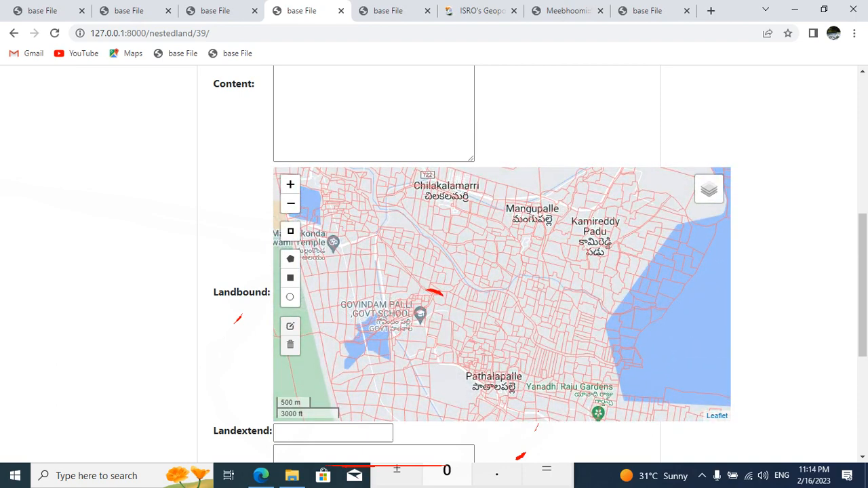
scroll(428, 290, "up", 4)
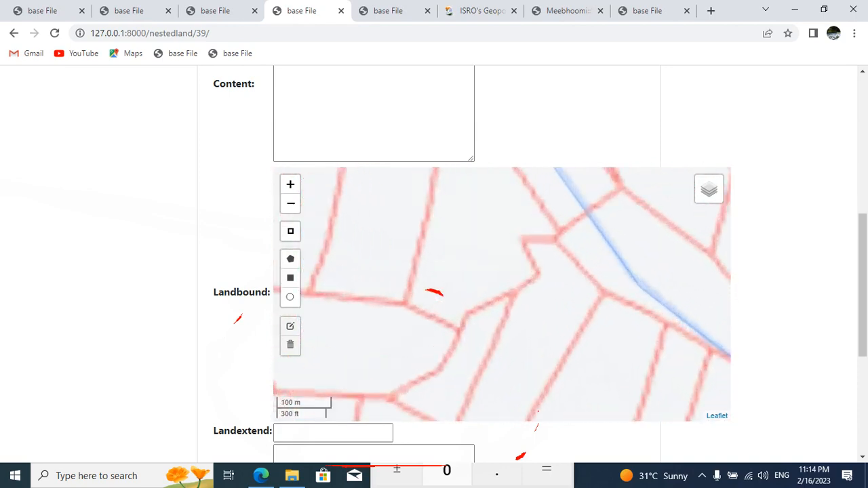
mouse_move(708, 189)
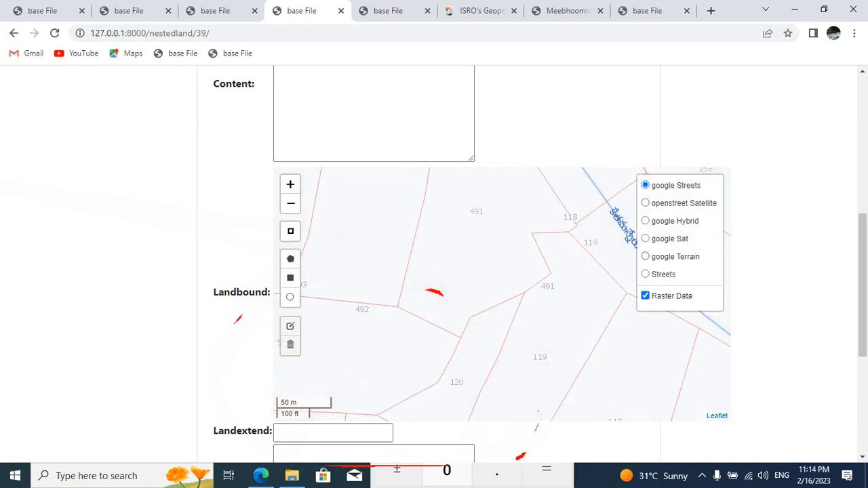
left_click(645, 238)
left_click_drag(522, 251, 503, 347)
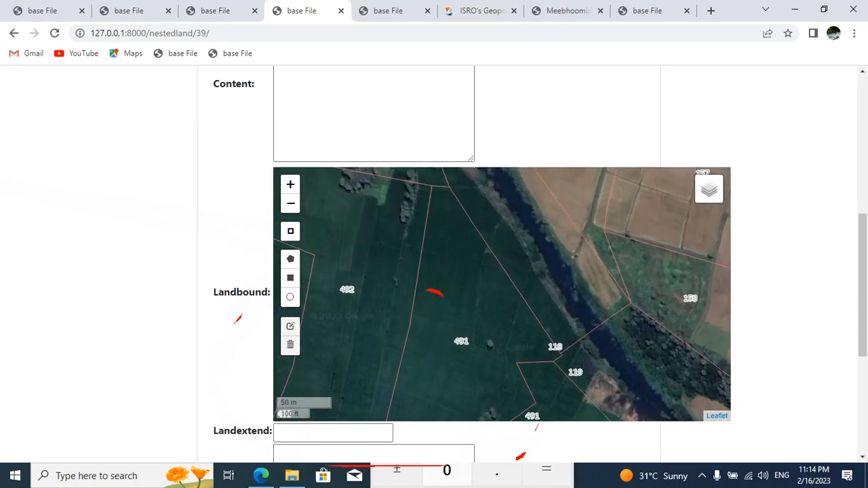
Step: Draw a four-corner Landbound polygon across the northern part of parcel 491, from near its western boundary to its eastern boundary
left_click(291, 259)
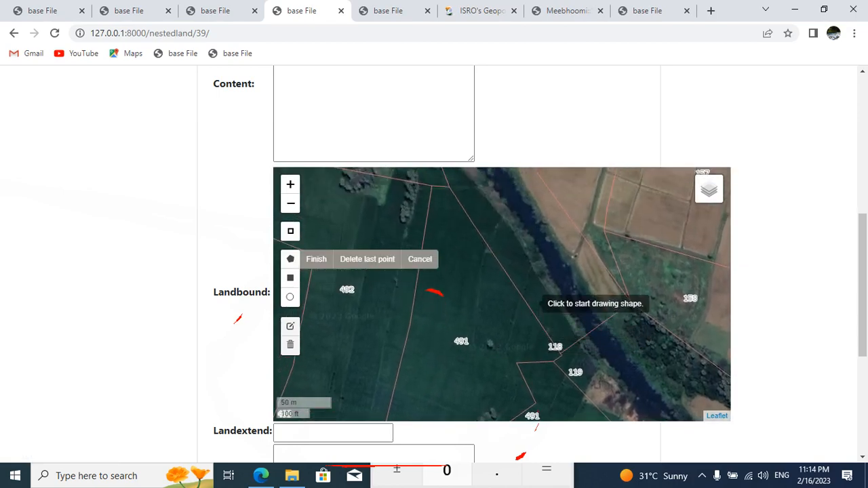
left_click_drag(507, 303, 562, 334)
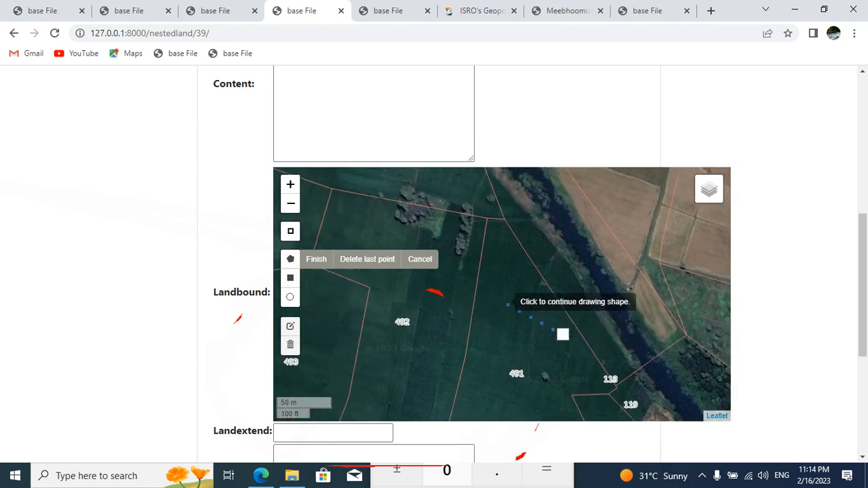
left_click(481, 287)
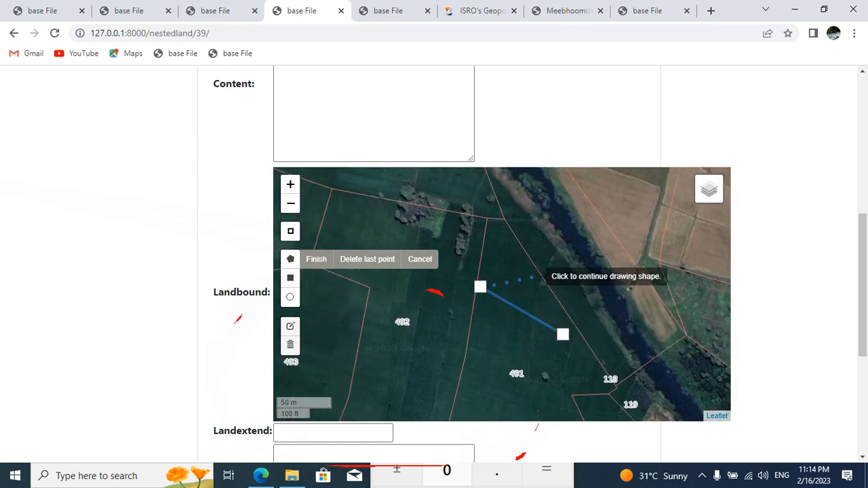
left_click(540, 276)
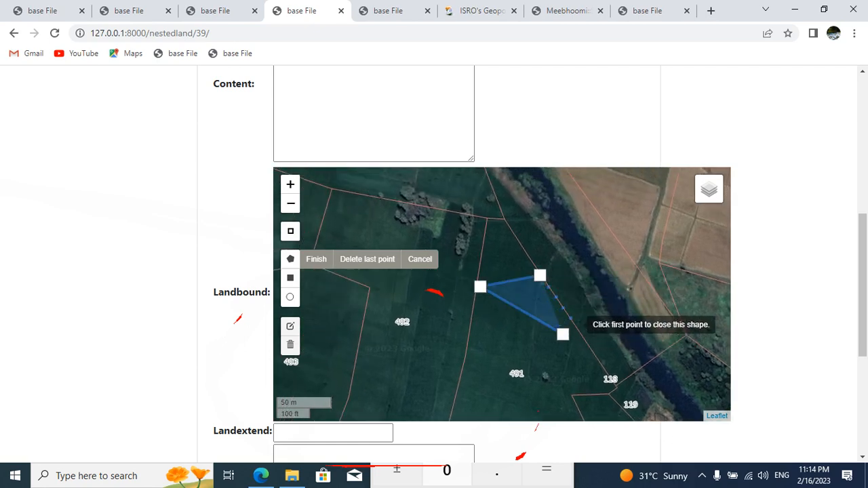
left_click(571, 324)
left_click(563, 333)
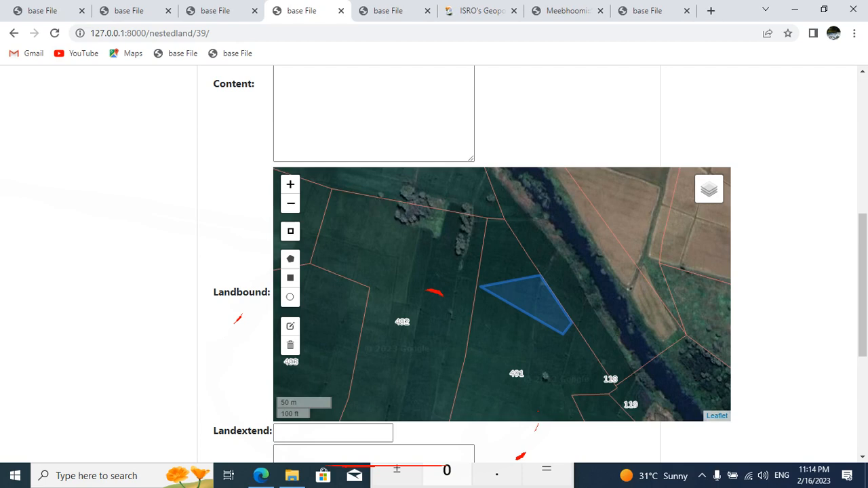
Step: Move the polygon's western corner onto the boundary between parcels 491 and 492 and save the edited shape
left_click(290, 326)
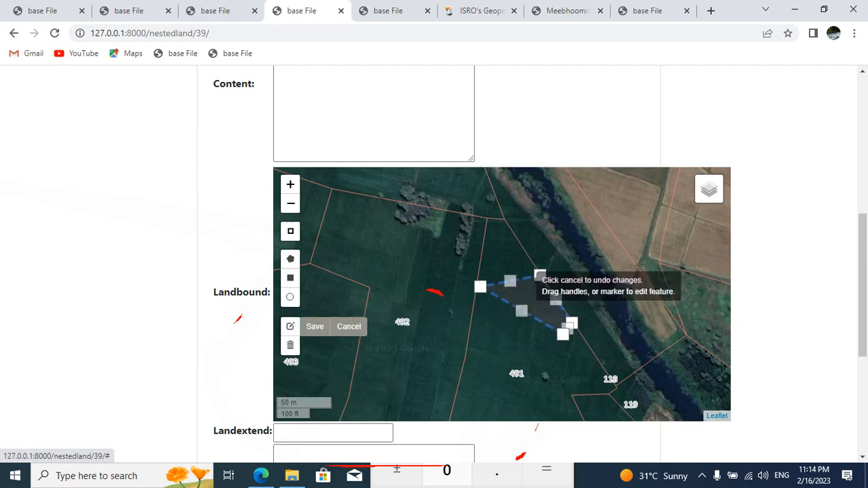
left_click_drag(480, 287, 475, 287)
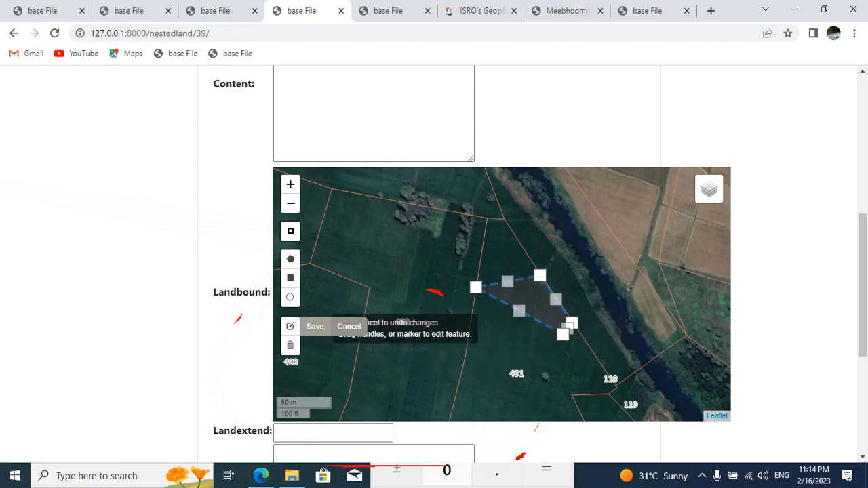
left_click(315, 326)
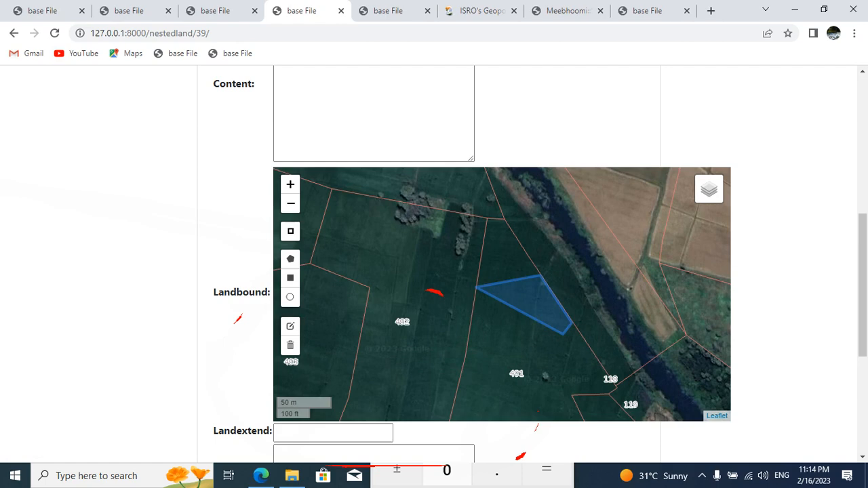
left_click_drag(475, 258, 518, 327)
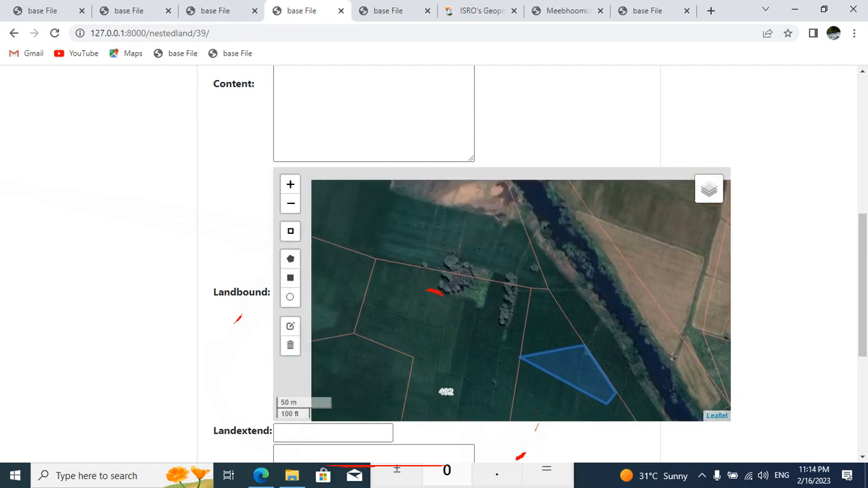
left_click_drag(474, 258, 452, 223)
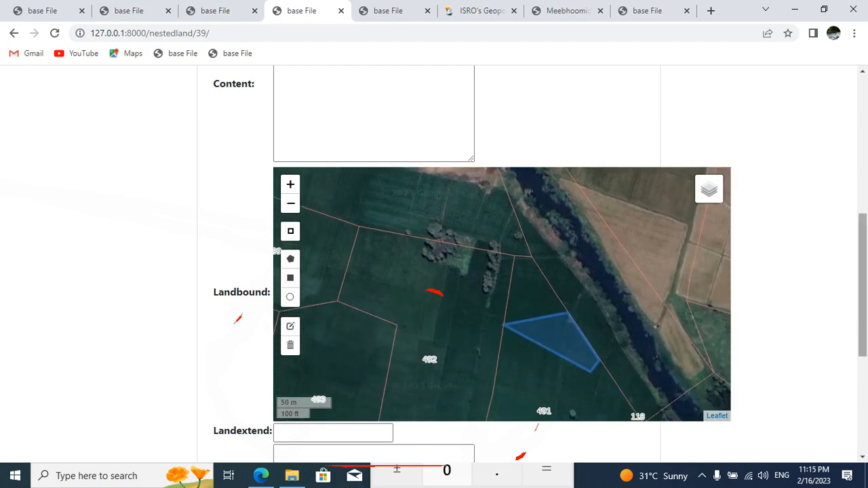
Step: Check the Content entry and the 491-AP01C01 record's extent, and set the Landextend of 491-AP01S01 to 0.50
scroll(452, 272, "down", 2)
scroll(452, 272, "up", 6)
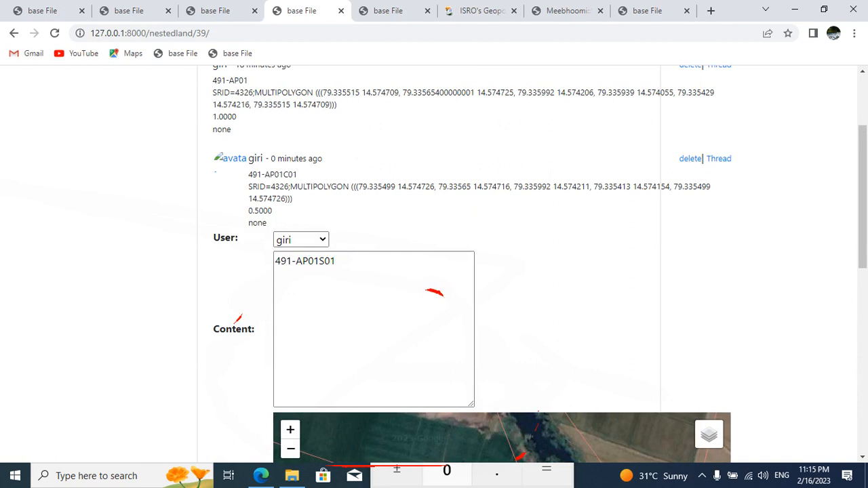
left_click_drag(248, 210, 271, 210)
scroll(434, 271, "down", 5)
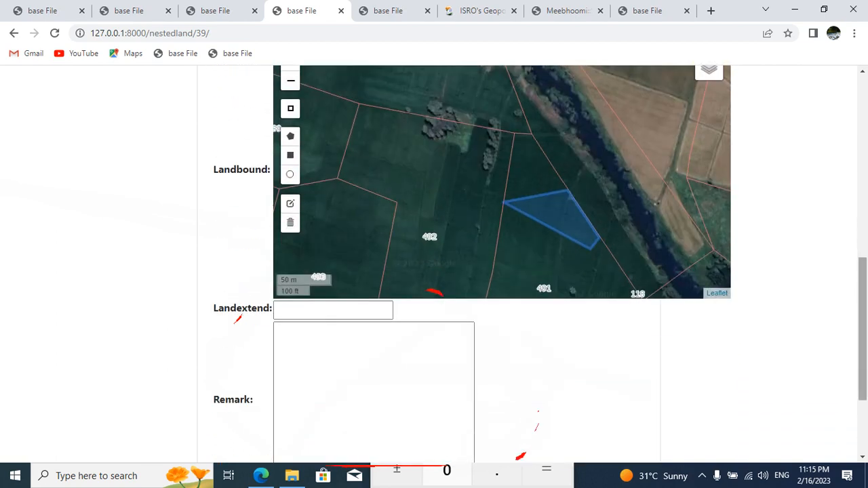
left_click(321, 297)
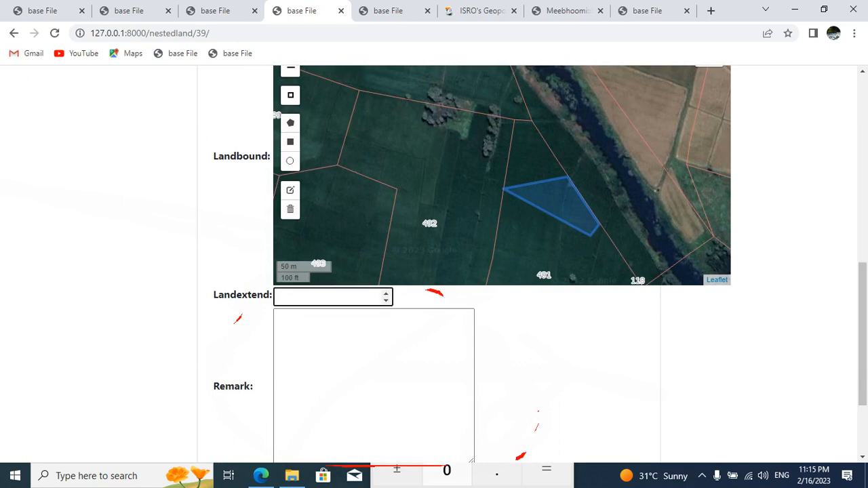
type("0.50")
Step: Set the Remark to none and post the 491-AP01S01 record
left_click(326, 346)
type("non")
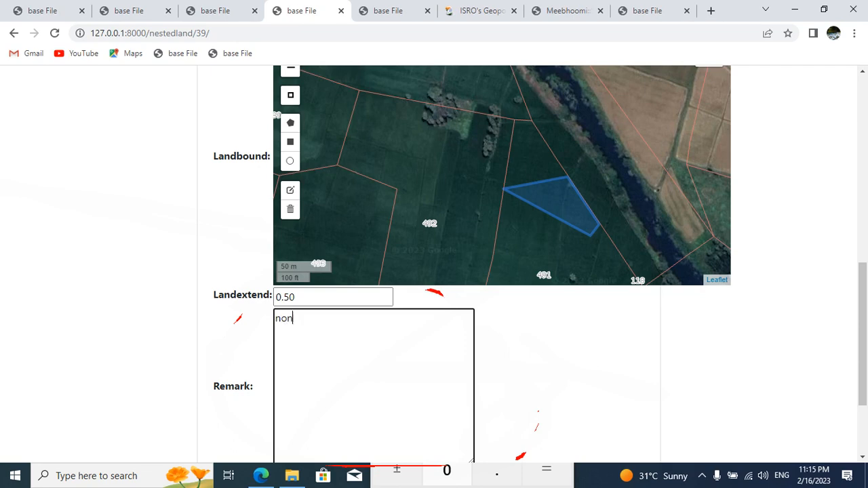
type("e")
key("Tab")
scroll(434, 265, "down", 2)
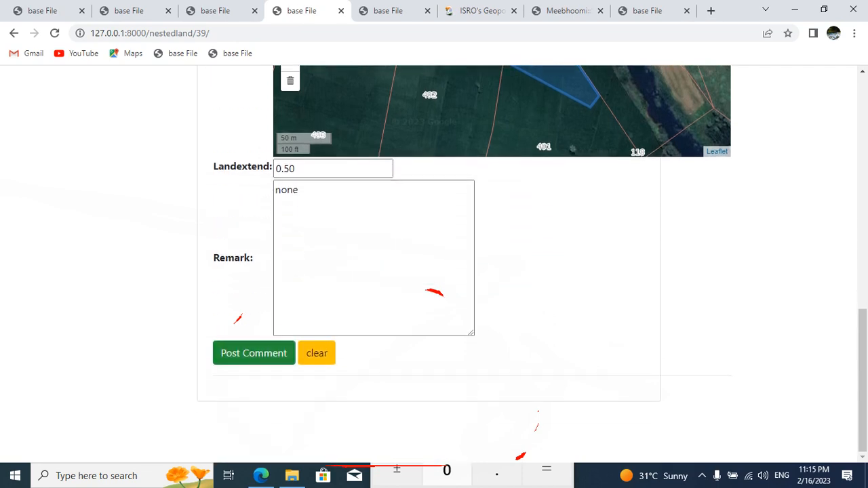
left_click(254, 353)
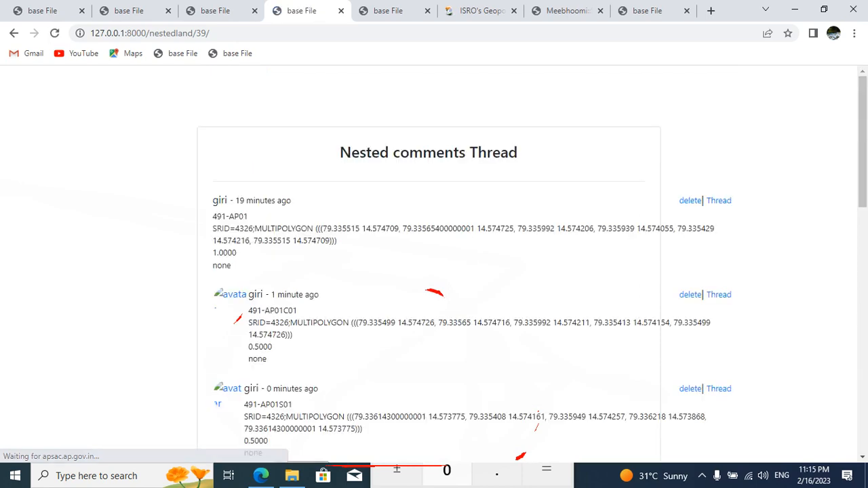
Step: Review the posted nested records, reload the survey 491 detail page and examine the land-split tree beneath 491-AP01
scroll(434, 265, "down", 4)
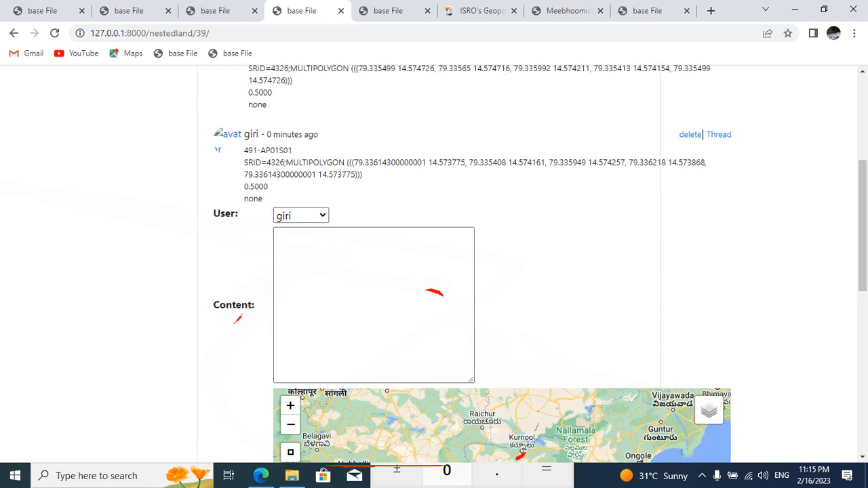
scroll(434, 265, "down", 1)
scroll(434, 265, "up", 2)
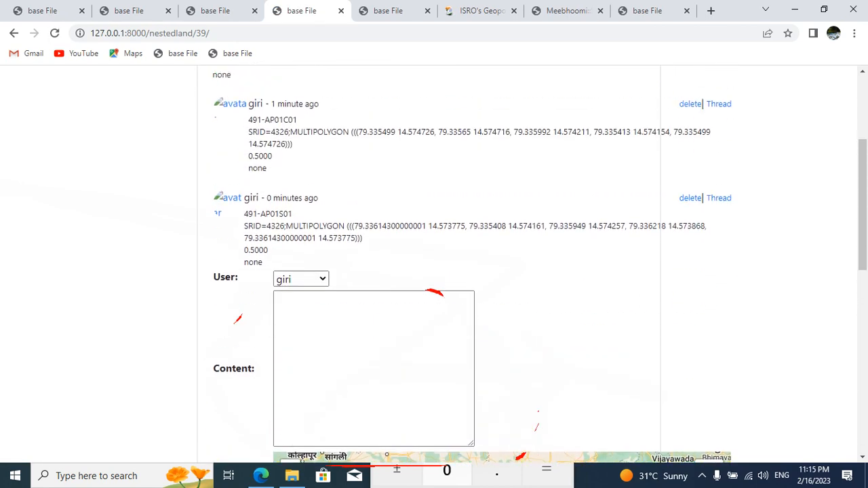
scroll(434, 265, "up", 1)
left_click(213, 11)
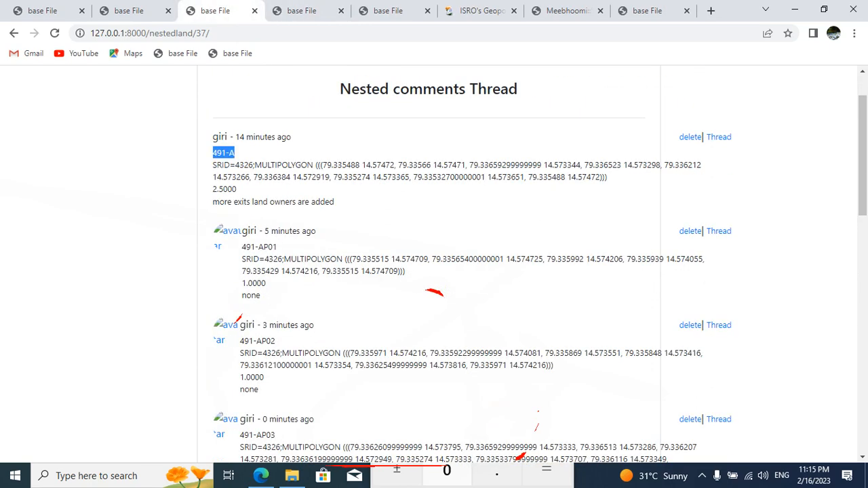
left_click(129, 11)
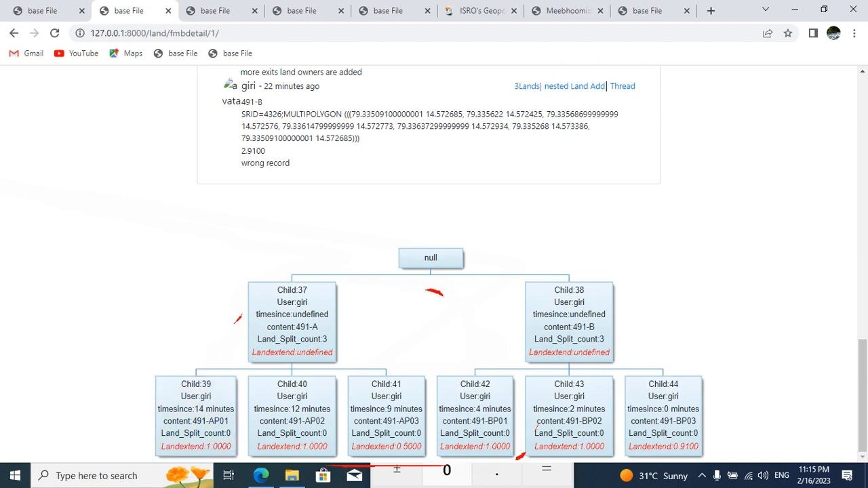
left_click_drag(214, 421, 229, 421)
left_click(55, 34)
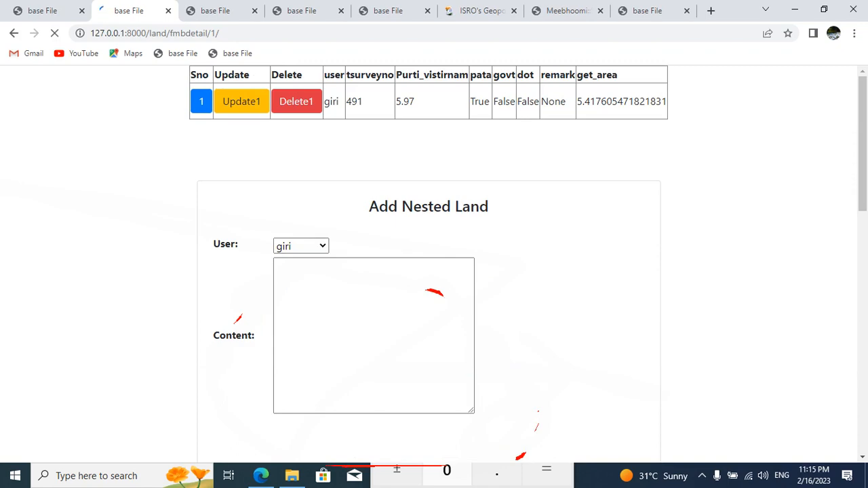
scroll(434, 271, "down", 3)
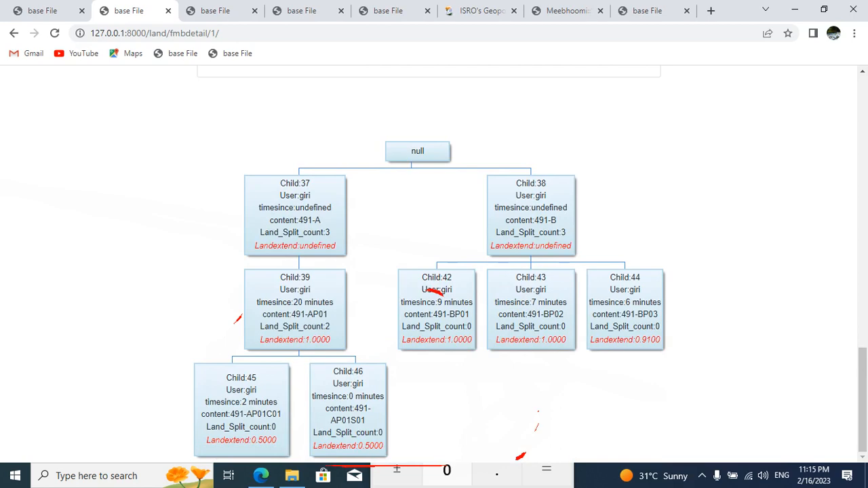
double_click(316, 314)
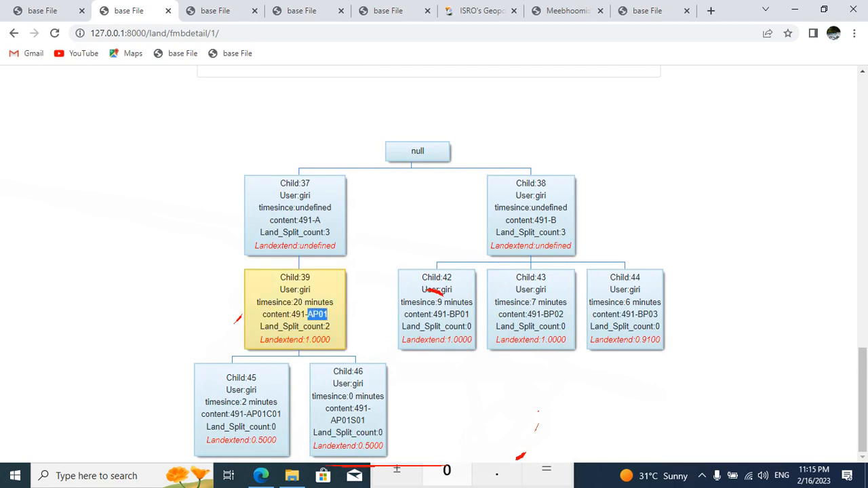
scroll(434, 291, "up", 2)
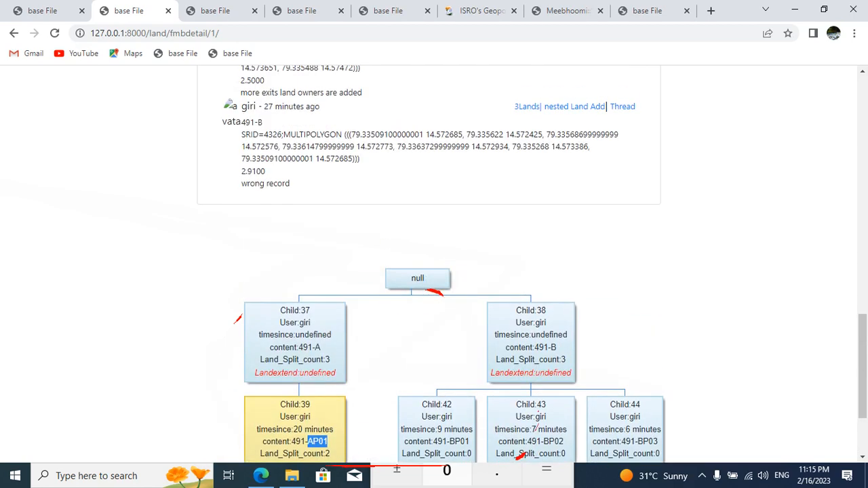
Step: Examine the land-split tree beneath 491-AP01, comparing the timesince entries of 491-AP01C01 and 491-AP01S01, and check the parent survey number
scroll(434, 291, "down", 1)
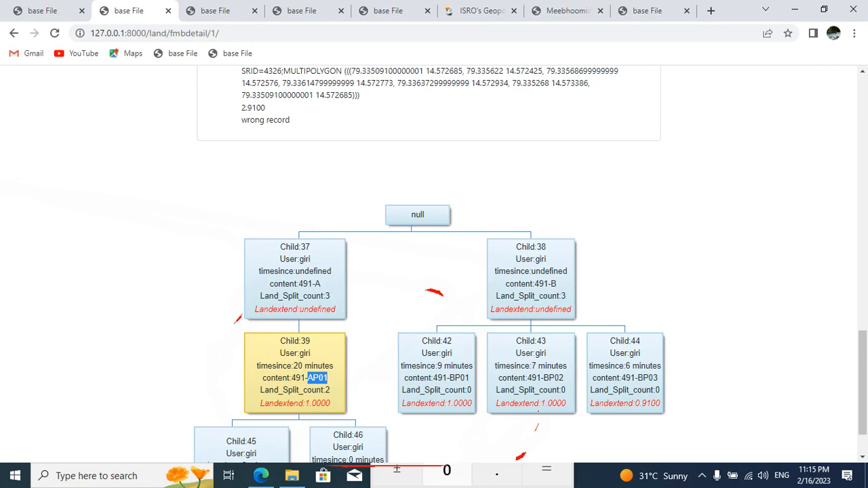
scroll(434, 265, "up", 5)
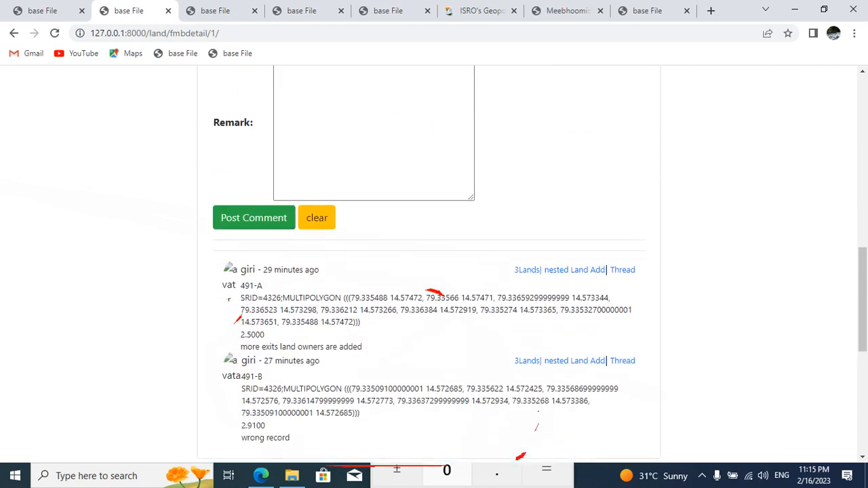
scroll(433, 264, "down", 8)
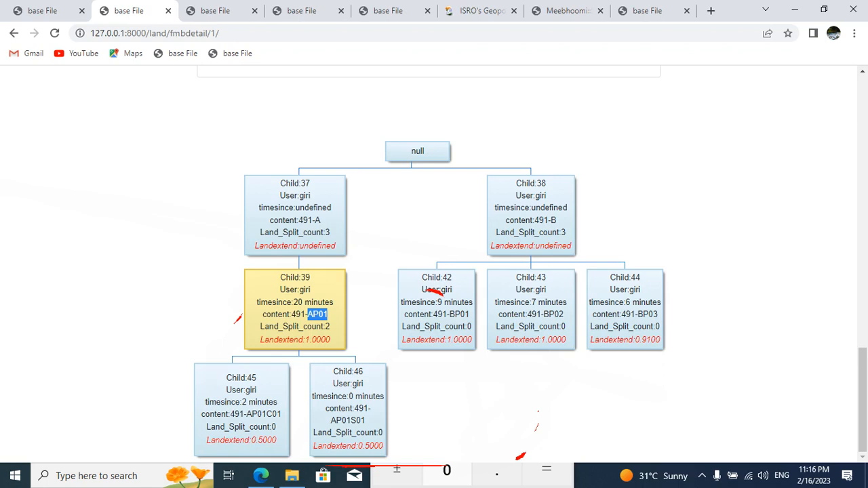
double_click(260, 402)
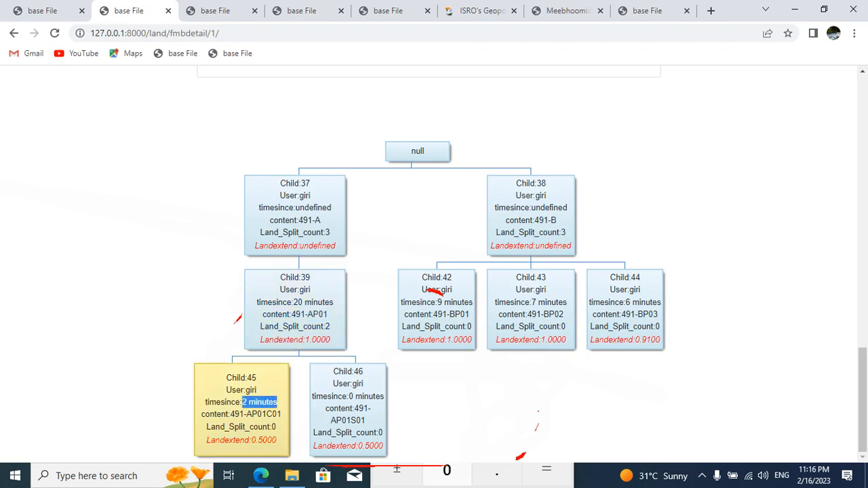
left_click_drag(348, 396, 383, 396)
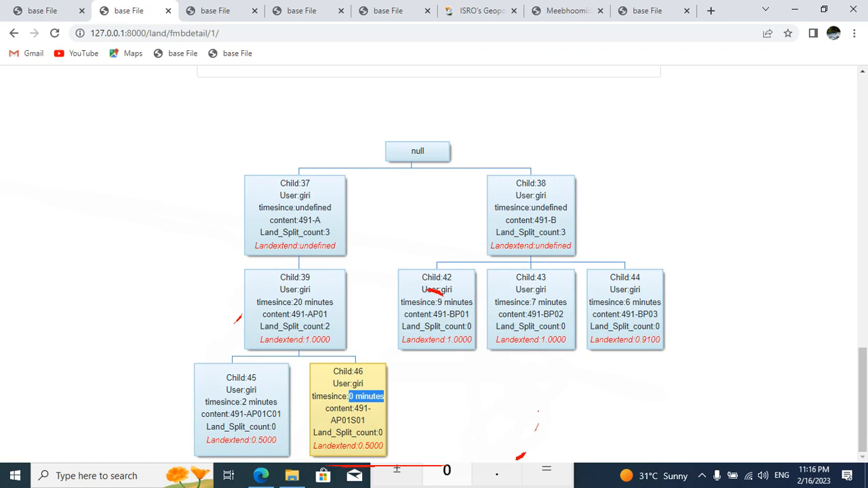
left_click(244, 406)
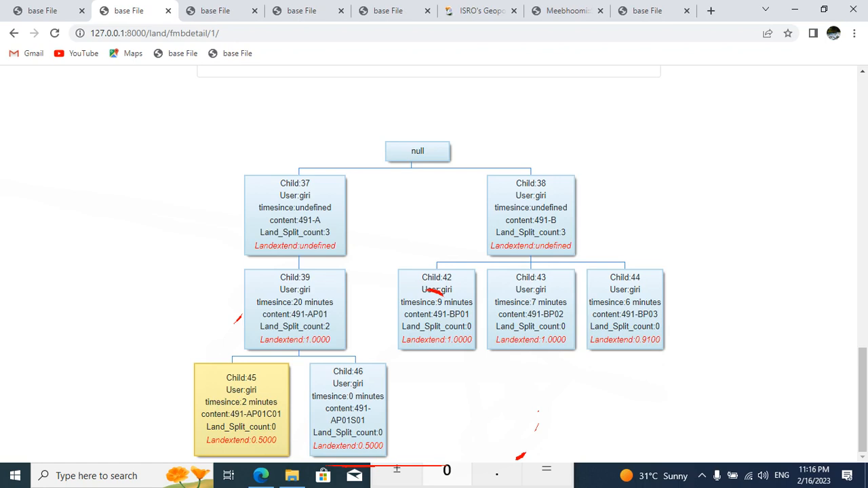
scroll(434, 271, "up", 15)
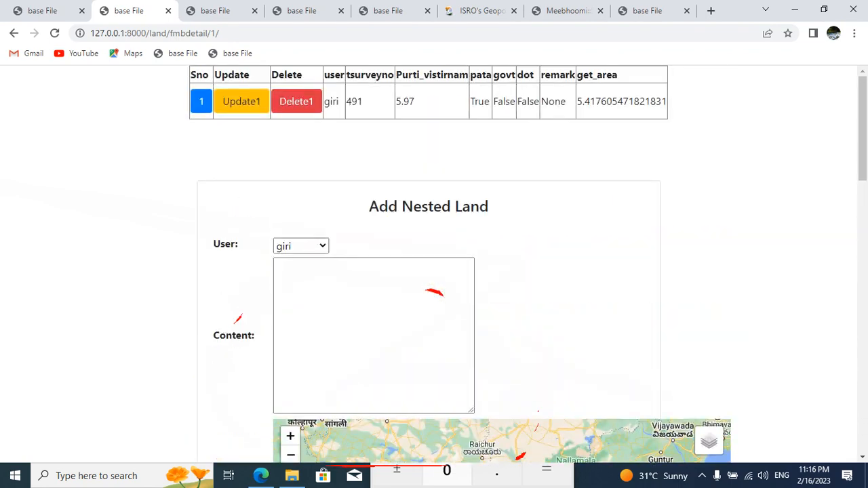
double_click(354, 101)
Step: Browse the FMB Information list, looking over the survey numbers and their get_area values
left_click(43, 11)
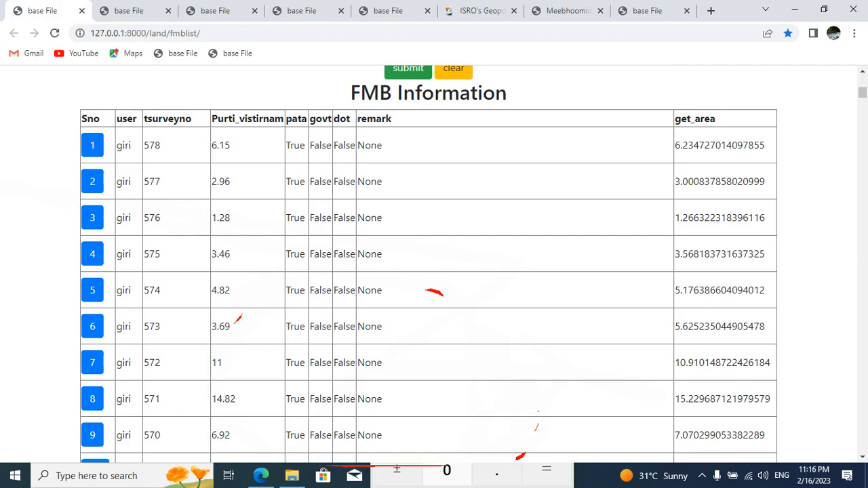
scroll(434, 271, "down", 17)
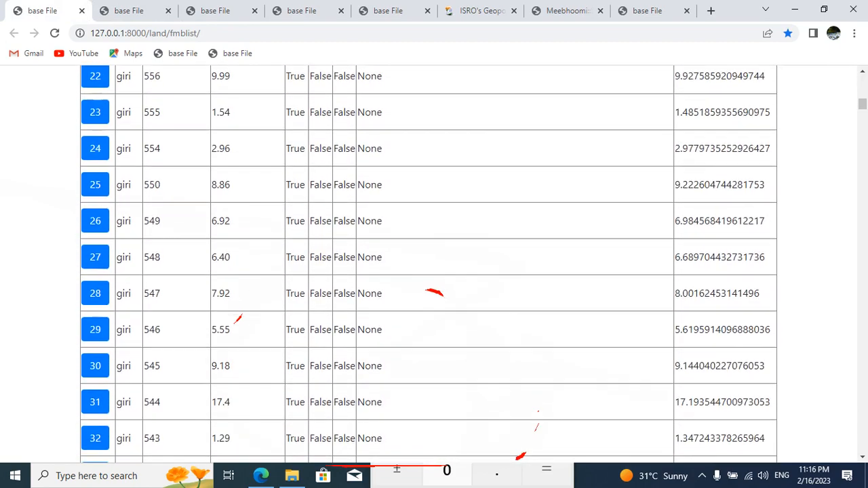
scroll(434, 271, "down", 3)
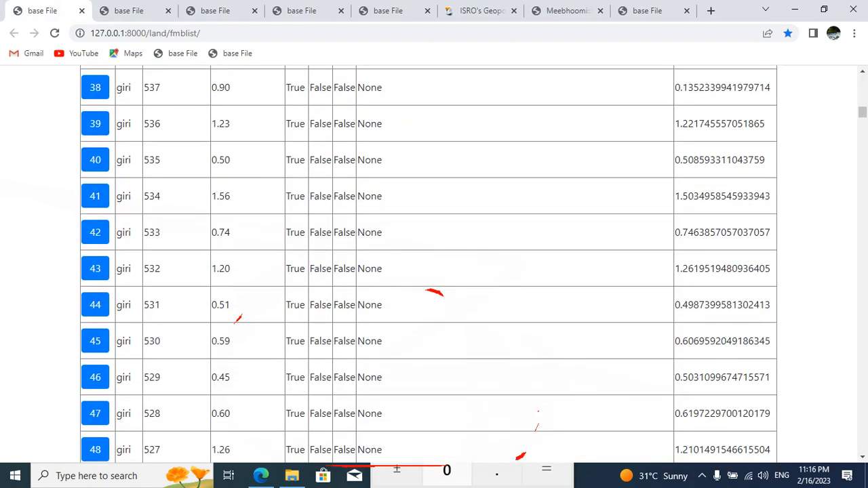
double_click(722, 232)
scroll(722, 233, "up", 8)
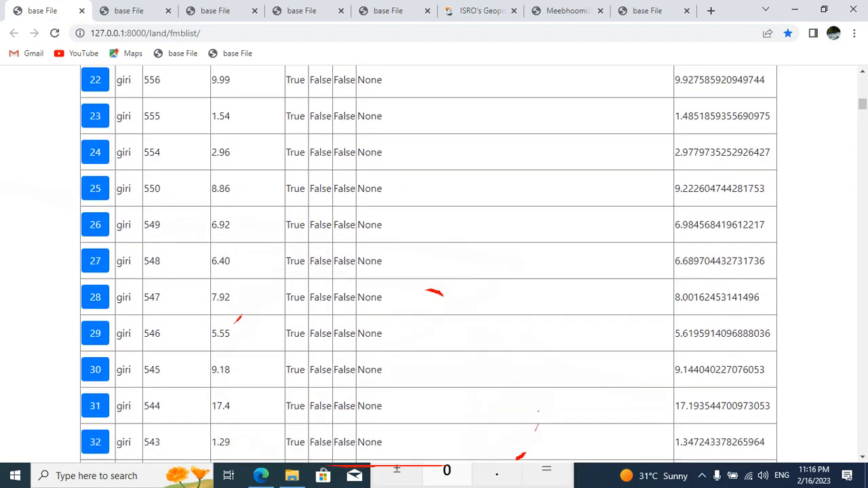
scroll(434, 265, "up", 5)
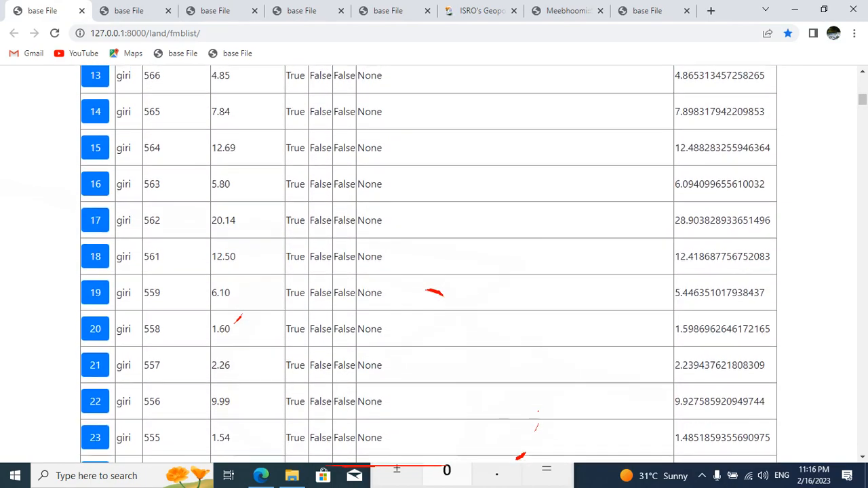
scroll(428, 264, "up", 5)
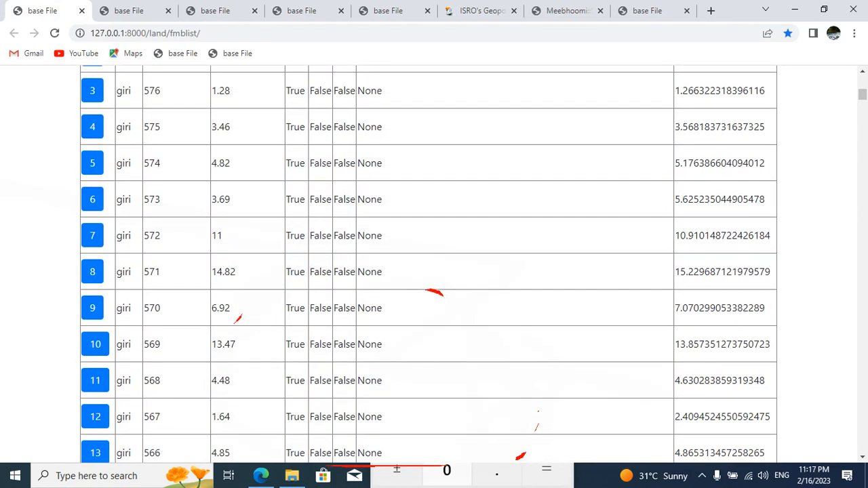
scroll(434, 265, "up", 6)
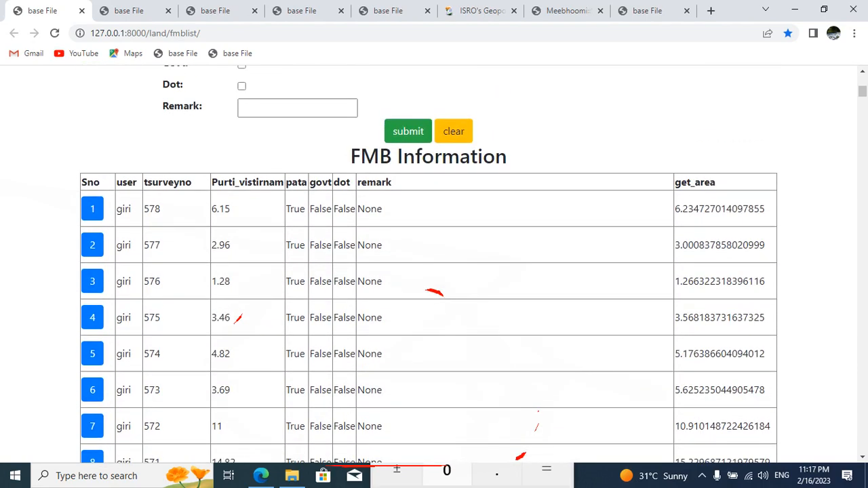
Step: Find survey number 491 in the FMB list and open its detail page in a new tab
key("ctrl+f")
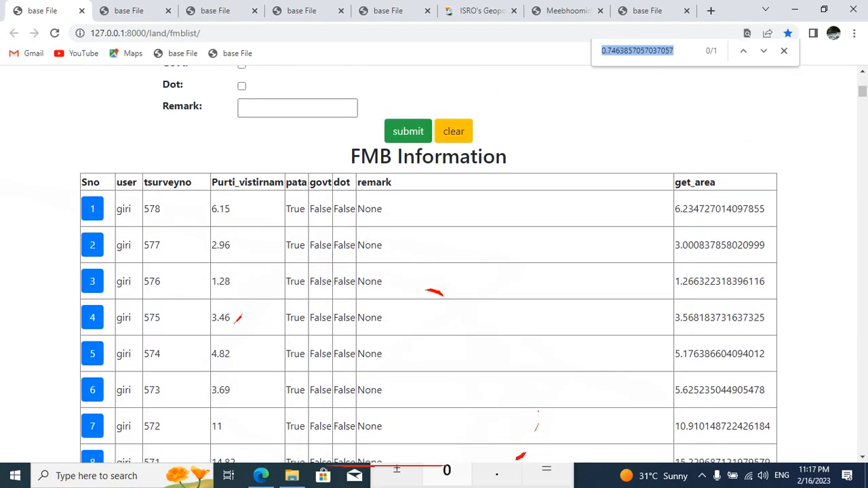
type("491")
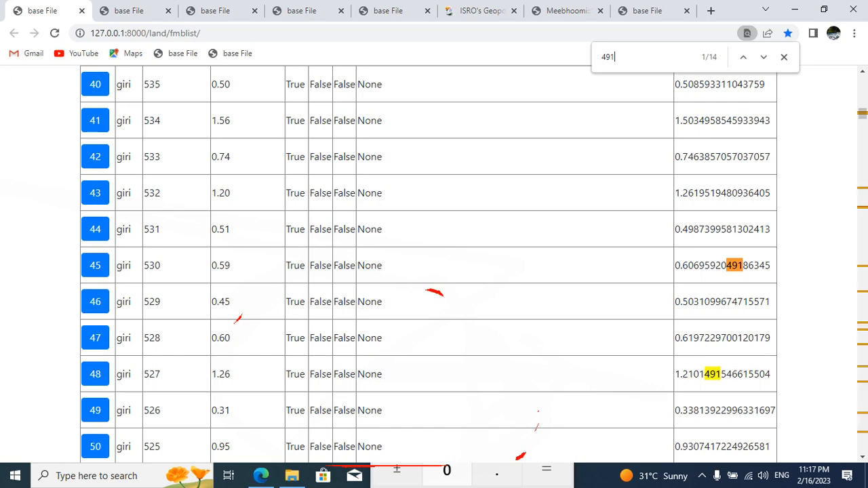
key("Return")
key("Return")
key("Return")
key("Return")
key("Return")
key("Return")
key("Return")
key("Return")
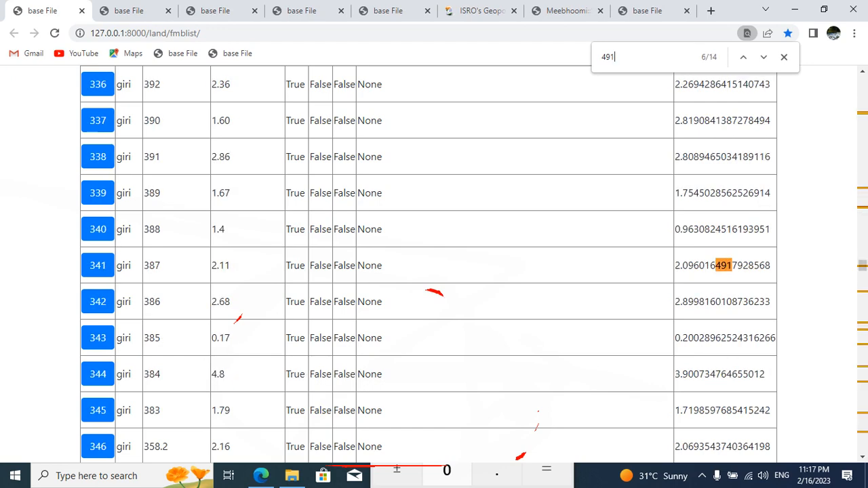
key("Return")
key("Return")
key("Return")
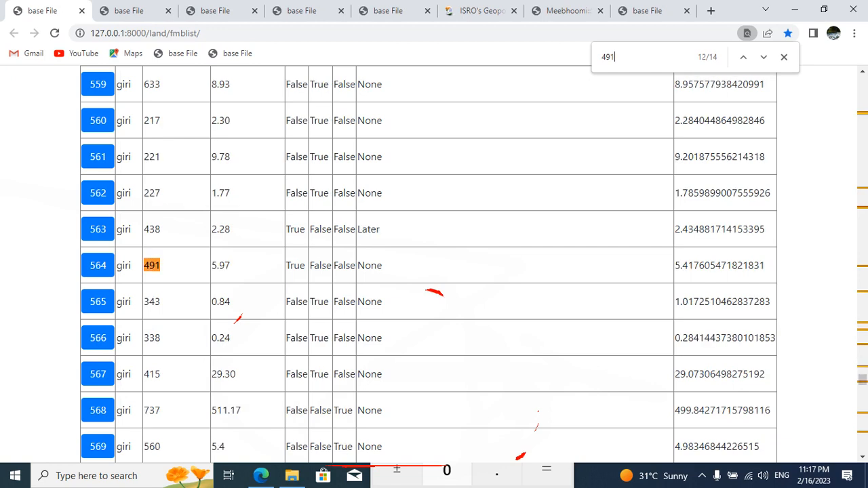
right_click(95, 265)
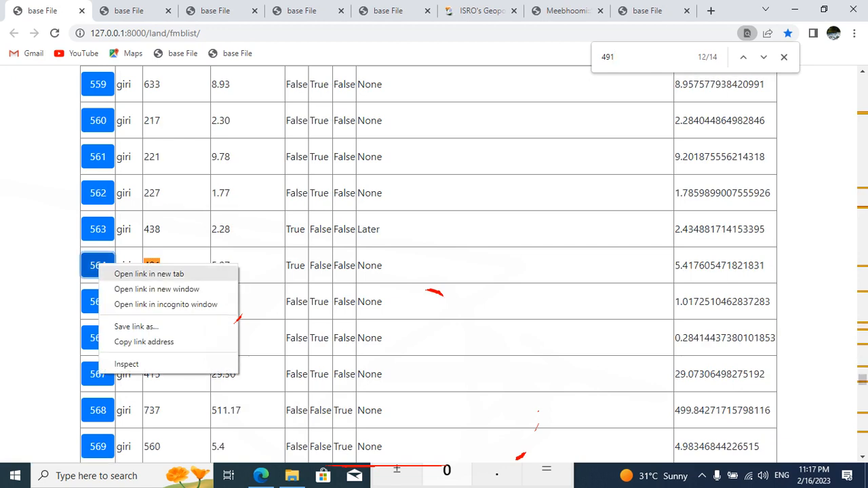
left_click(128, 277)
Step: View the land-split tree on the newly opened survey 491 page and close the older duplicate page
key("ctrl+Tab")
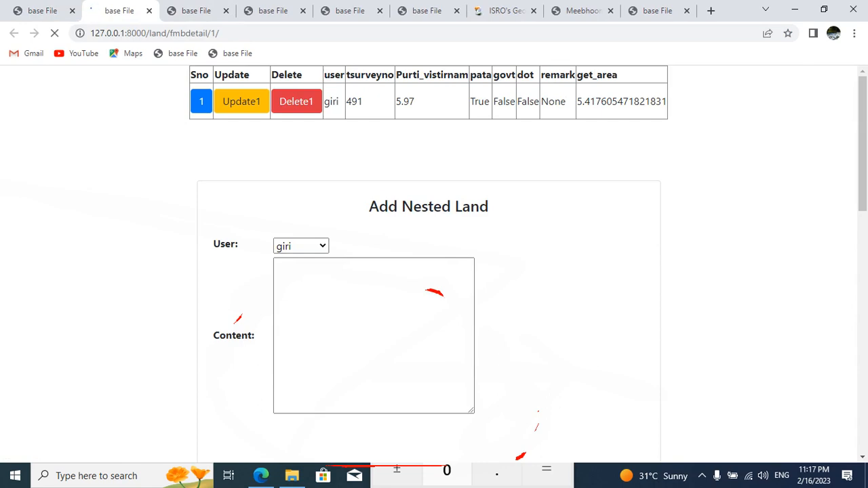
scroll(434, 271, "down", 4)
scroll(434, 271, "down", 12)
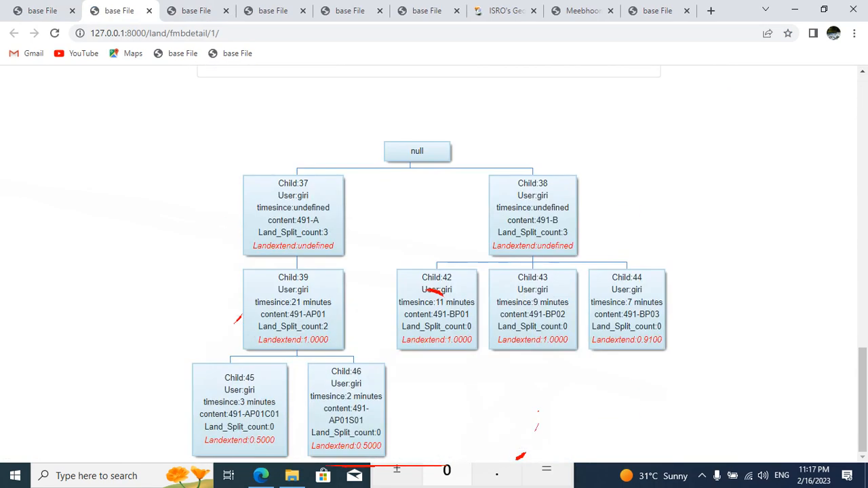
left_click(42, 11)
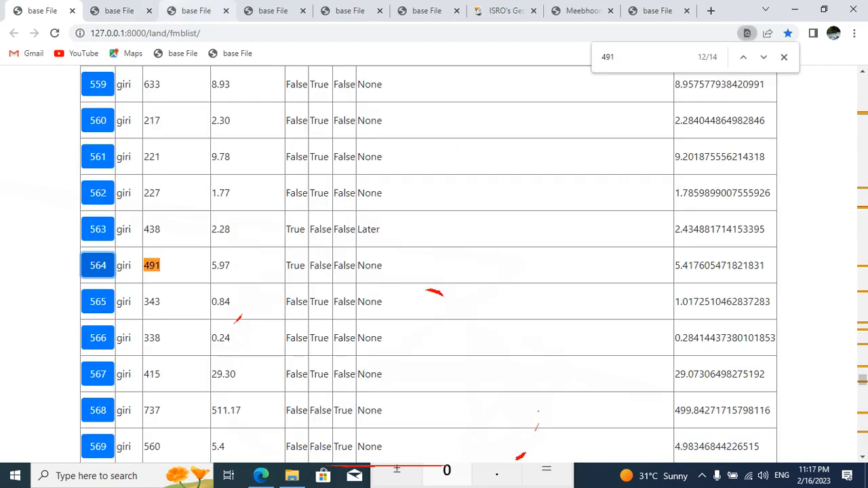
left_click(196, 11)
left_click(226, 11)
left_click(118, 11)
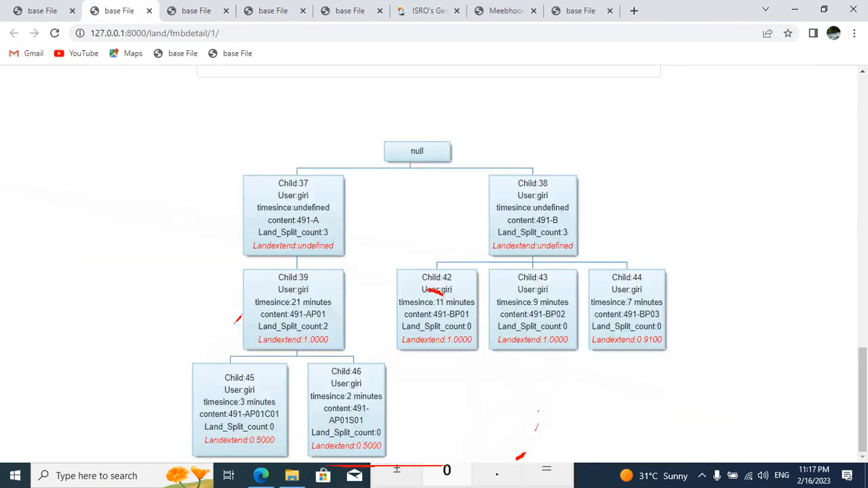
Step: Find survey number 443 in the FMB list and open its detail page in a new tab
left_click(42, 11)
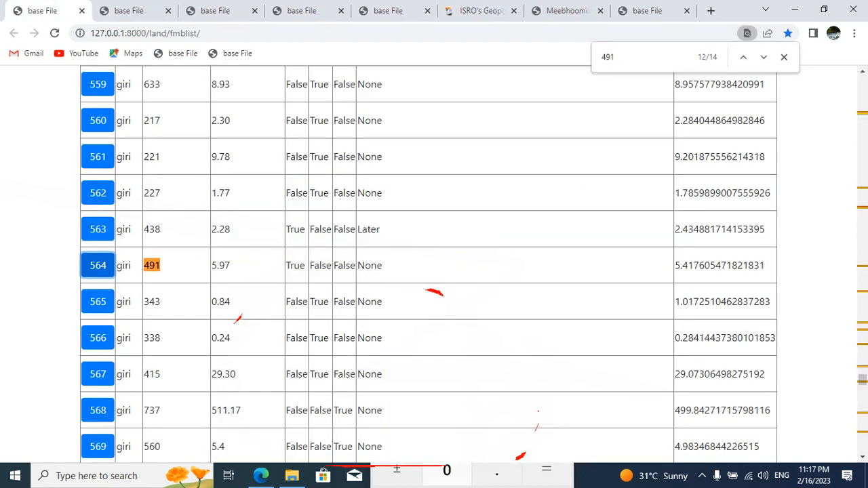
left_click(616, 57)
key("BackSpace")
key("BackSpace")
key("BackSpace")
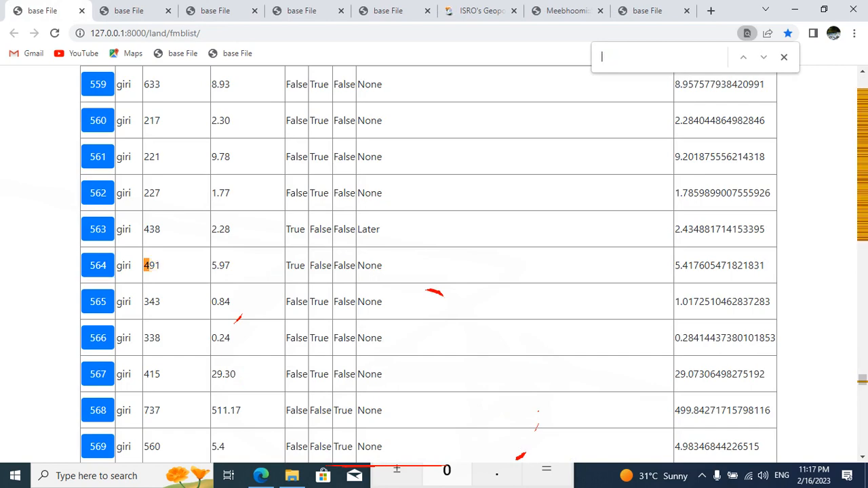
type("443")
key("Return")
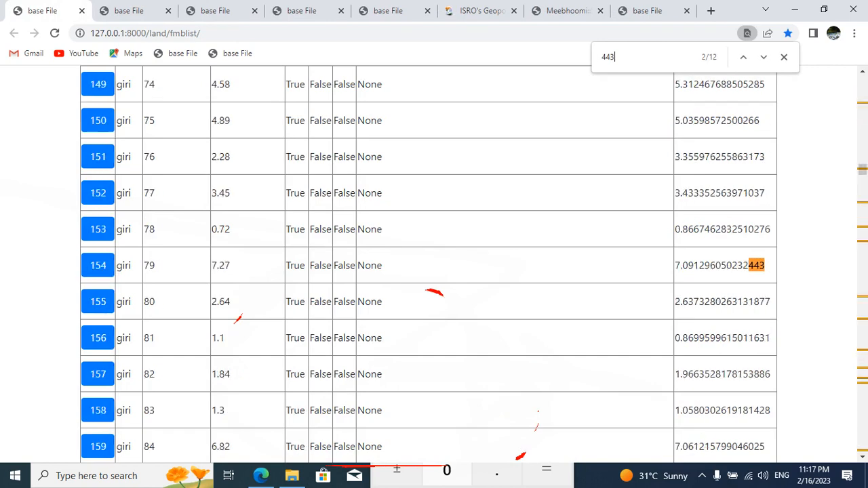
key("Return")
key("Return")
key("Return")
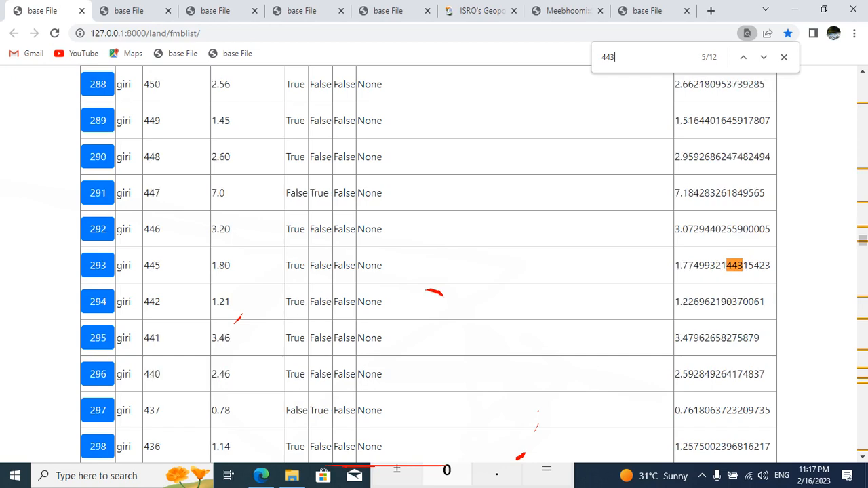
key("Return")
key("Return")
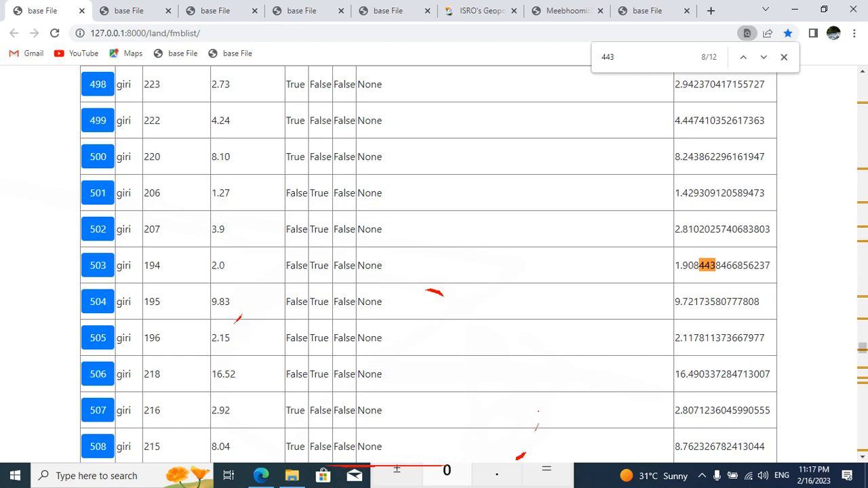
key("Return")
key("Return")
key("Return")
key("Return")
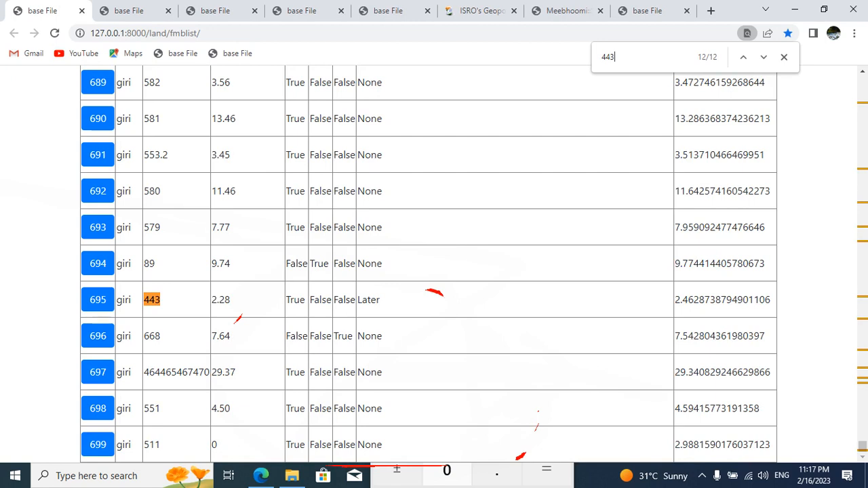
right_click(99, 299)
left_click(139, 305)
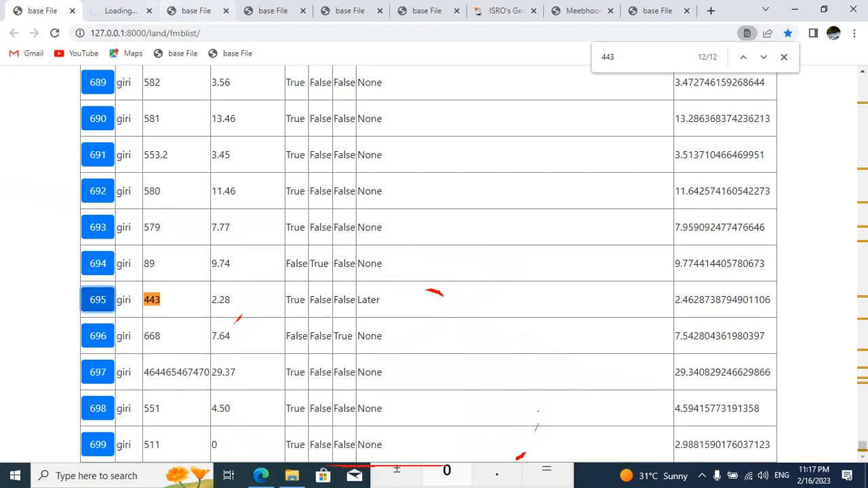
Step: Return to the survey 491 detail page and compare the 491-A and 491-B records with their nodes in the land-split tree
key("ctrl+Tab")
key("ctrl+shift+Tab")
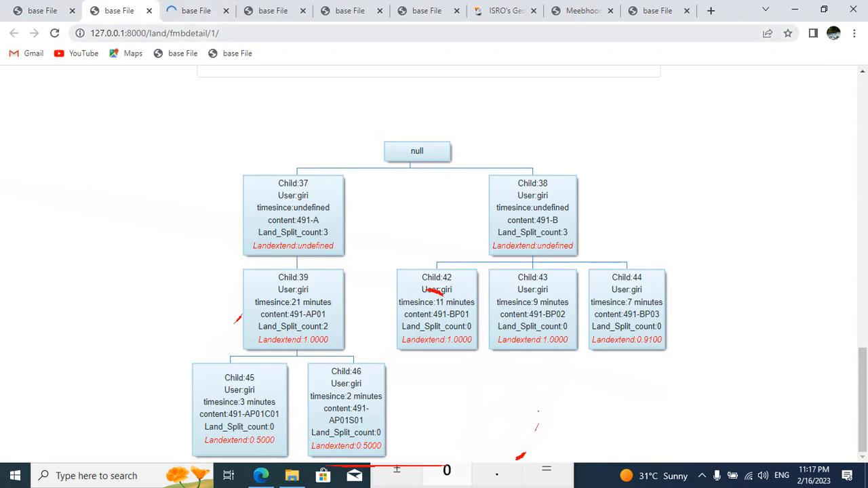
scroll(434, 271, "up", 15)
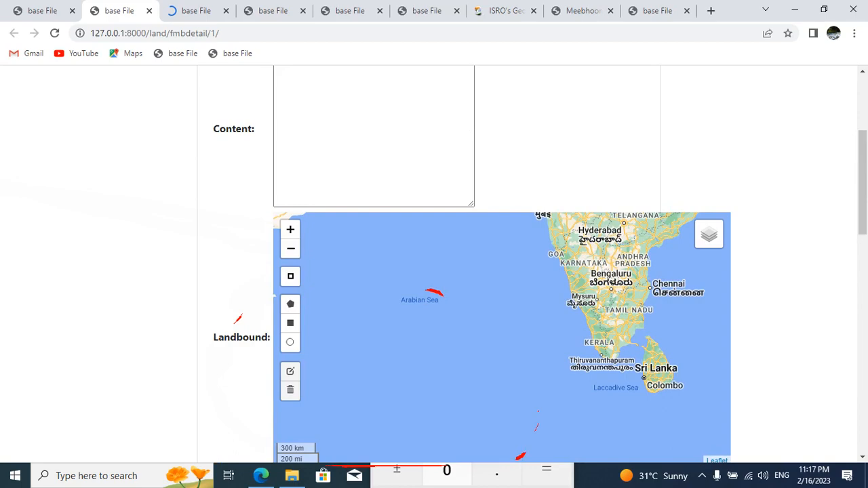
left_click_drag(584, 298, 437, 388)
scroll(434, 271, "down", 15)
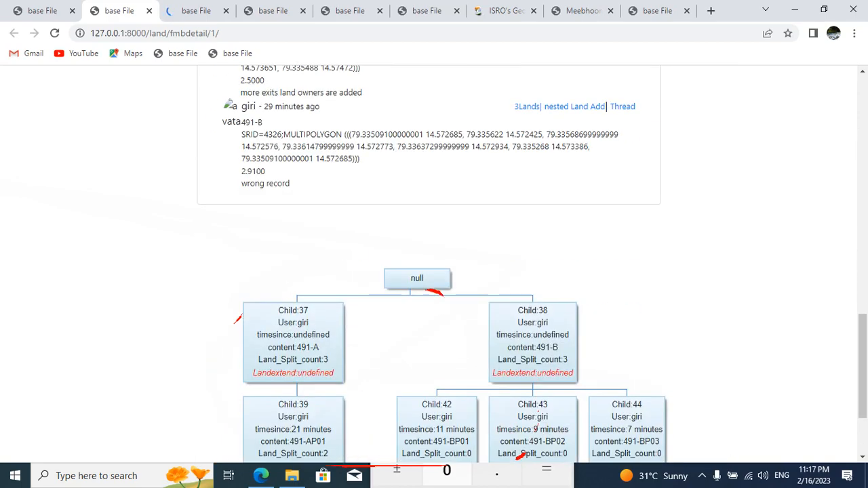
scroll(560, 171, "up", 1)
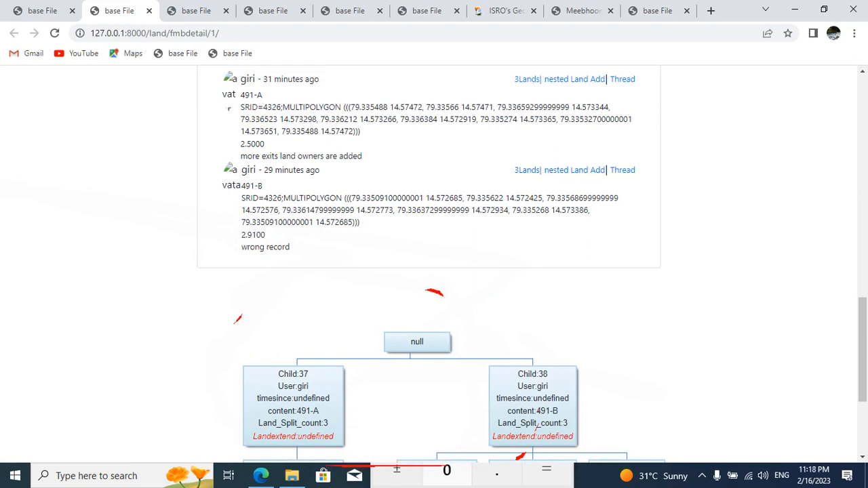
left_click_drag(241, 185, 263, 185)
left_click_drag(240, 95, 263, 107)
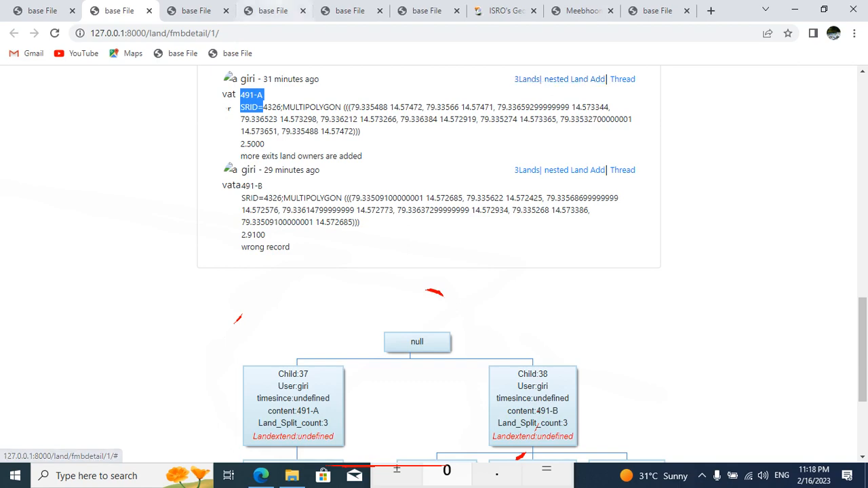
Step: Examine the land-split tree on the survey 443 detail page and return to the survey 491 detail page
key("ctrl+Tab")
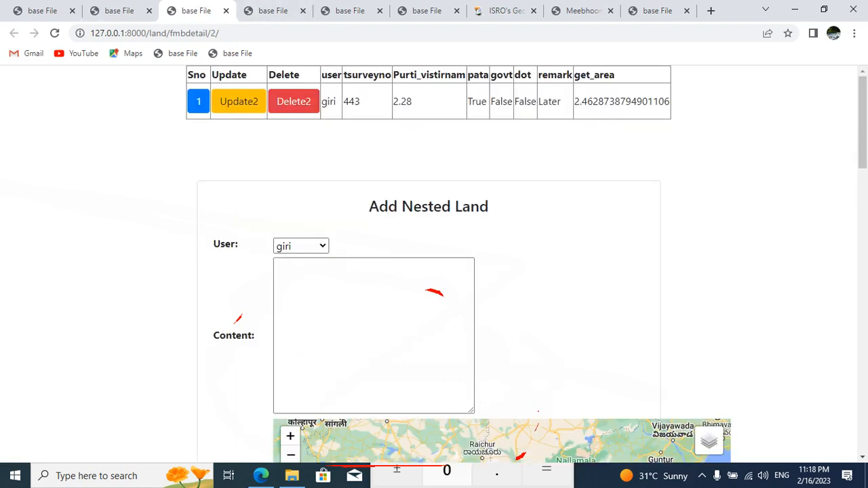
scroll(434, 264, "down", 20)
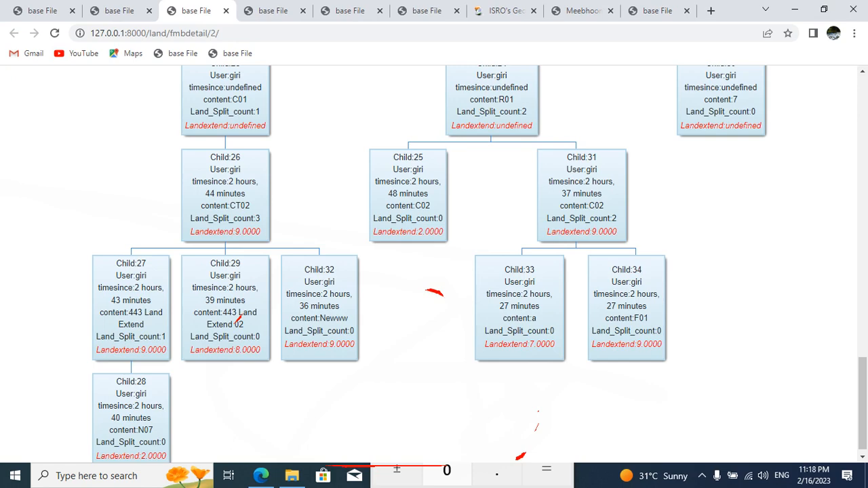
left_click(120, 10)
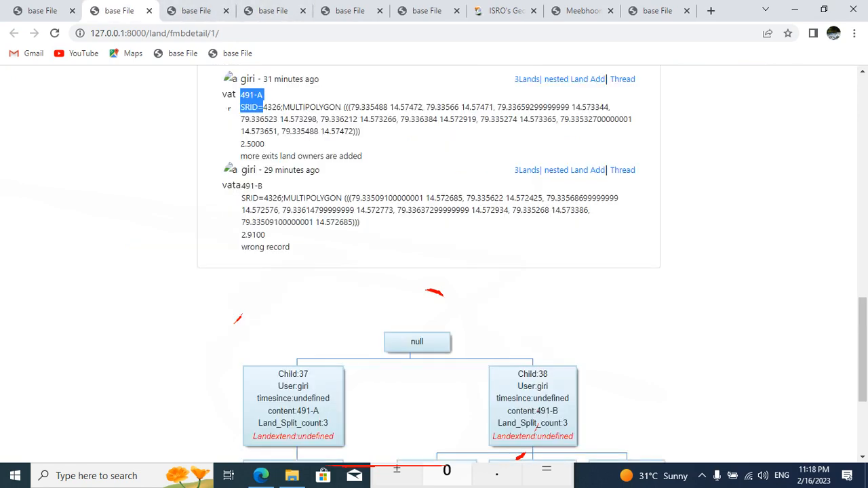
Step: Review the survey 491 summary row, its 491-A and 491-B records, and the full land-split tree below them
scroll(434, 272, "up", 10)
scroll(434, 271, "down", 6)
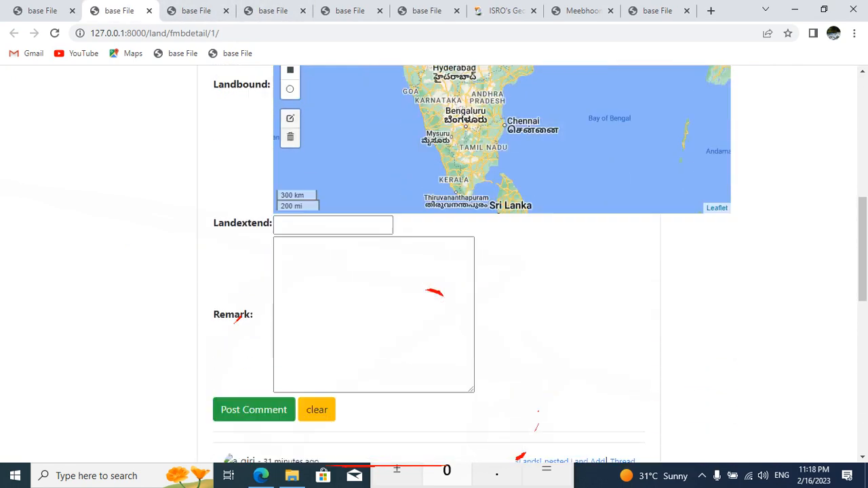
scroll(434, 271, "up", 10)
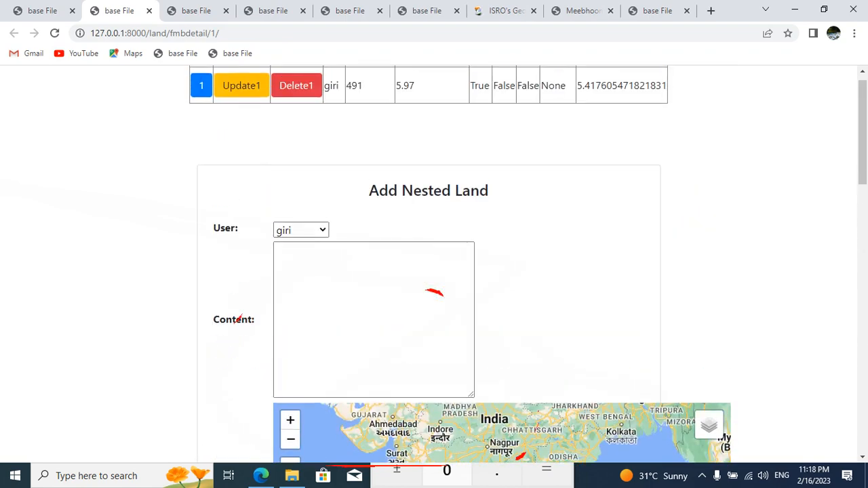
scroll(434, 271, "down", 15)
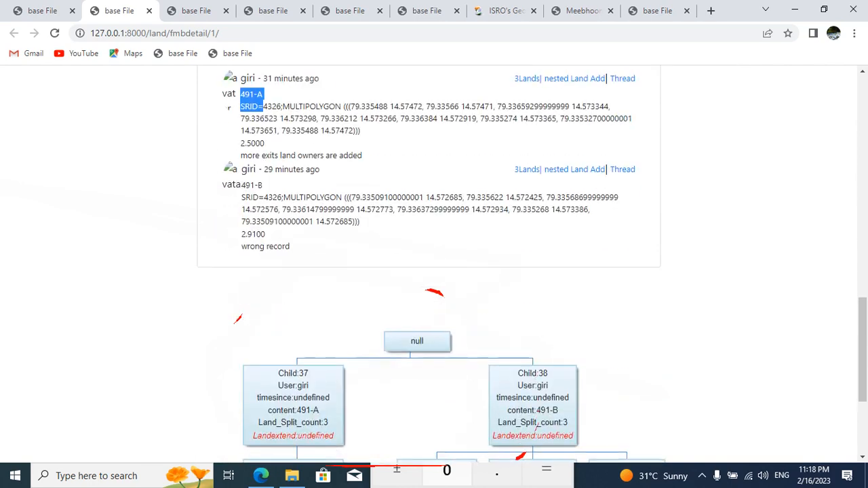
scroll(434, 271, "up", 2)
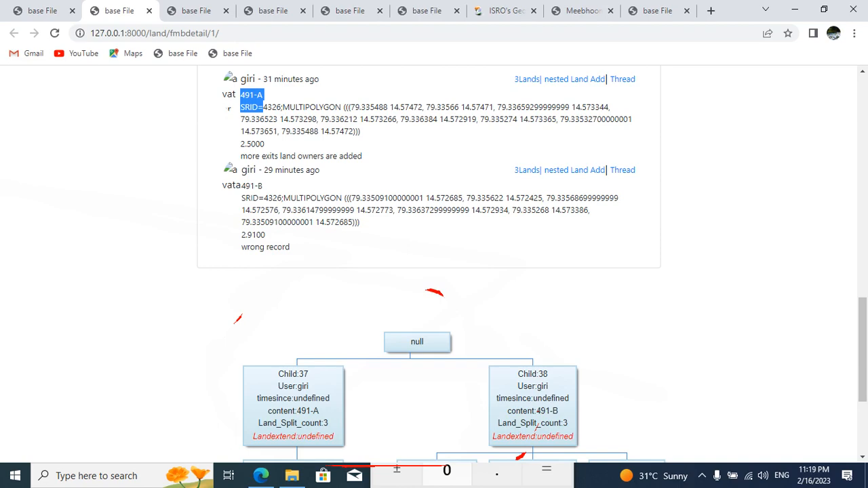
scroll(434, 272, "down", 3)
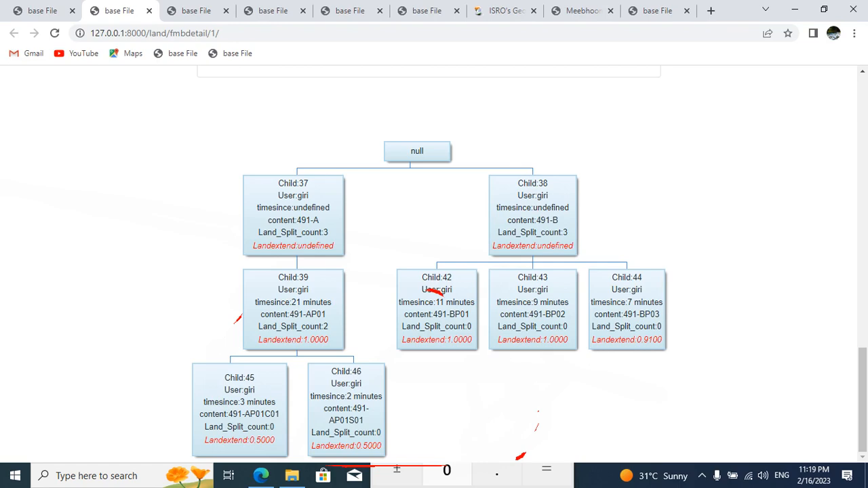
Step: Look over the Add Nested Land form's map and fields, and recheck the survey 491 records against the land-split tree
scroll(434, 265, "up", 15)
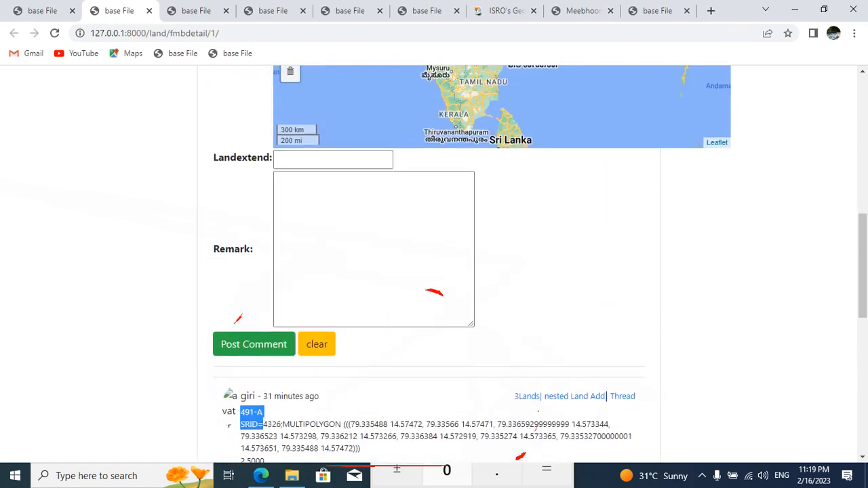
scroll(494, 362, "up", 3)
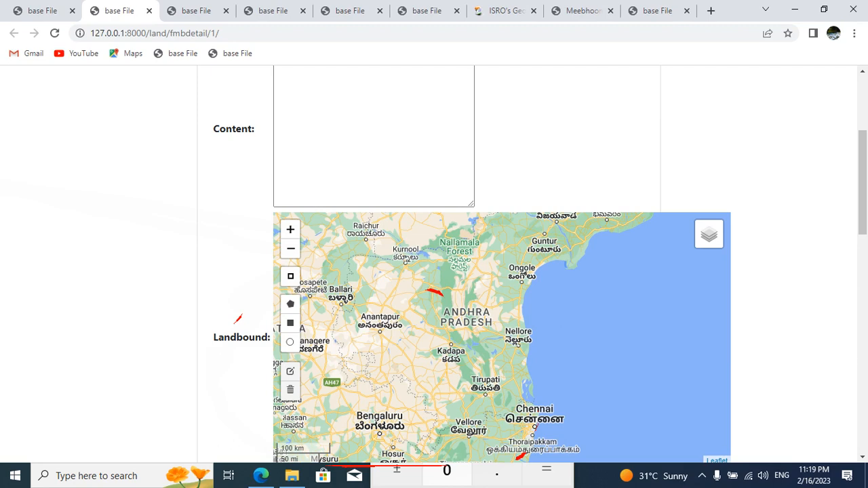
left_click_drag(862, 183, 863, 311)
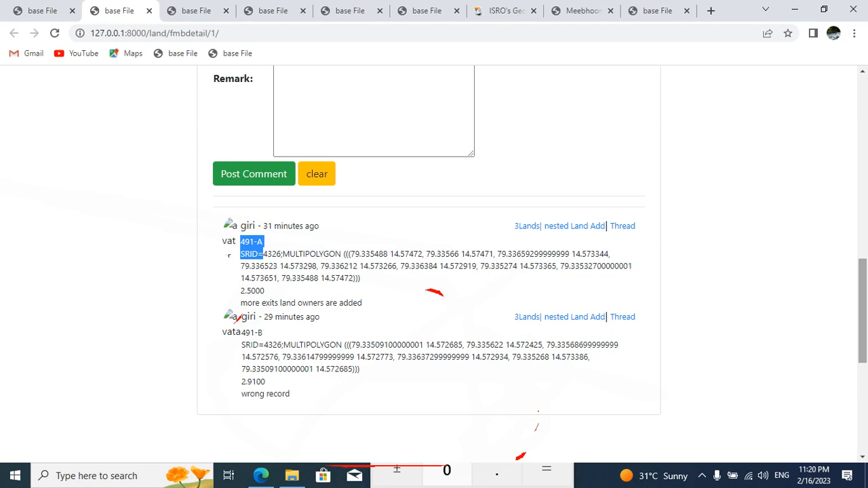
scroll(434, 271, "up", 1)
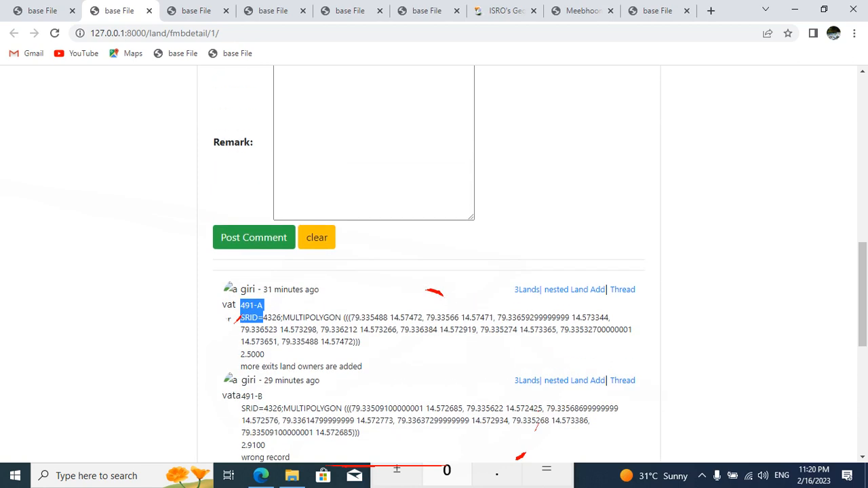
scroll(434, 265, "up", 4)
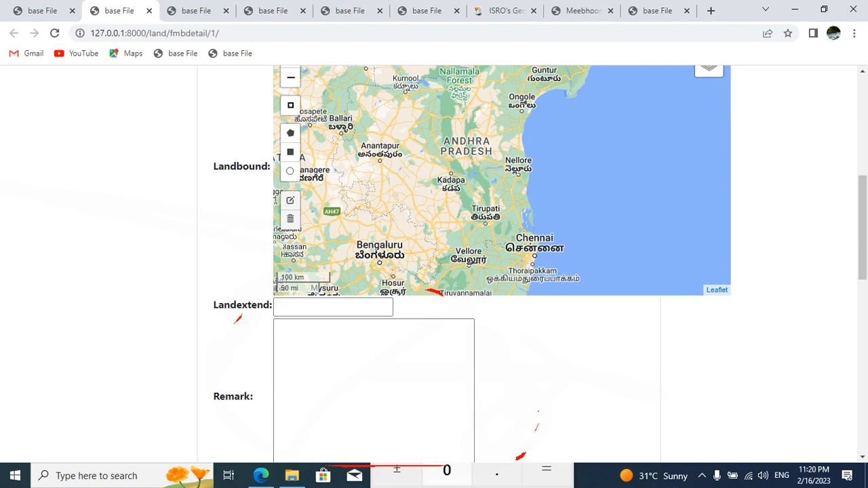
scroll(229, 192, "down", 6)
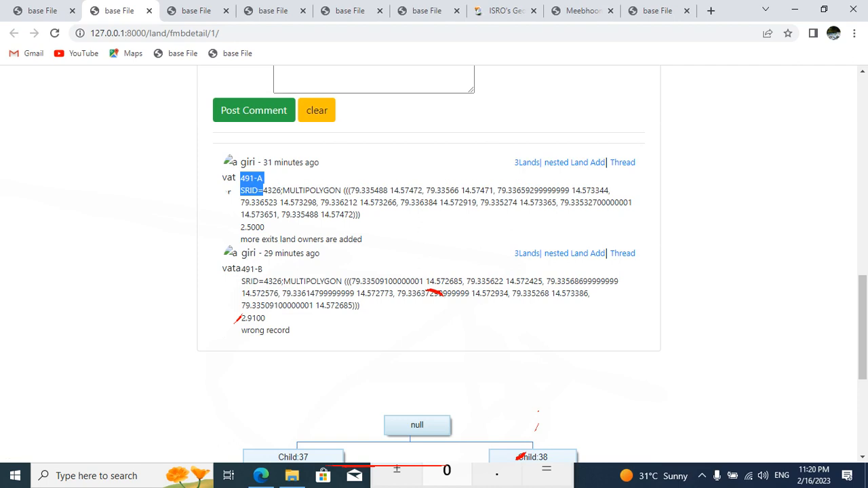
scroll(434, 264, "down", 4)
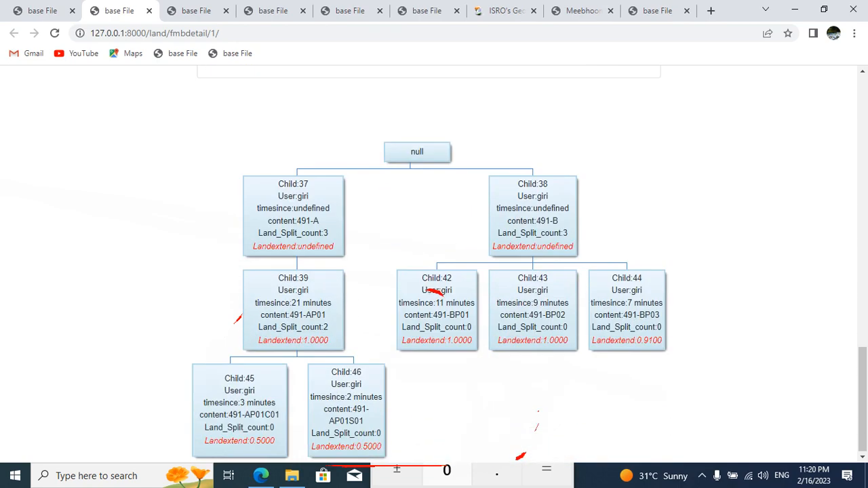